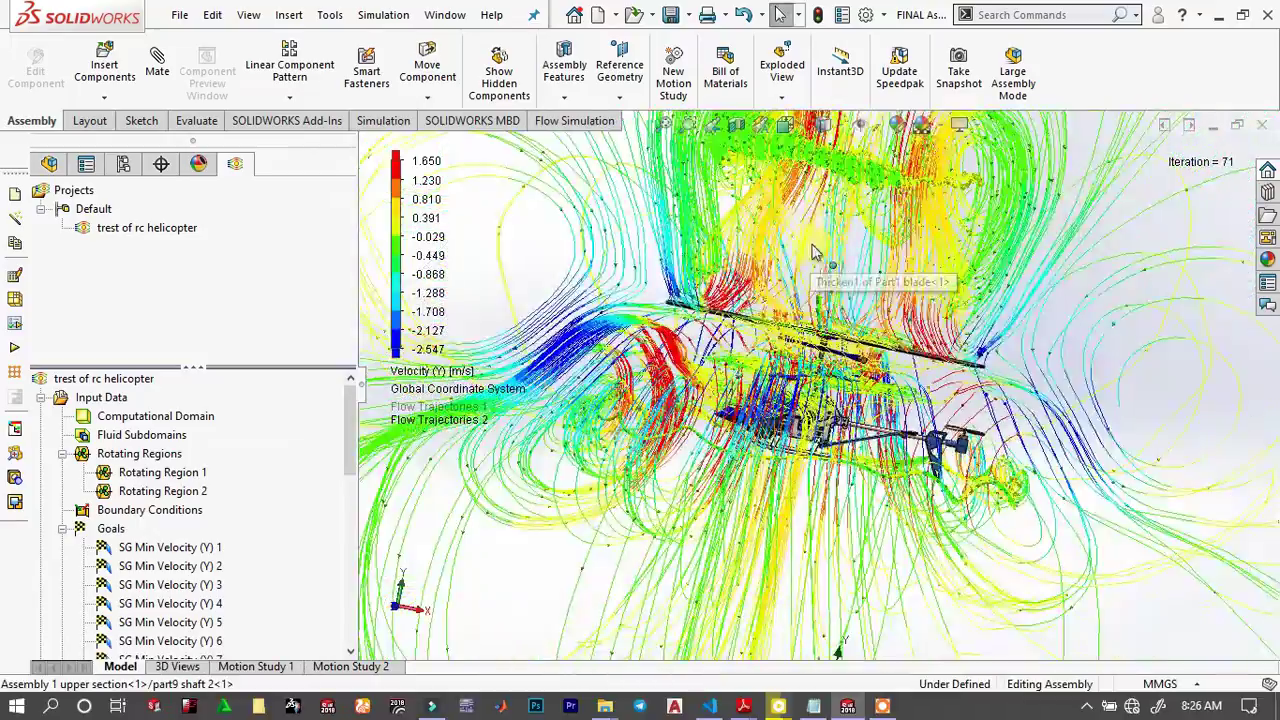
# Play the animation of the Flow Trajectories 2 result plot.
pyautogui.moveTo(814, 252); pyautogui.dragTo(824, 310, button='middle')
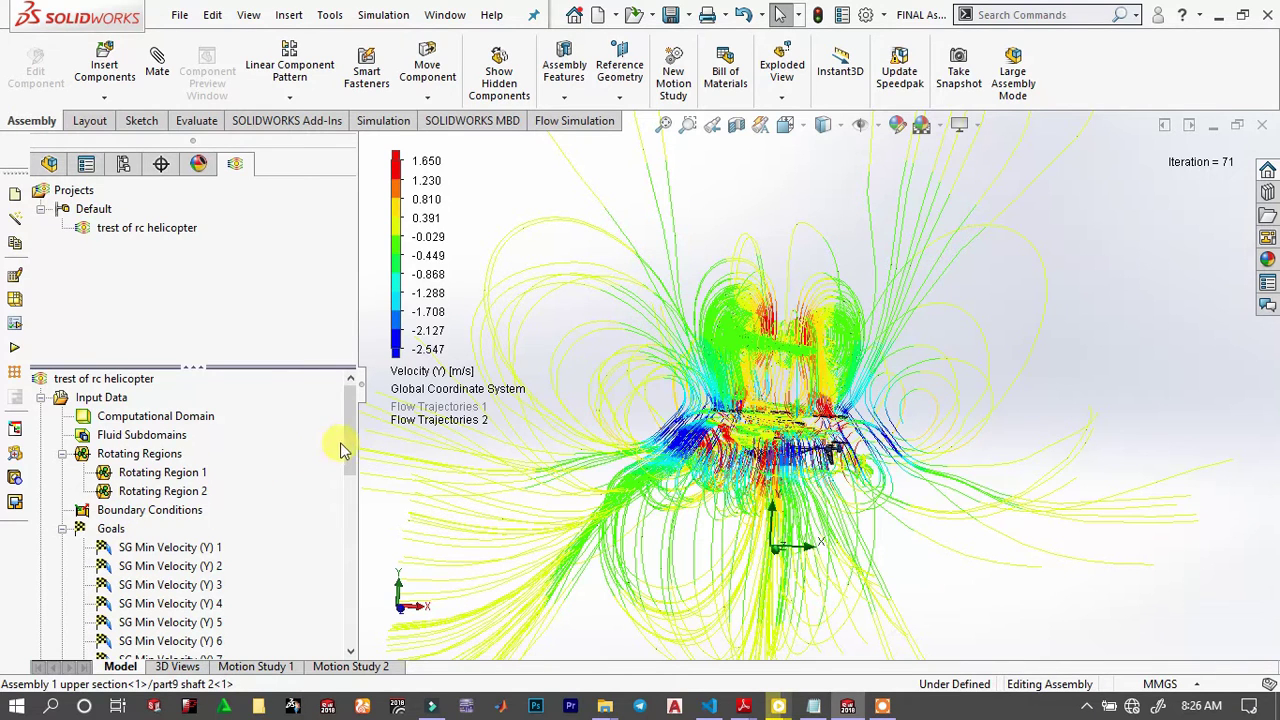
pyautogui.moveTo(342, 450); pyautogui.dragTo(349, 548)
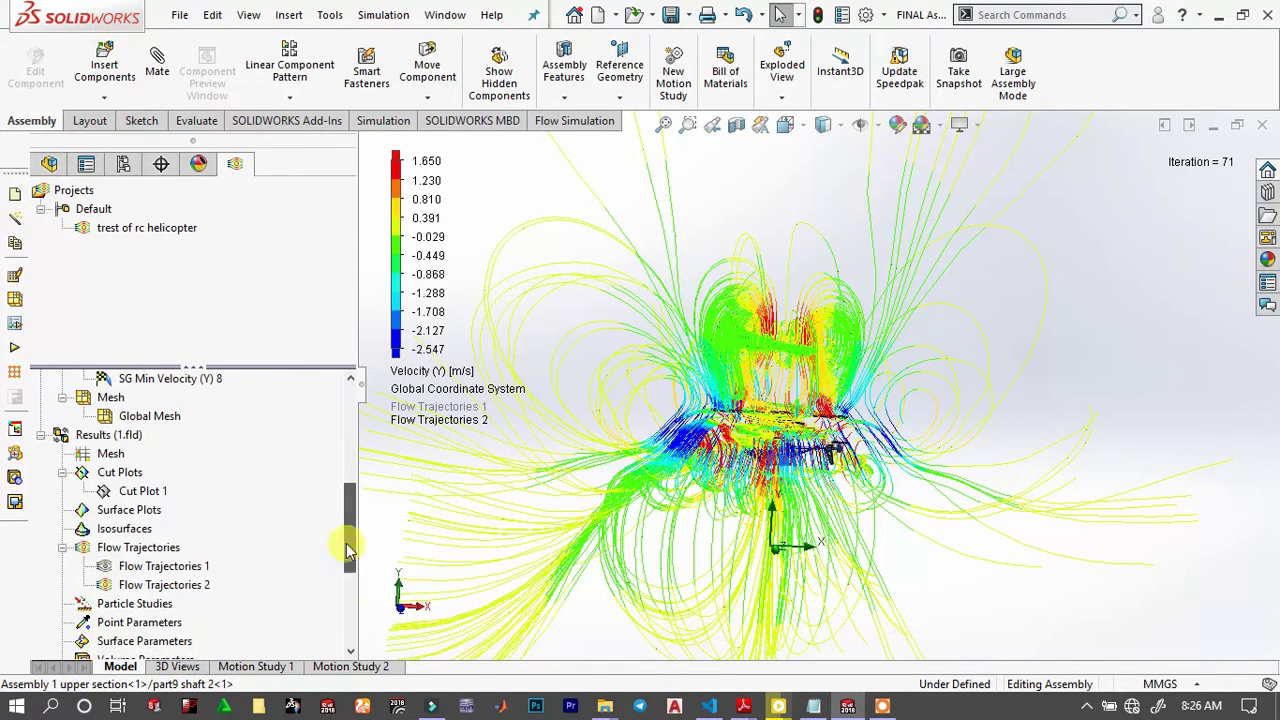
pyautogui.click(165, 587)
pyautogui.rightClick(165, 587)
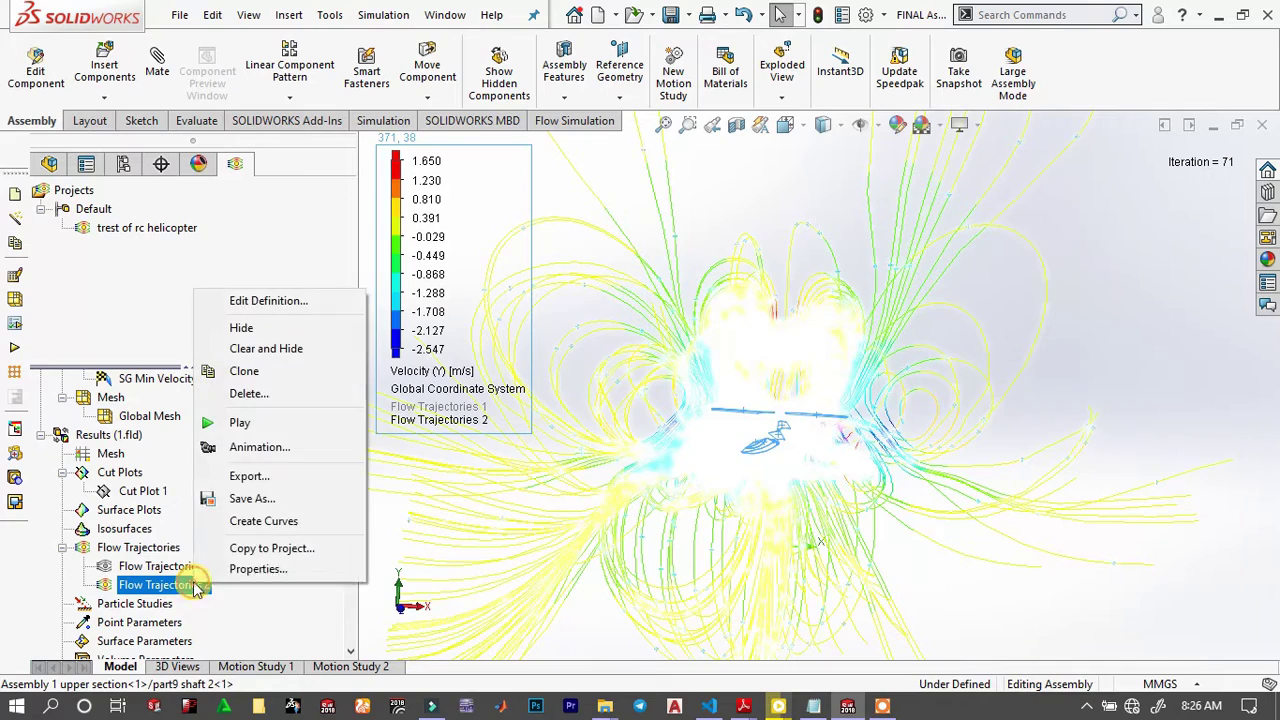
pyautogui.click(277, 425)
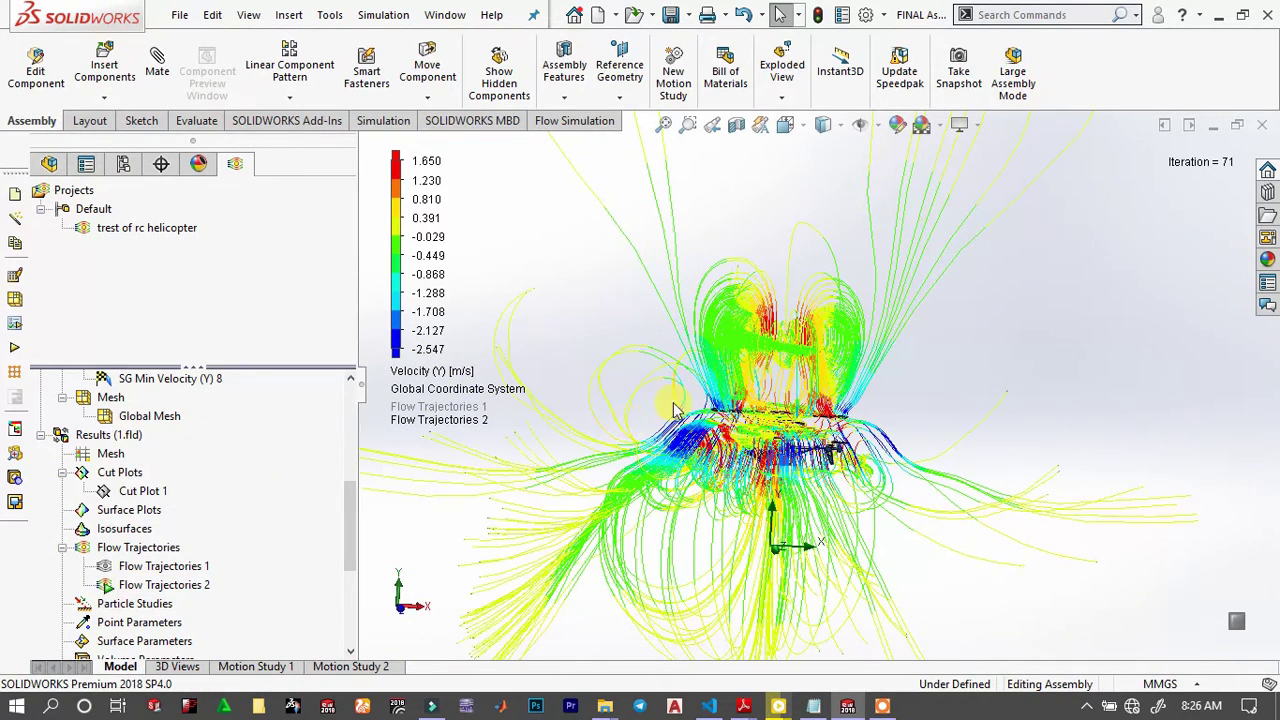
# Examine the animated flow trajectories around the helicopter from the top, front and left standard views.
pyautogui.moveTo(628, 425); pyautogui.dragTo(688, 380, button='middle')
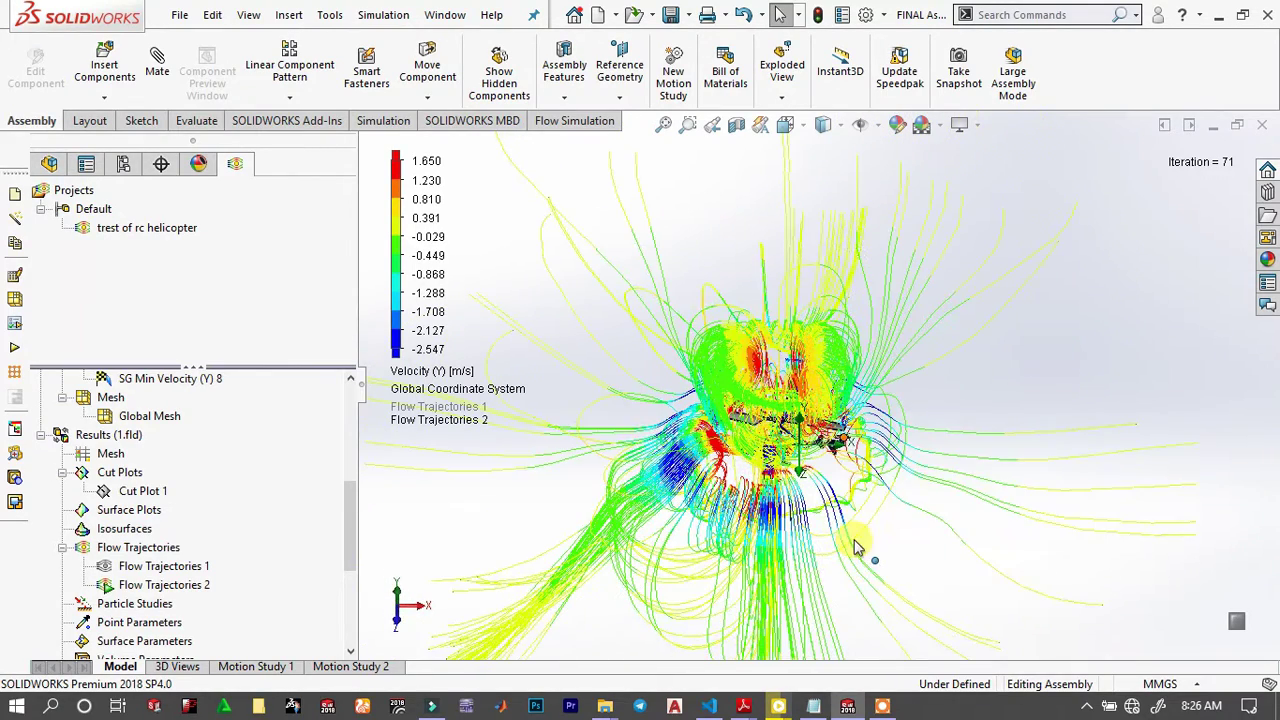
pyautogui.click(785, 124)
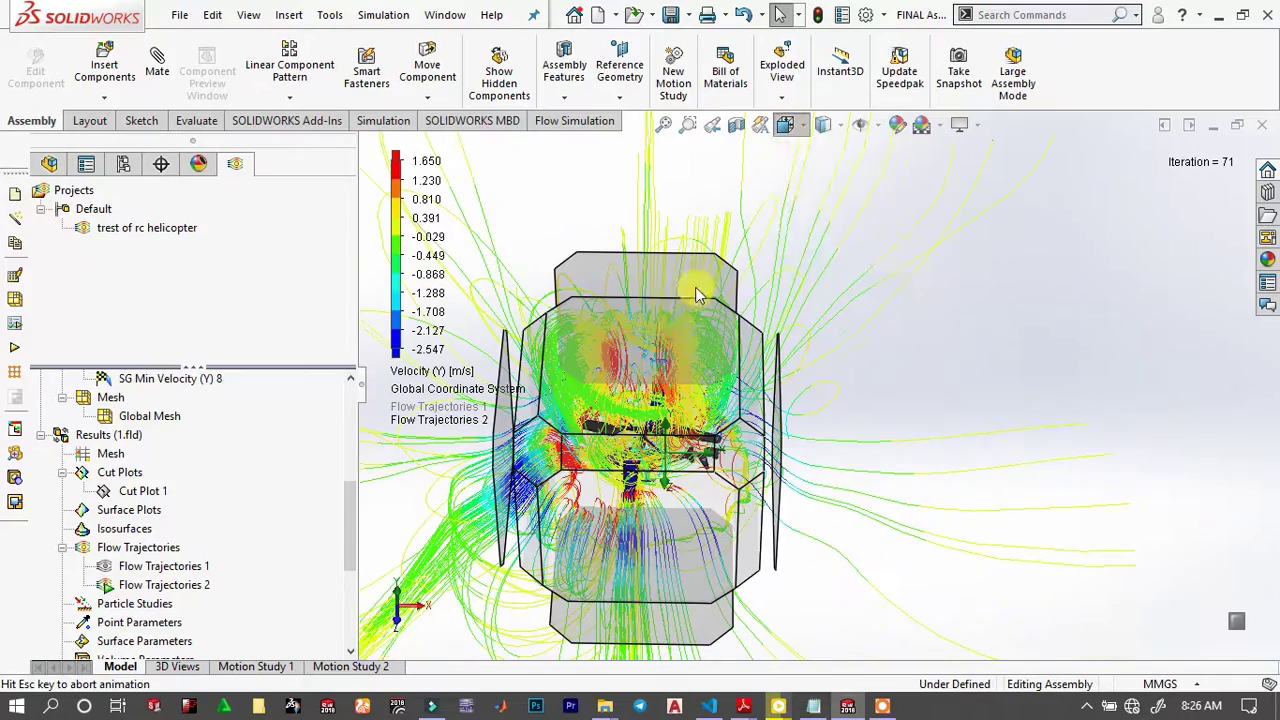
pyautogui.click(676, 335)
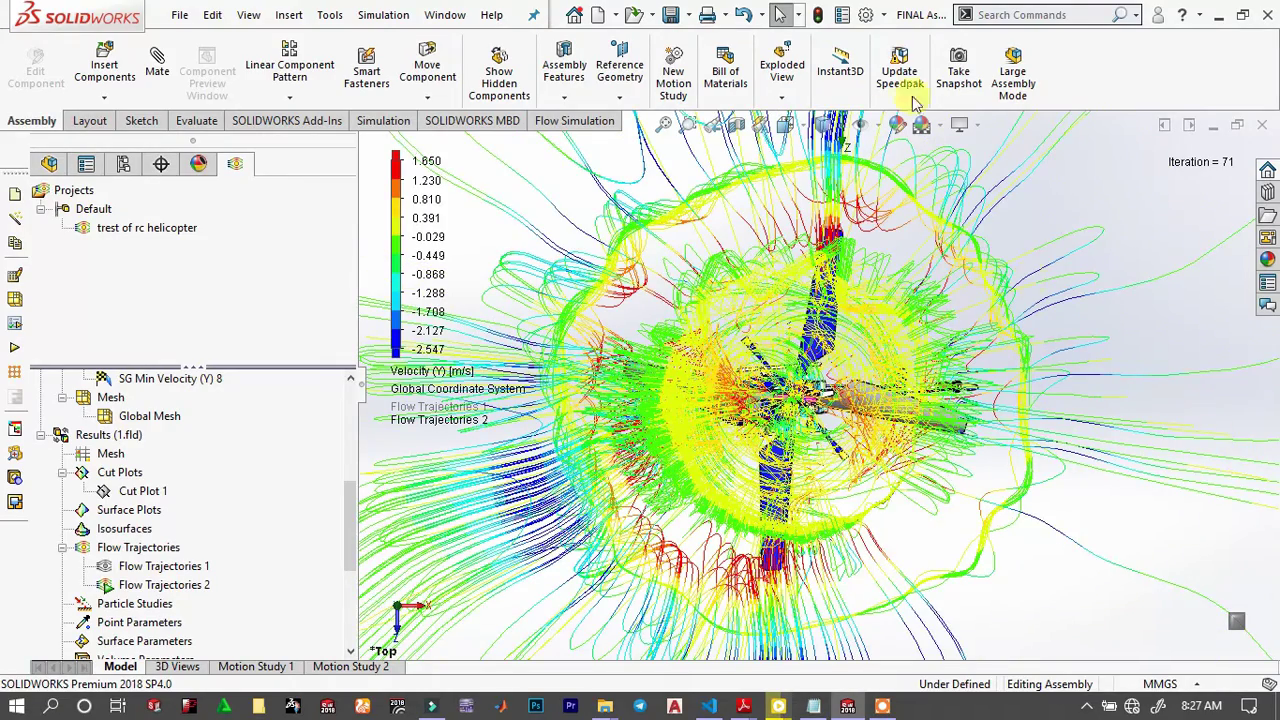
pyautogui.click(822, 124)
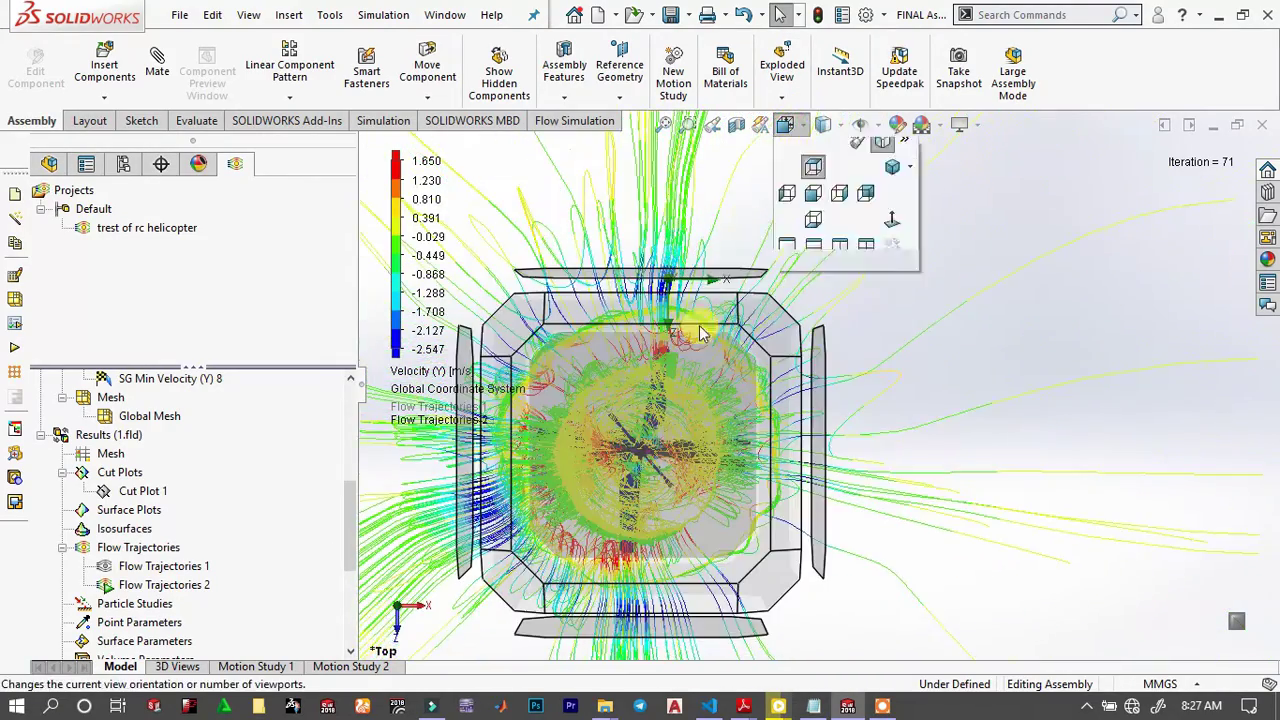
pyautogui.click(666, 409)
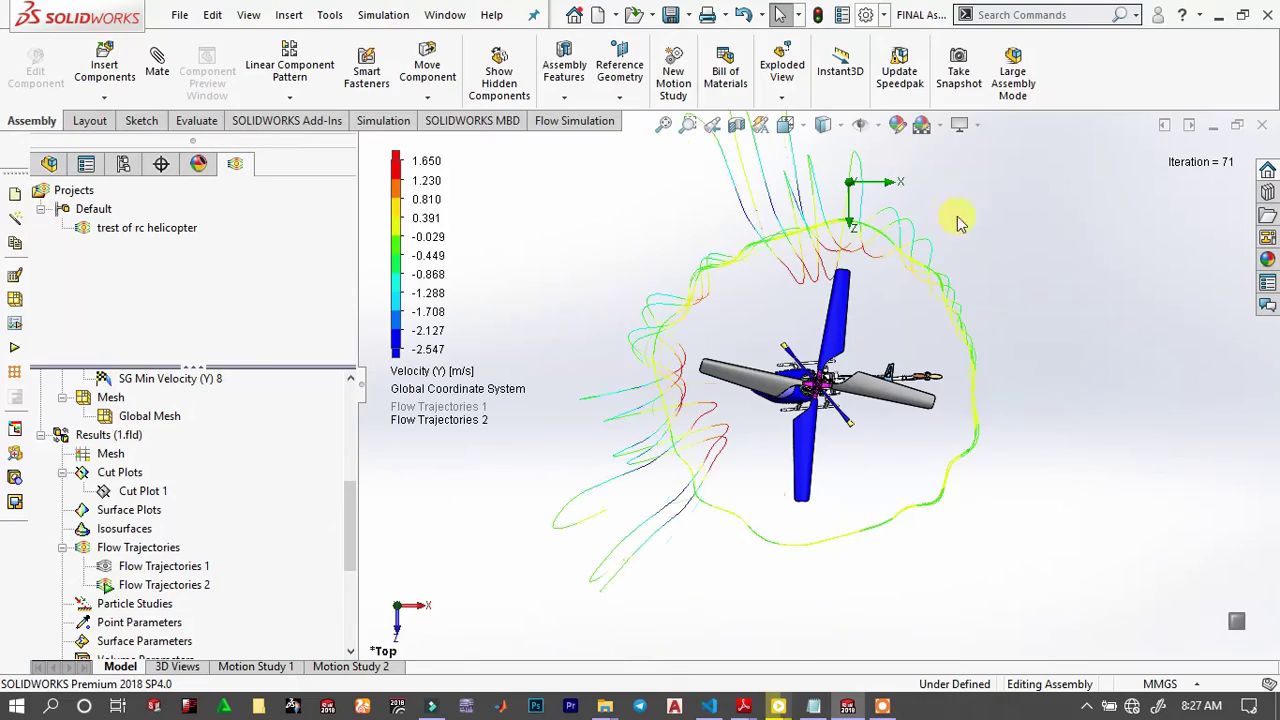
pyautogui.moveTo(818, 393); pyautogui.dragTo(806, 141, button='middle')
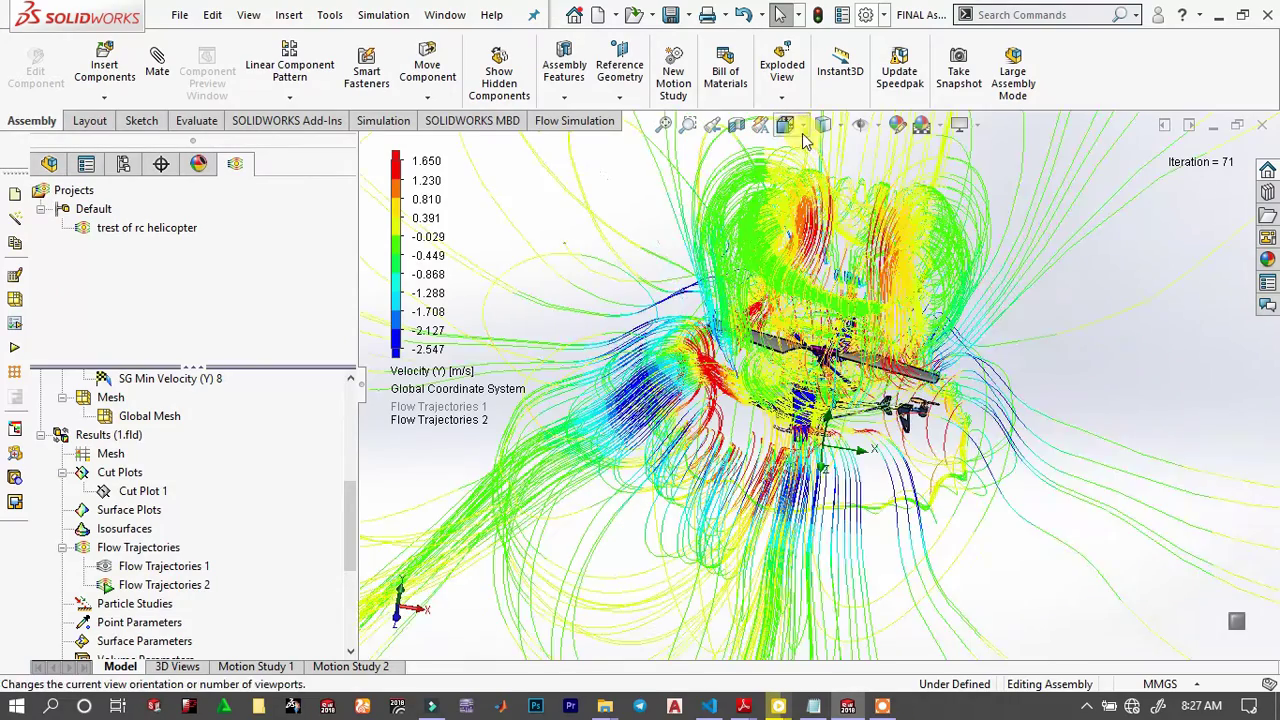
pyautogui.click(786, 125)
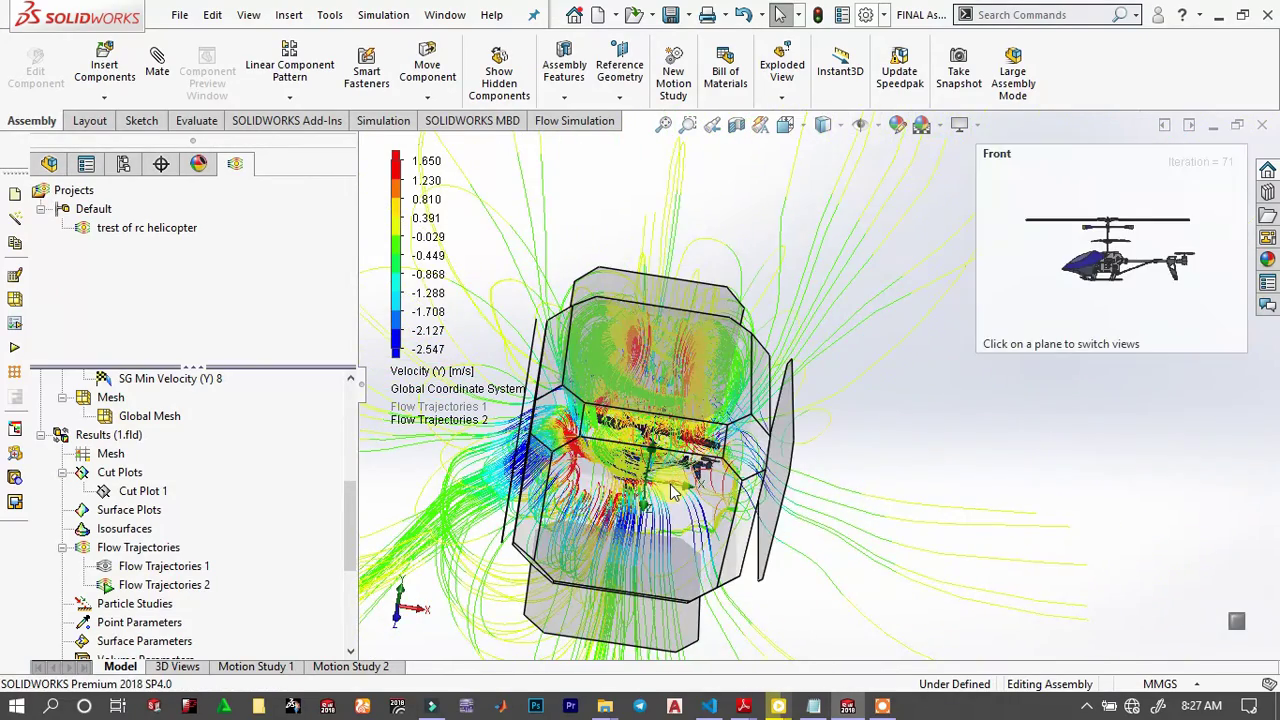
pyautogui.click(672, 490)
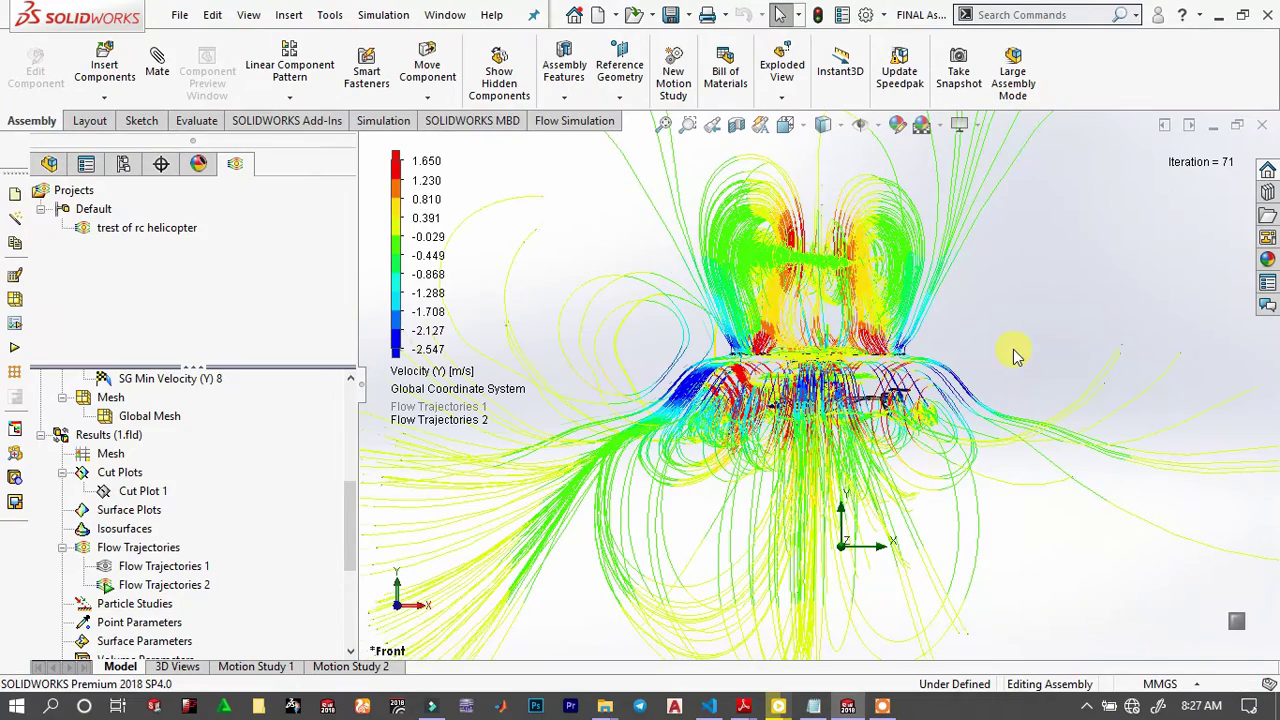
pyautogui.moveTo(683, 400); pyautogui.dragTo(791, 390, button='middle')
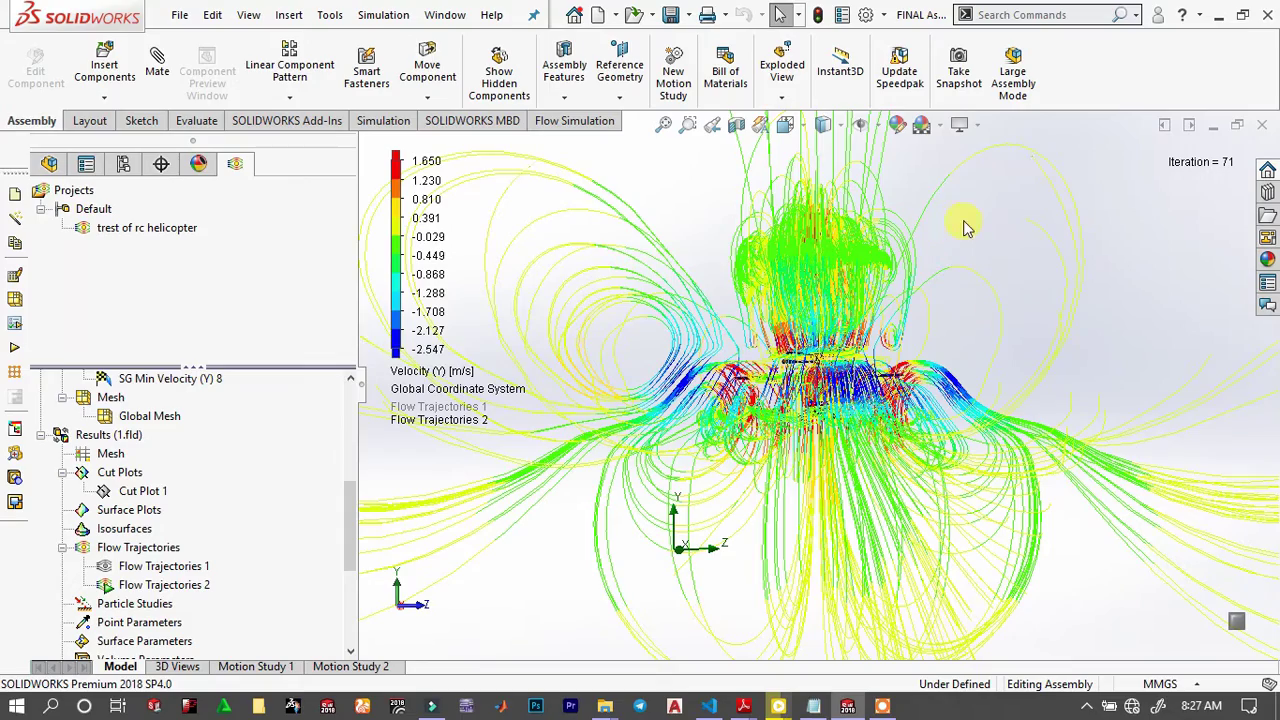
pyautogui.click(785, 124)
pyautogui.click(866, 154)
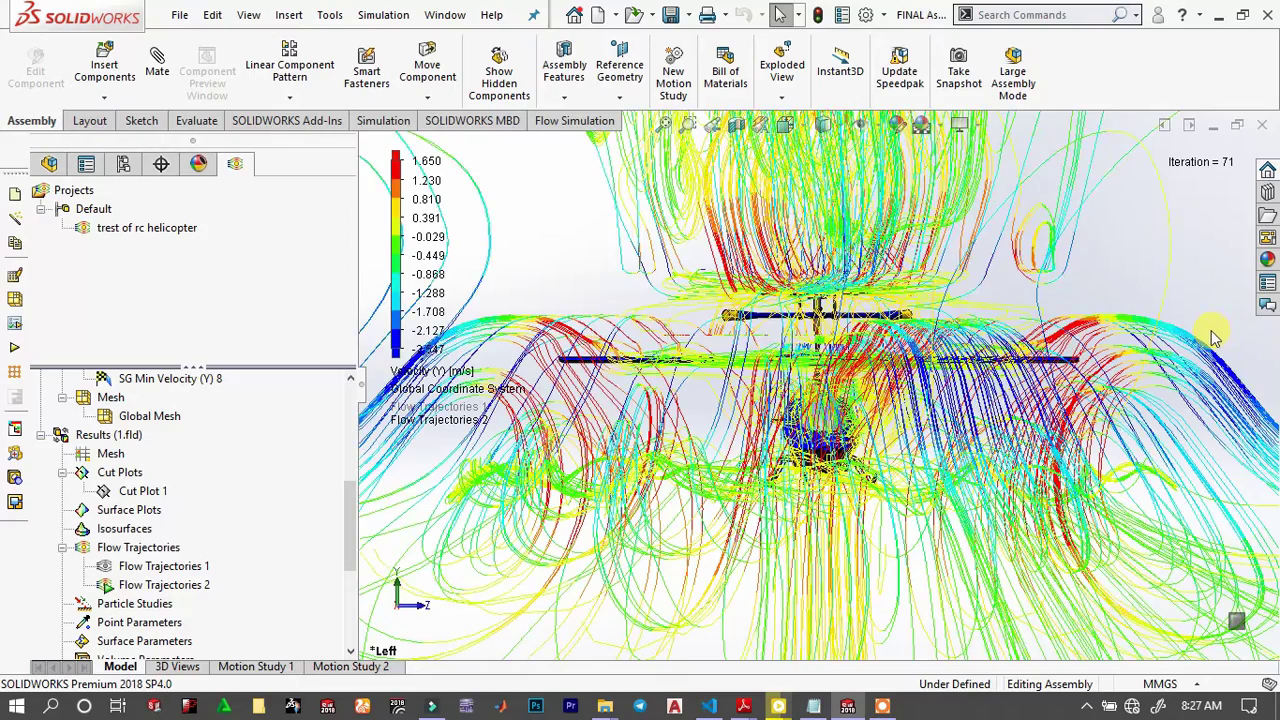
pyautogui.press('f')
pyautogui.scroll(2, 988, 346)
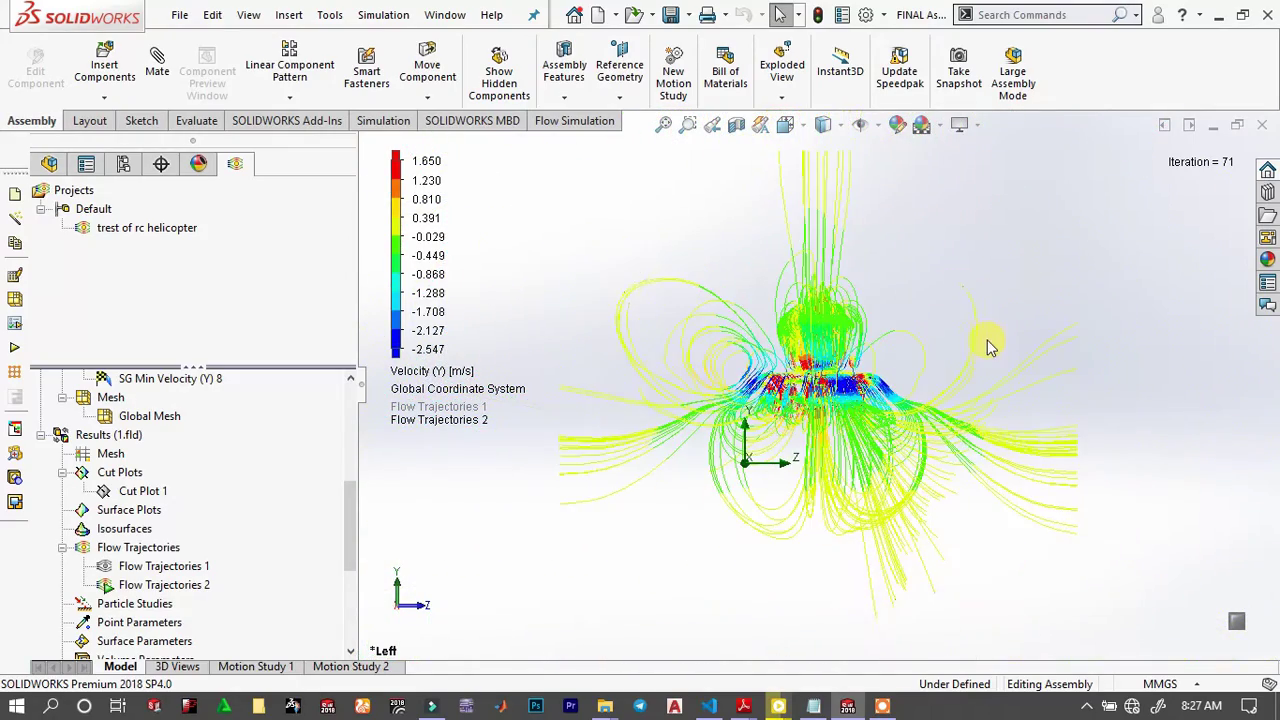
pyautogui.moveTo(985, 346); pyautogui.dragTo(940, 330, button='middle')
pyautogui.moveTo(800, 412); pyautogui.dragTo(862, 334, button='middle')
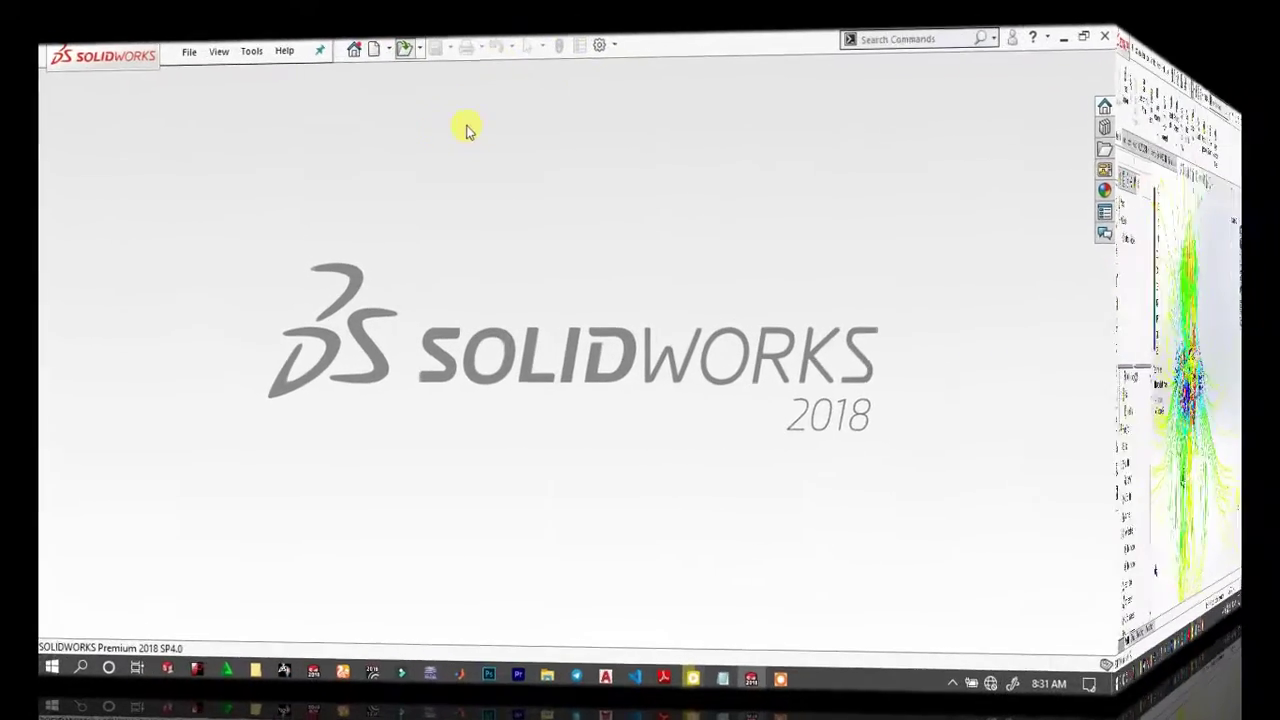
# Open the FINAL Assem1 assembly from the helicopter folder.
pyautogui.hotkey('ctrl', 'o')
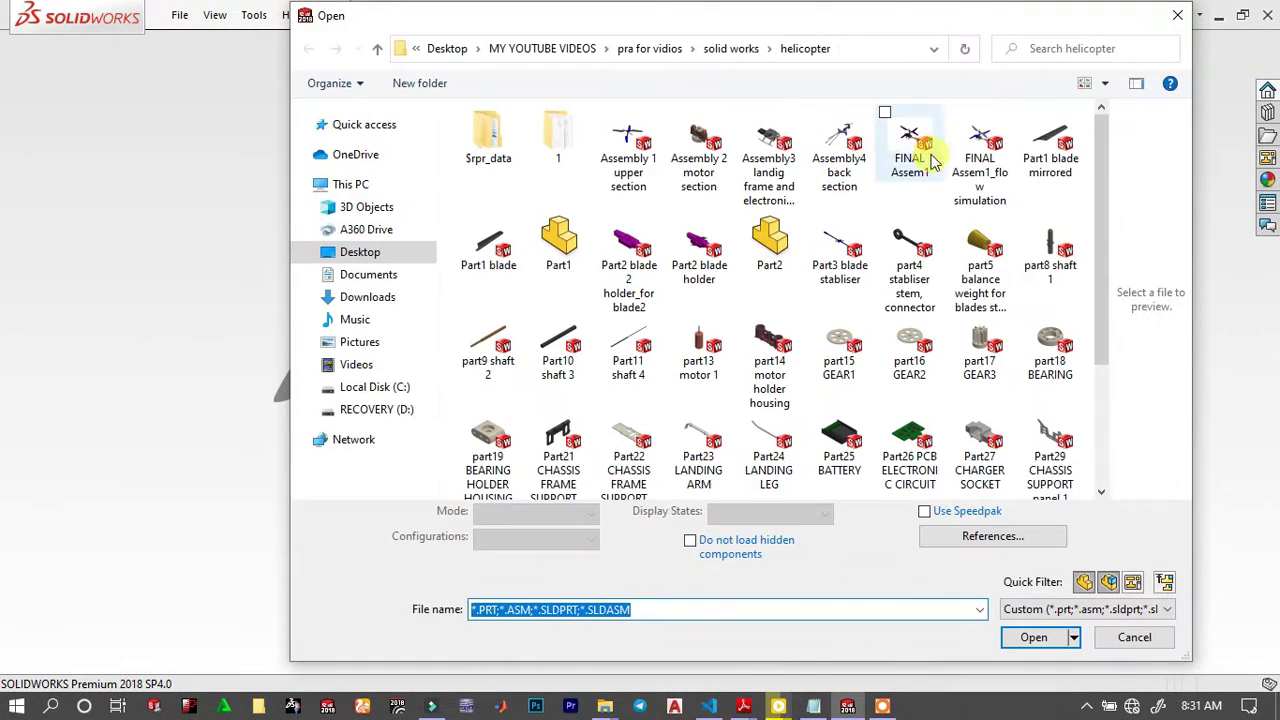
pyautogui.click(930, 175)
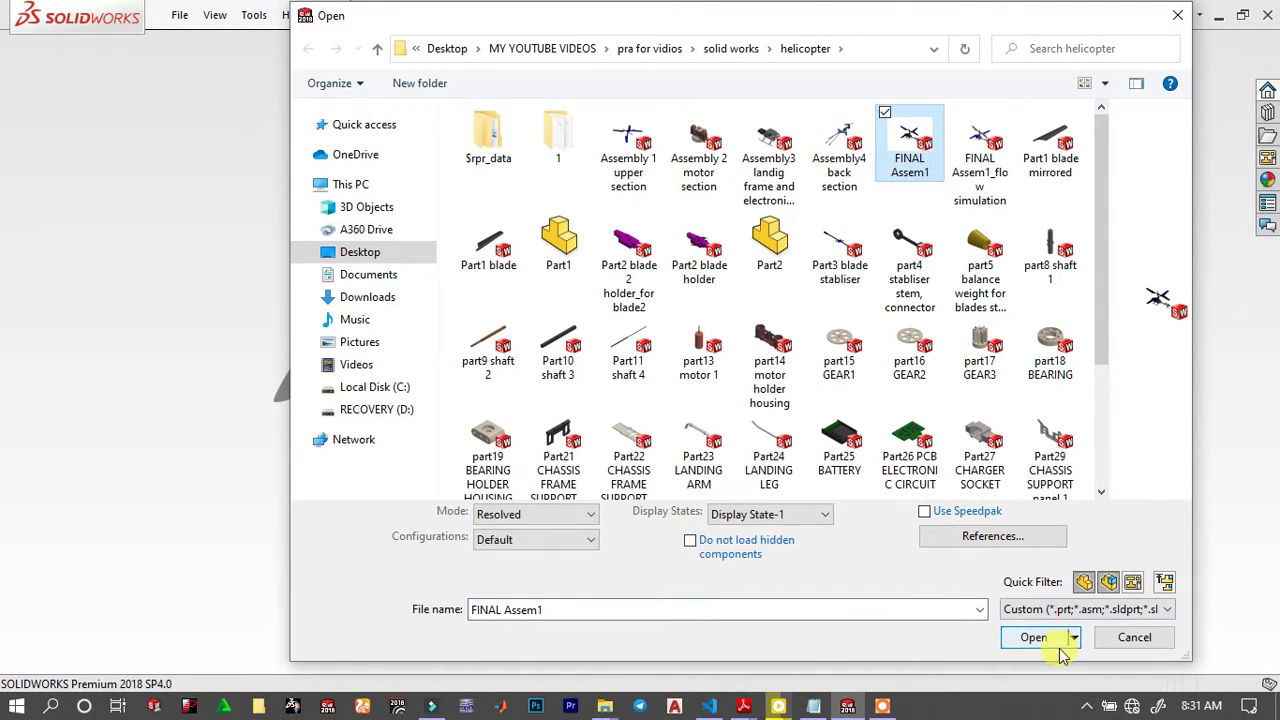
pyautogui.click(1034, 637)
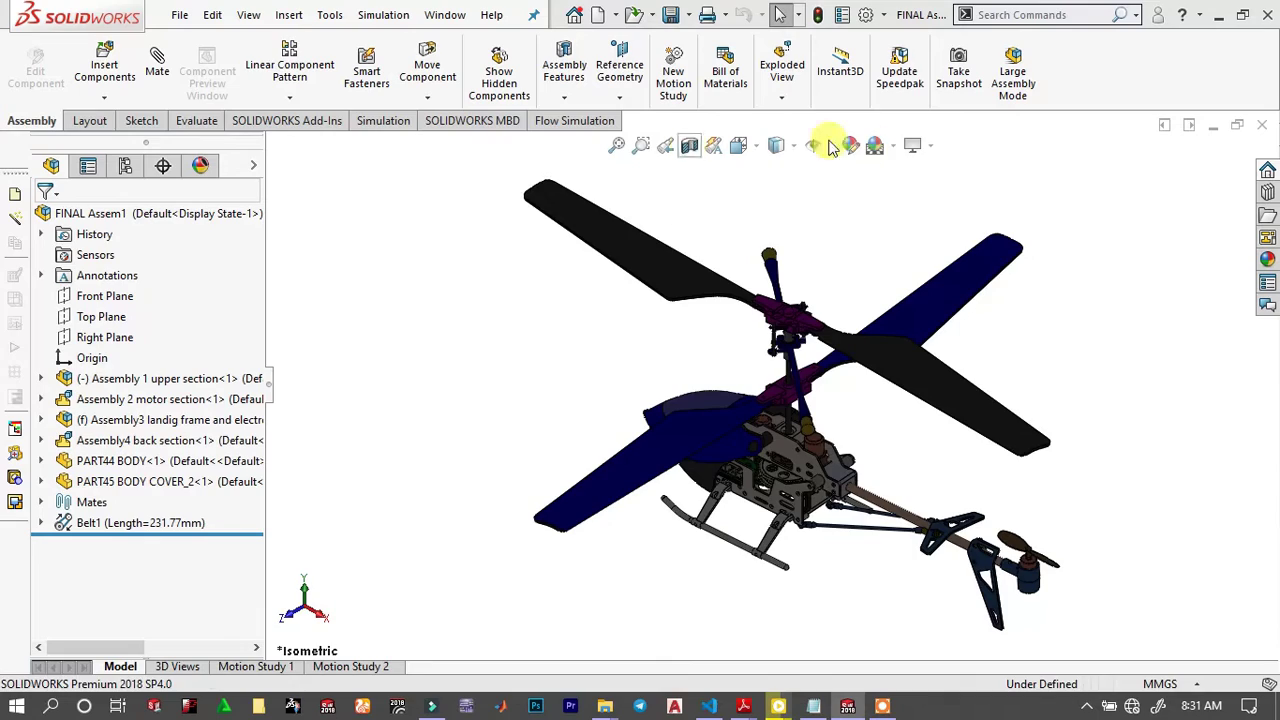
# Insert a new part into the helicopter assembly, placing it in empty space.
pyautogui.moveTo(829, 354); pyautogui.dragTo(748, 487, button='middle')
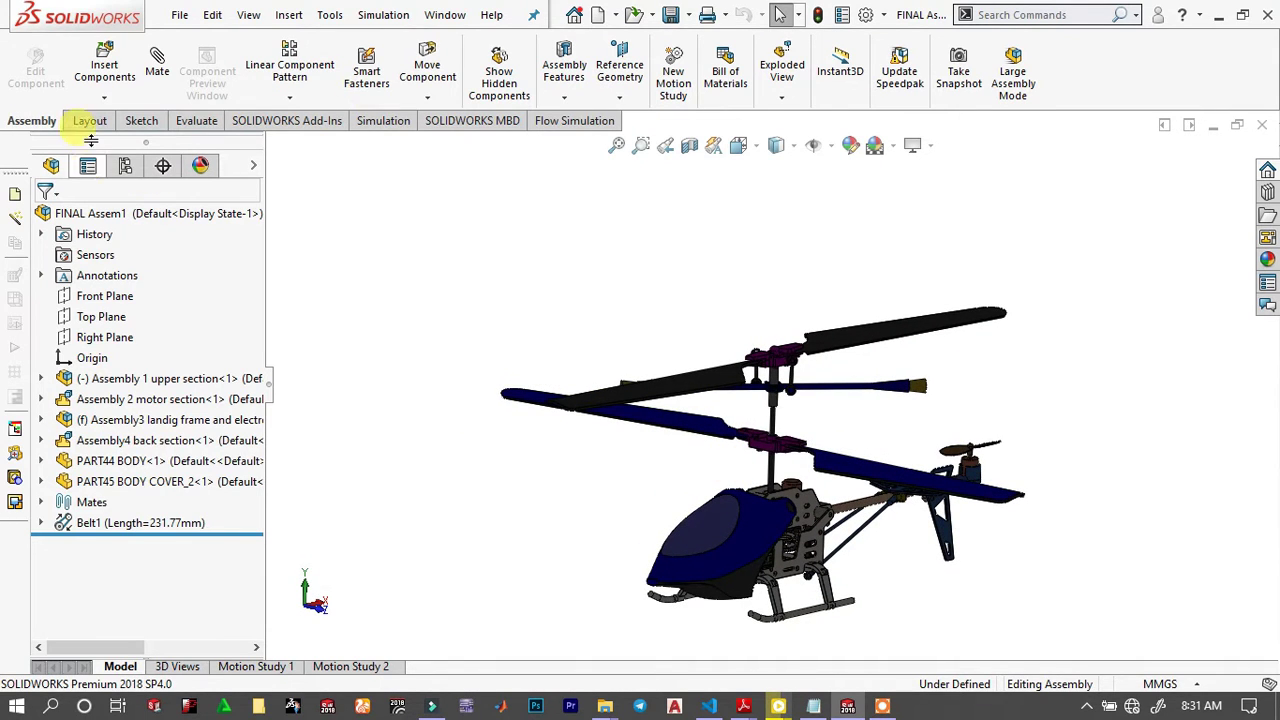
pyautogui.click(292, 15)
pyautogui.click(292, 15)
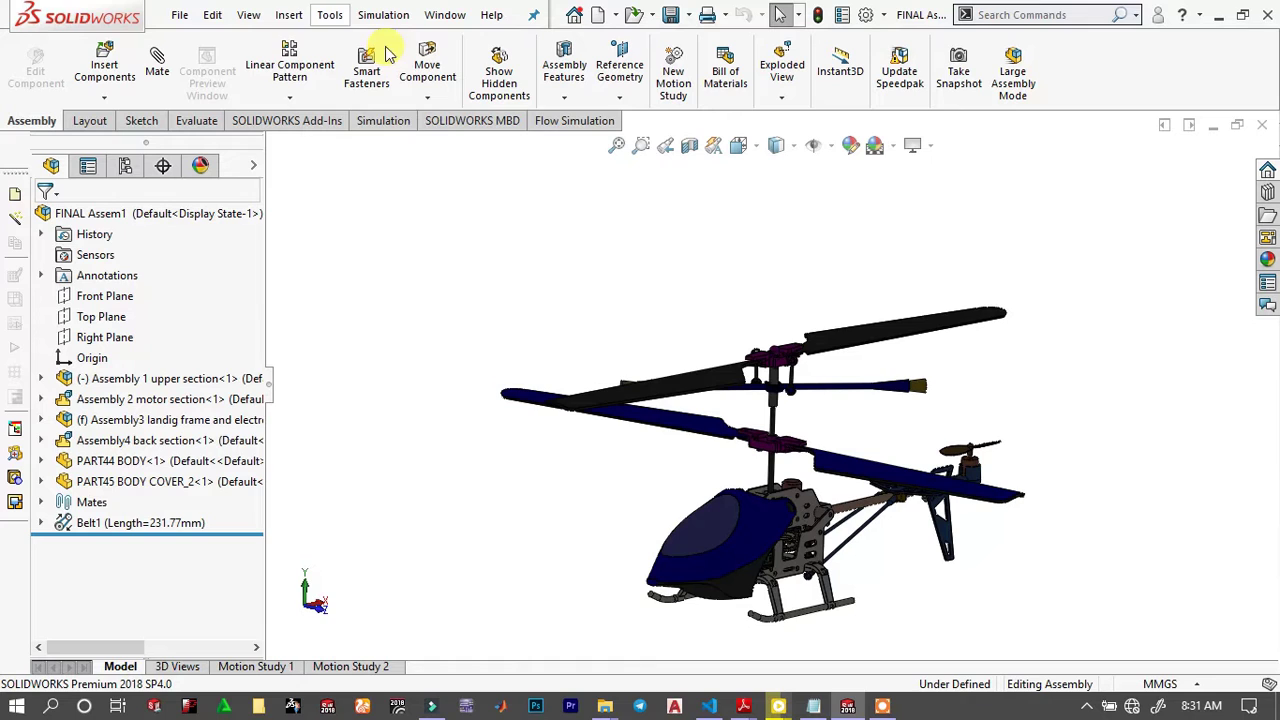
pyautogui.click(288, 15)
pyautogui.moveTo(391, 43)
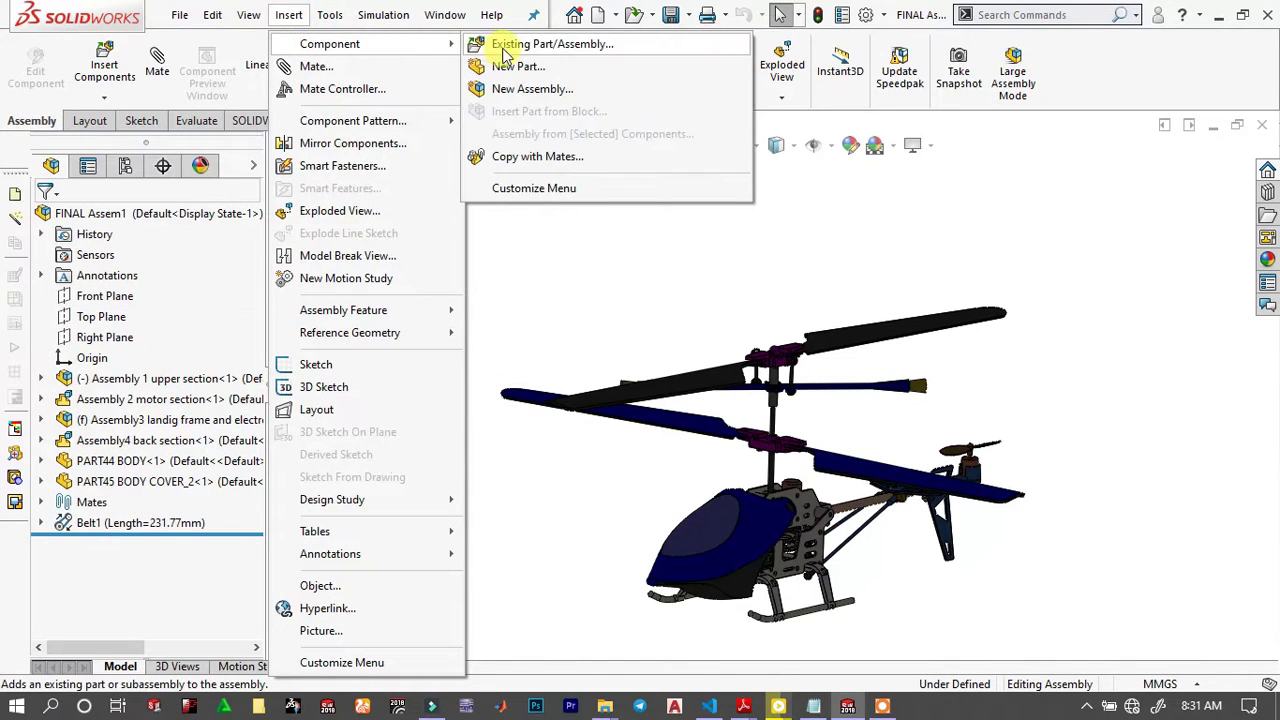
pyautogui.click(517, 65)
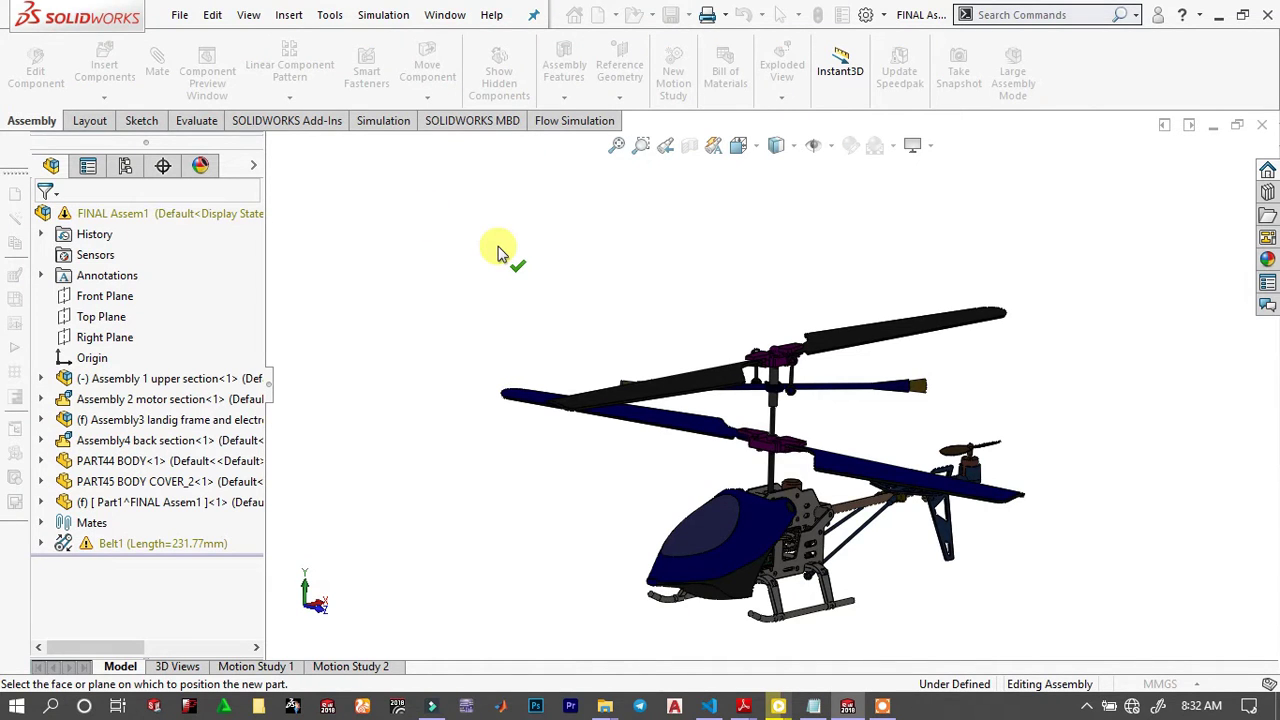
pyautogui.click(480, 205)
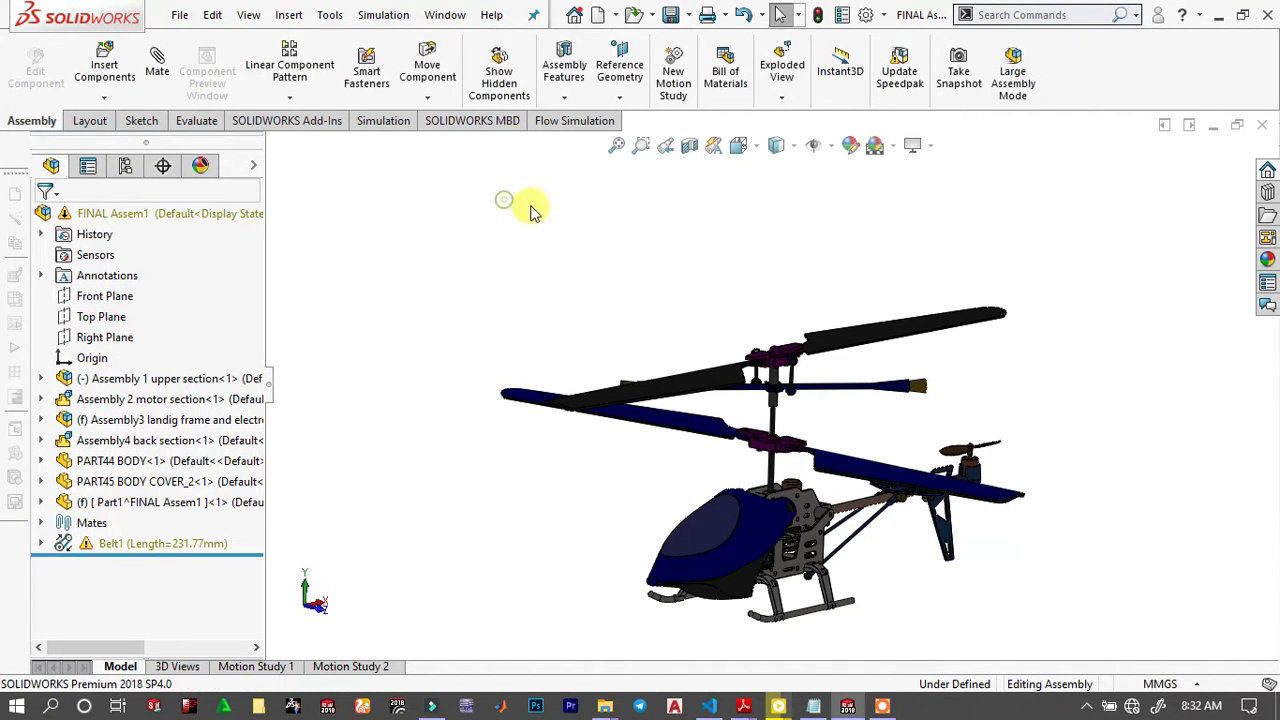
# Insert a second new part into the assembly, also placing it in empty space.
pyautogui.click(303, 13)
pyautogui.click(290, 14)
pyautogui.click(294, 14)
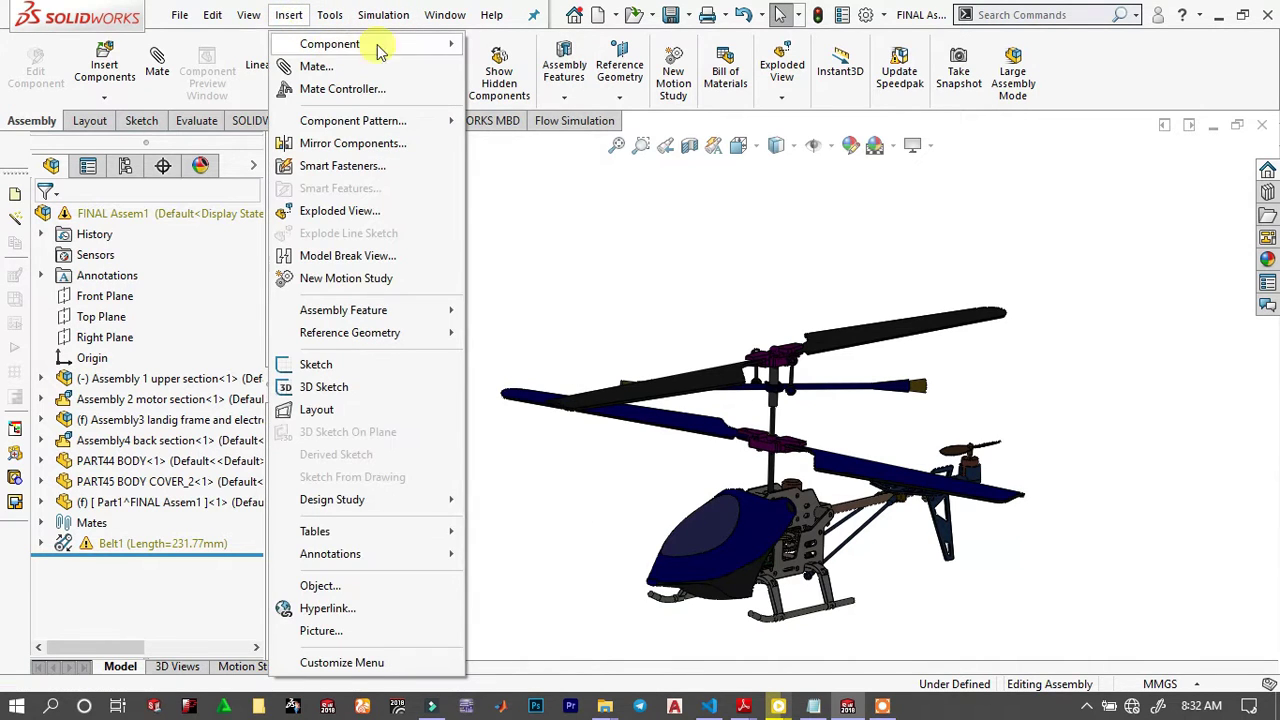
pyautogui.moveTo(378, 44)
pyautogui.click(502, 63)
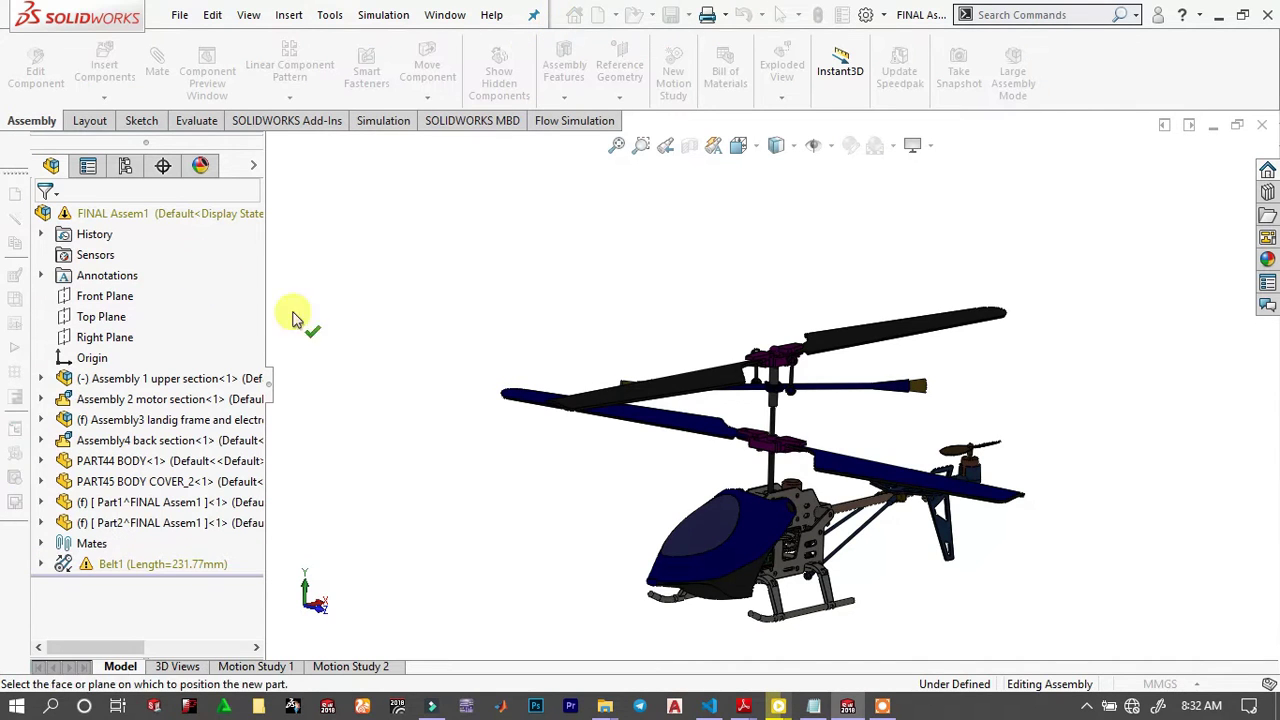
pyautogui.click(445, 345)
# Start editing the new Part1 component within the assembly and expand its feature tree.
pyautogui.click(185, 508)
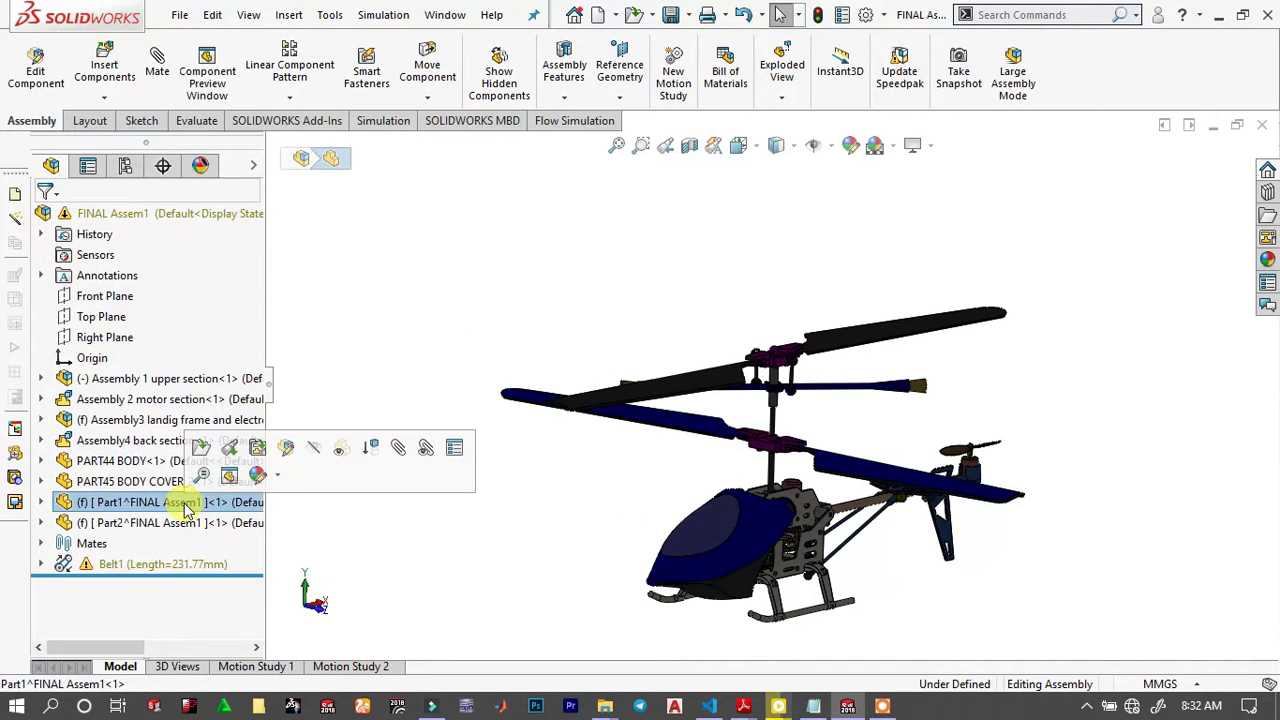
pyautogui.click(284, 449)
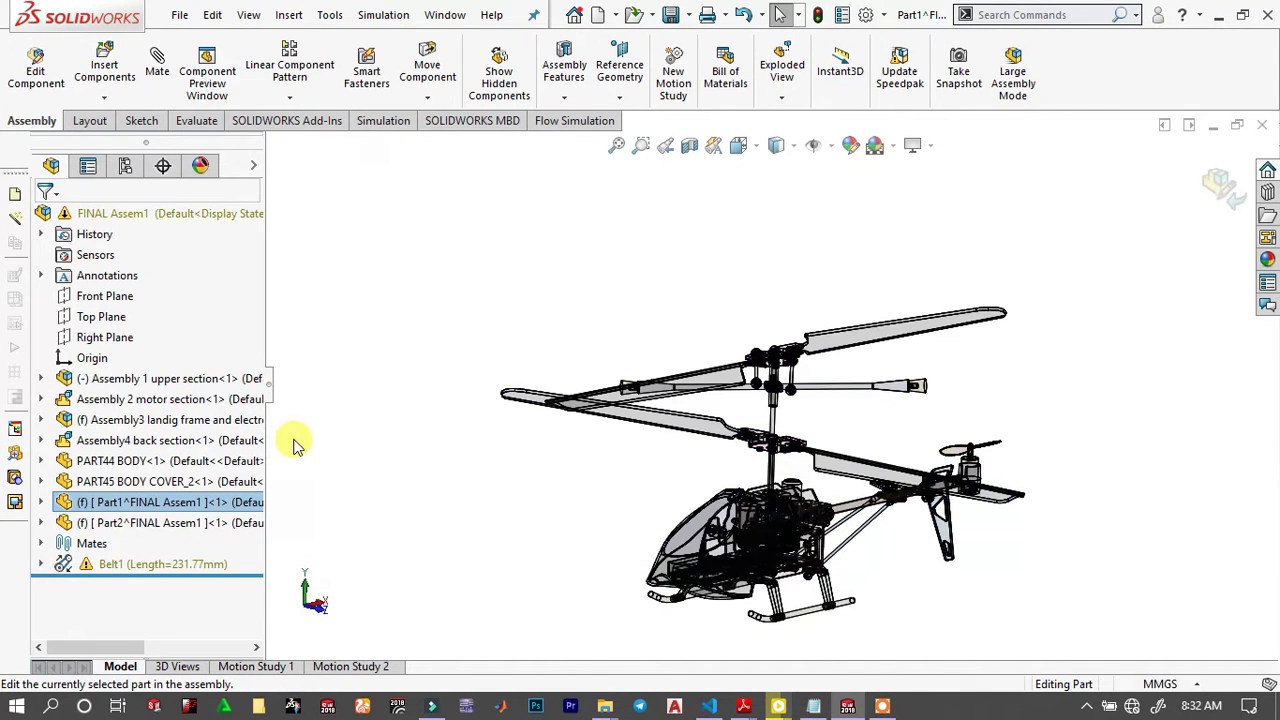
pyautogui.moveTo(494, 443); pyautogui.dragTo(23, 500, button='middle')
pyautogui.click(40, 502)
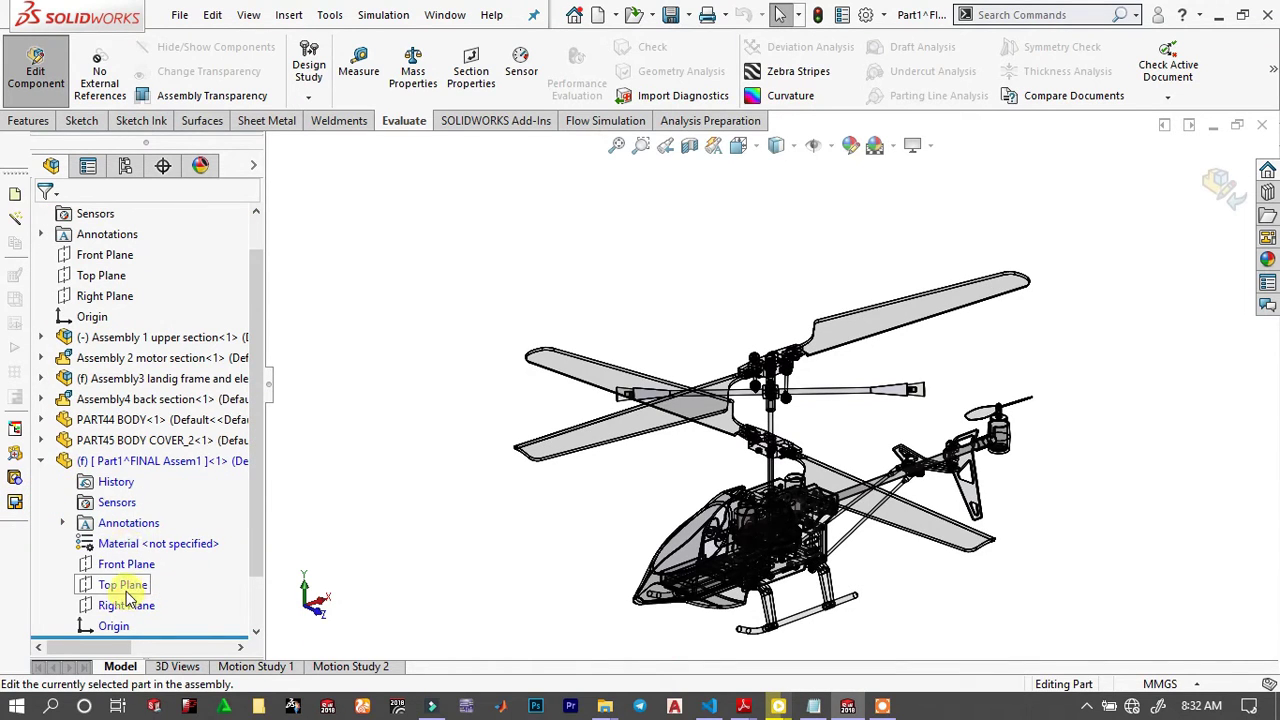
# Create a reference plane offset 245 mm above Part1's Top Plane, between the two main rotors.
pyautogui.scroll(3, 714, 529)
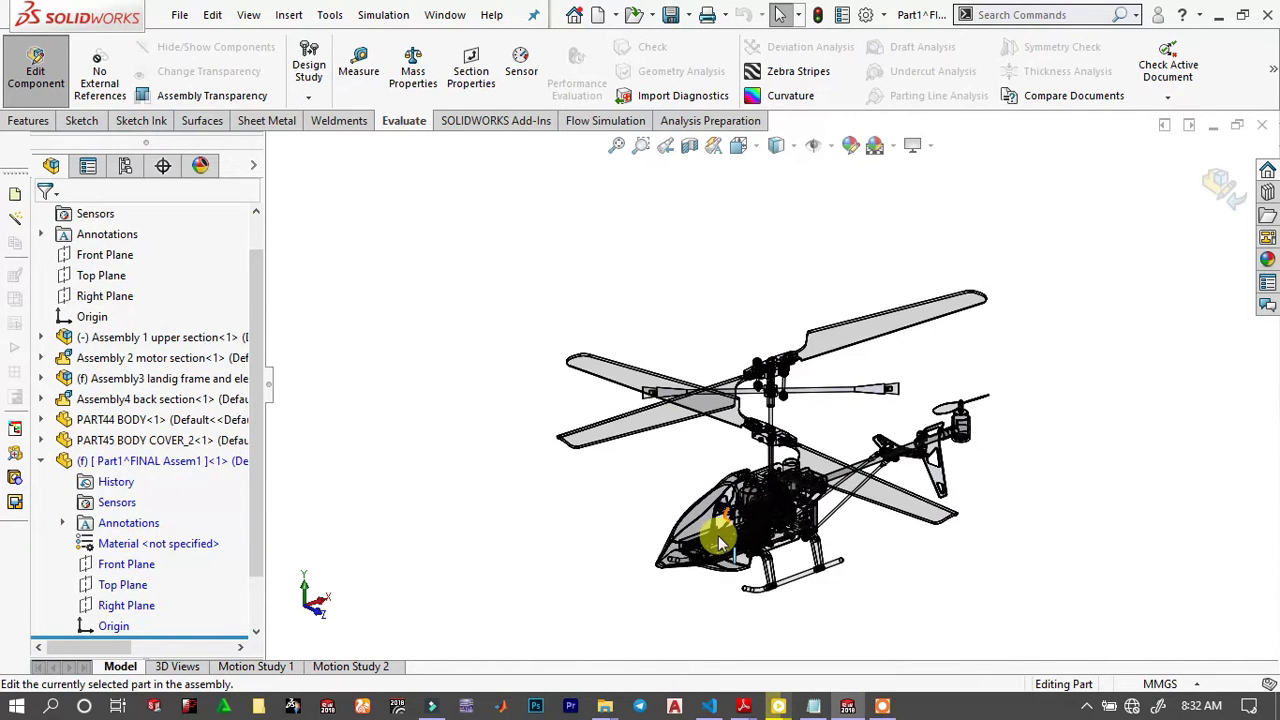
pyautogui.click(128, 584)
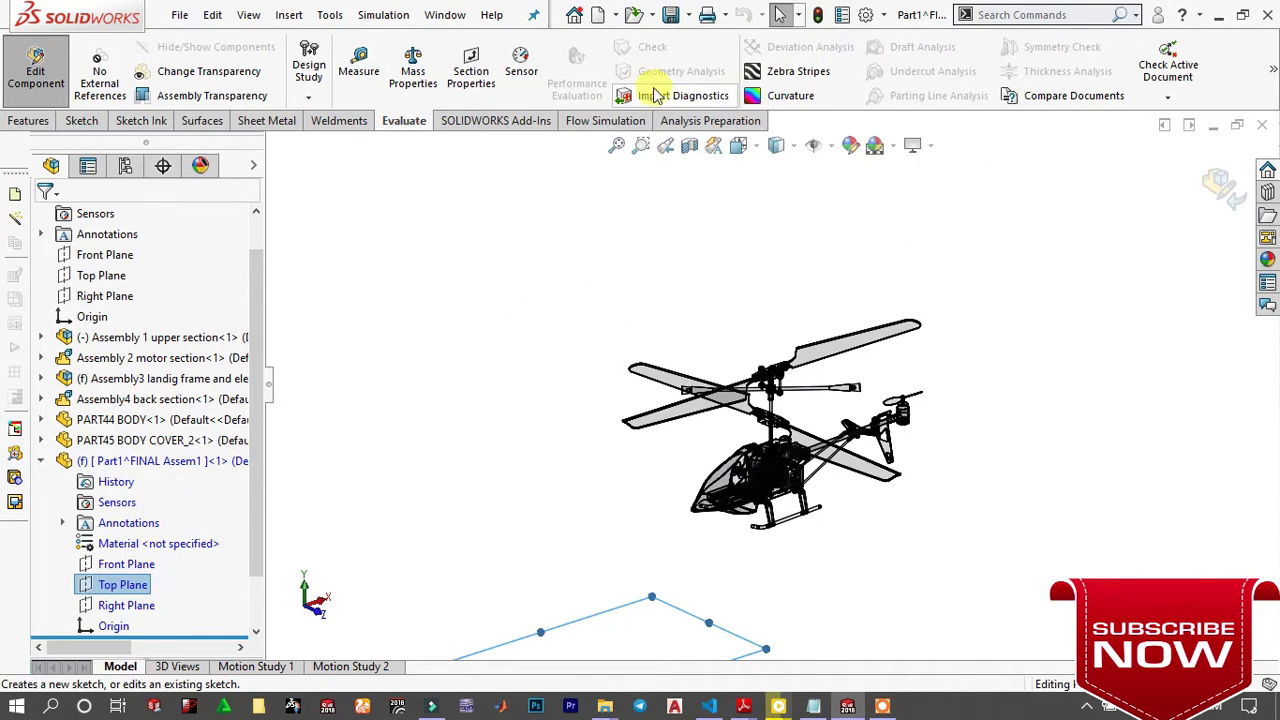
pyautogui.click(46, 121)
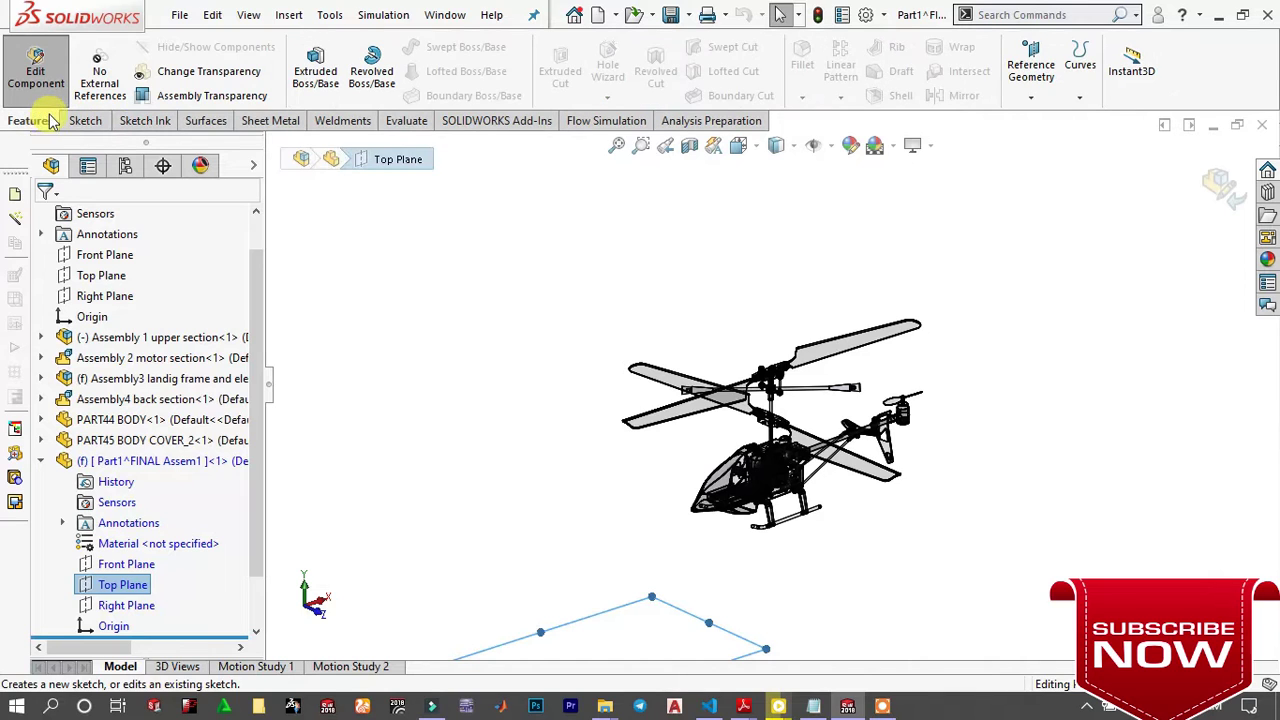
pyautogui.click(1040, 98)
pyautogui.click(1046, 112)
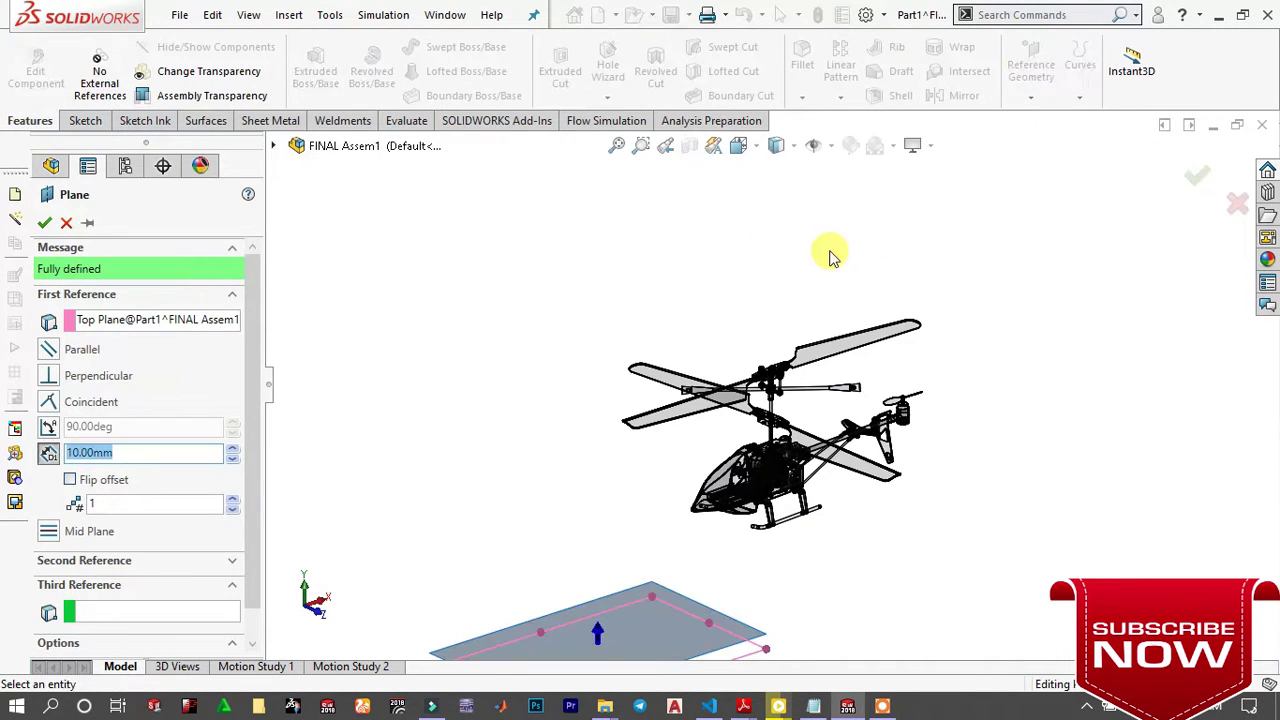
pyautogui.hotkey('ctrl', '1')
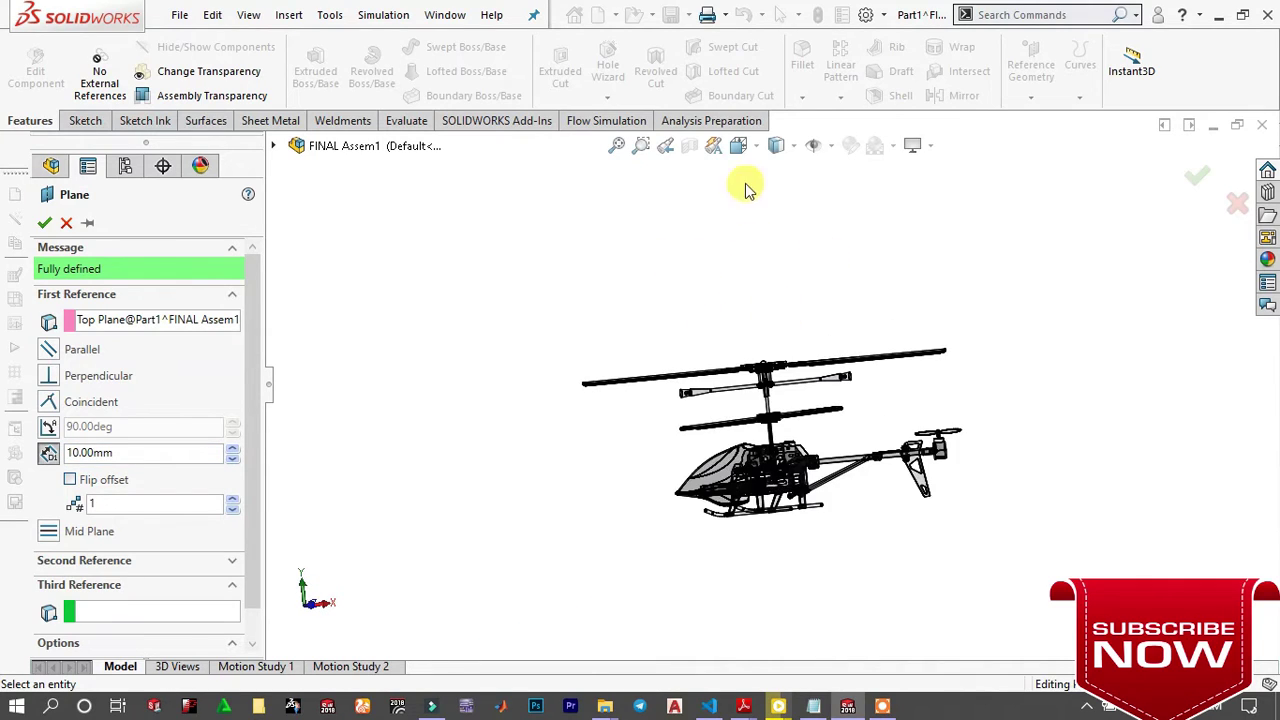
pyautogui.click(740, 148)
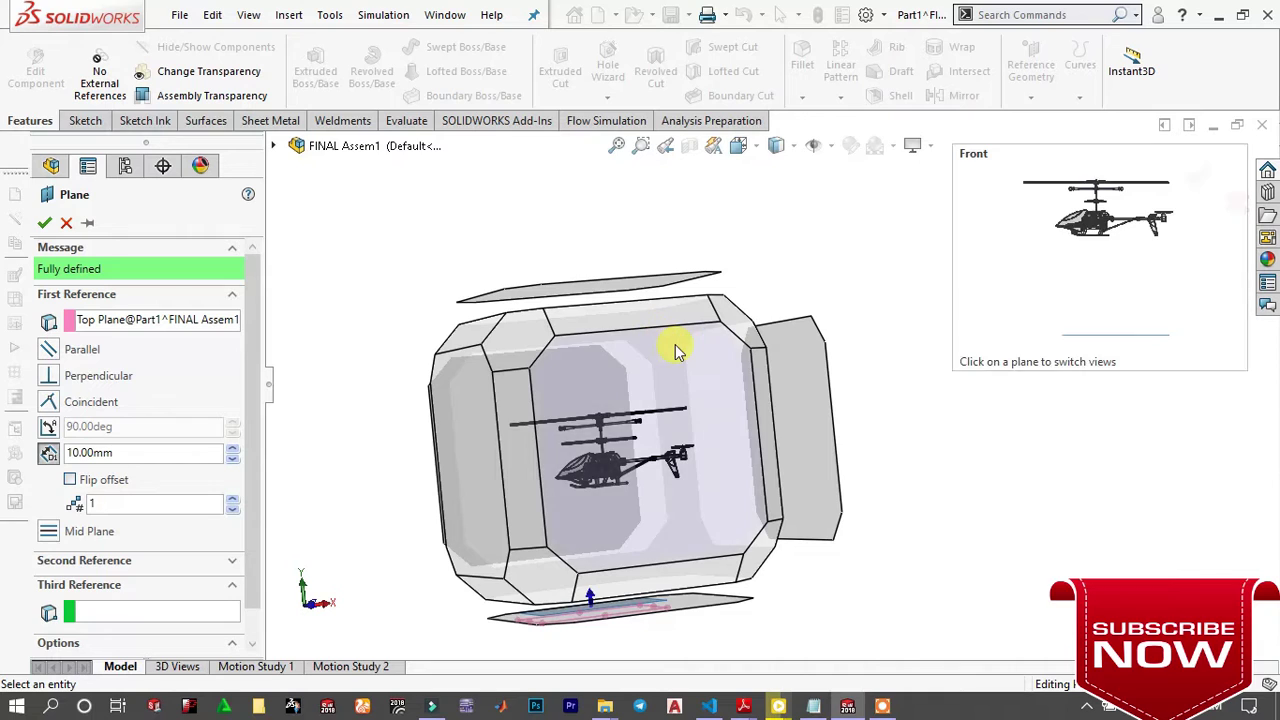
pyautogui.click(675, 344)
pyautogui.scroll(3, 829, 364)
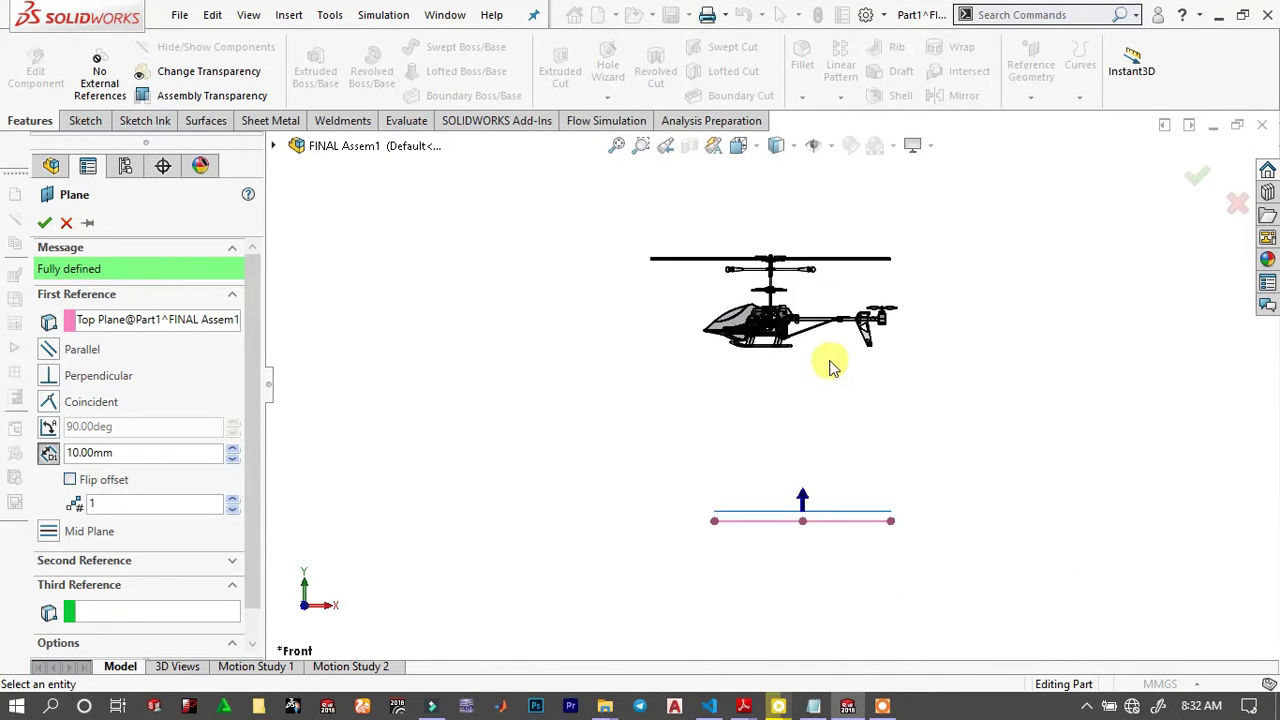
pyautogui.scroll(-2, 790, 380)
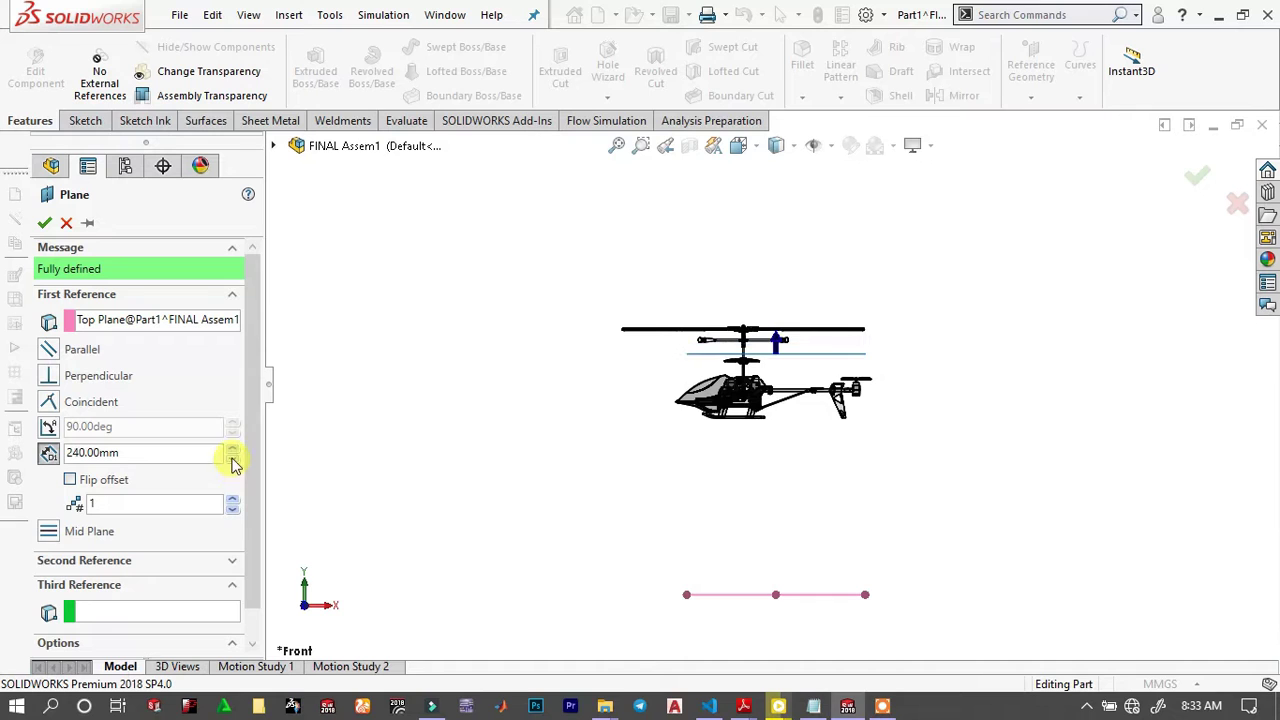
pyautogui.scroll(-8, 809, 314)
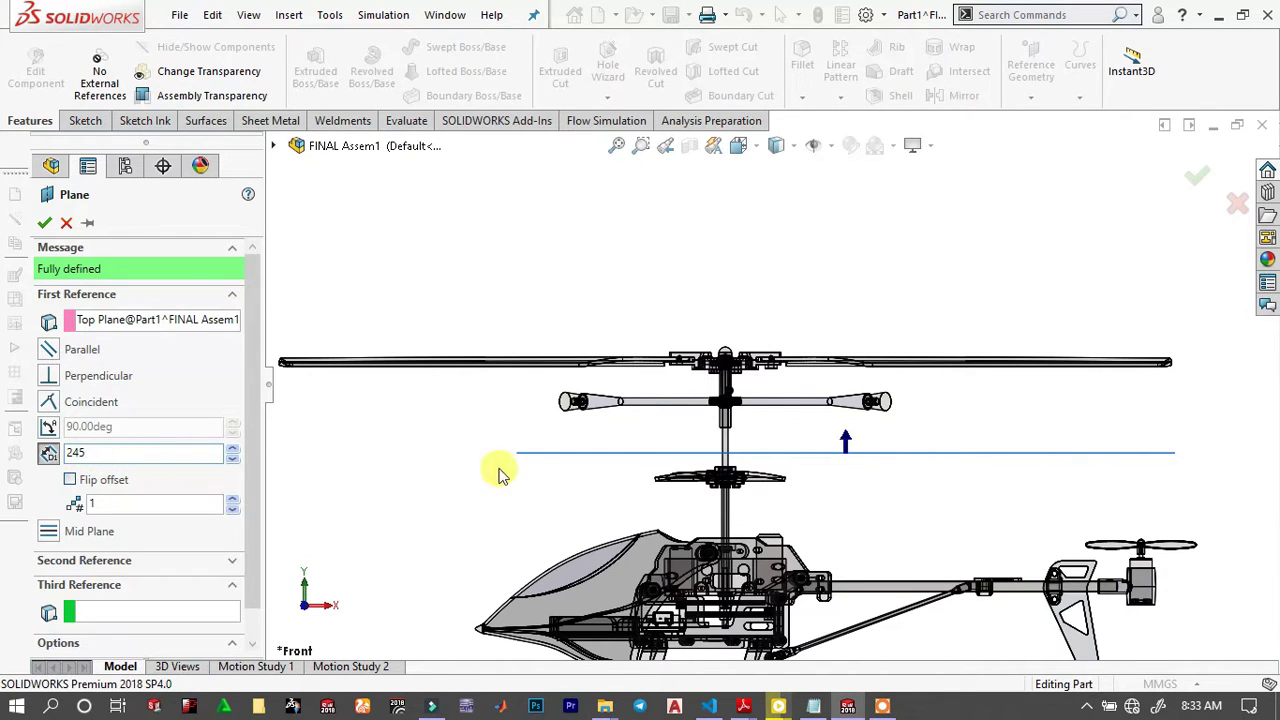
pyautogui.press('Return')
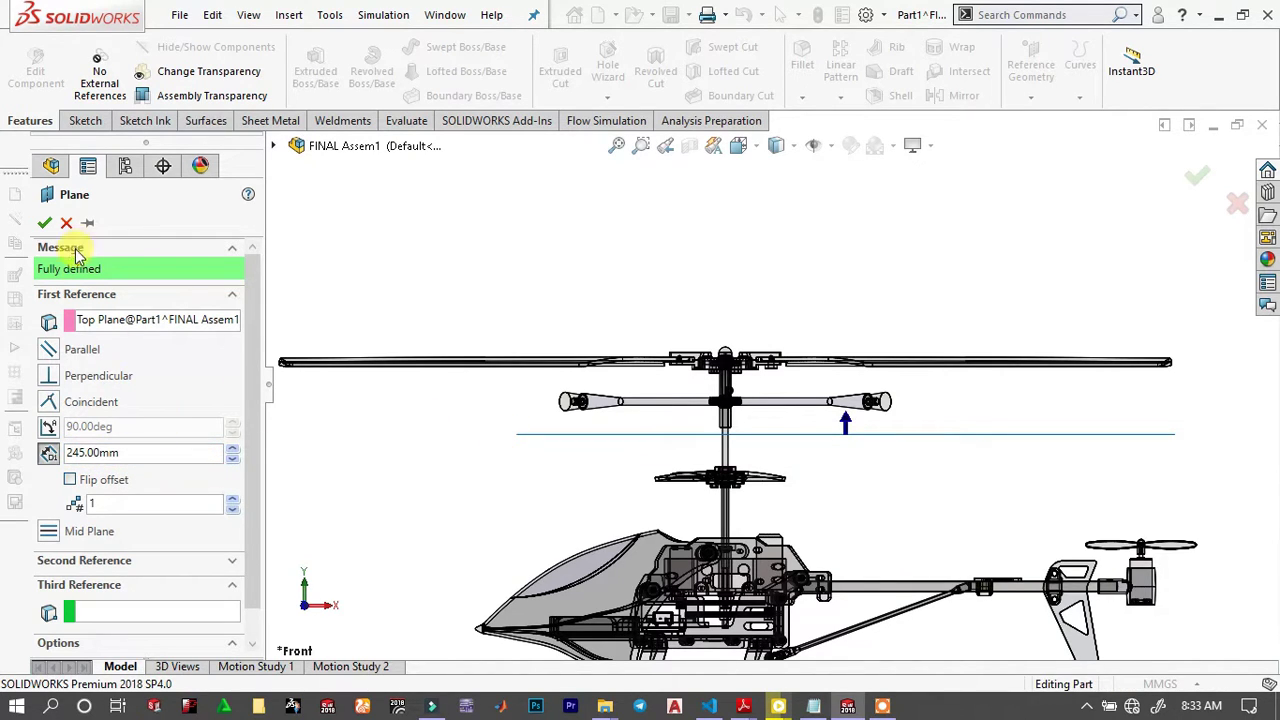
pyautogui.click(50, 226)
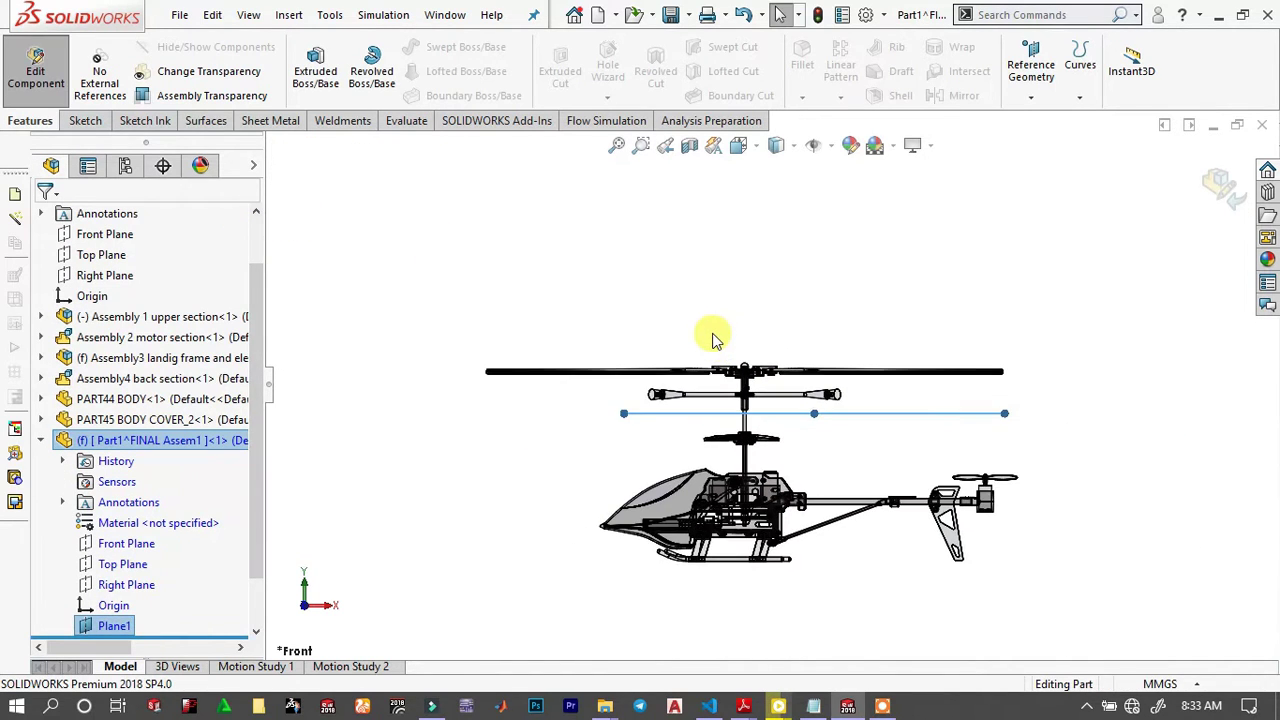
# Start a new sketch on Part1's offset reference plane.
pyautogui.moveTo(714, 337); pyautogui.dragTo(706, 378, button='middle')
pyautogui.hotkey('ctrl', 'z')
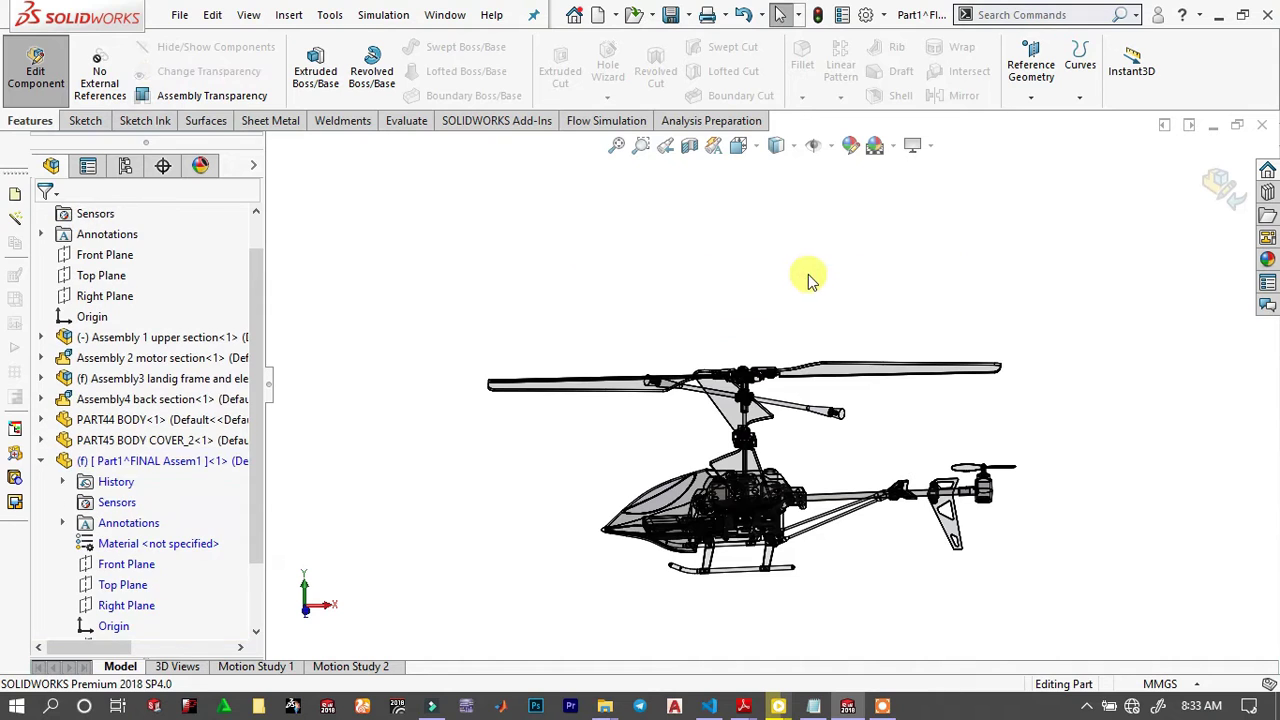
pyautogui.hotkey('ctrl', 'y')
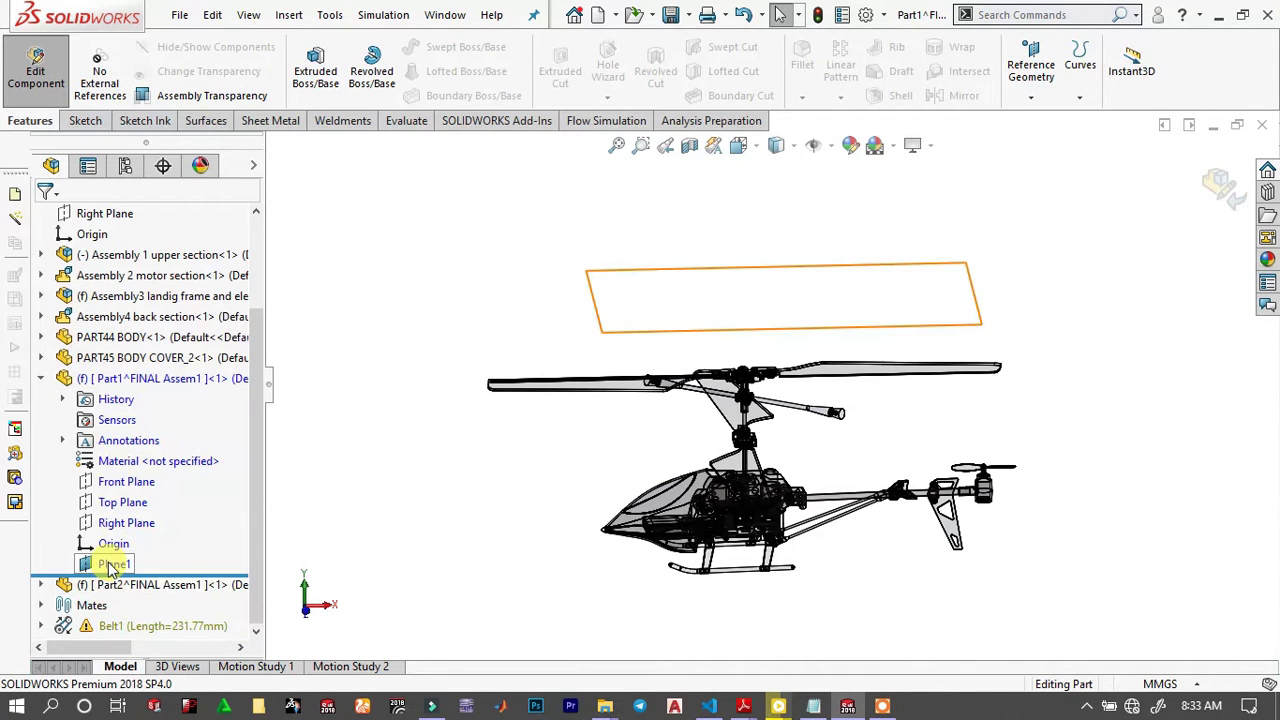
pyautogui.click(113, 563)
pyautogui.click(118, 522)
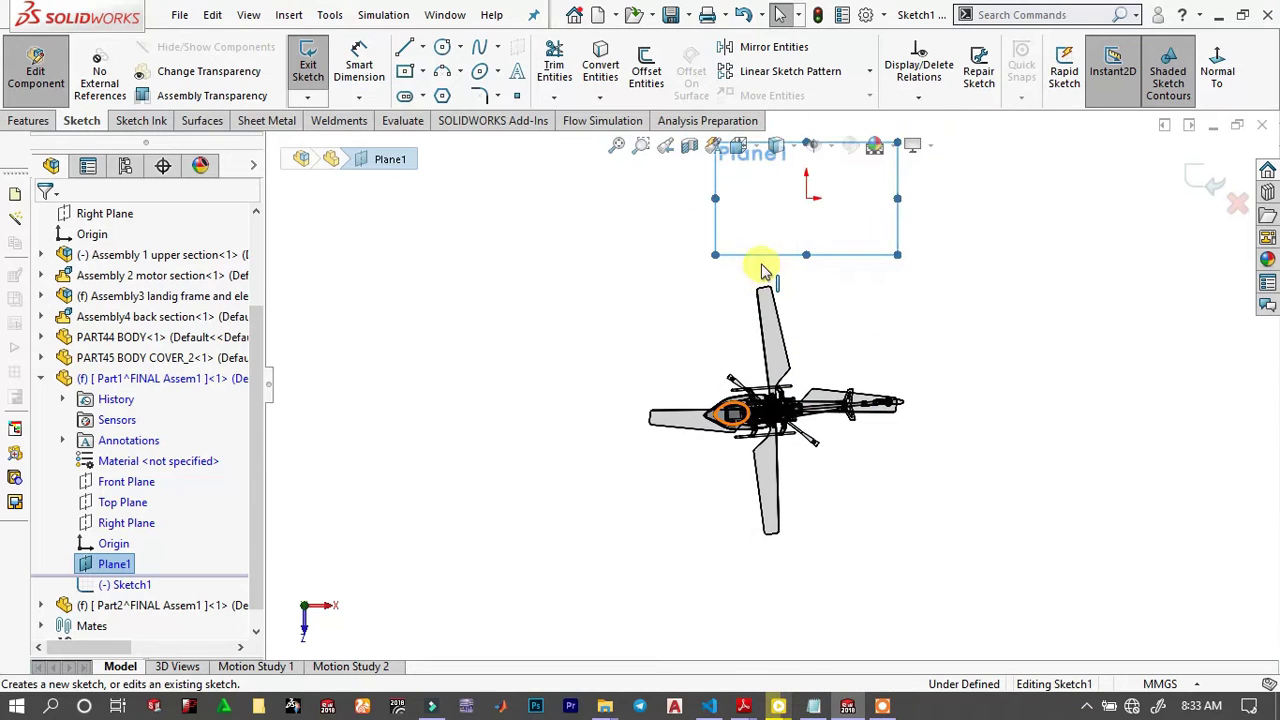
# Sketch a circle of about 129 mm radius centred on the main rotor shaft, enclosing the rotor blade tips.
pyautogui.click(443, 50)
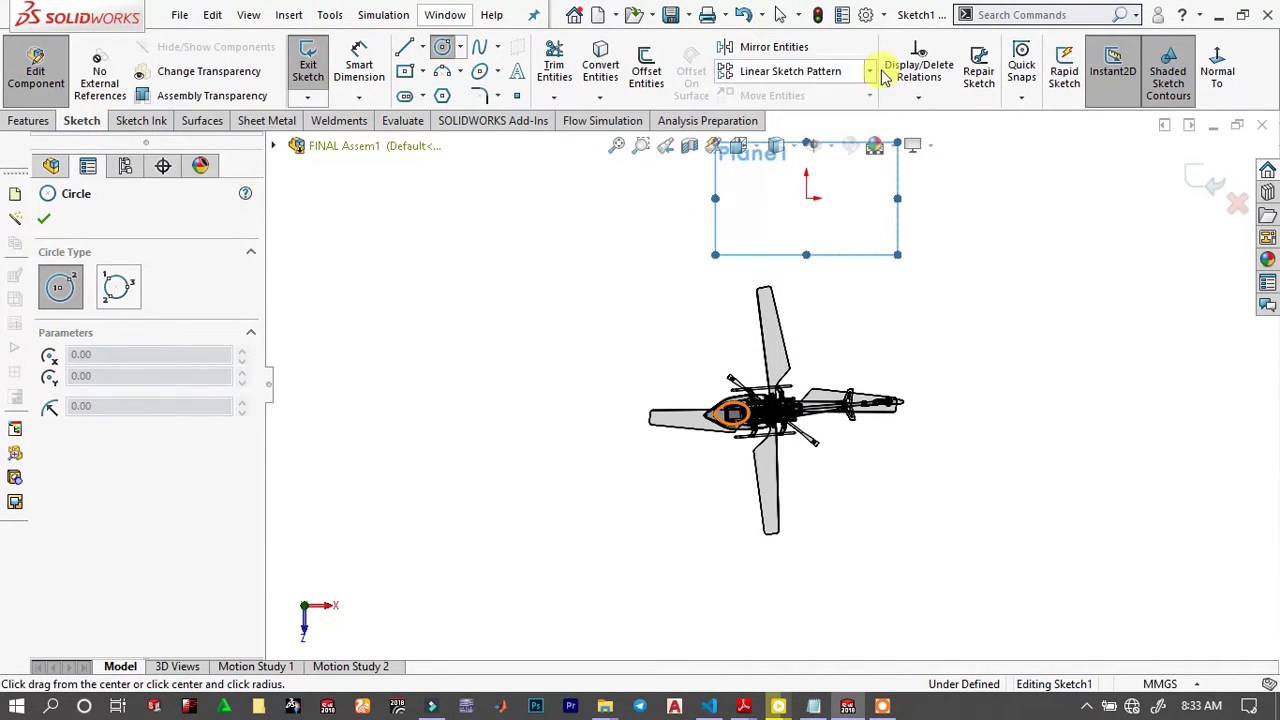
pyautogui.click(1216, 72)
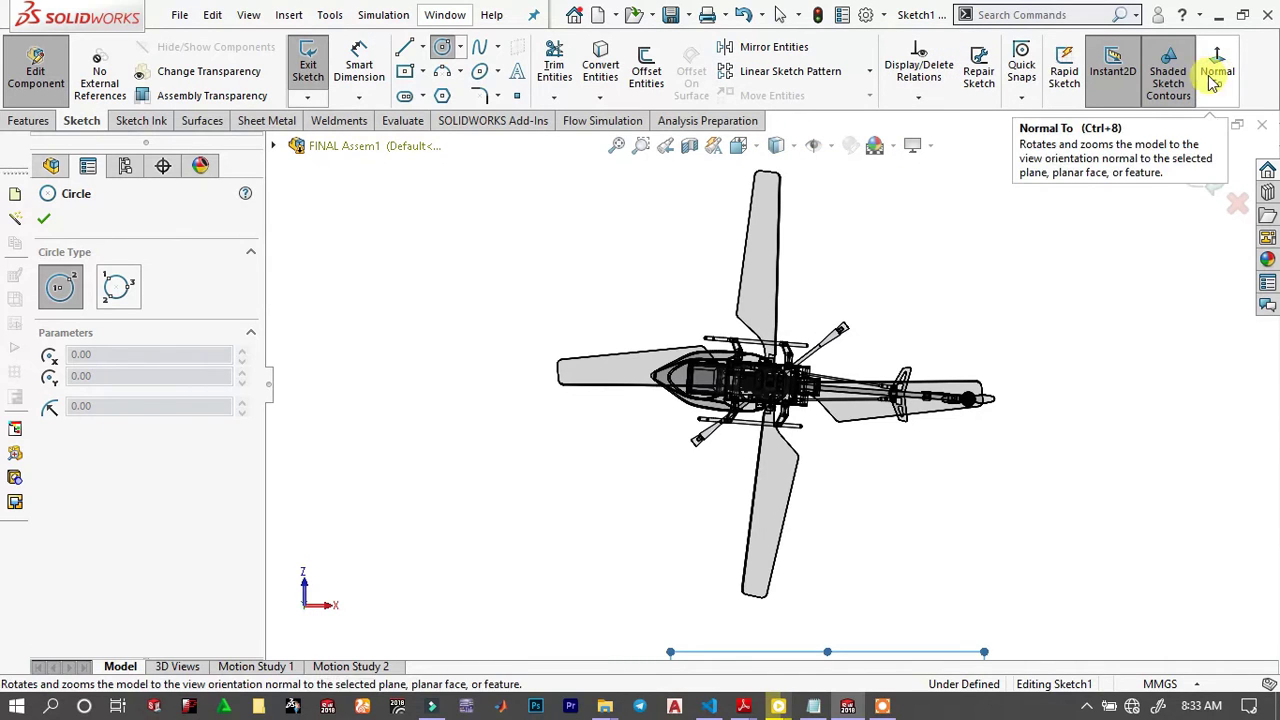
pyautogui.scroll(-5, 800, 374)
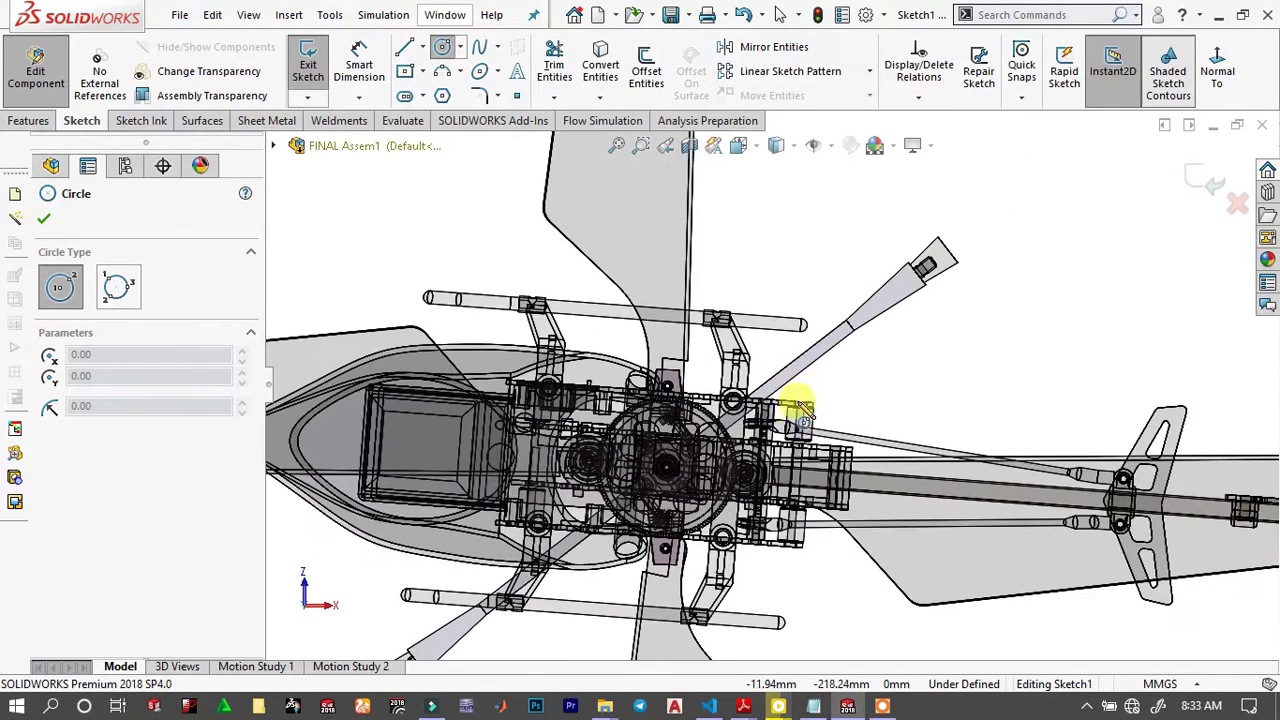
pyautogui.scroll(-6, 760, 430)
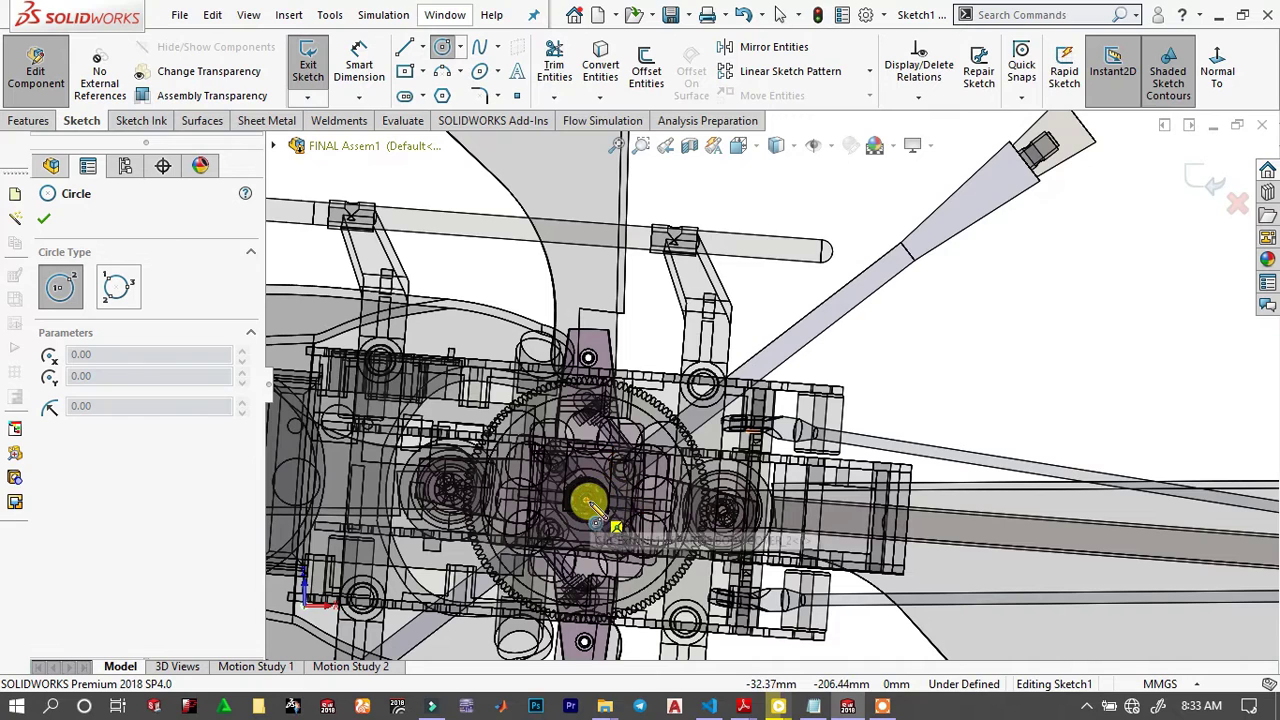
pyautogui.click(586, 498)
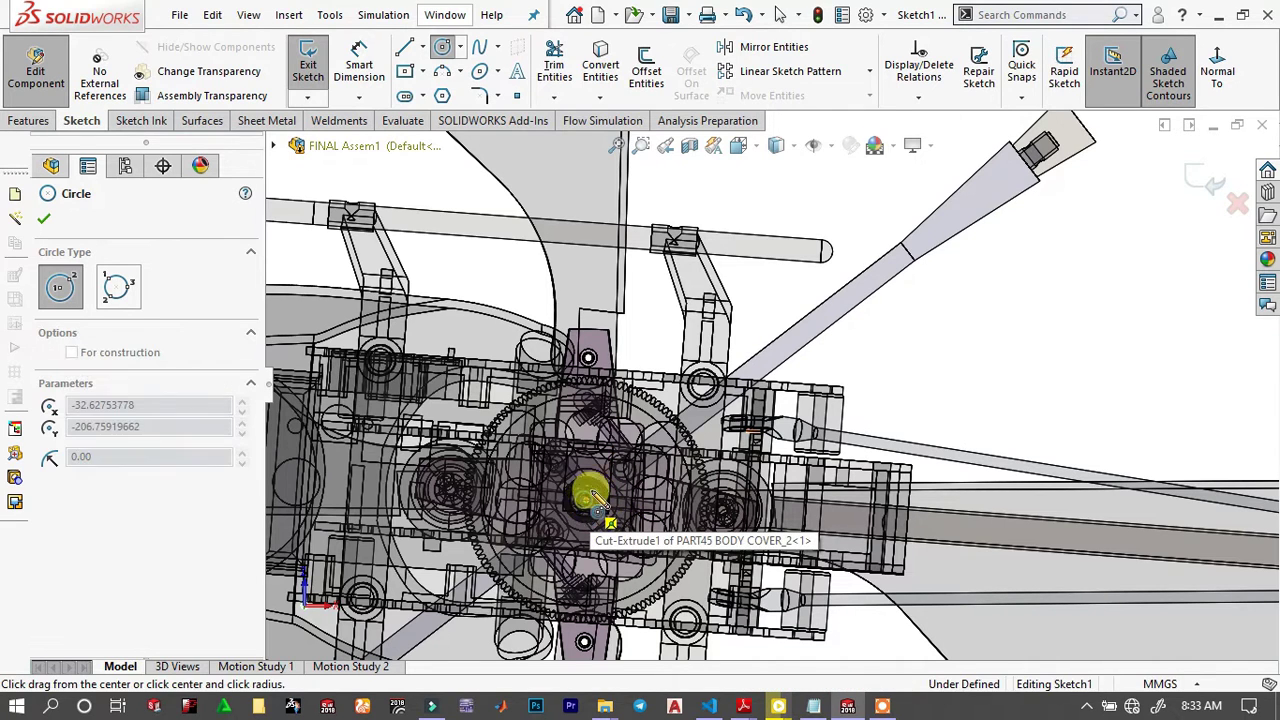
pyautogui.scroll(5, 640, 455)
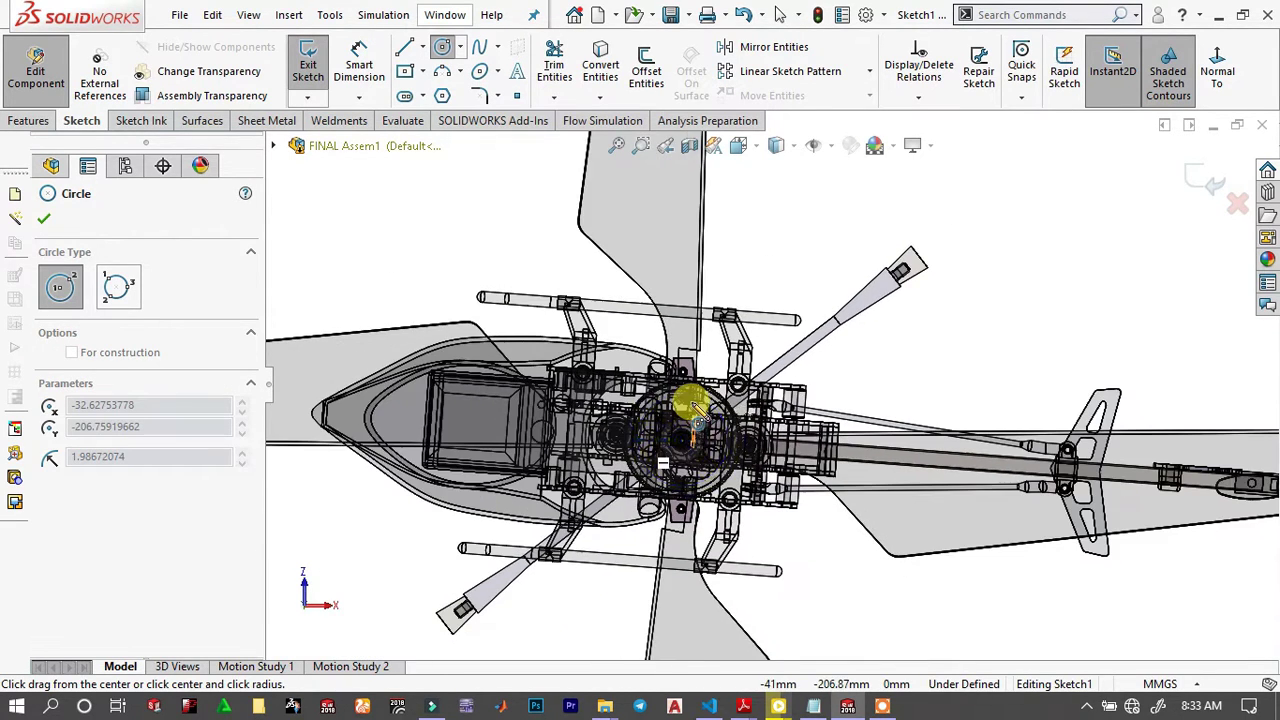
pyautogui.scroll(8, 700, 410)
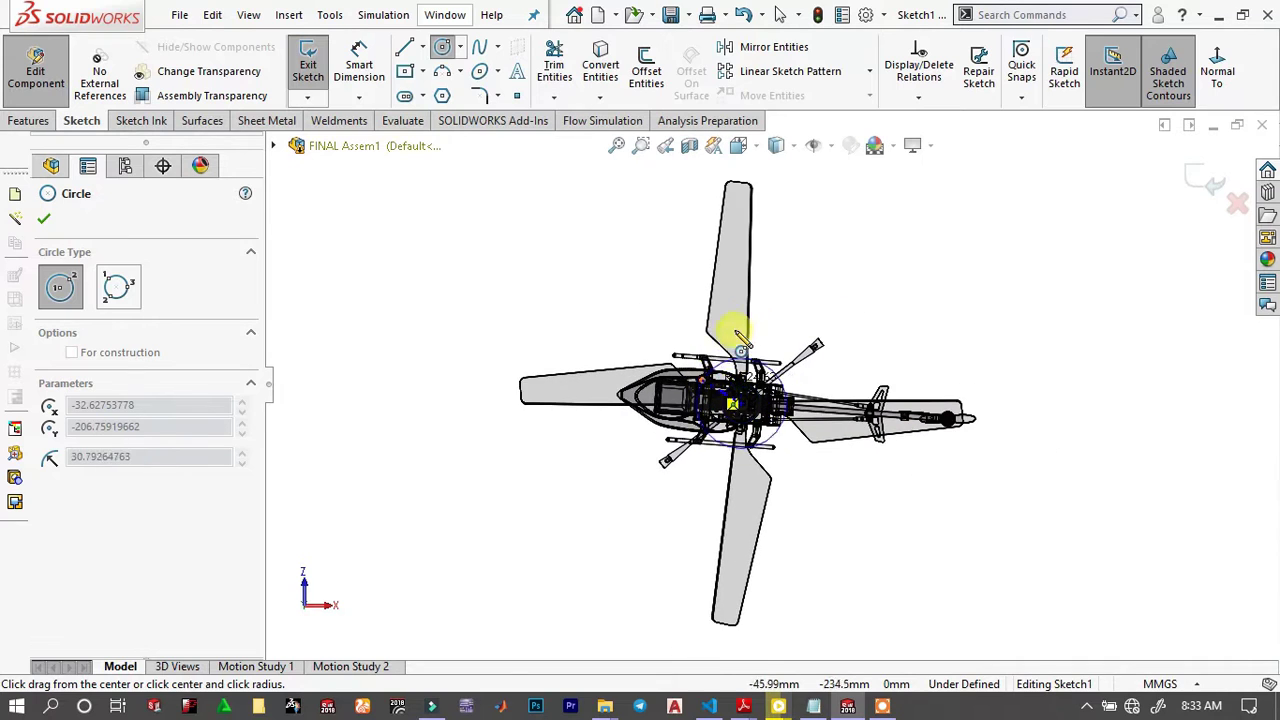
pyautogui.scroll(1, 765, 305)
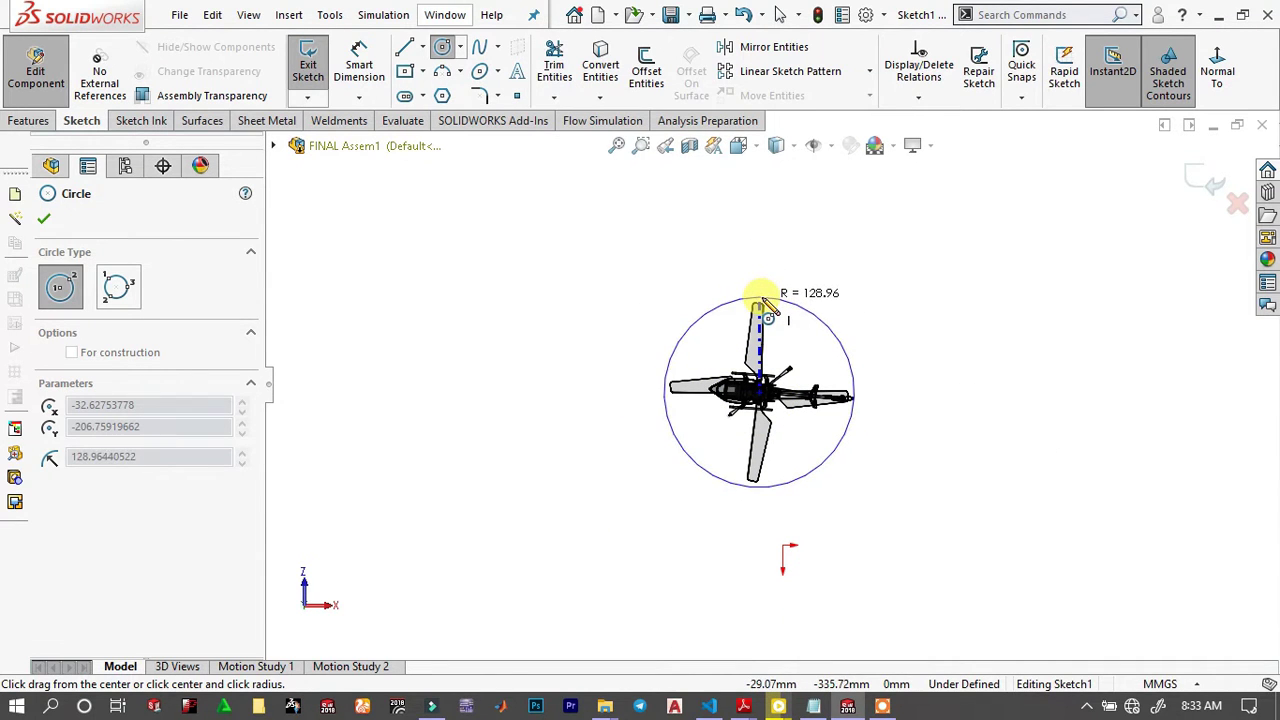
pyautogui.click(760, 300)
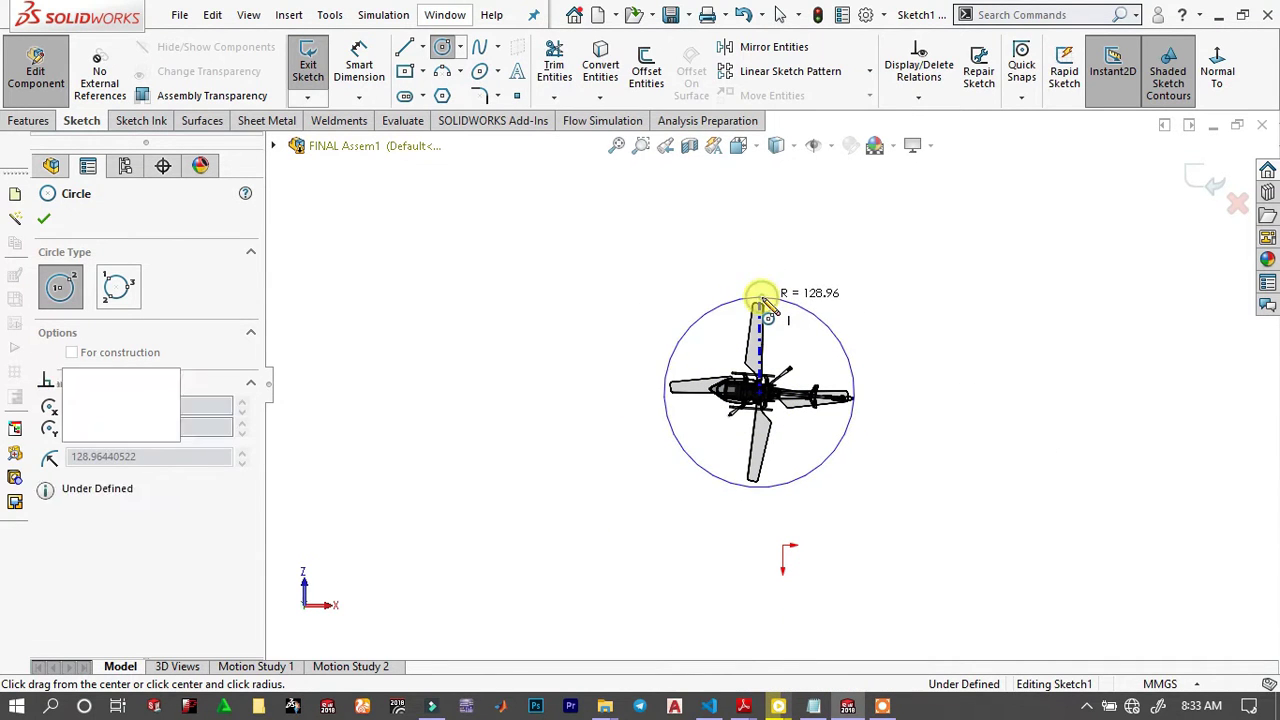
# Dimension the circle to a diameter of 260 mm and finish the sketch.
pyautogui.click(355, 55)
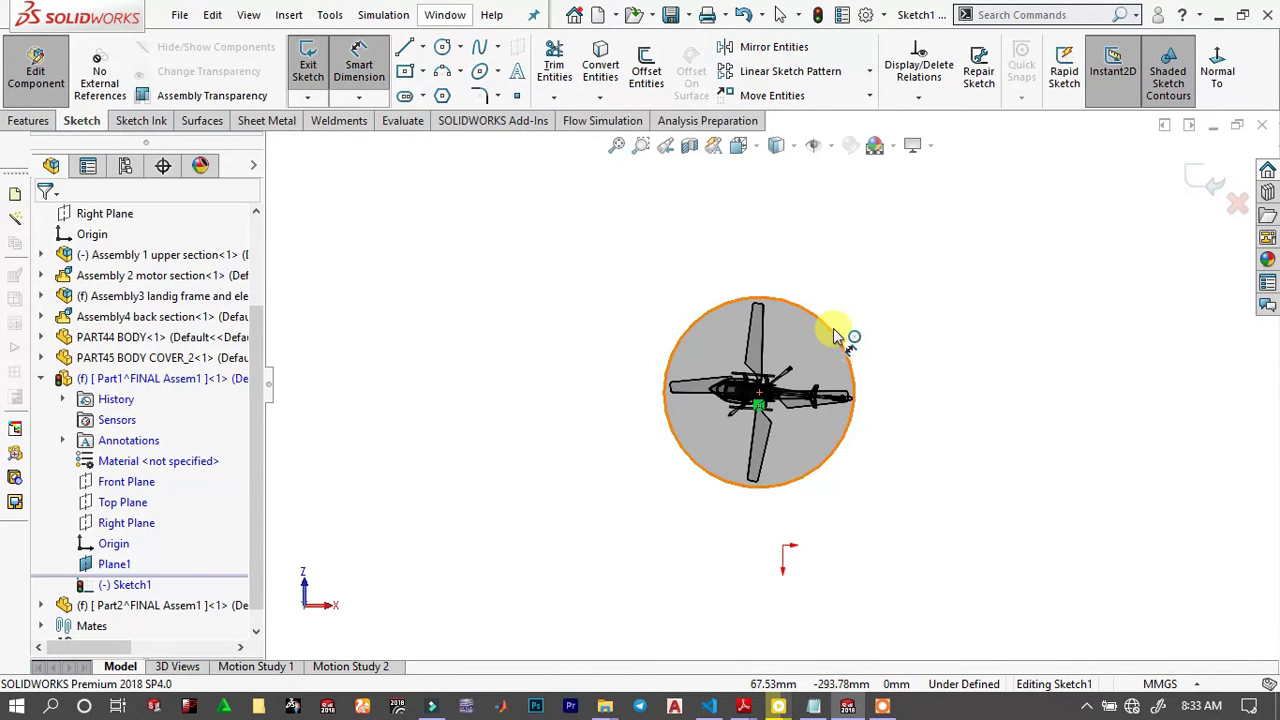
pyautogui.click(866, 295)
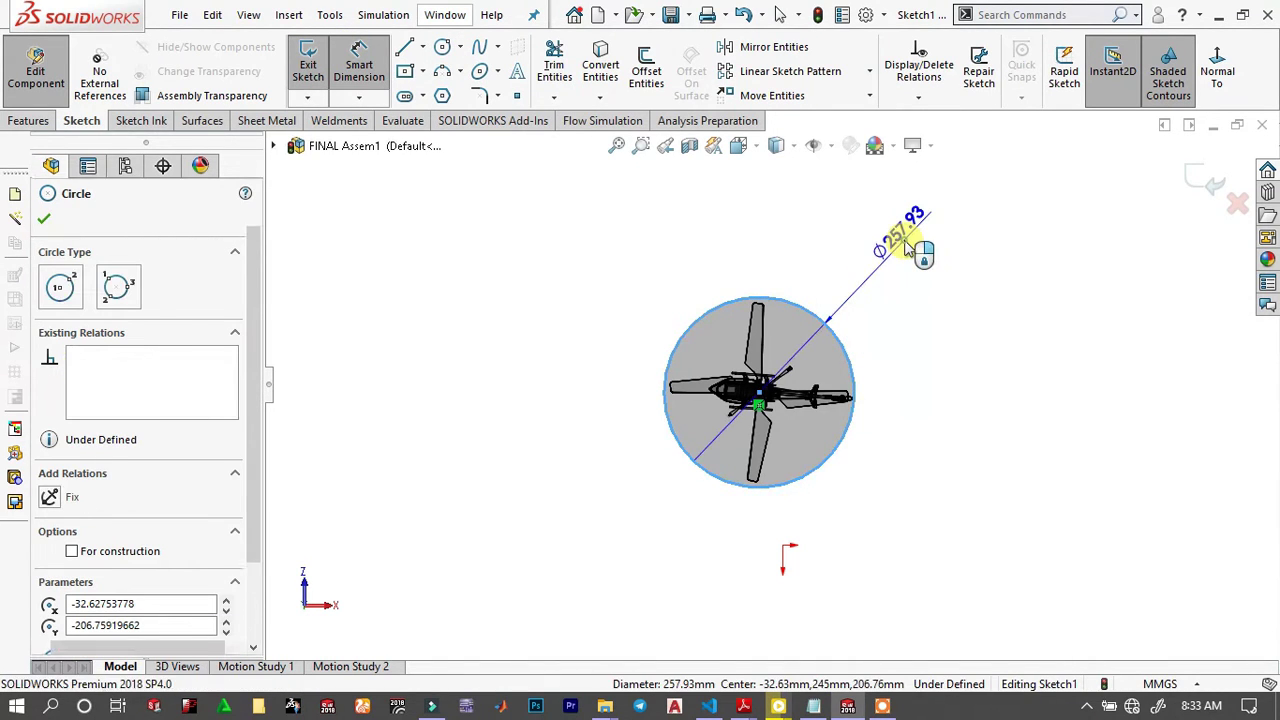
pyautogui.click(902, 234)
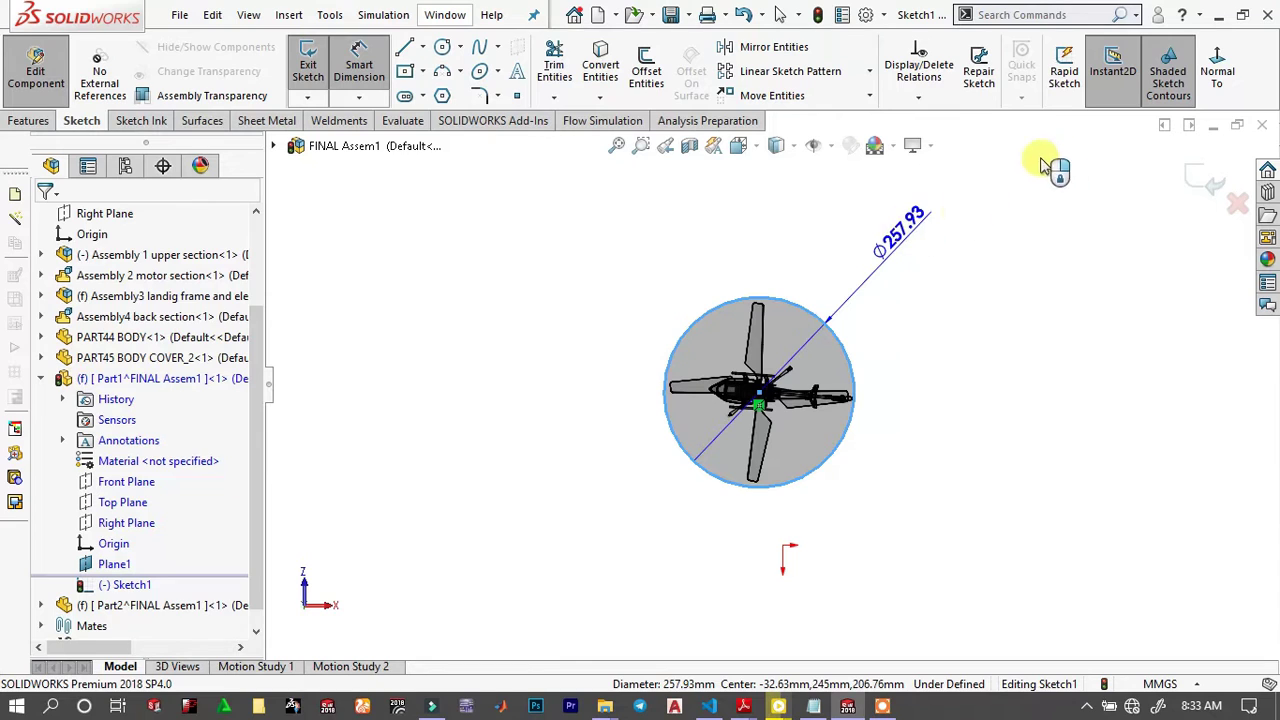
pyautogui.click(900, 224)
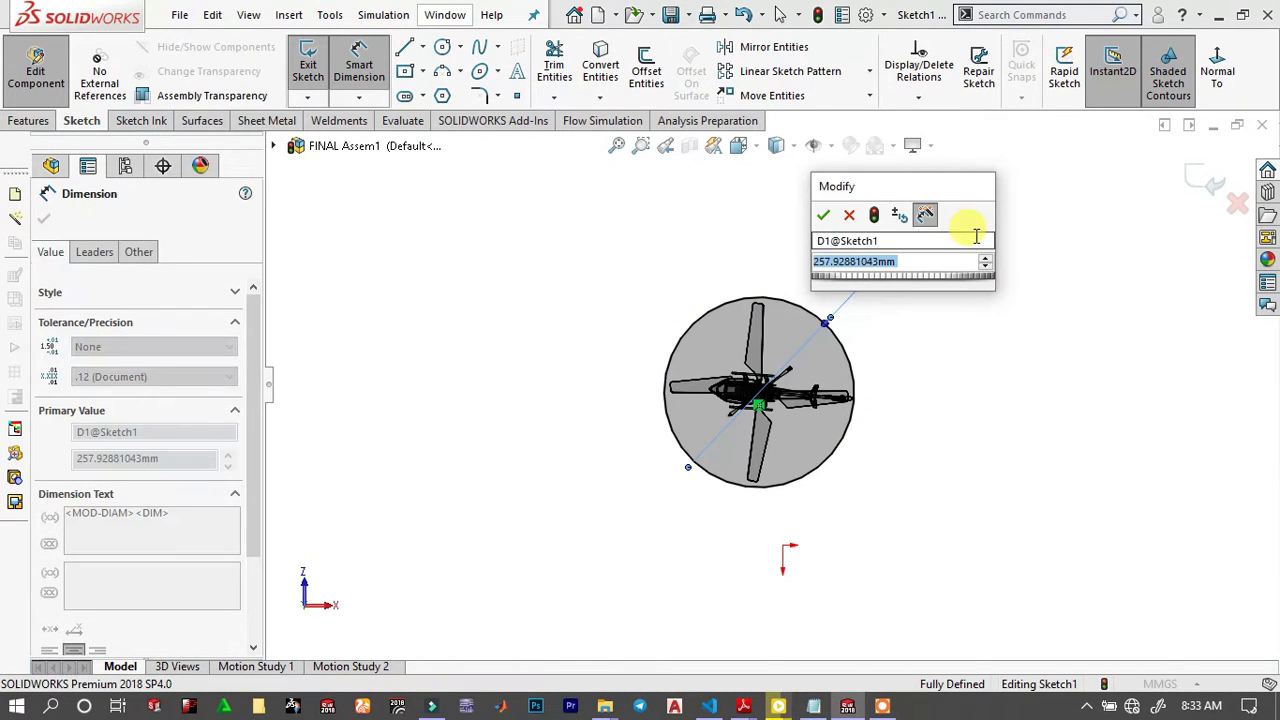
pyautogui.write('260')
pyautogui.press('Return')
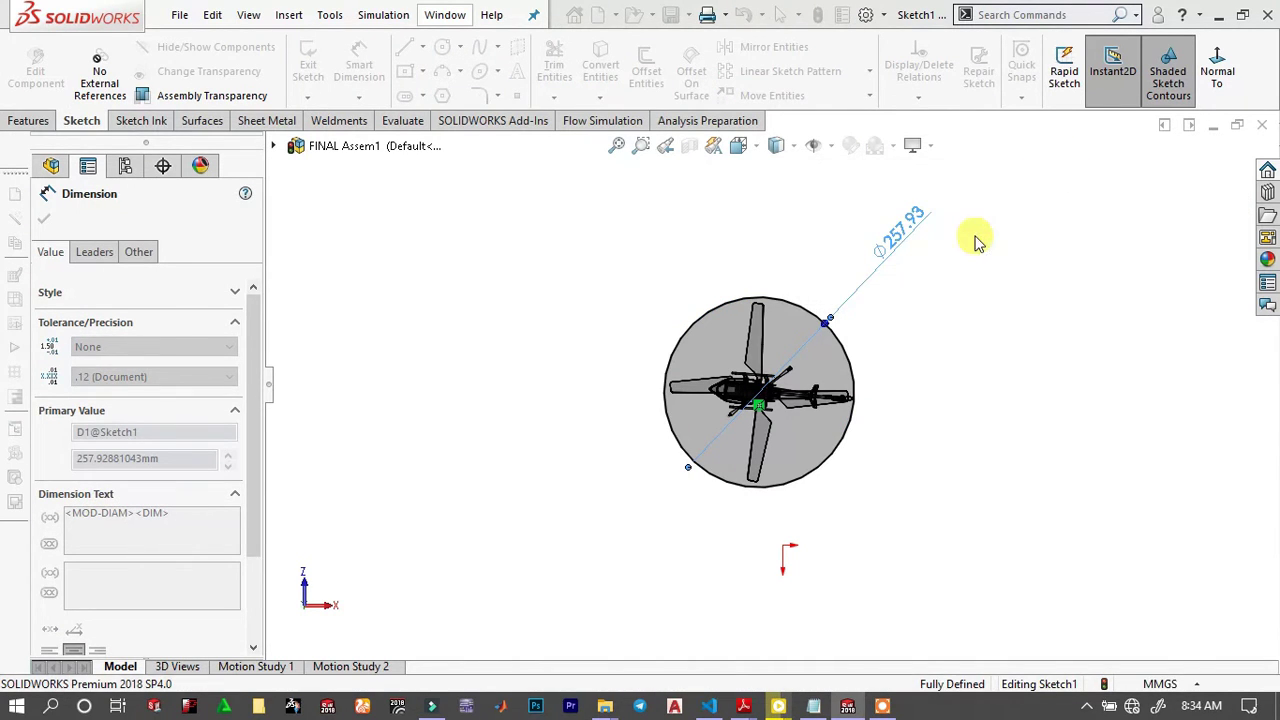
pyautogui.click(955, 257)
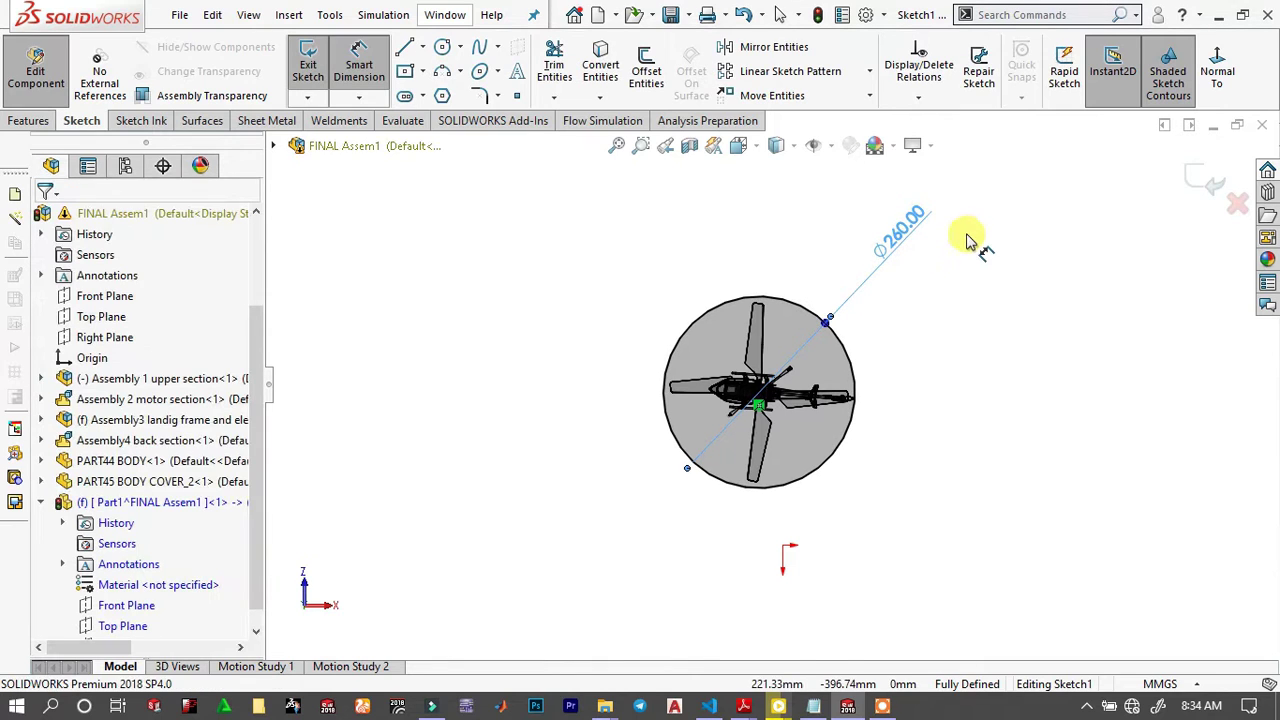
pyautogui.click(1192, 162)
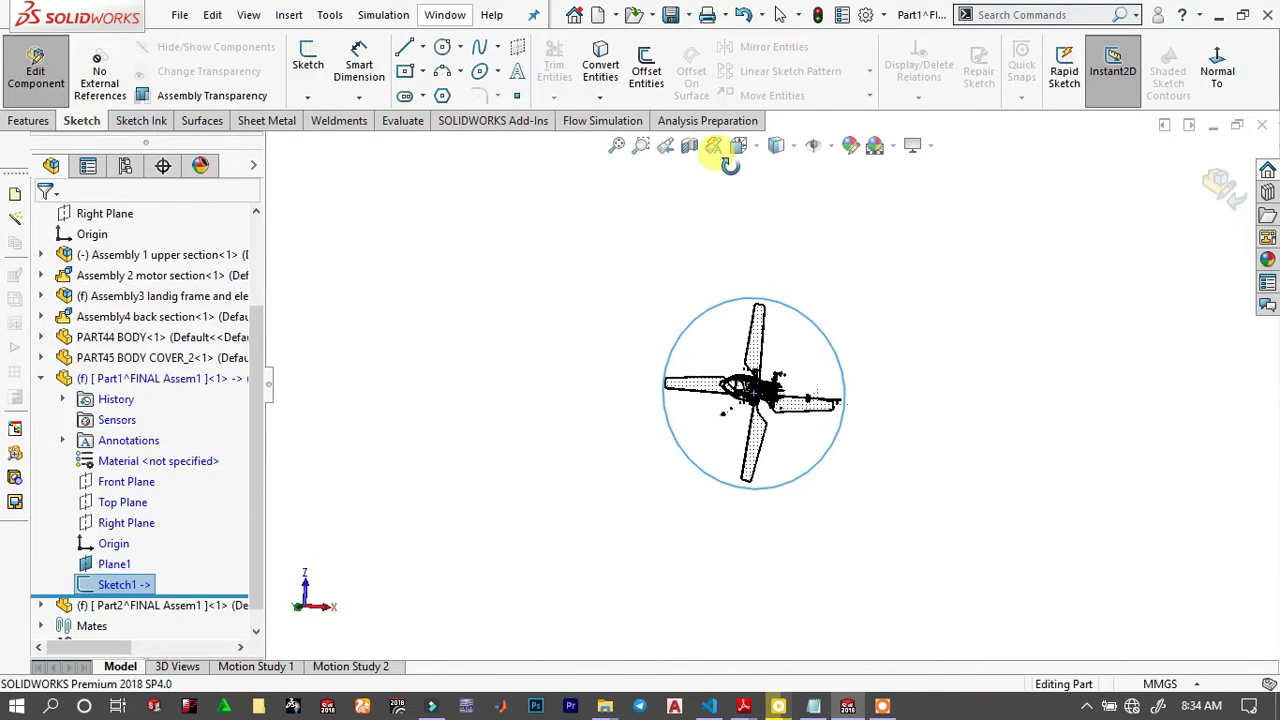
# Extrude the circle 30 mm upward as a blind boss so the disc encloses the upper rotor.
pyautogui.click(27, 121)
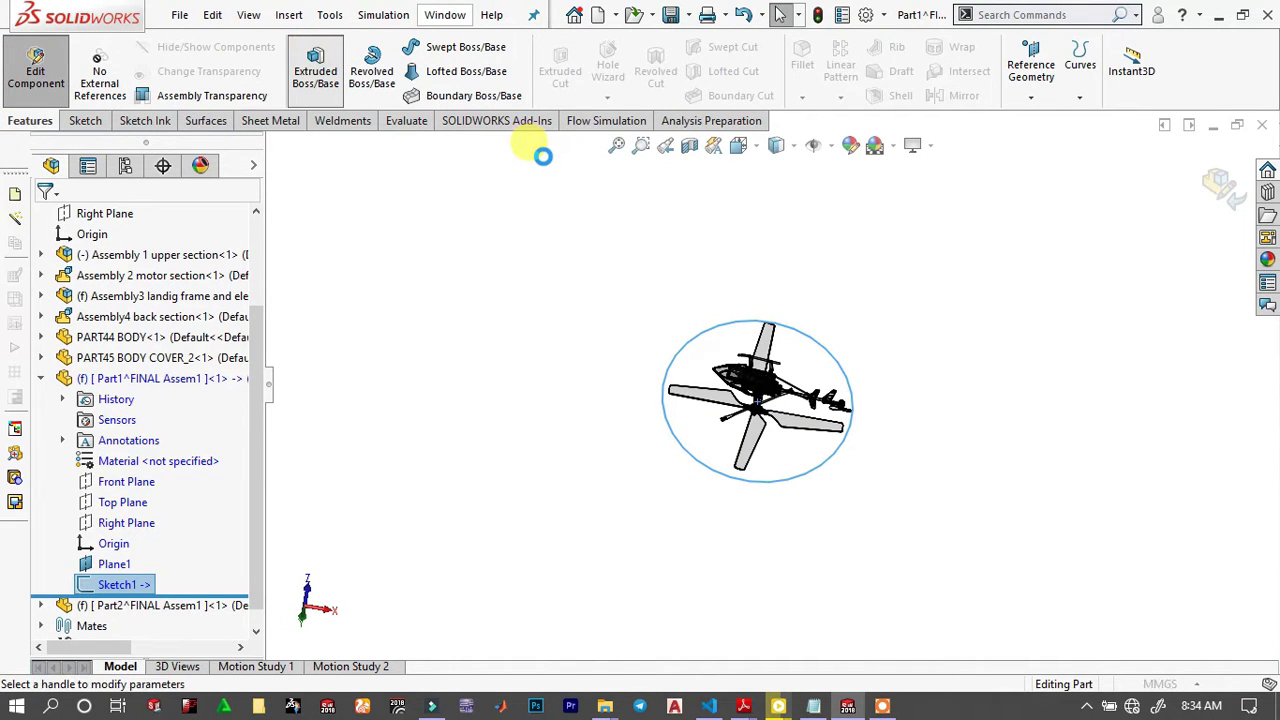
pyautogui.moveTo(825, 265); pyautogui.dragTo(813, 237, button='middle')
pyautogui.click(740, 147)
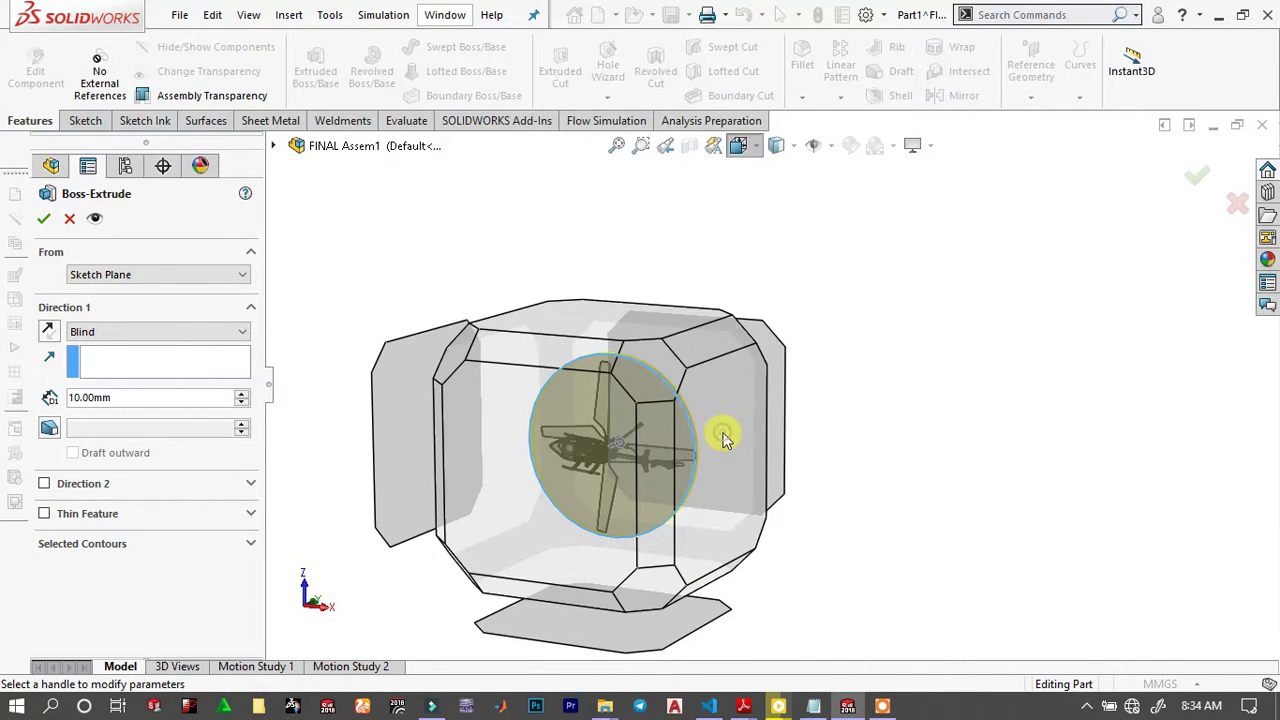
pyautogui.click(726, 440)
pyautogui.moveTo(780, 378)
pyautogui.mouseDown(button='middle')
pyautogui.moveTo(752, 365)
pyautogui.moveTo(777, 381)
pyautogui.mouseUp(button='middle')
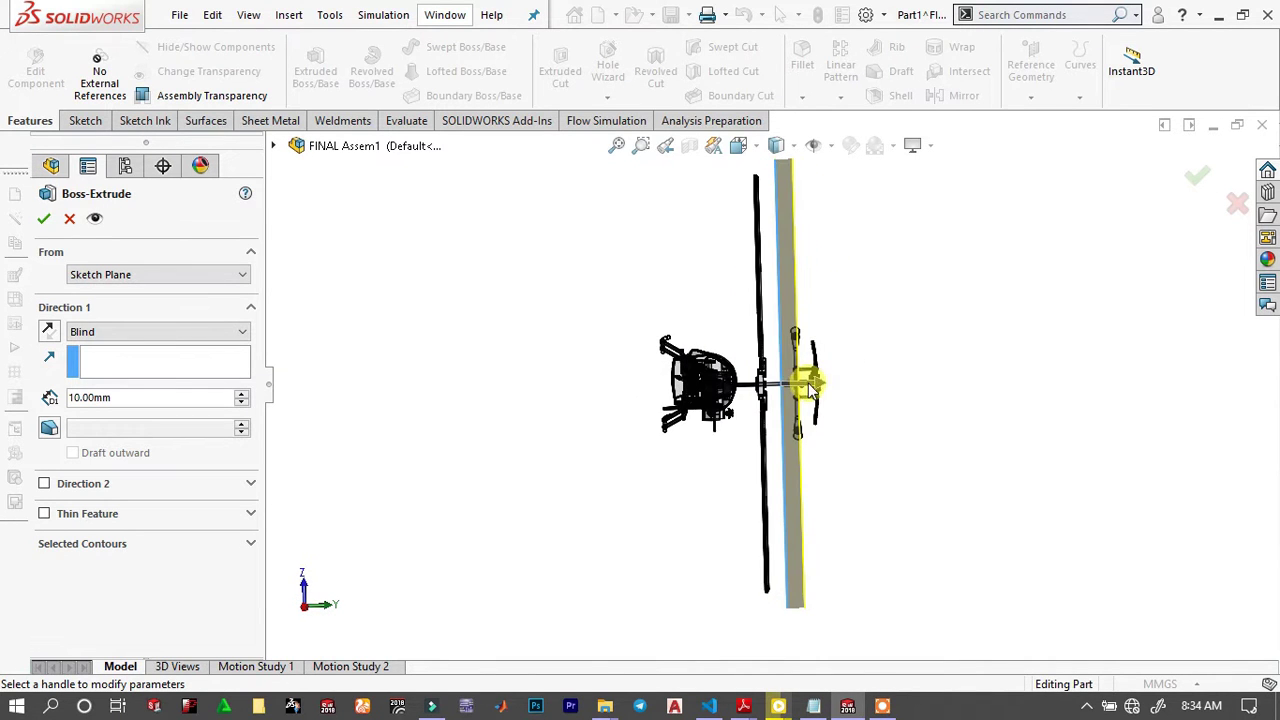
pyautogui.moveTo(828, 388); pyautogui.dragTo(836, 388)
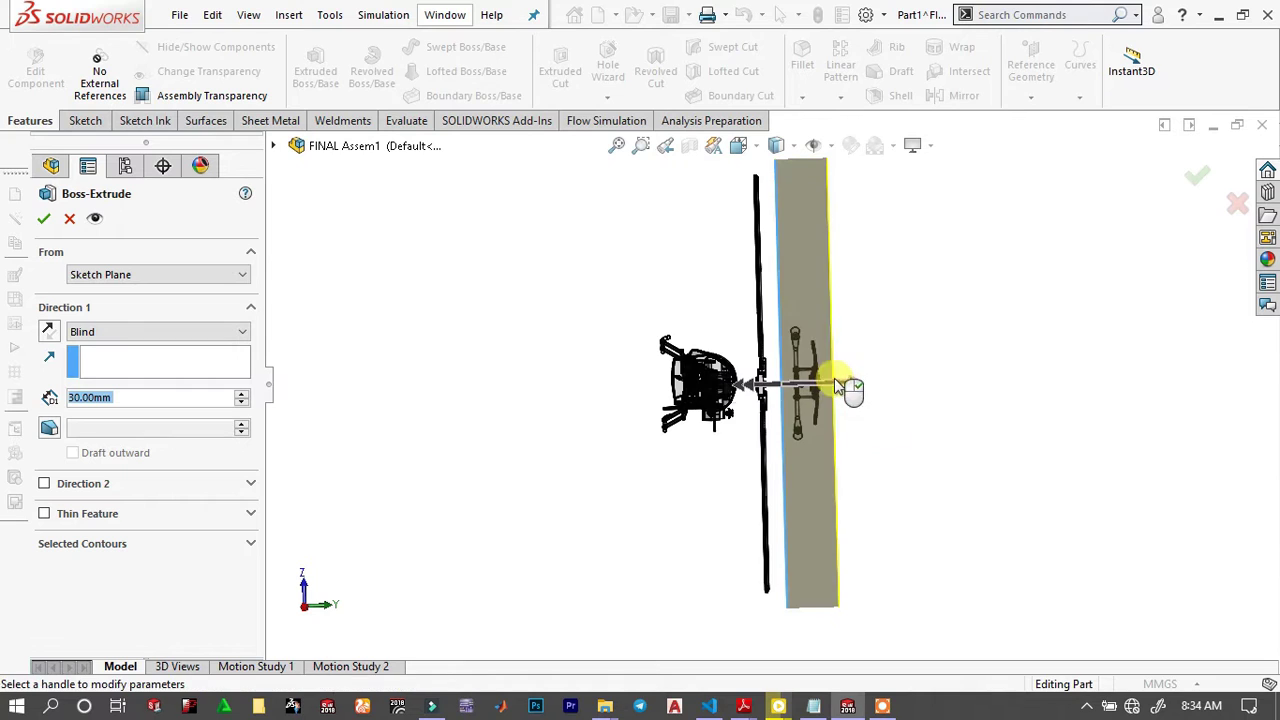
pyautogui.click(40, 217)
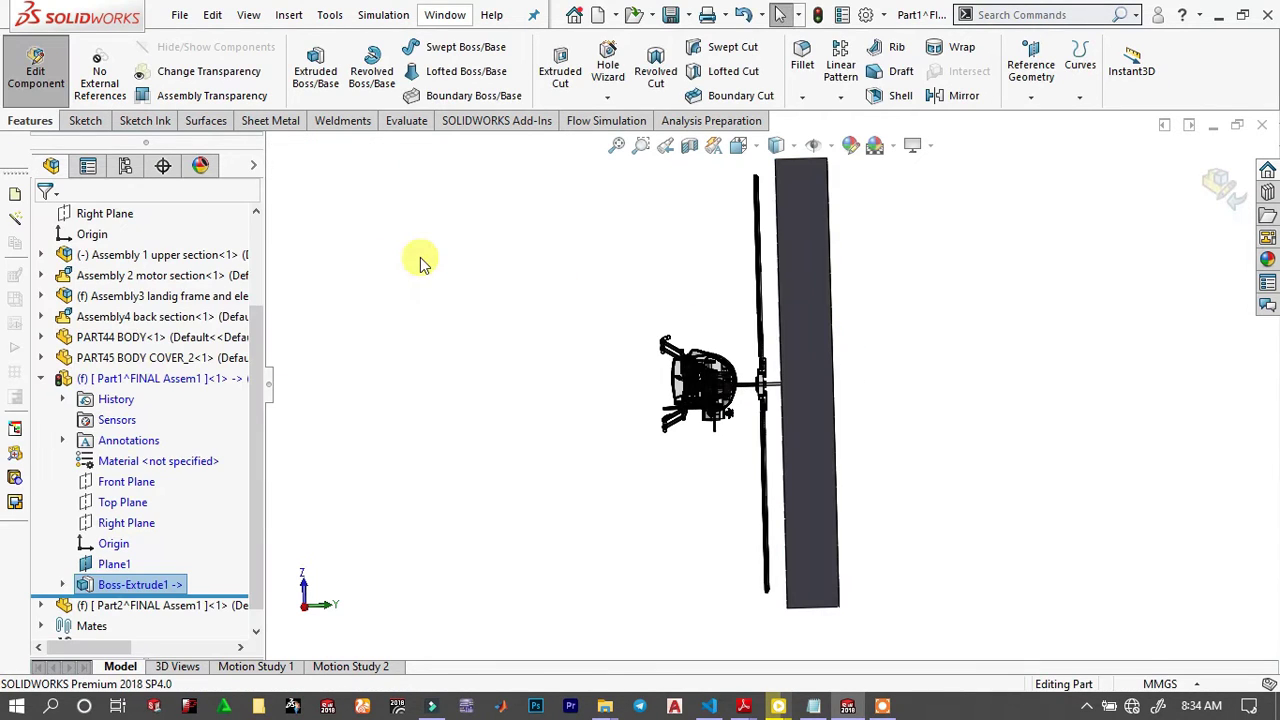
# Make the upper rotor disc part transparent and return to editing the top-level assembly.
pyautogui.moveTo(697, 290); pyautogui.dragTo(654, 77, button='middle')
pyautogui.click(636, 264)
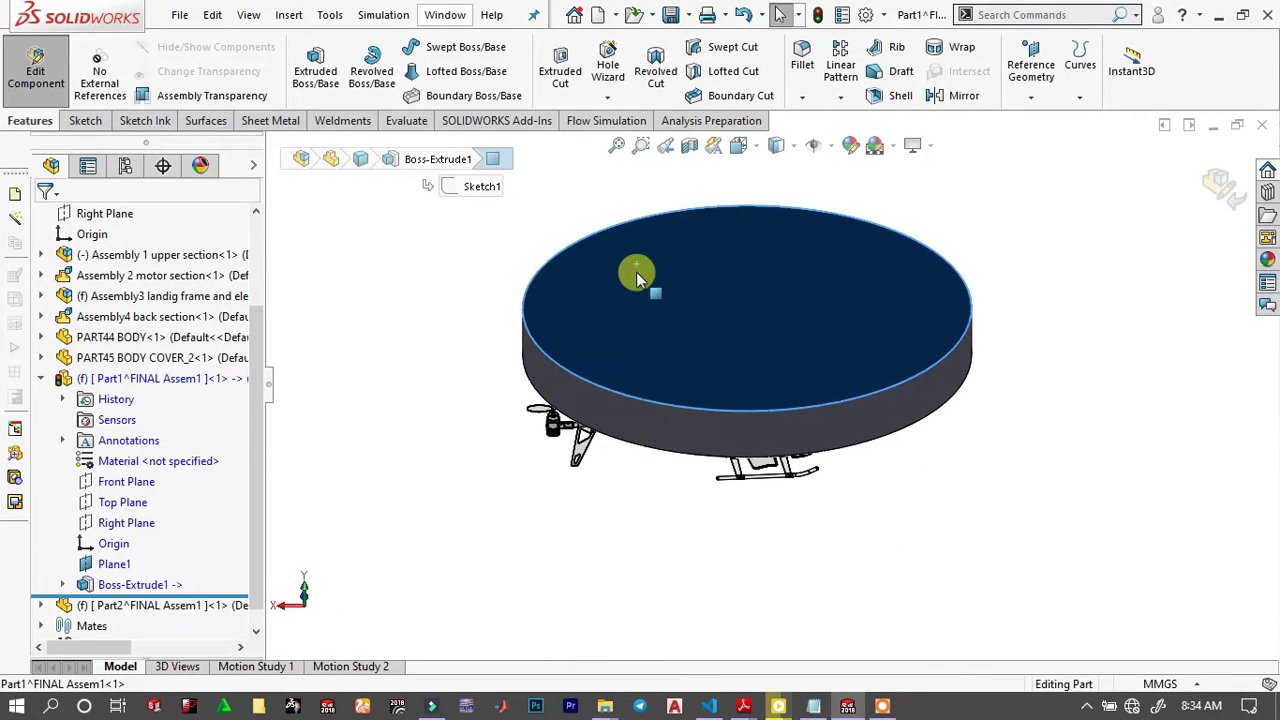
pyautogui.click(777, 151)
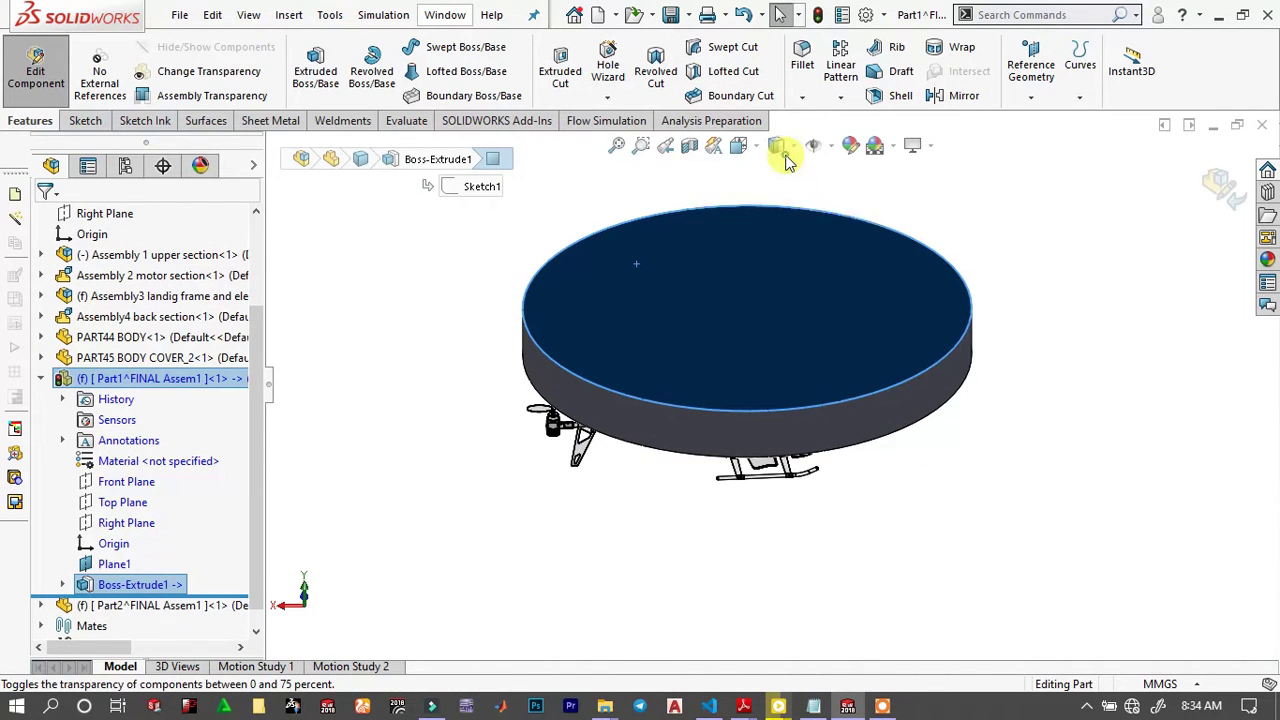
pyautogui.click(1033, 289)
pyautogui.hotkey('ctrl', '1')
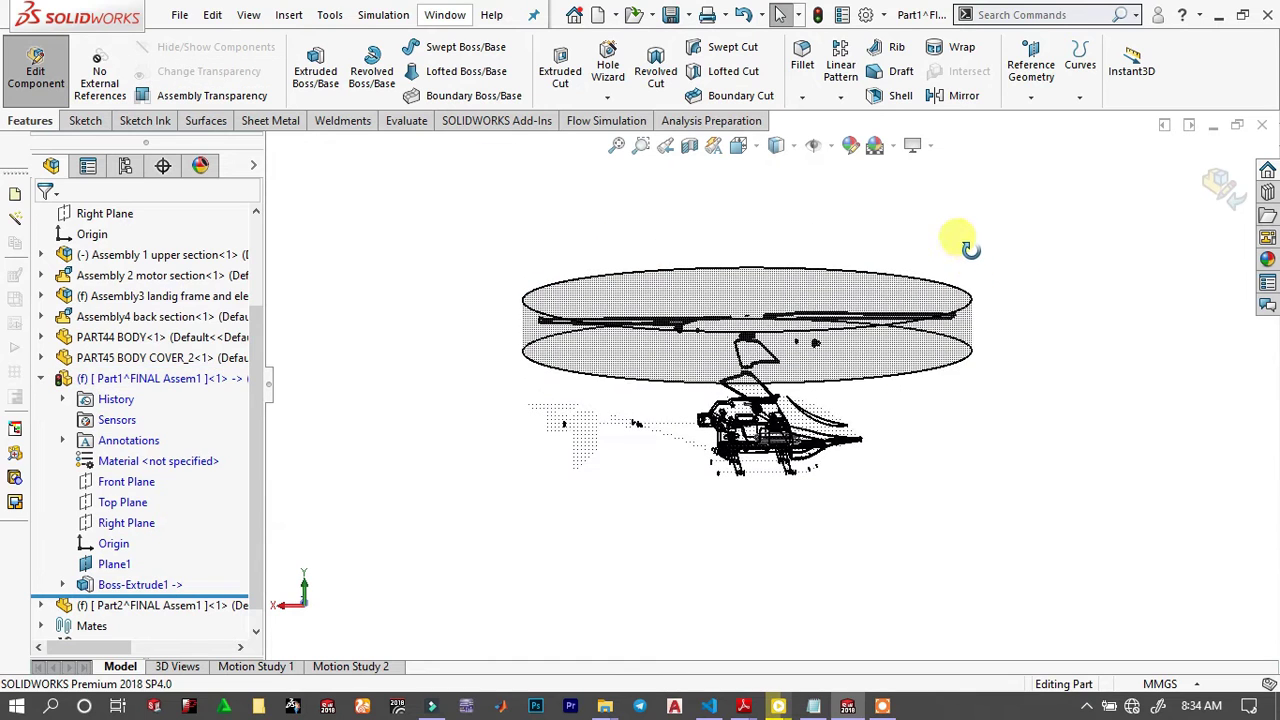
pyautogui.click(1219, 190)
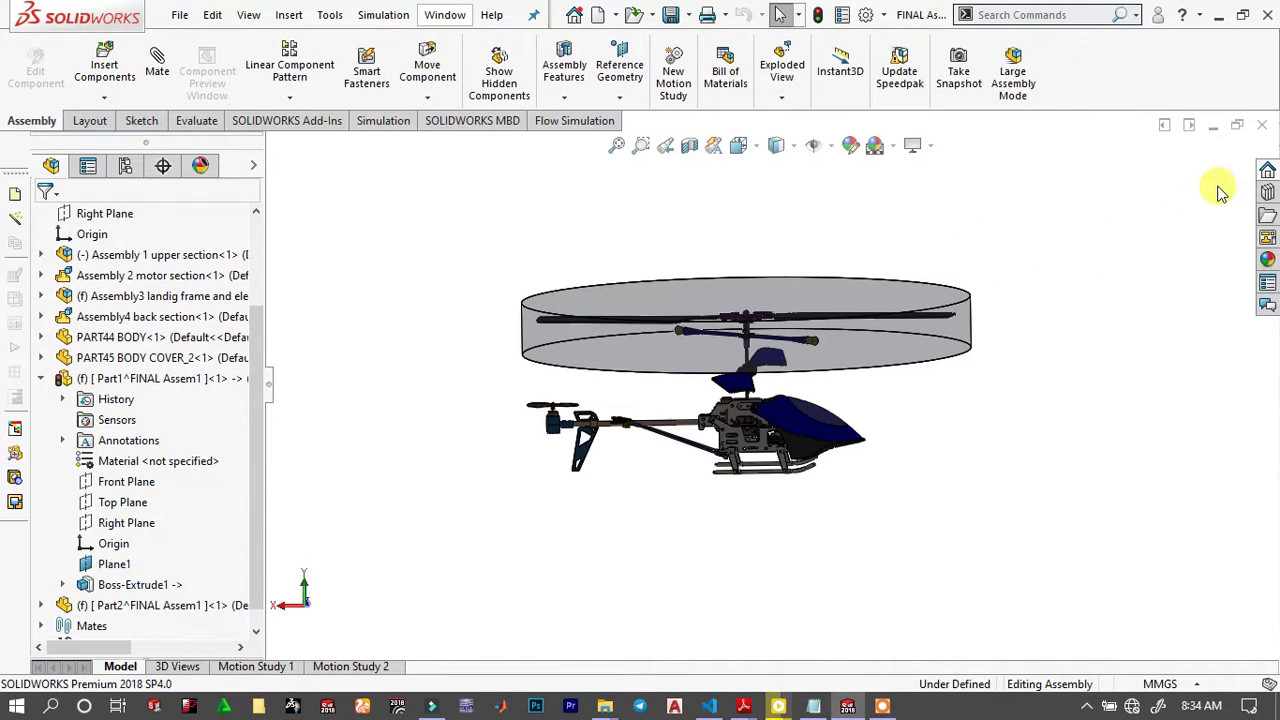
pyautogui.moveTo(851, 349); pyautogui.dragTo(814, 334, button='middle')
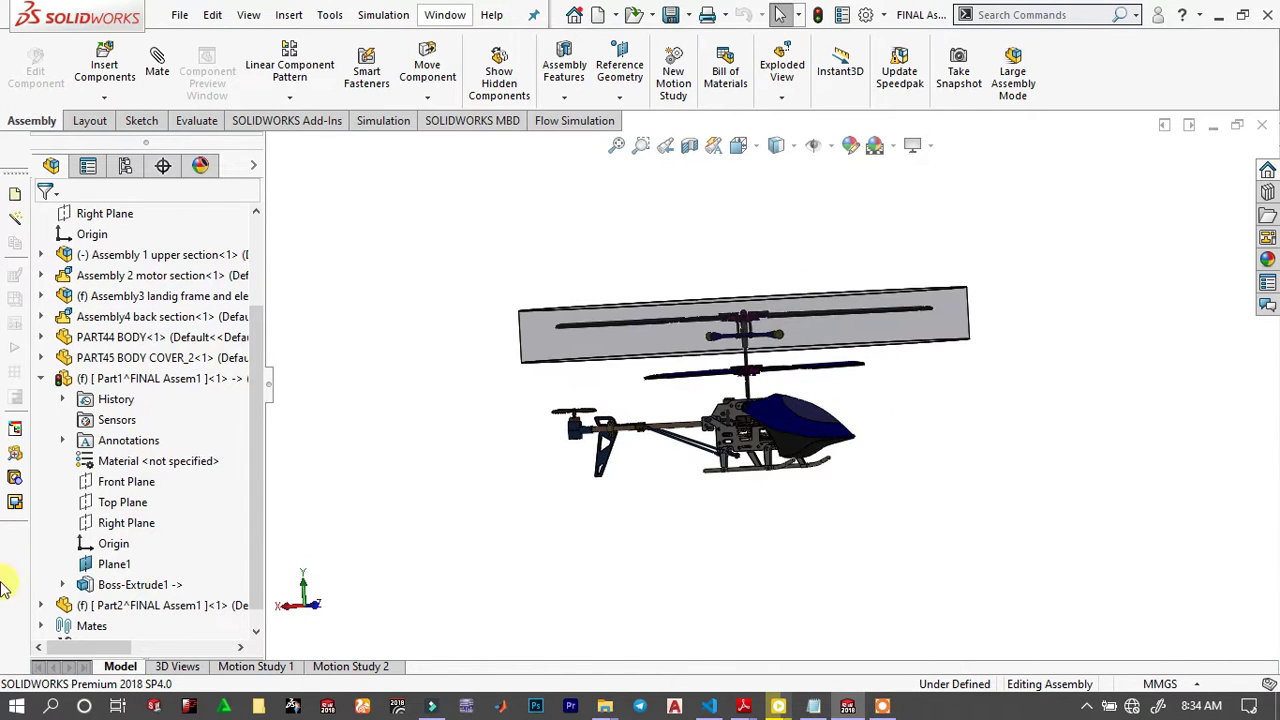
# Expand Part2 in the assembly and start editing it in context.
pyautogui.scroll(-1, 70, 600)
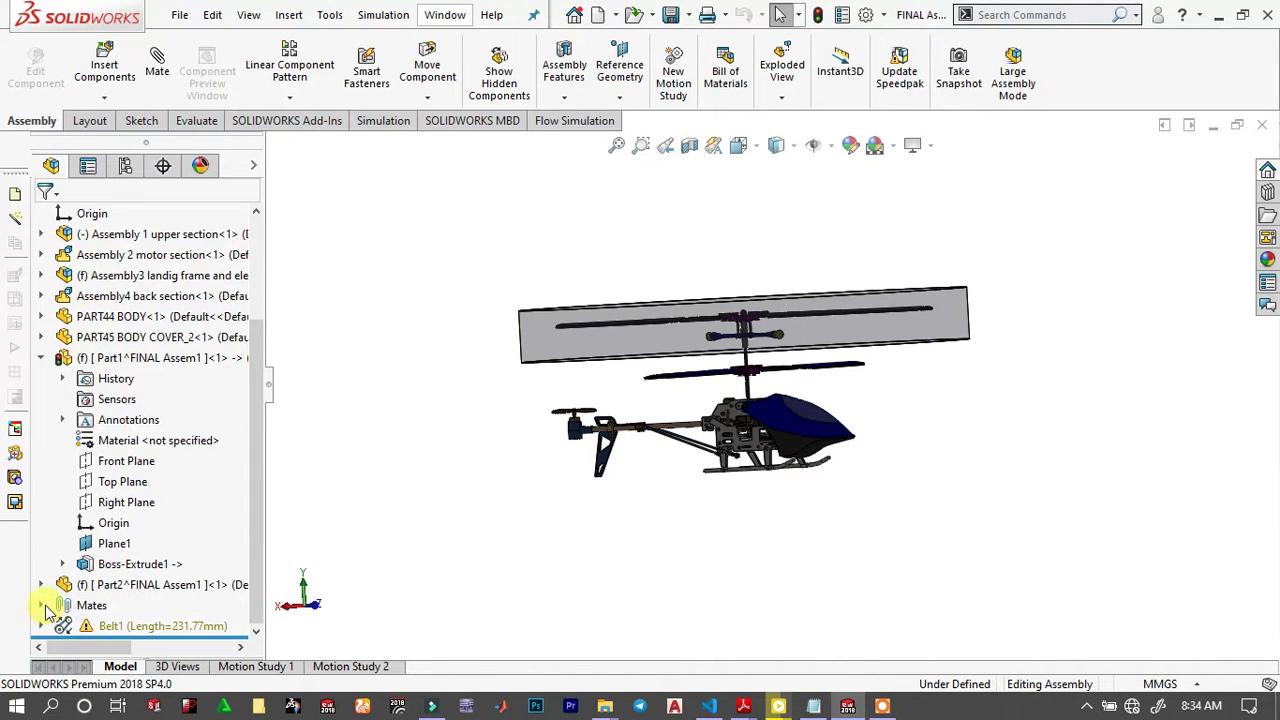
pyautogui.click(41, 585)
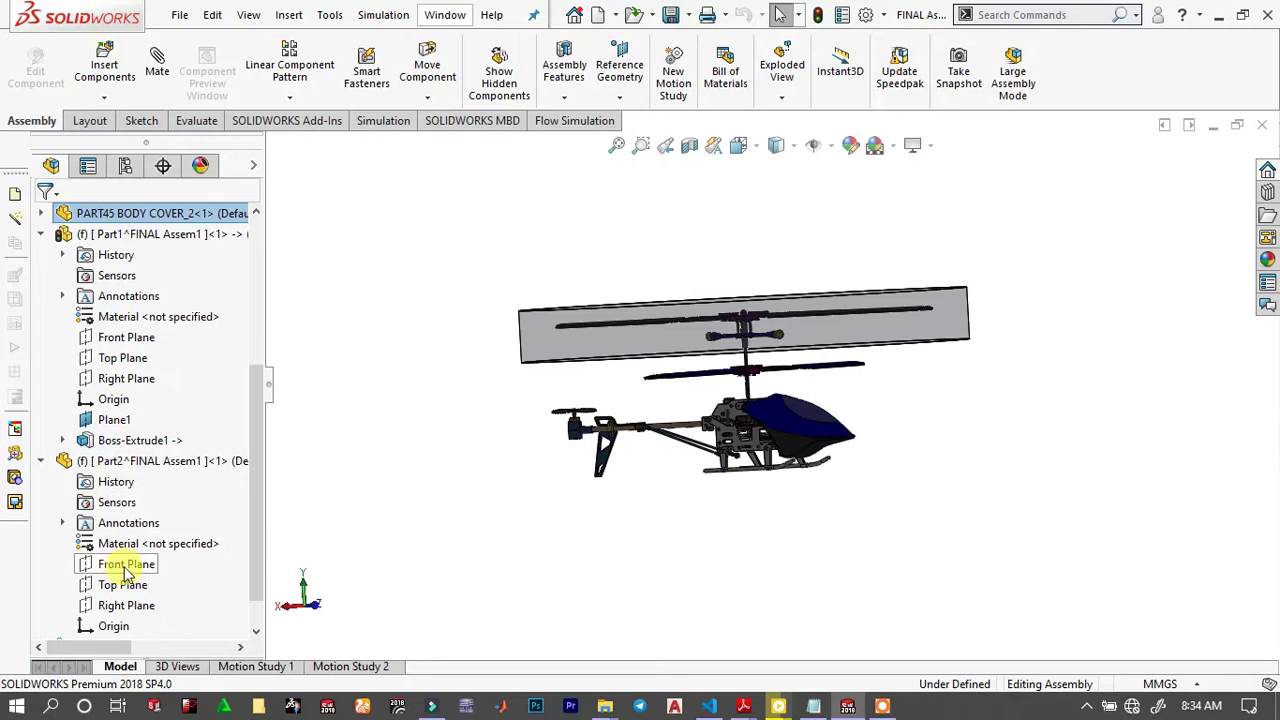
pyautogui.click(116, 463)
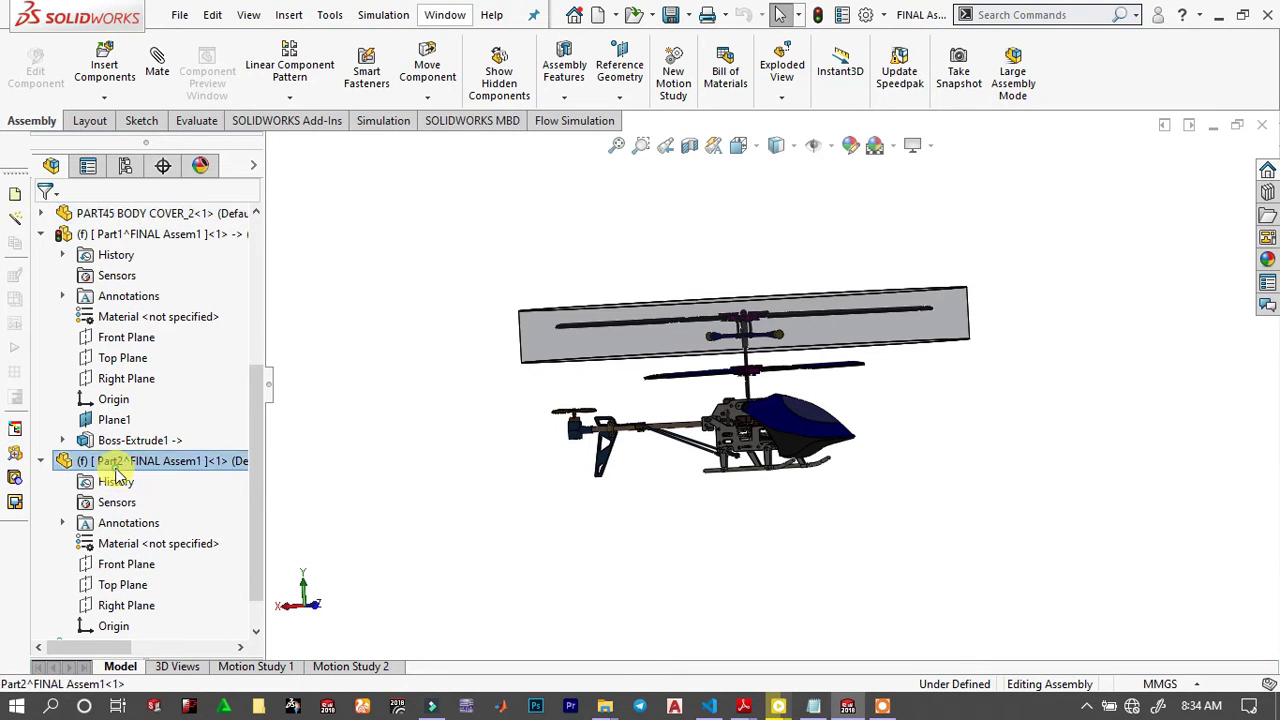
pyautogui.rightClick(116, 463)
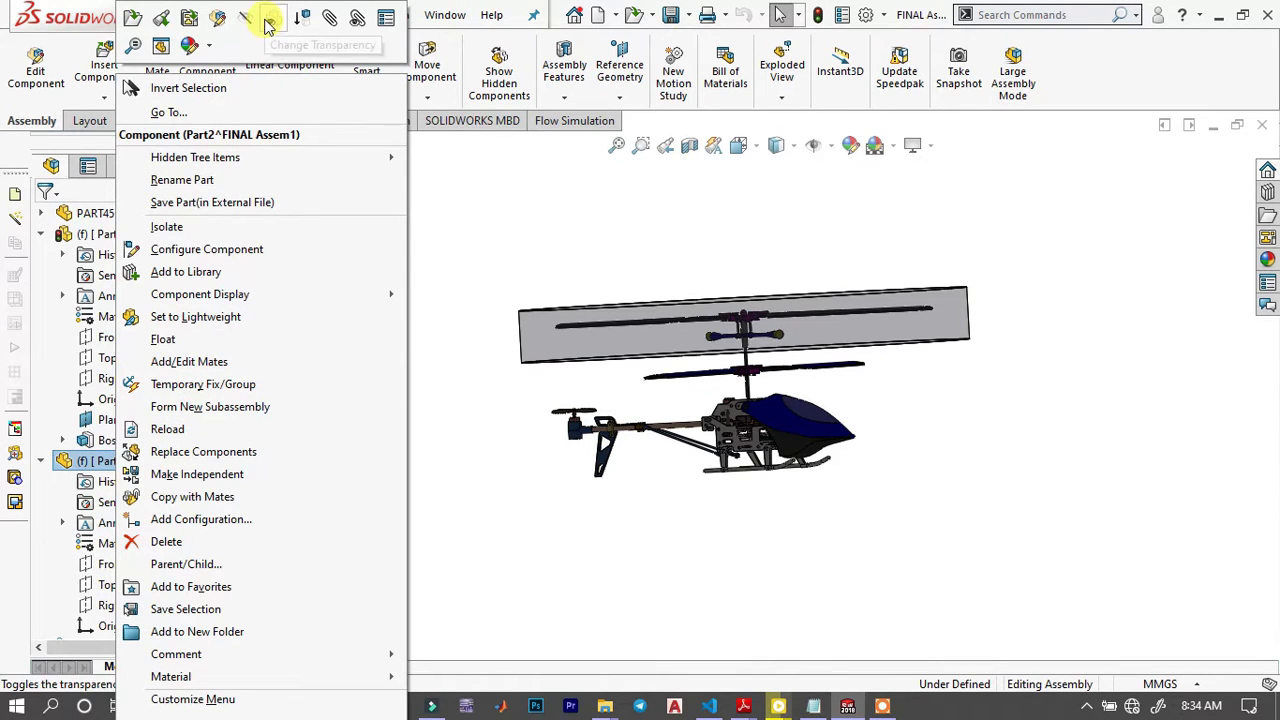
pyautogui.click(218, 17)
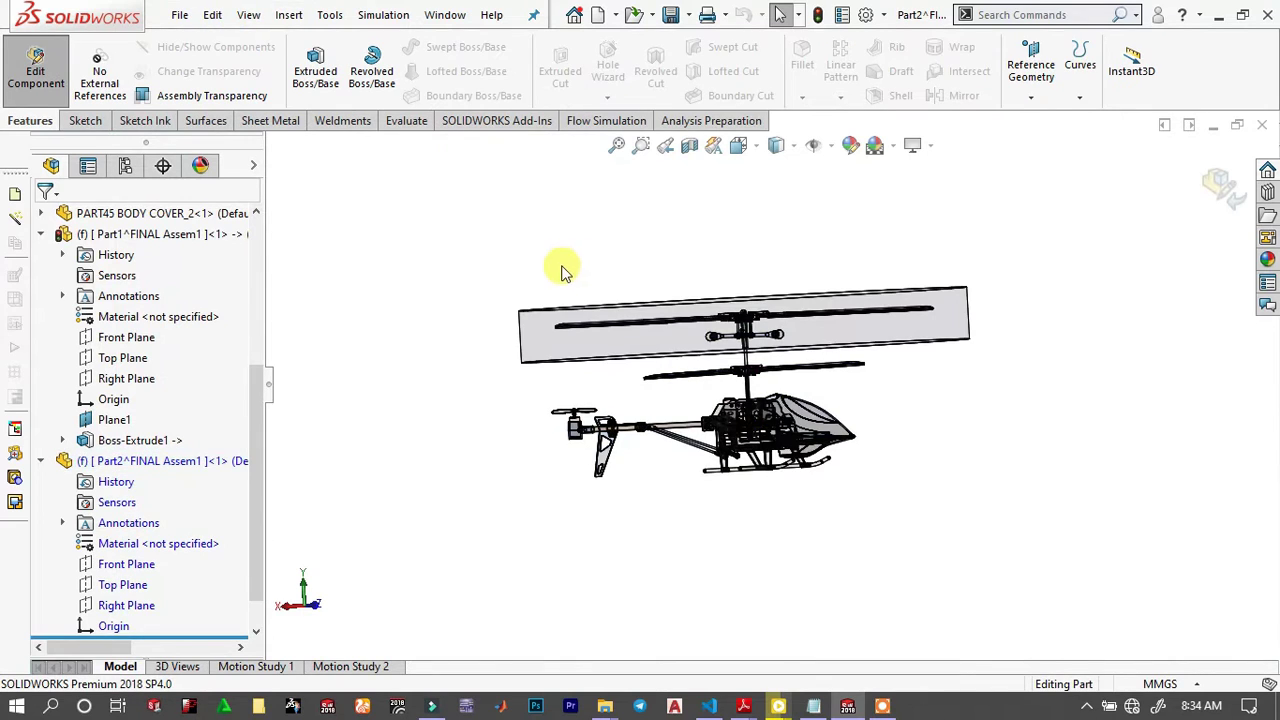
# Create a reference plane offset 225 mm from Part2's Top Plane, just below the lower rotor.
pyautogui.moveTo(658, 289)
pyautogui.mouseDown(button='middle')
pyautogui.moveTo(662, 255)
pyautogui.moveTo(660, 314)
pyautogui.moveTo(680, 337)
pyautogui.mouseUp(button='middle')
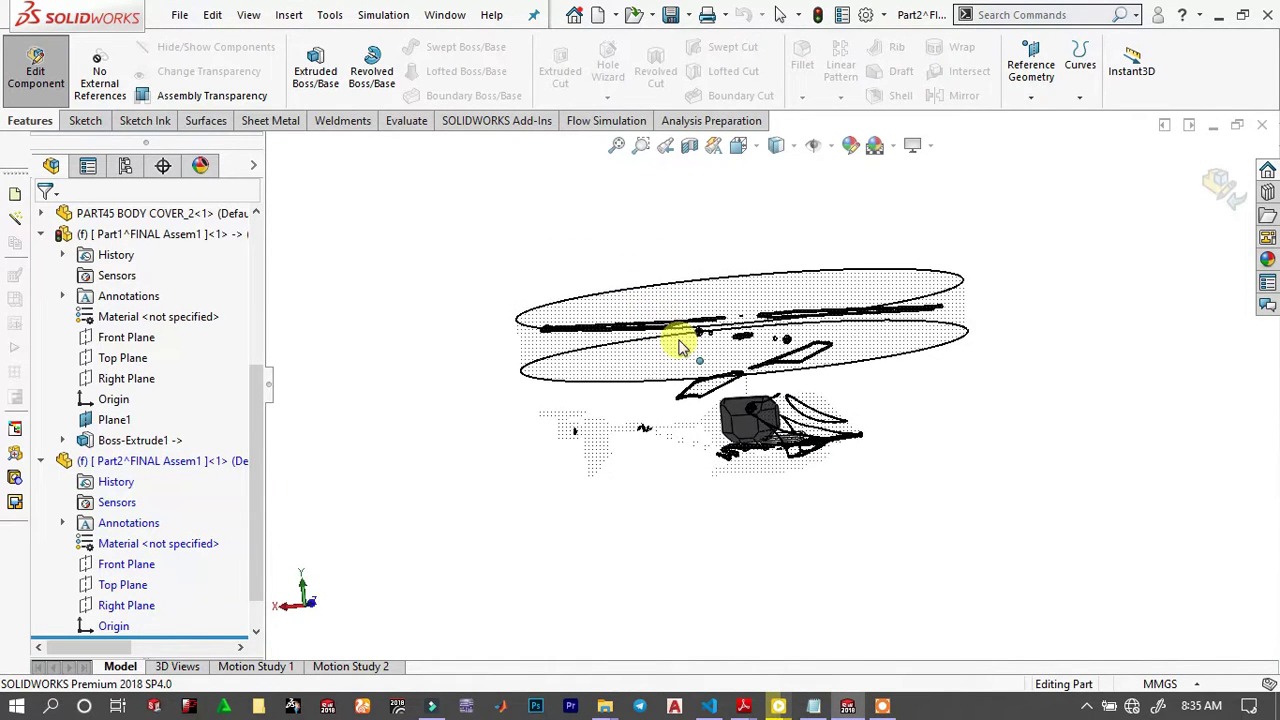
pyautogui.click(125, 588)
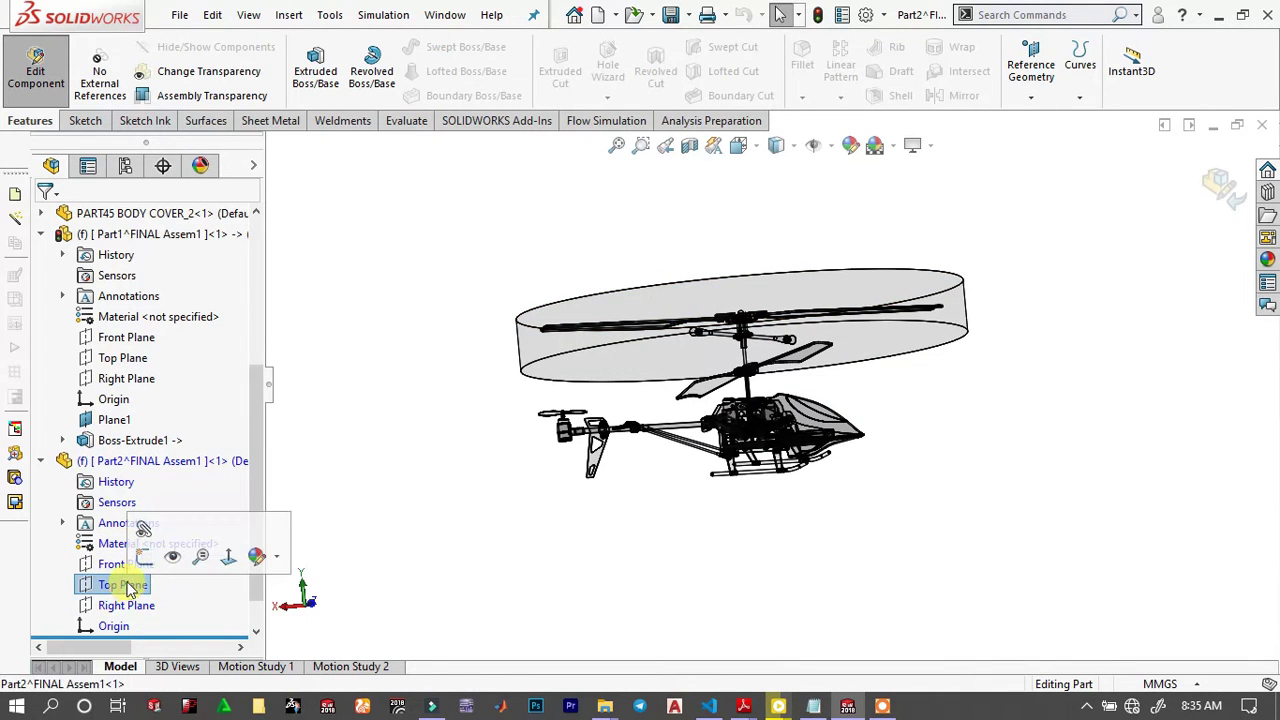
pyautogui.click(228, 557)
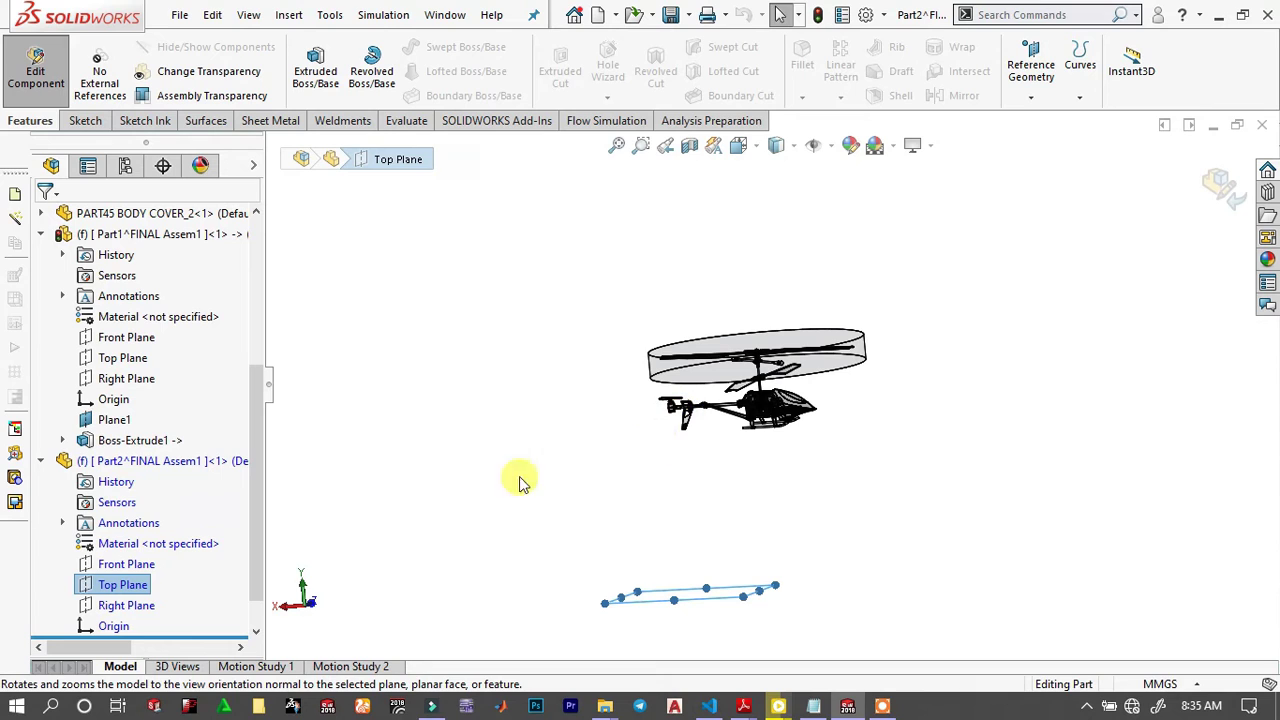
pyautogui.click(1030, 97)
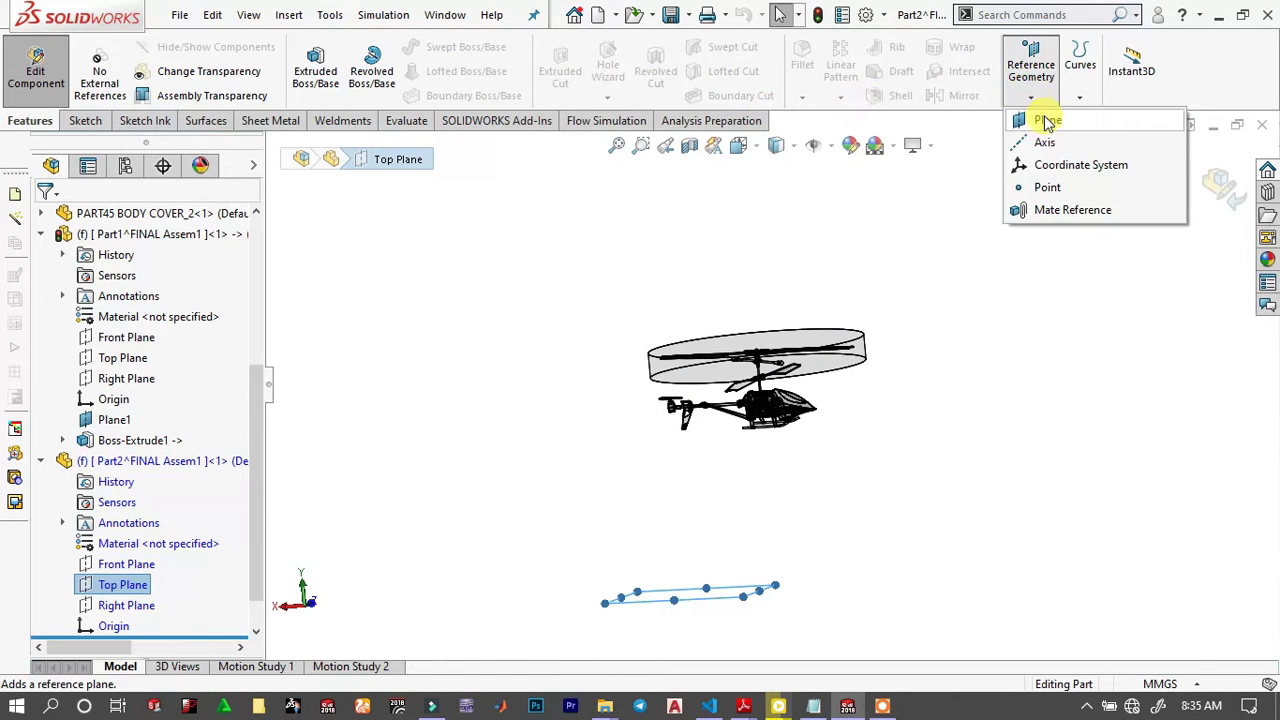
pyautogui.click(1043, 120)
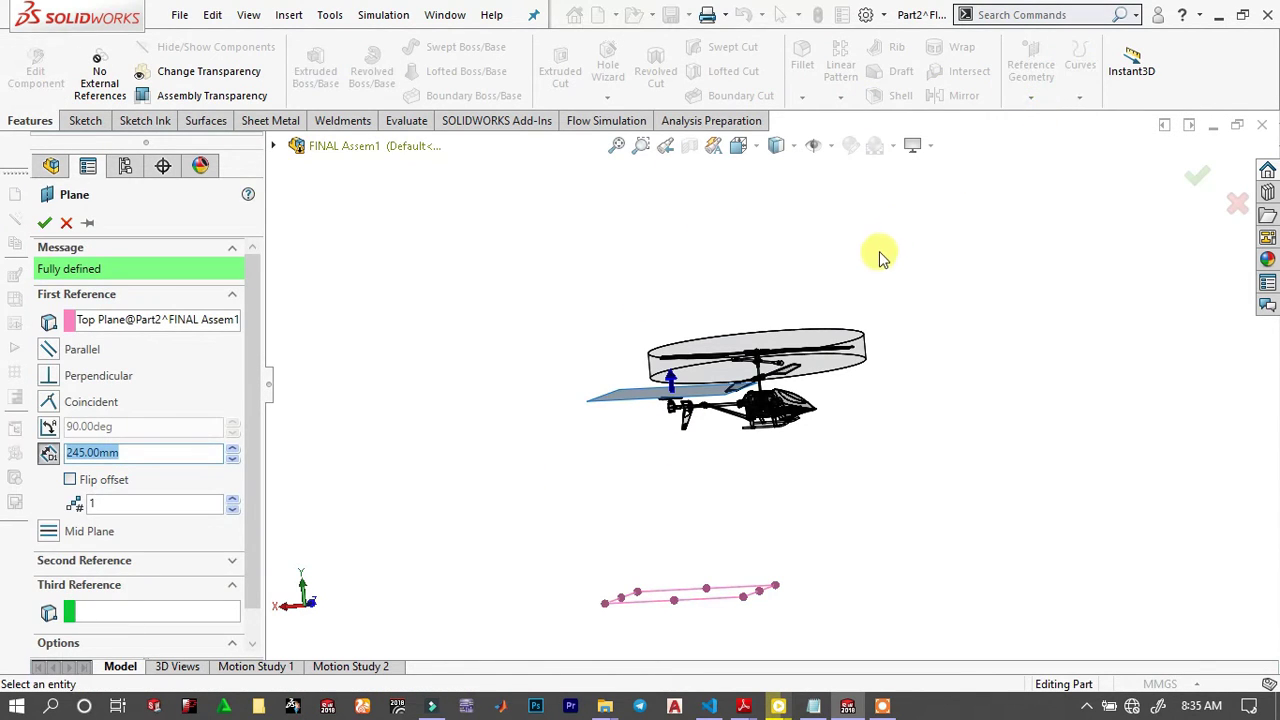
pyautogui.scroll(-8, 866, 270)
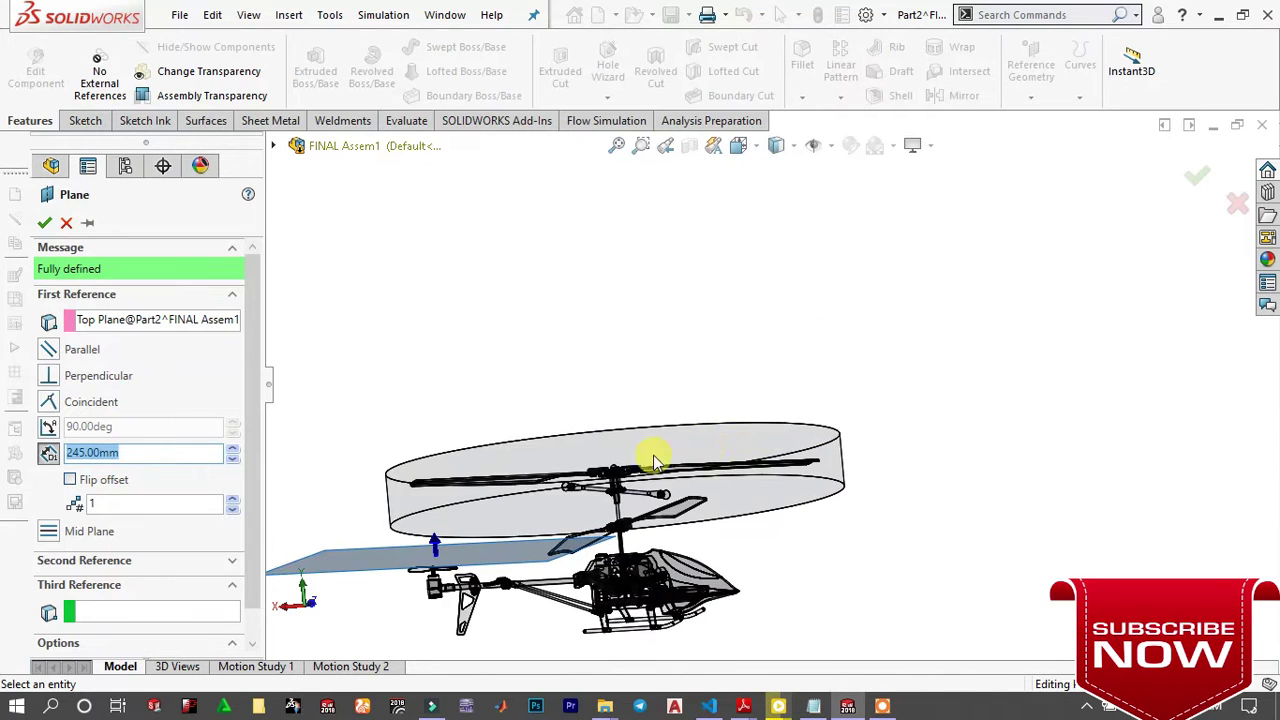
pyautogui.scroll(2, 448, 543)
pyautogui.moveTo(437, 509); pyautogui.dragTo(457, 494, button='middle')
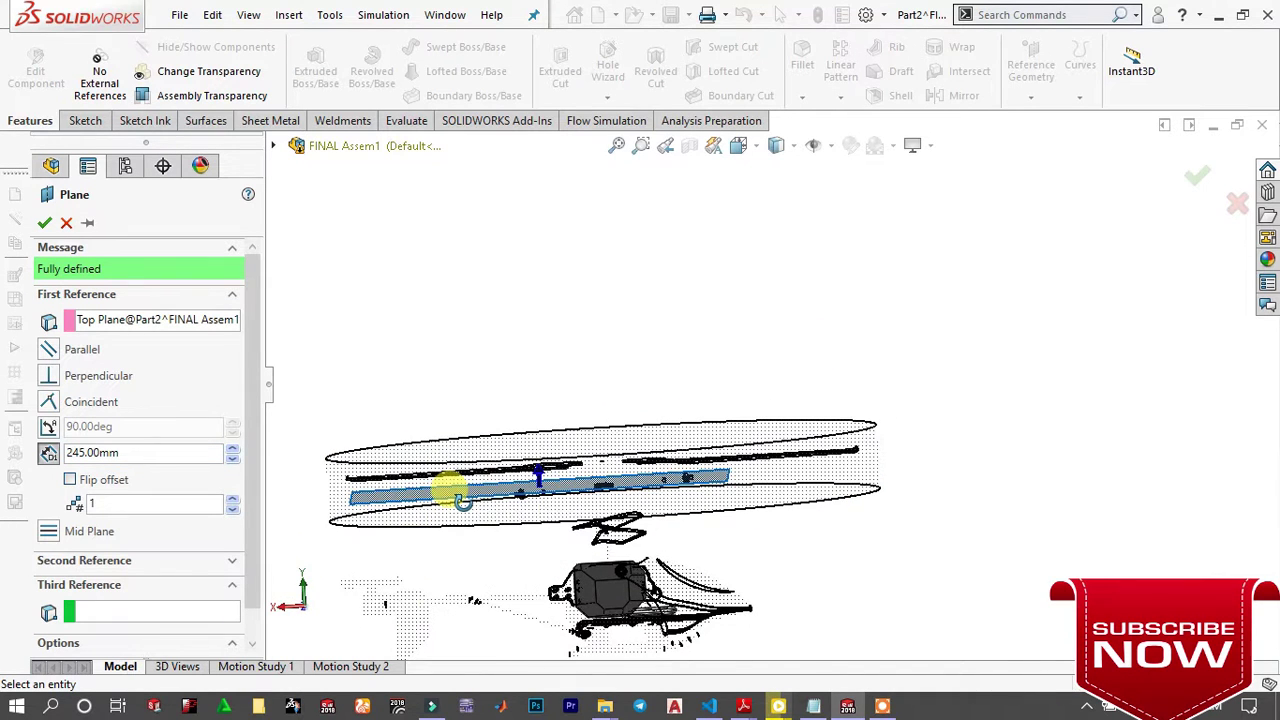
pyautogui.click(739, 147)
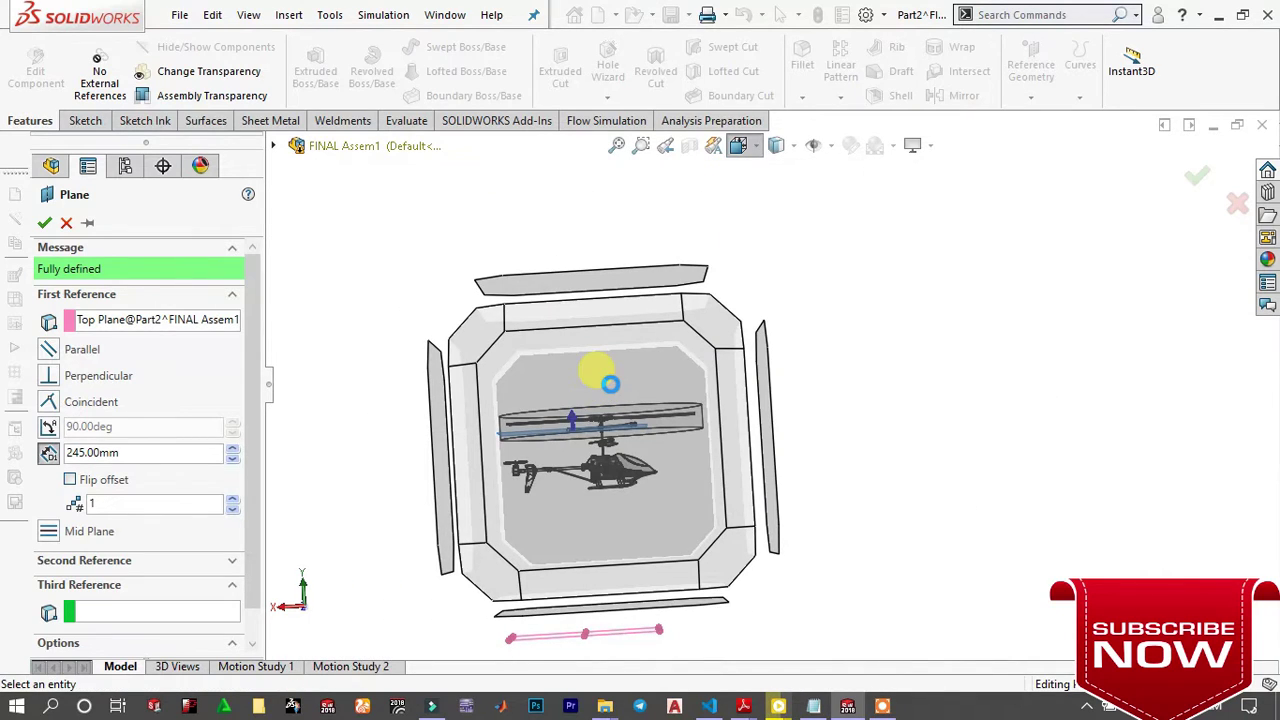
pyautogui.click(611, 384)
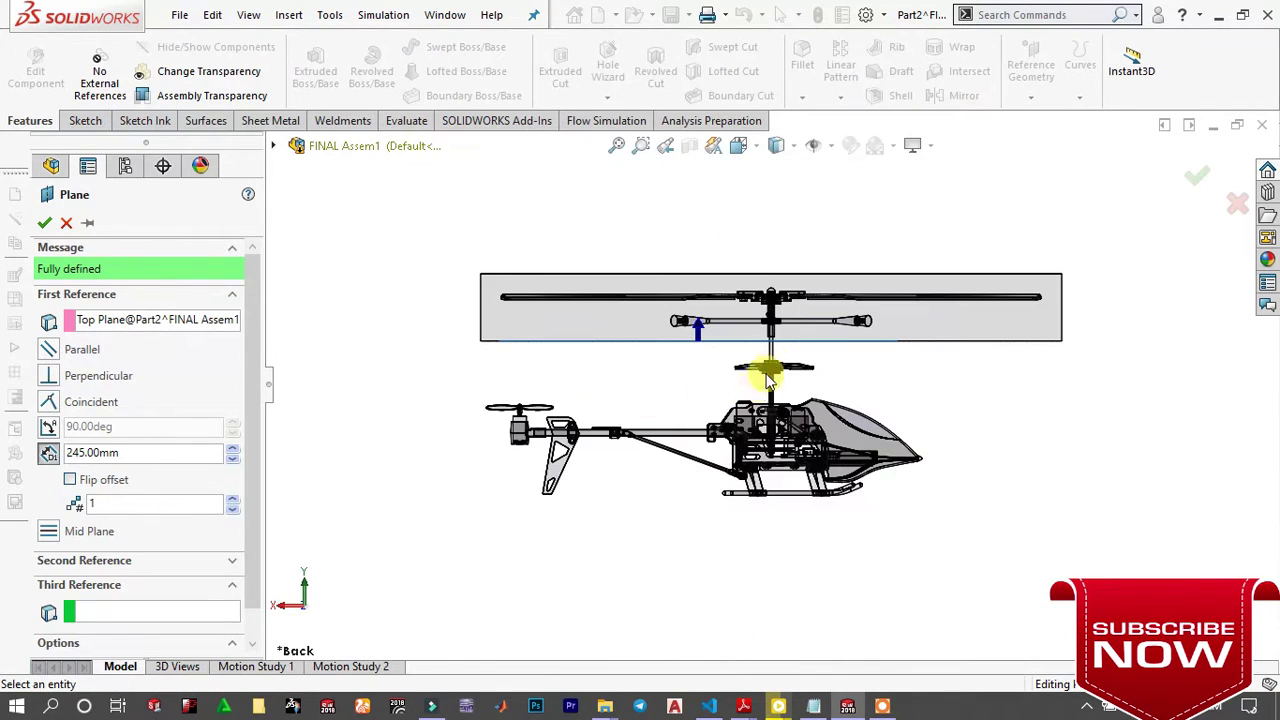
pyautogui.click(232, 458)
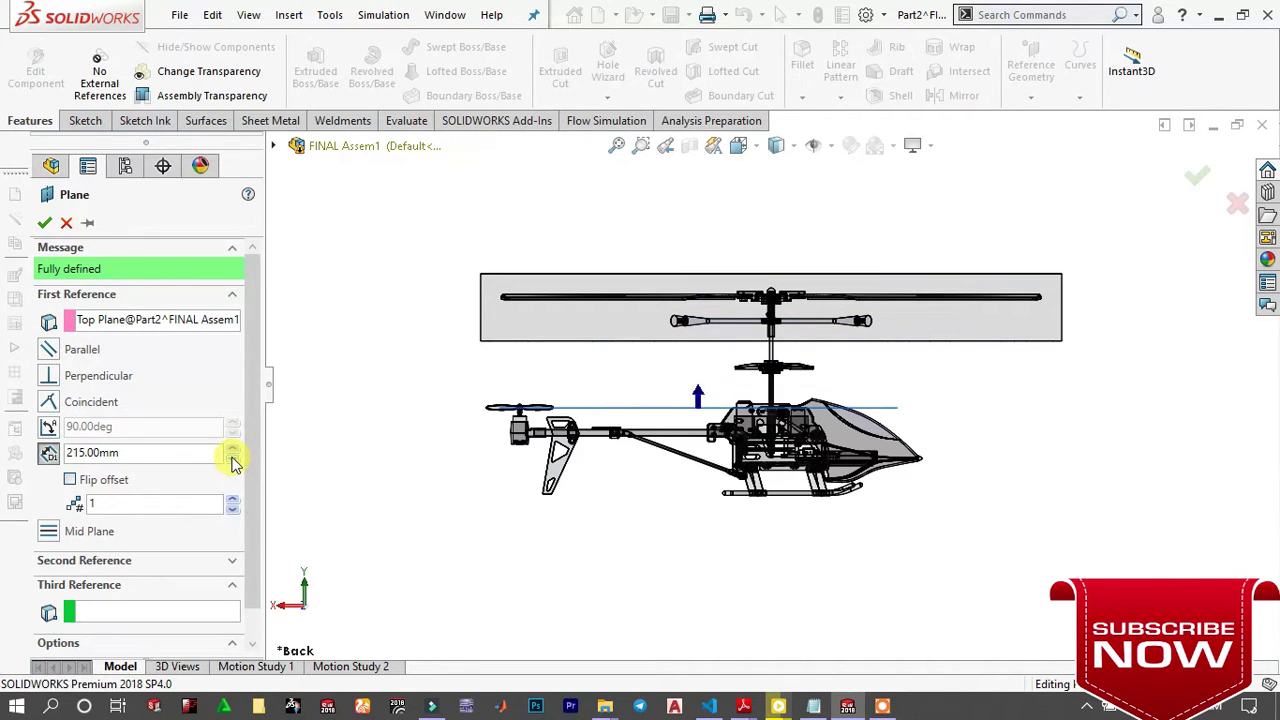
pyautogui.click(232, 448)
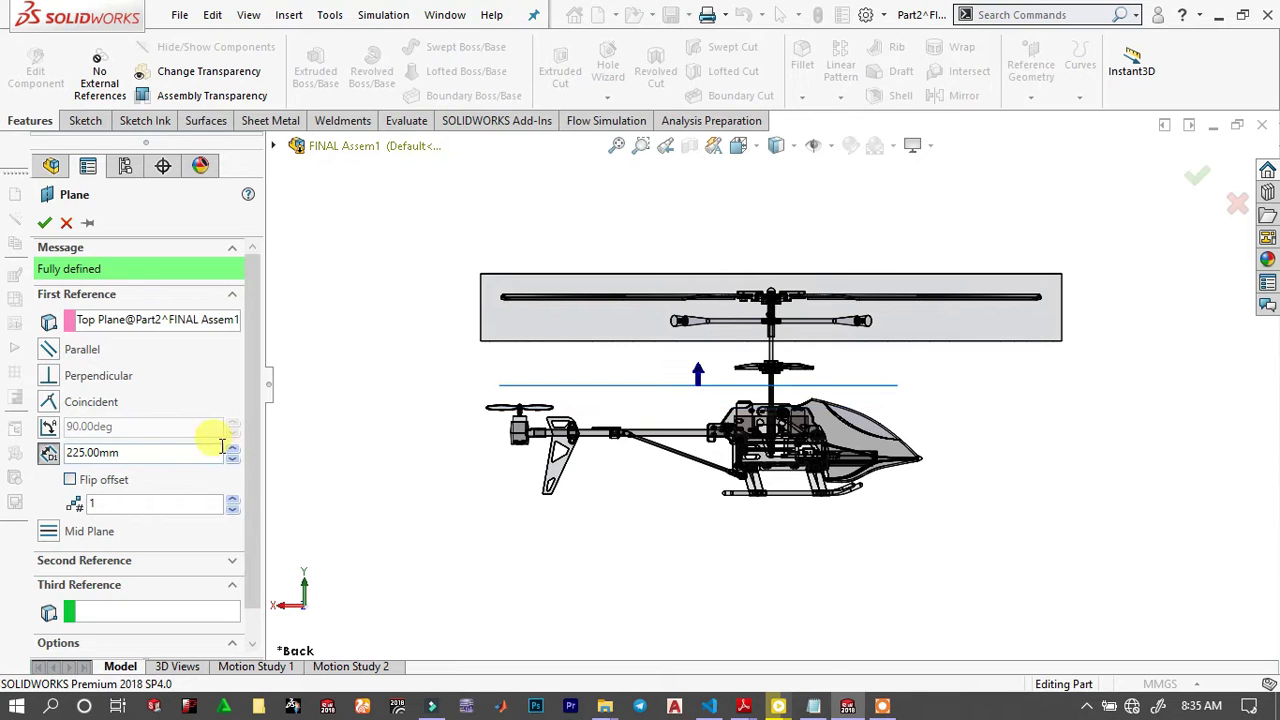
pyautogui.click(44, 222)
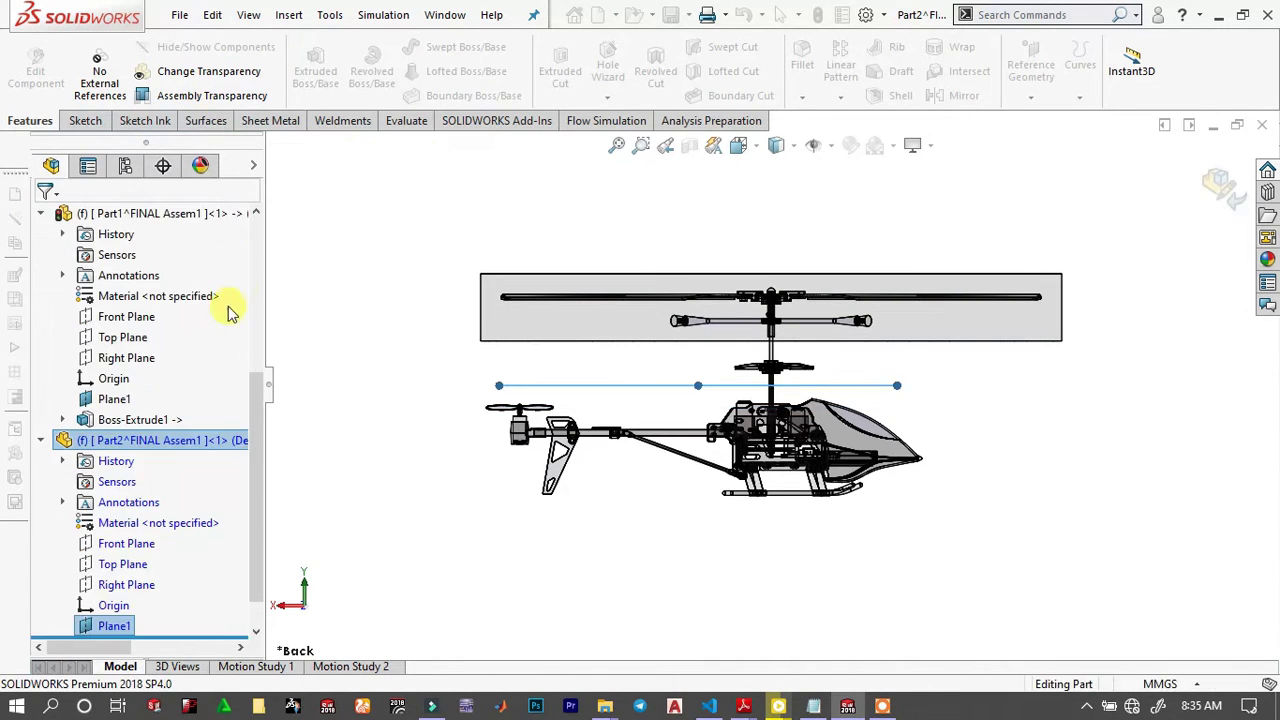
# Turn off the transparency of Part1's upper rotor disc.
pyautogui.rightClick(168, 210)
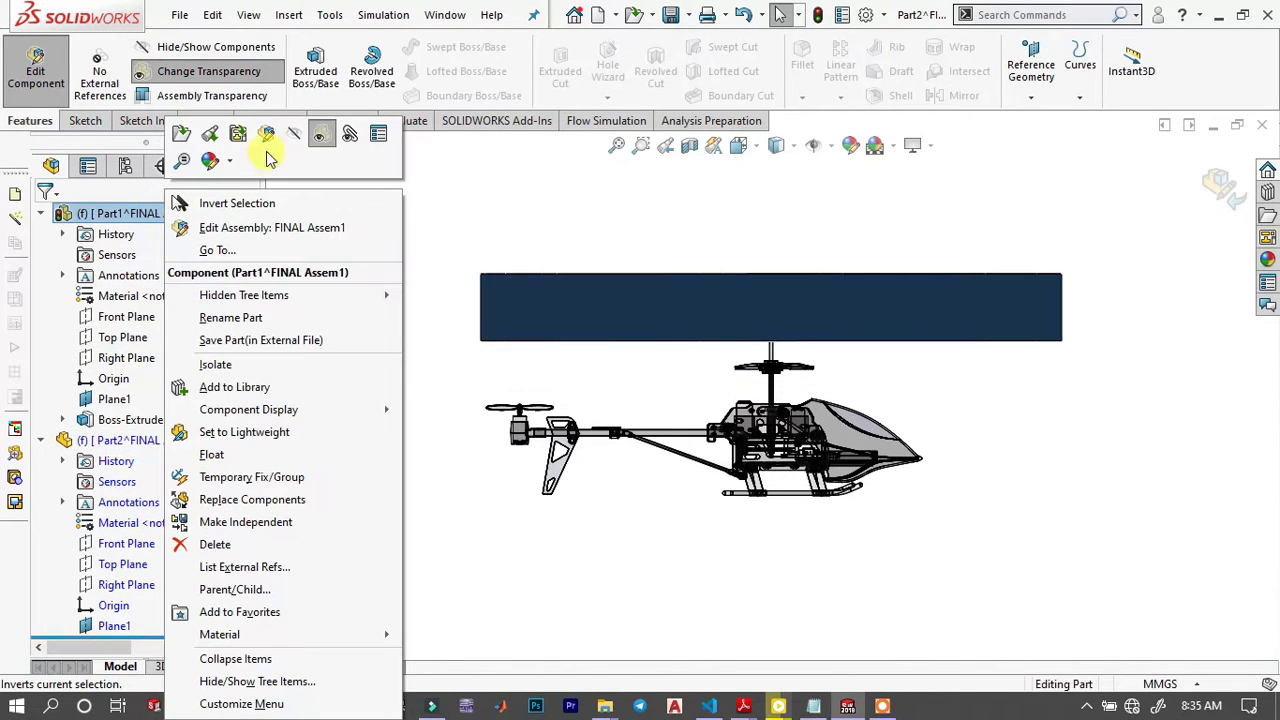
pyautogui.click(320, 135)
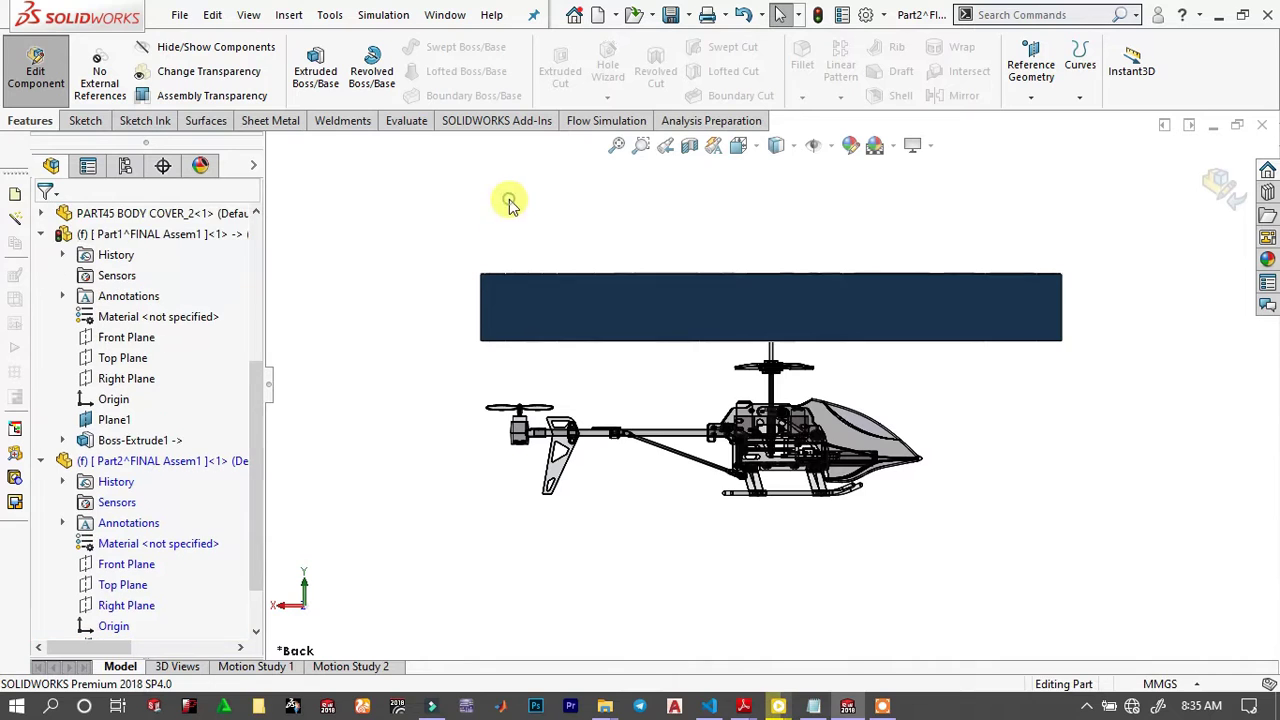
pyautogui.press('Down')
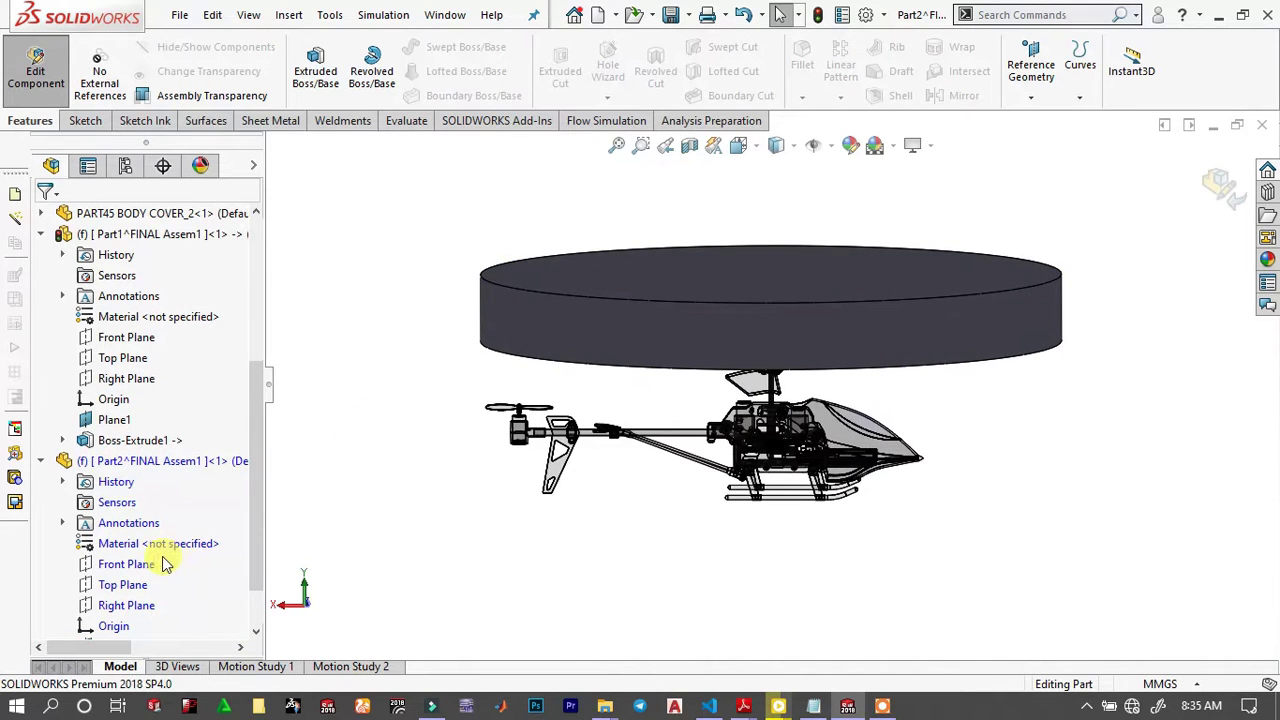
# Start a sketch on Part2's offset plane and convert the upper disc's circular edge into it.
pyautogui.scroll(-1, 123, 585)
pyautogui.click(120, 585)
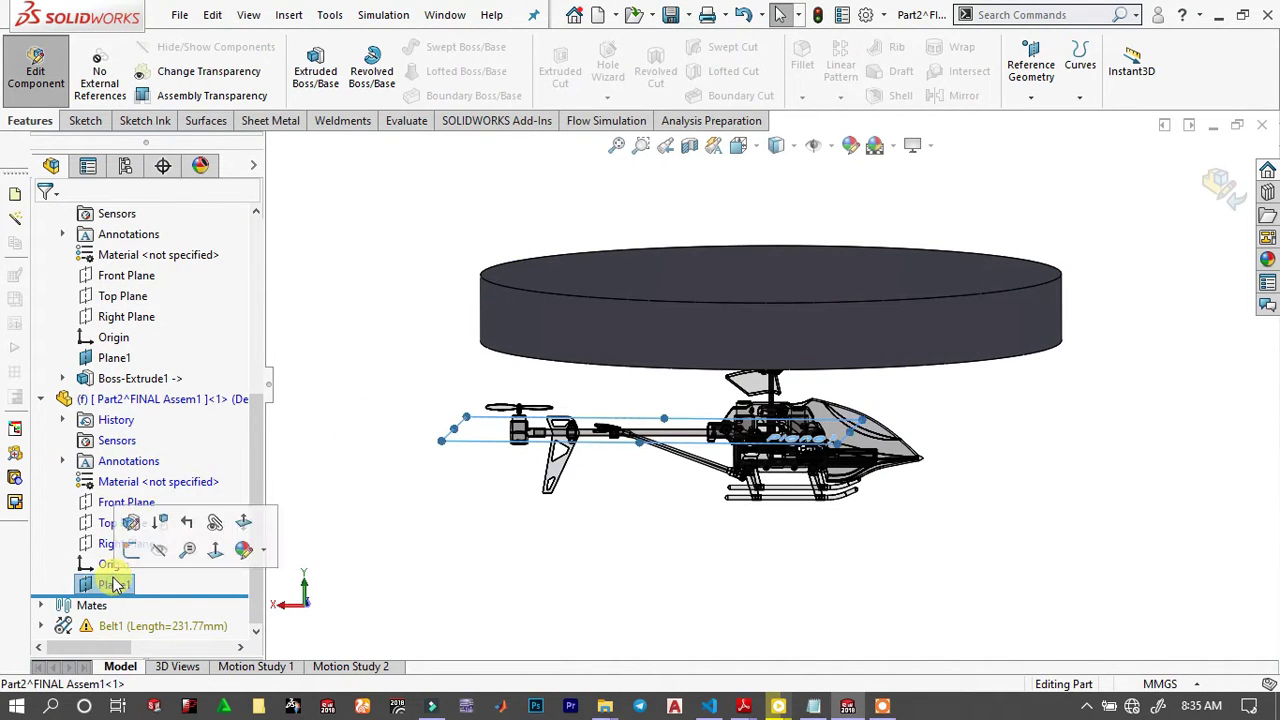
pyautogui.click(130, 555)
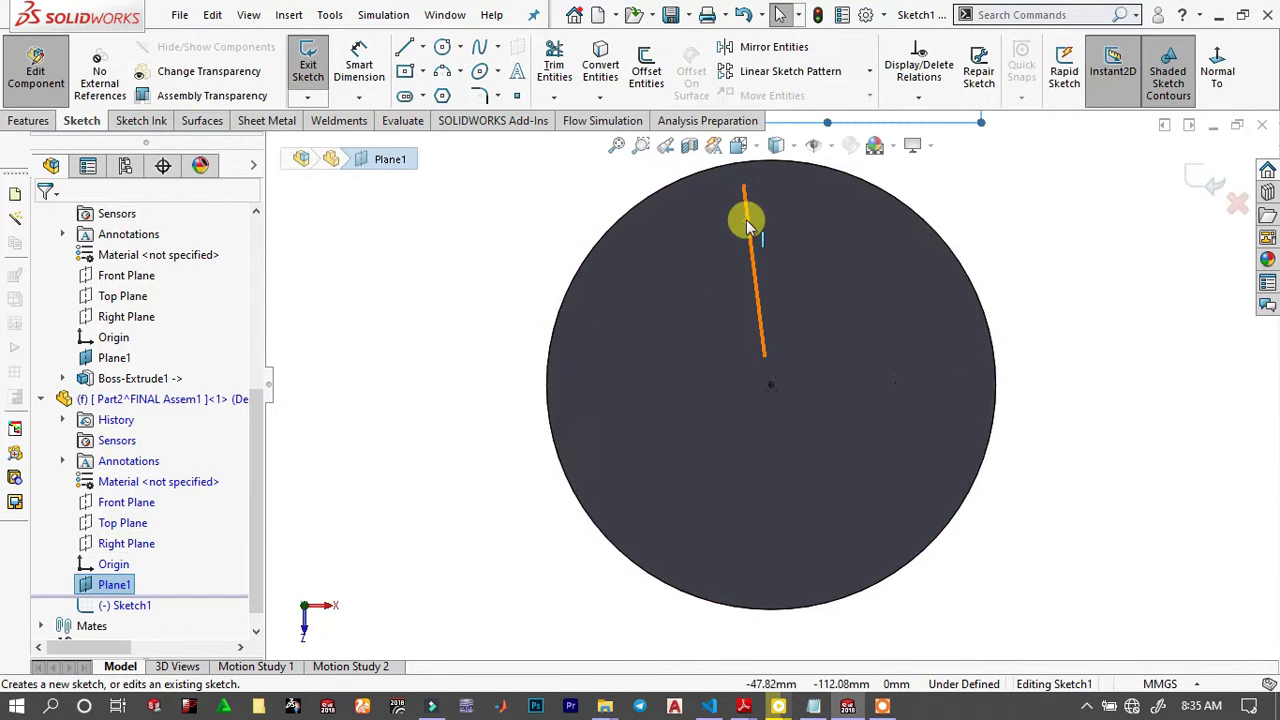
pyautogui.click(692, 176)
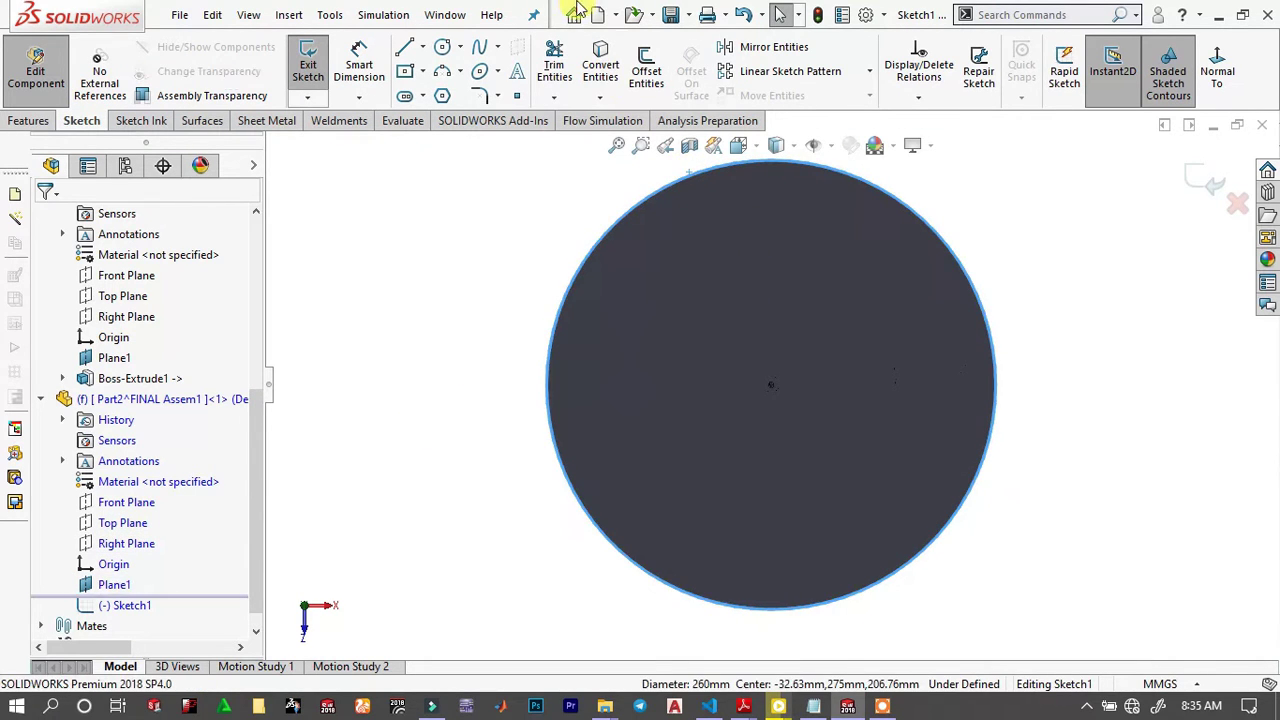
pyautogui.click(604, 88)
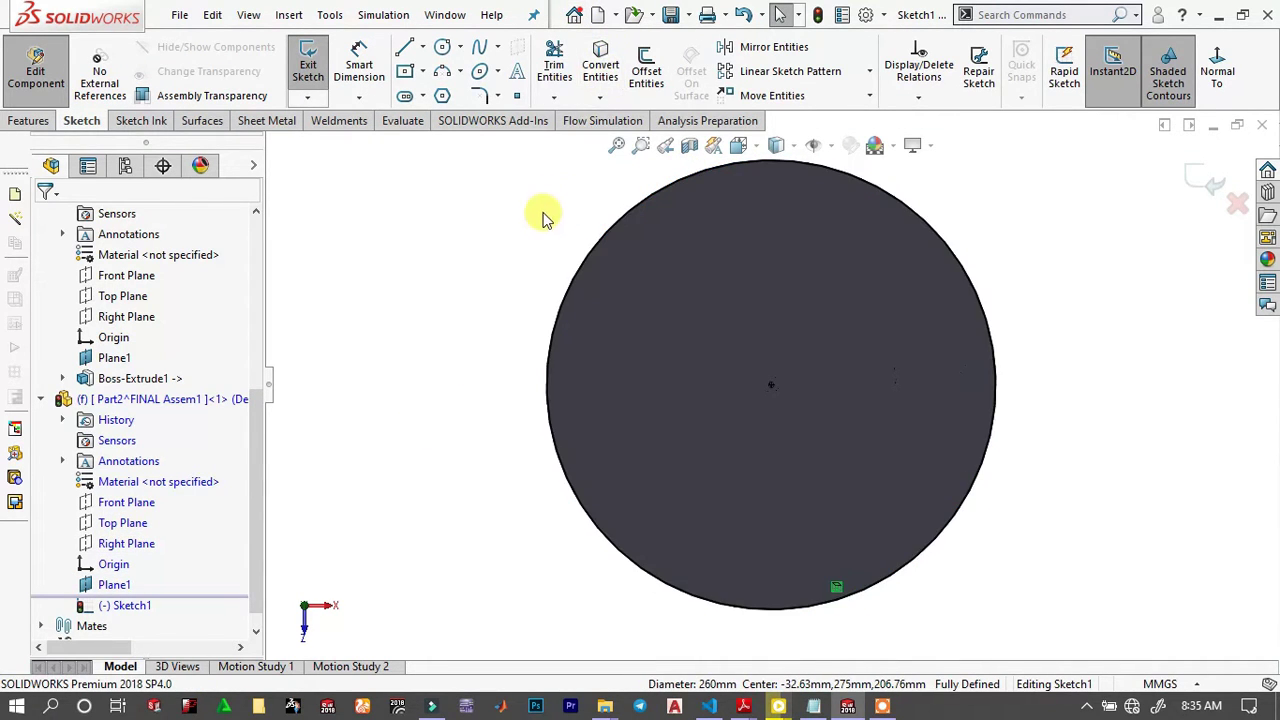
# Extrude the converted circle 13 mm upward to form Part2's disc around the lower rotor, stopping short of the upper disc.
pyautogui.click(29, 121)
pyautogui.click(315, 78)
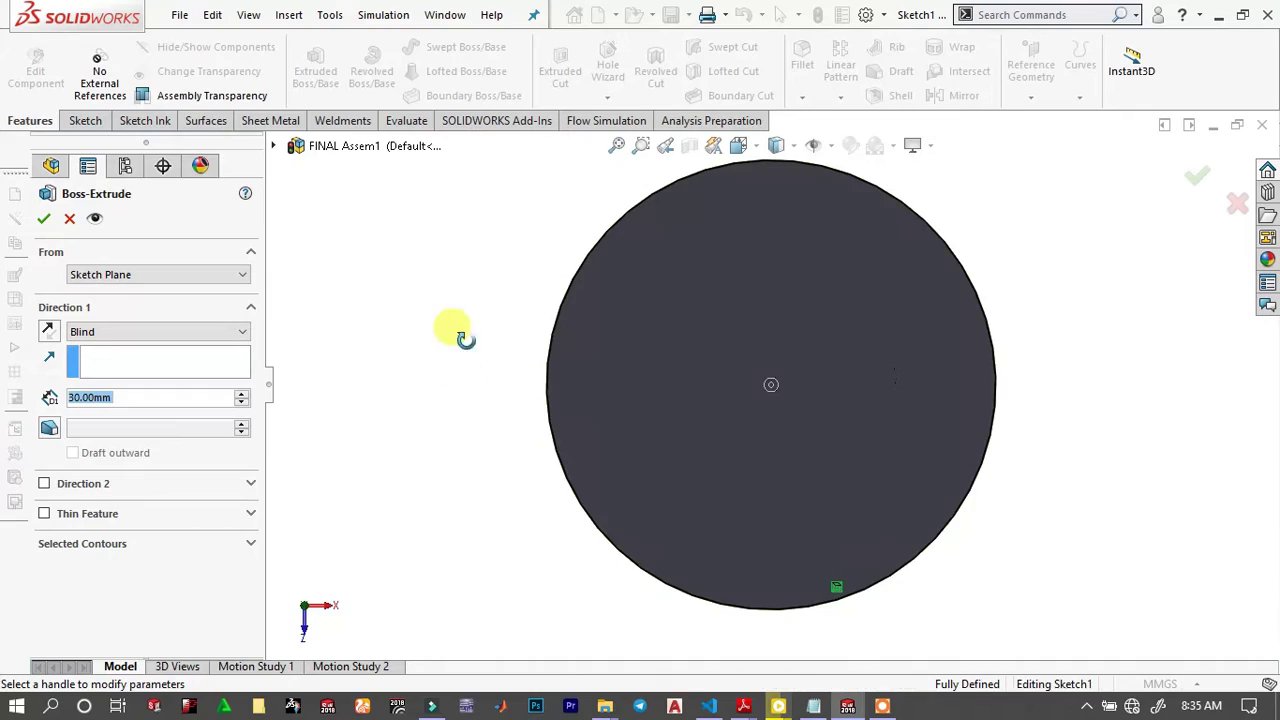
pyautogui.moveTo(487, 214); pyautogui.dragTo(495, 300, button='middle')
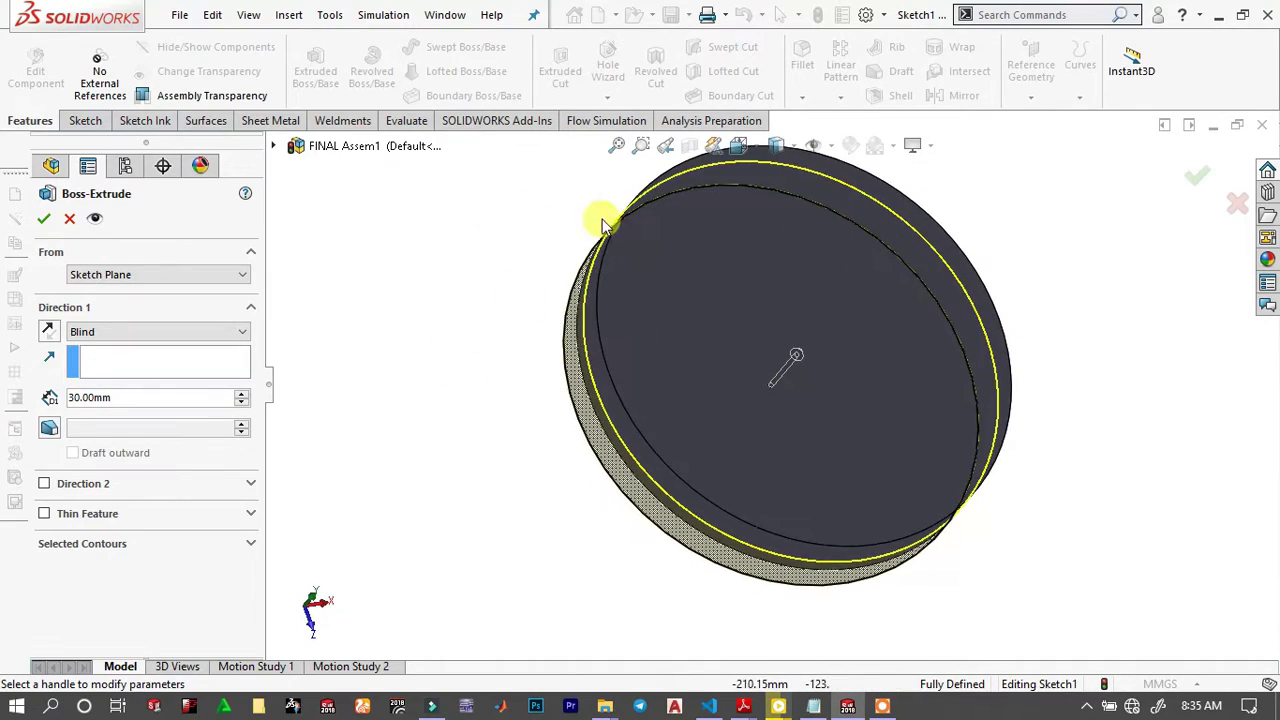
pyautogui.click(738, 148)
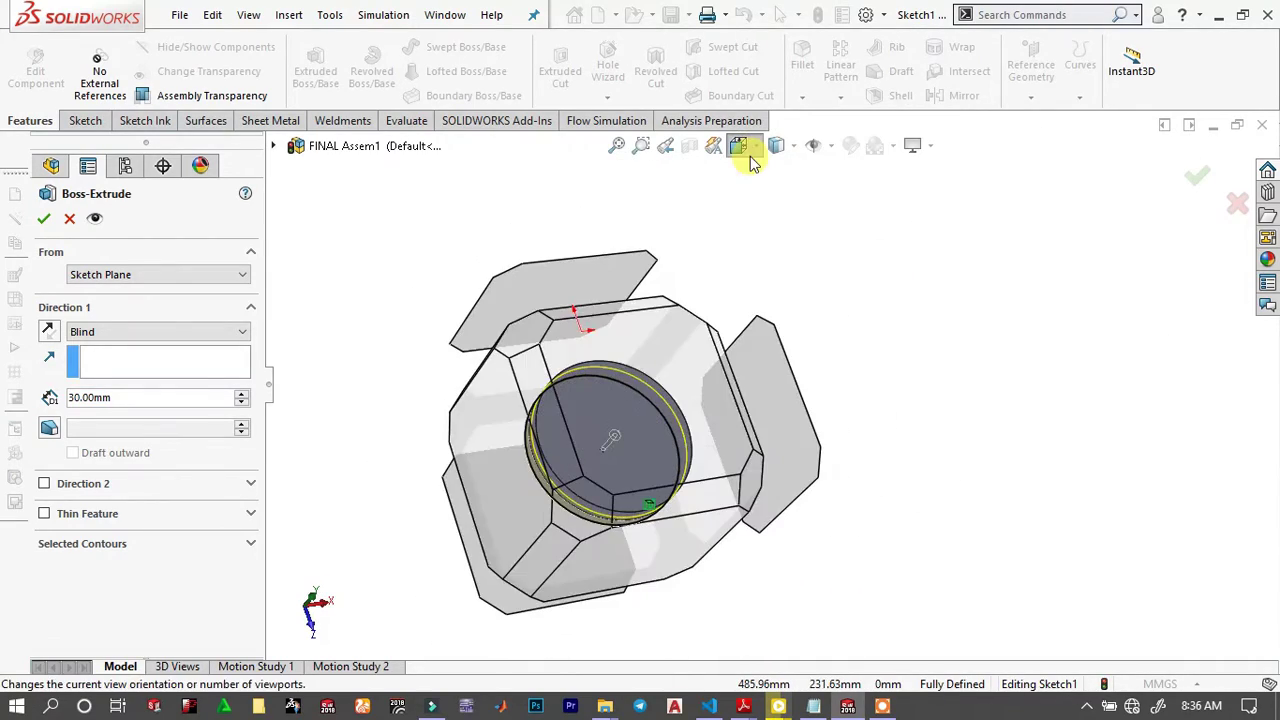
pyautogui.click(845, 196)
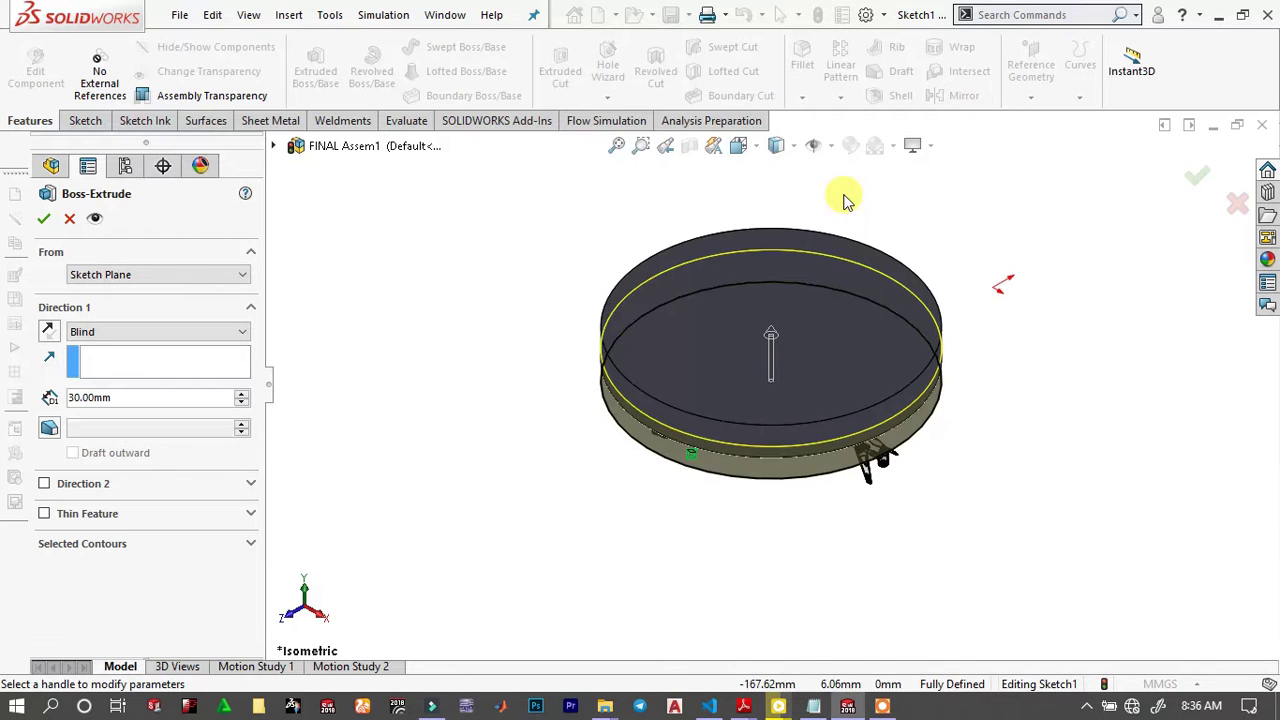
pyautogui.click(738, 146)
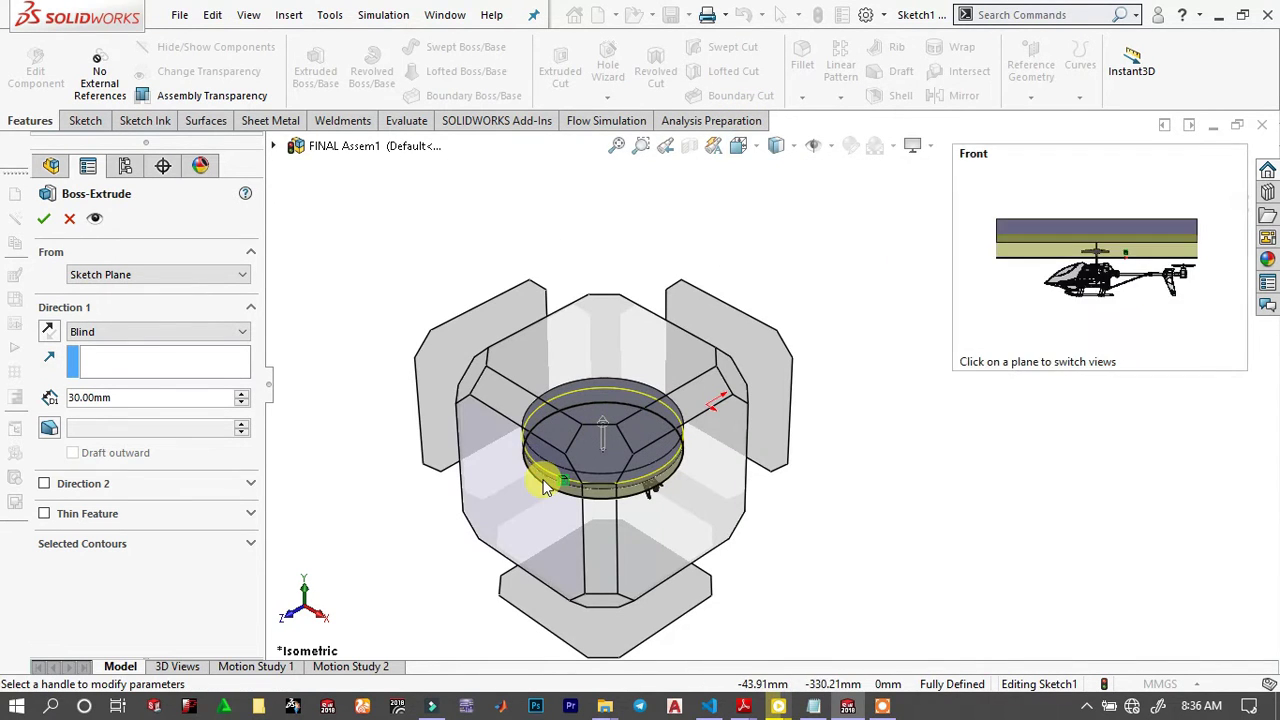
pyautogui.press('Escape')
pyautogui.hotkey('ctrl', '1')
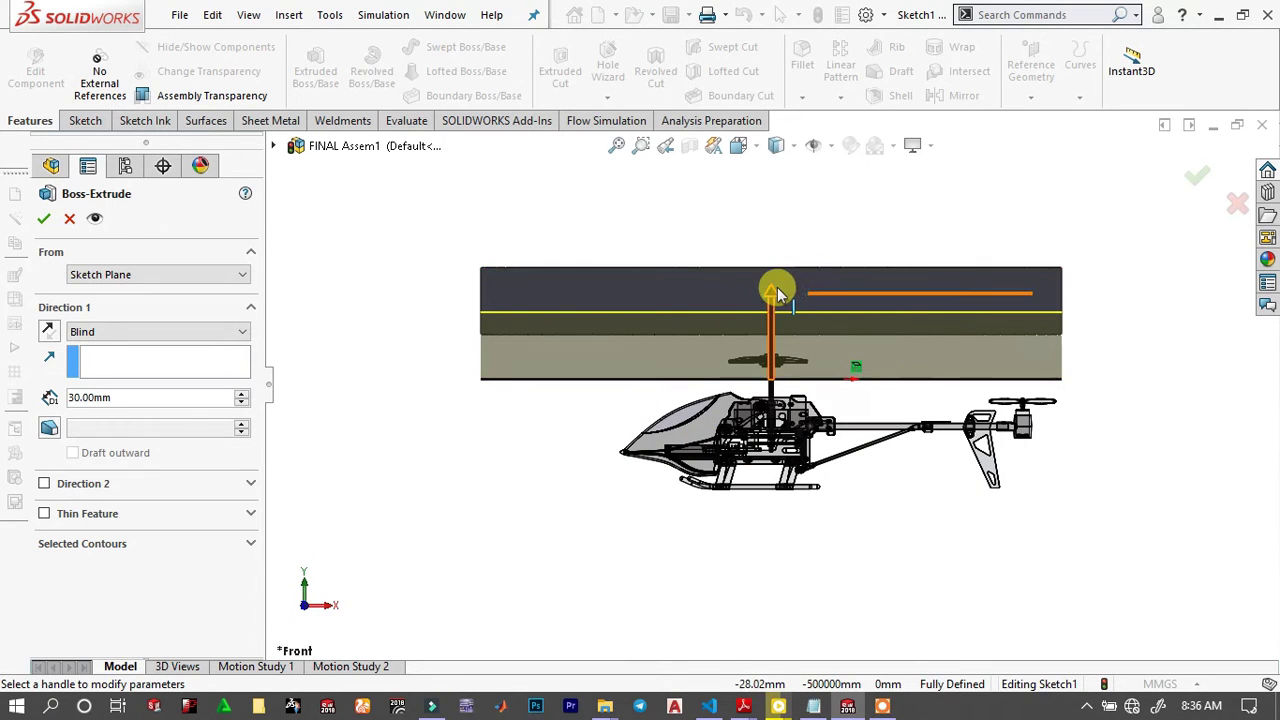
pyautogui.moveTo(777, 294); pyautogui.dragTo(785, 354)
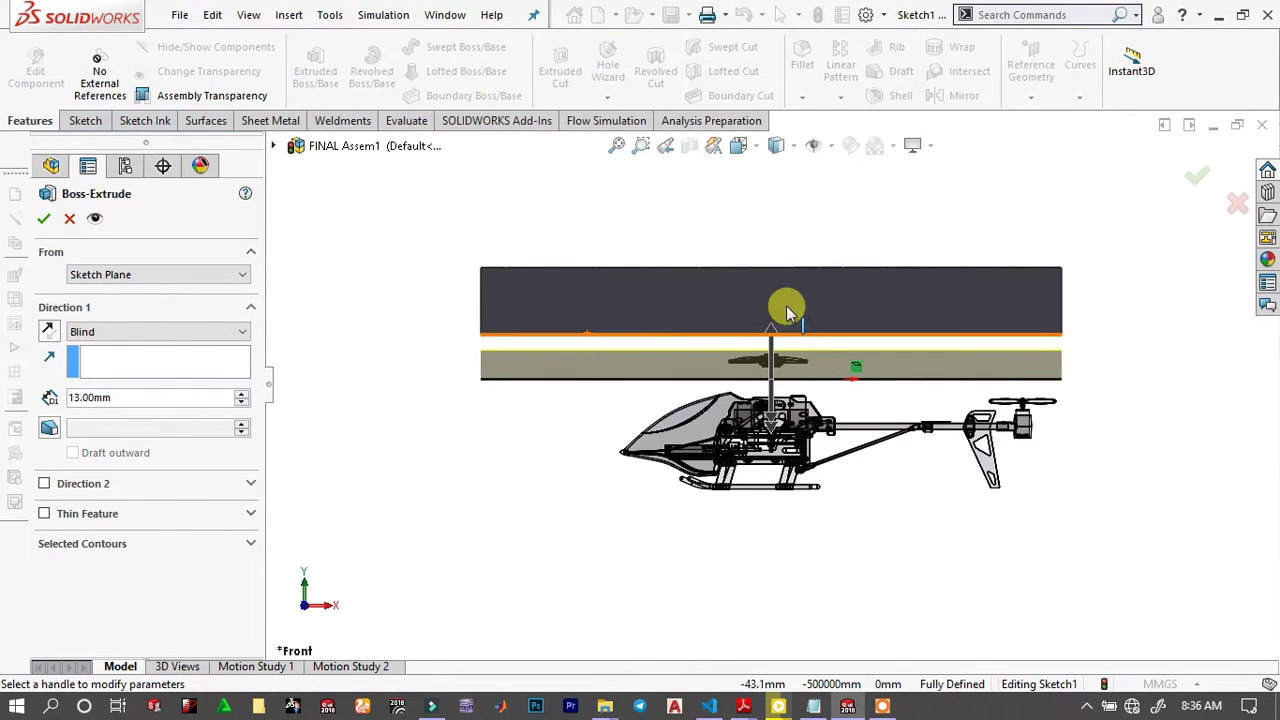
pyautogui.scroll(-5, 790, 311)
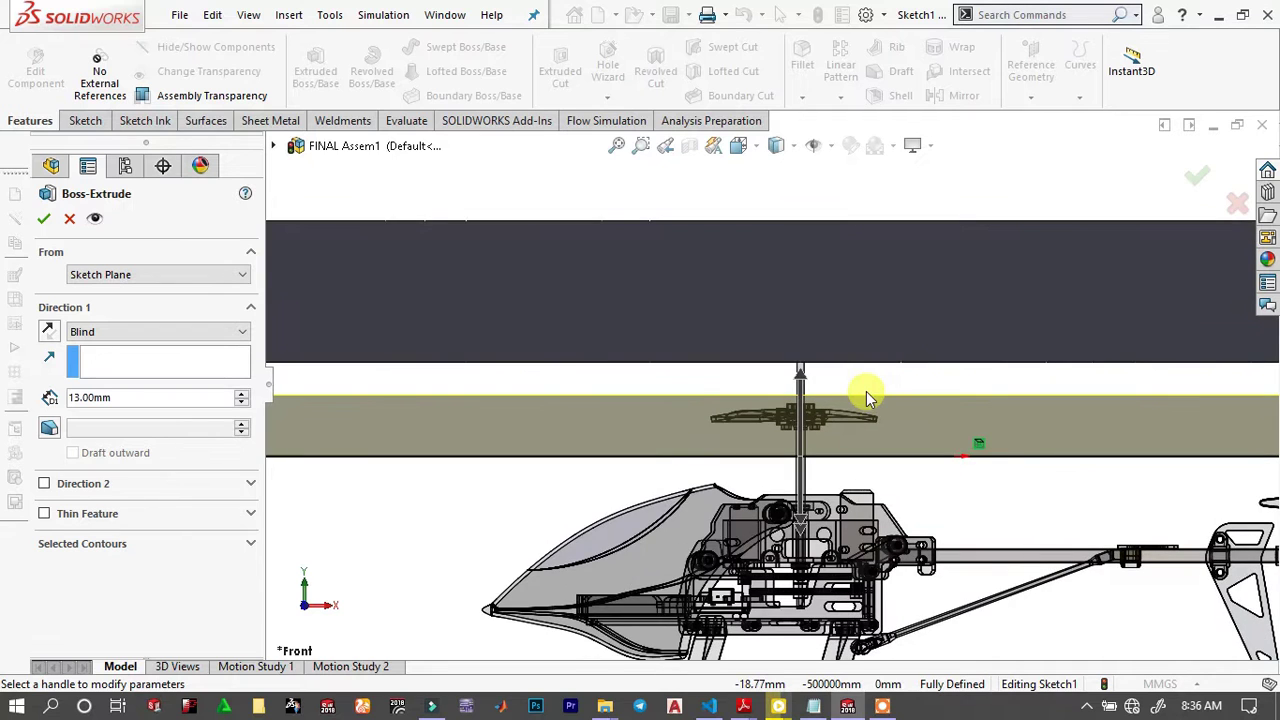
pyautogui.press('Down')
pyautogui.press('Down')
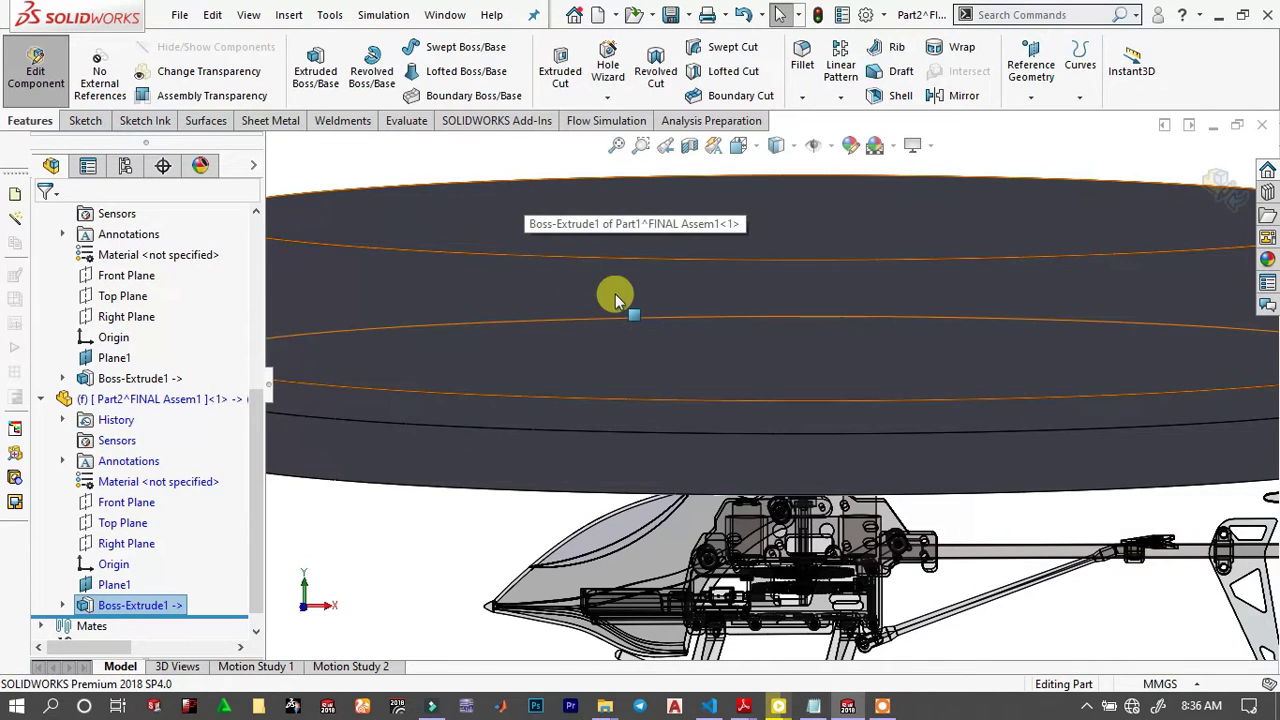
# Finish editing Part2 in context and make both the upper and lower rotor discs transparent.
pyautogui.press('f')
pyautogui.press('Down')
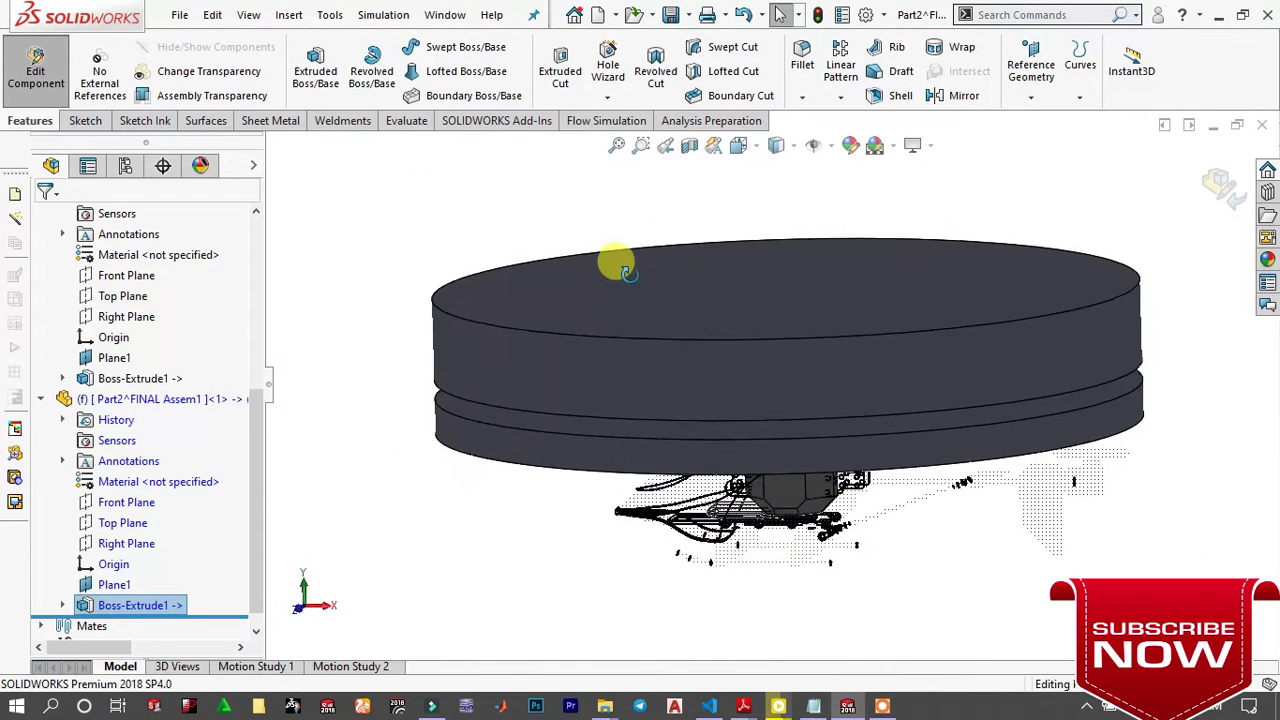
pyautogui.click(1195, 188)
pyautogui.click(529, 305)
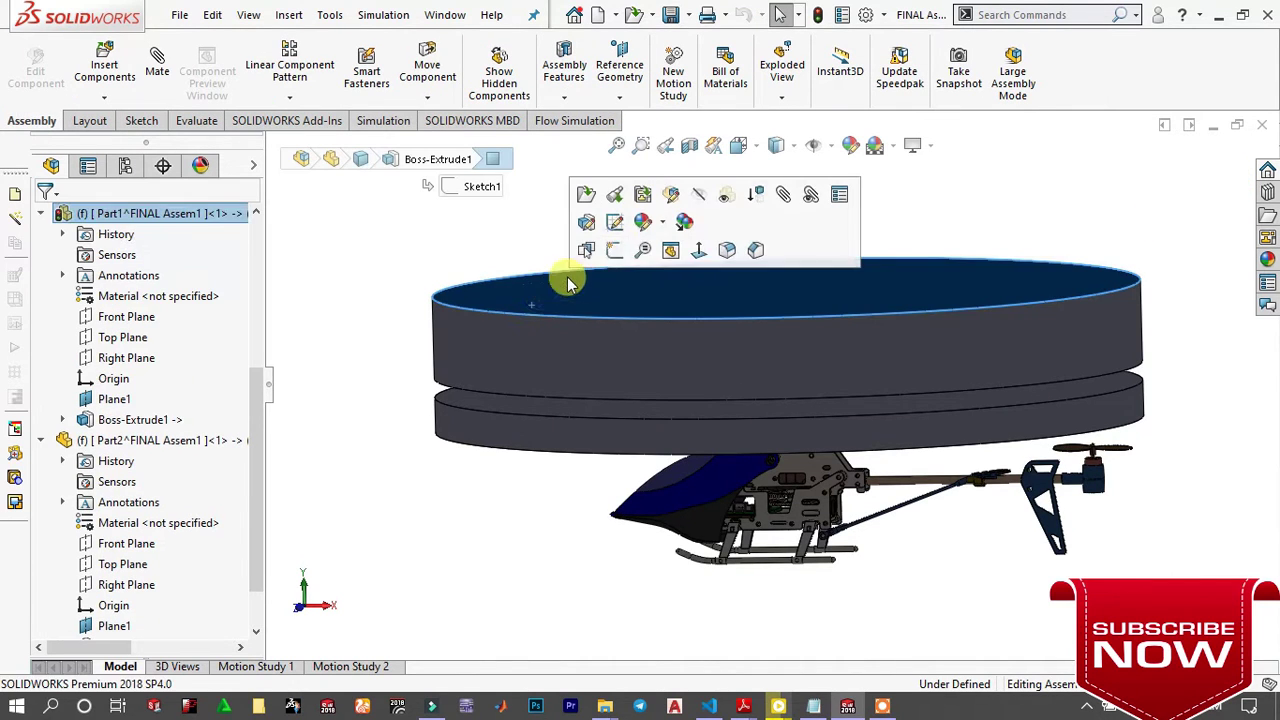
pyautogui.click(726, 194)
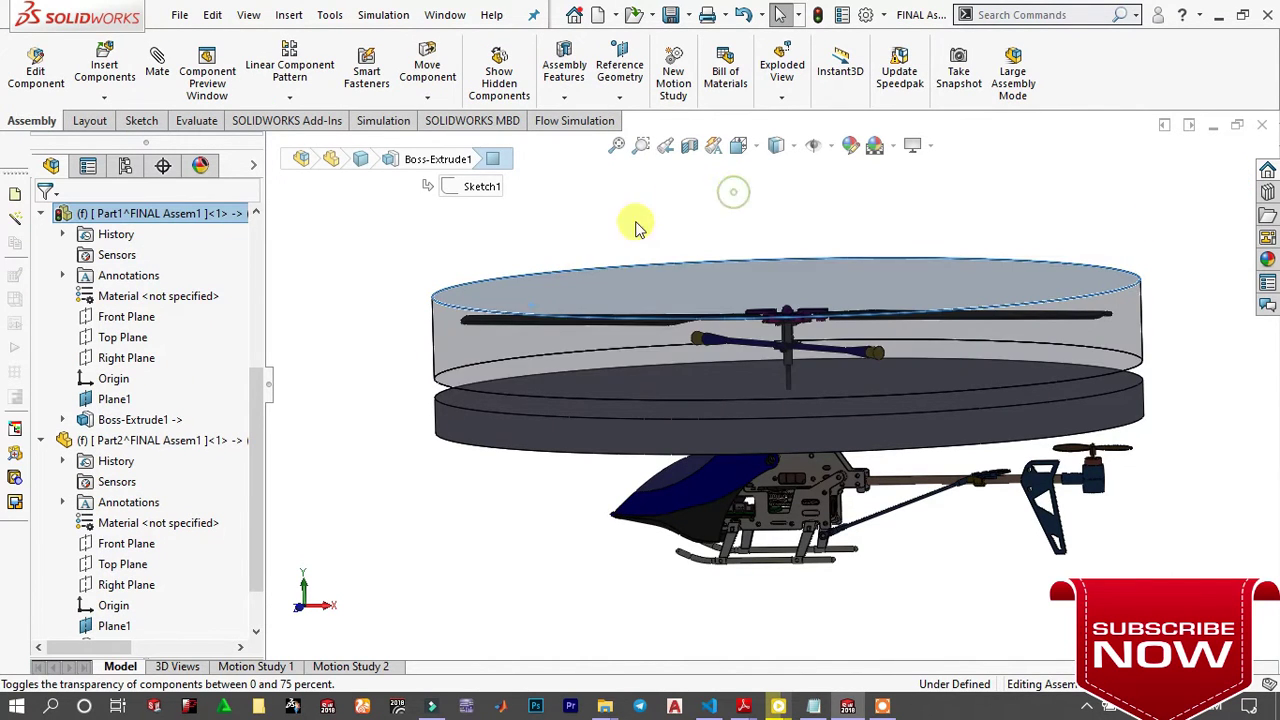
pyautogui.click(492, 425)
pyautogui.click(698, 322)
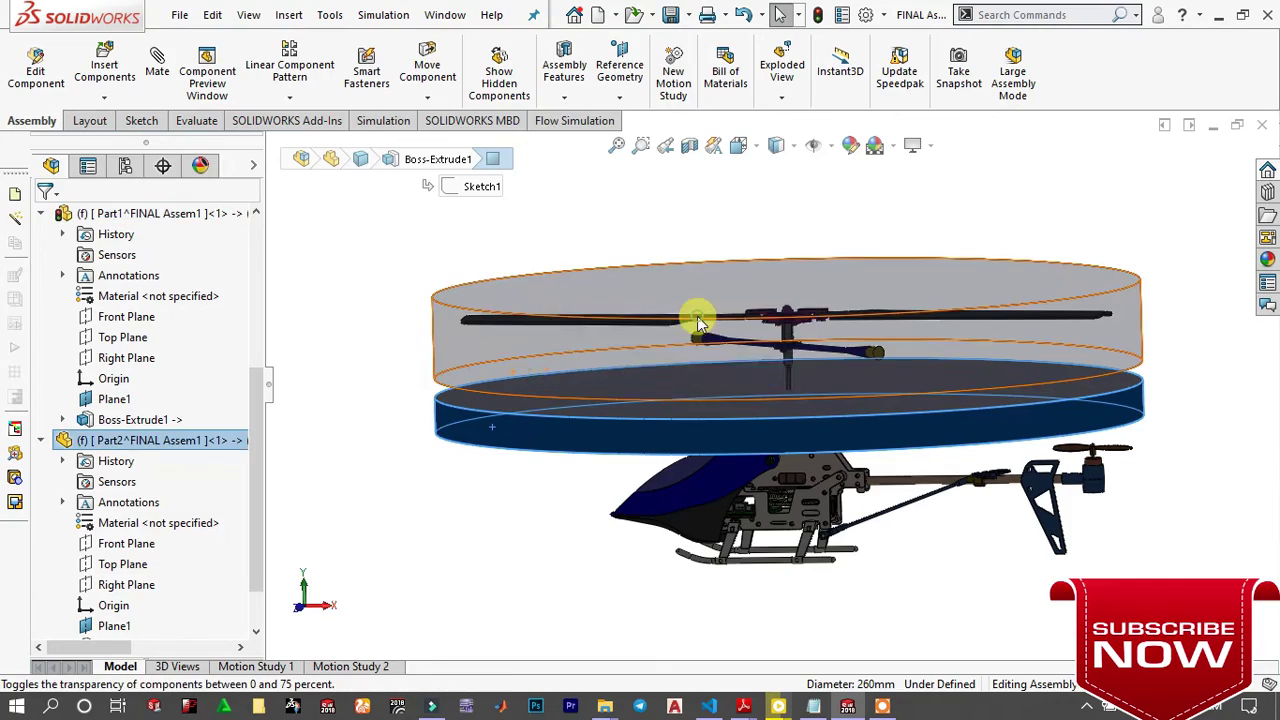
pyautogui.click(370, 344)
pyautogui.moveTo(737, 409); pyautogui.dragTo(586, 320, button='middle')
pyautogui.scroll(4, 851, 335)
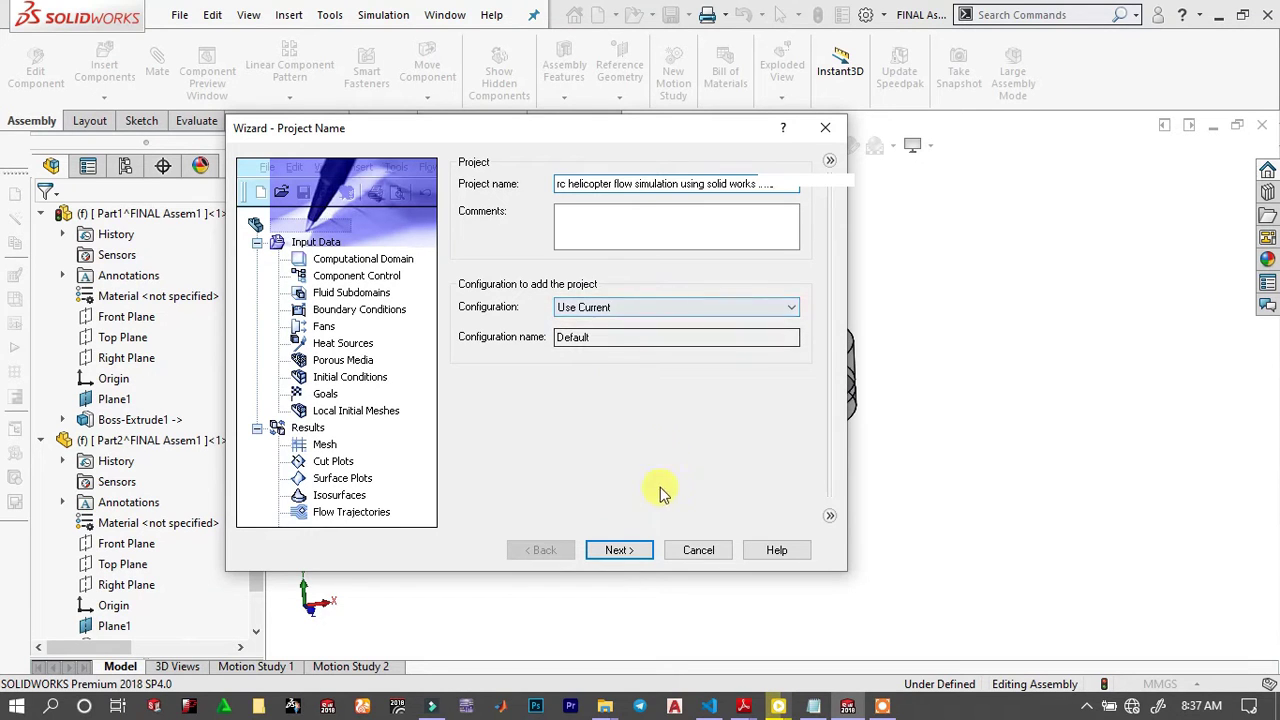
# Set the flow project to SI (m-kg-s) units and an external analysis with the Rotation feature enabled.
pyautogui.click(619, 550)
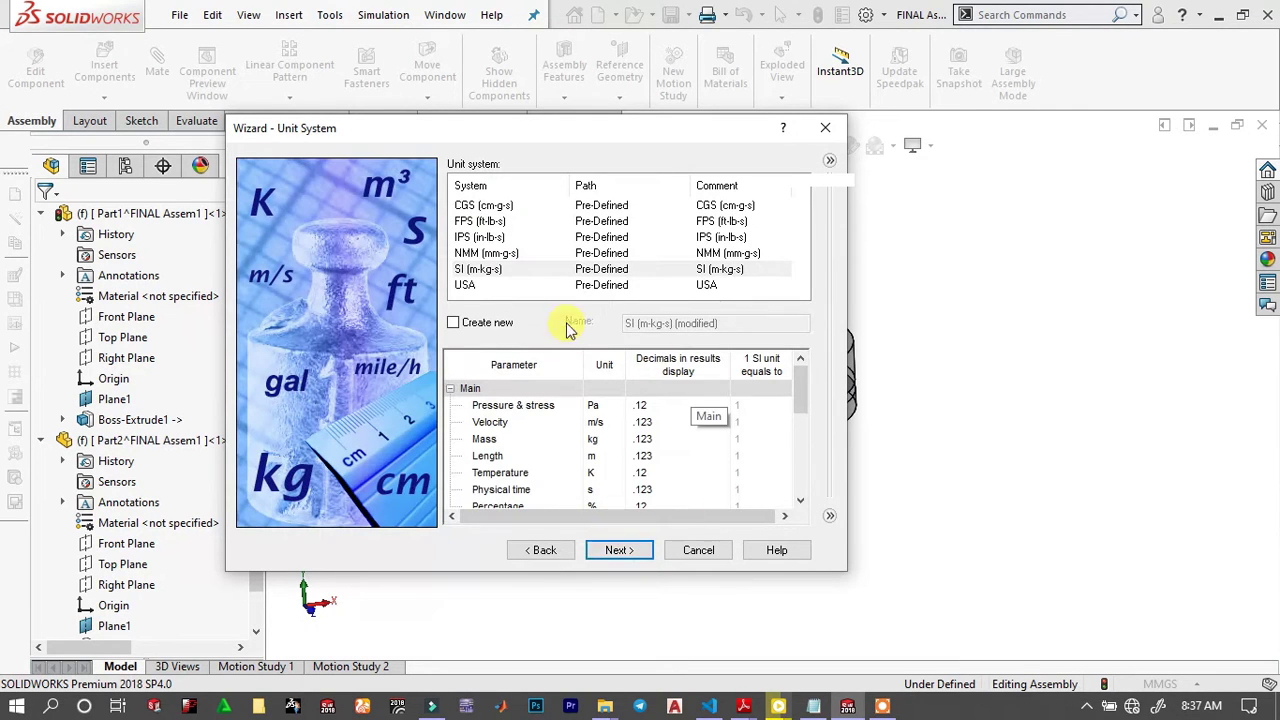
pyautogui.click(515, 270)
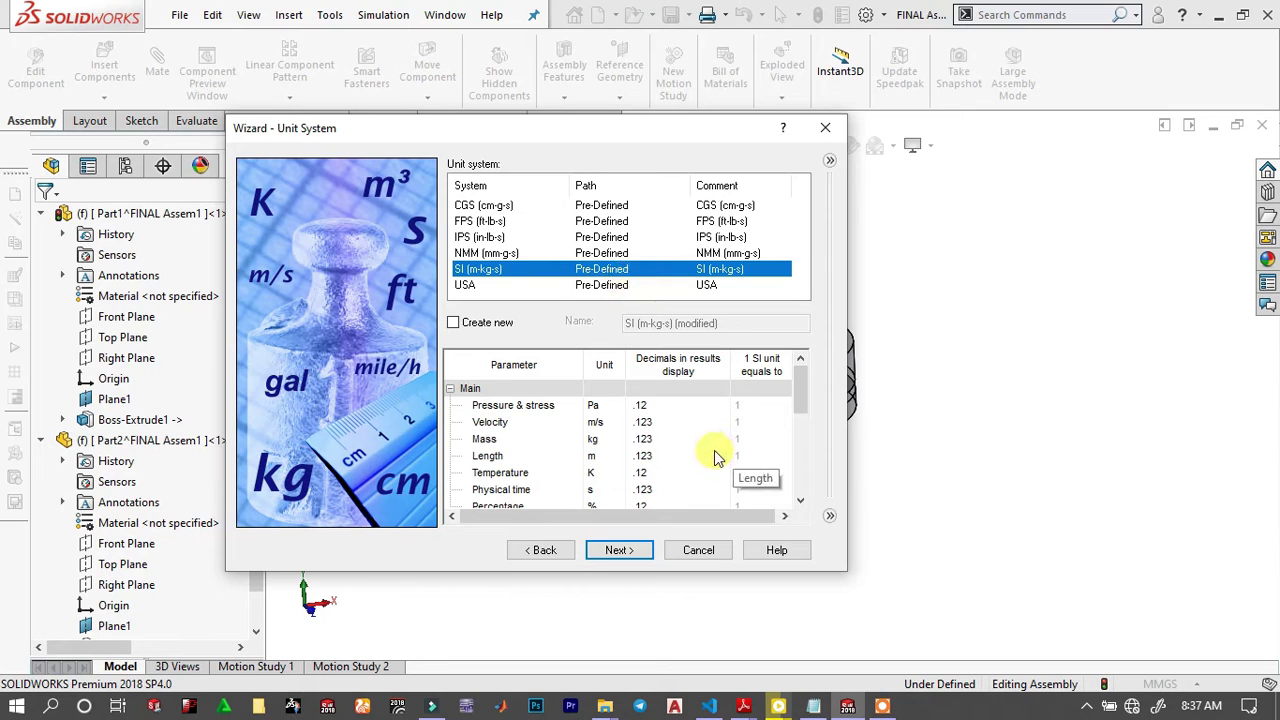
pyautogui.click(619, 550)
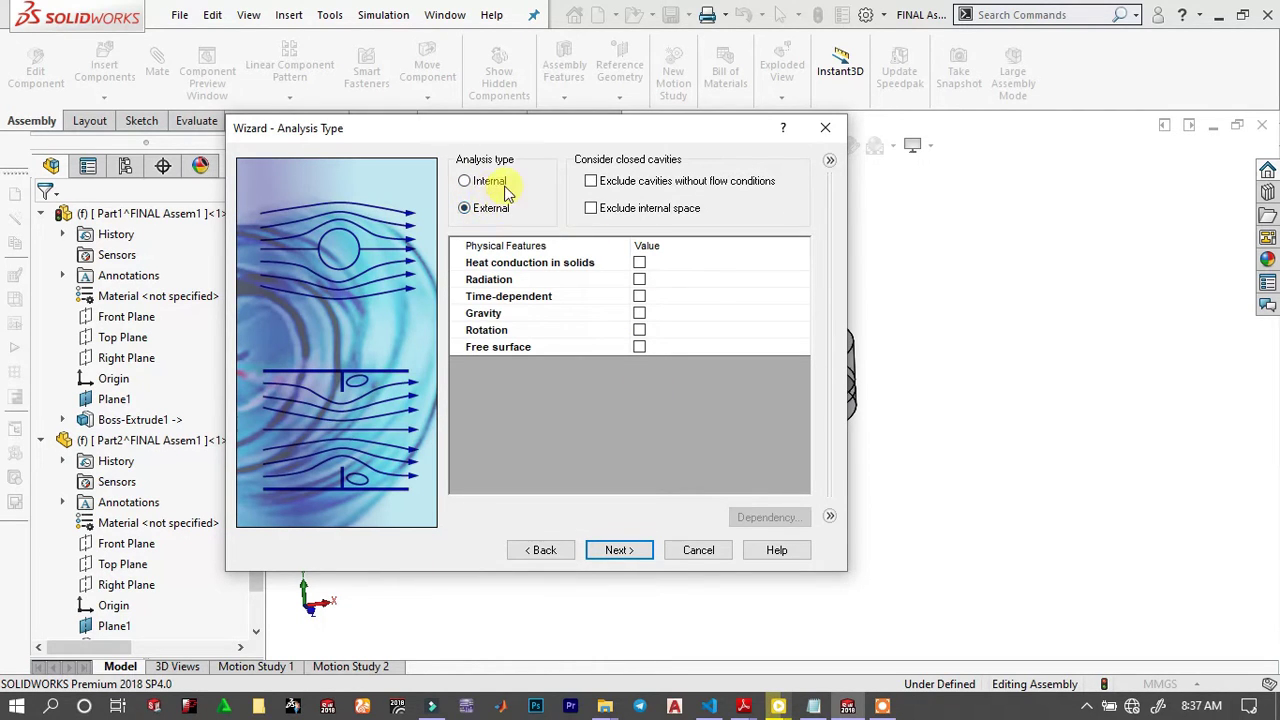
pyautogui.click(639, 330)
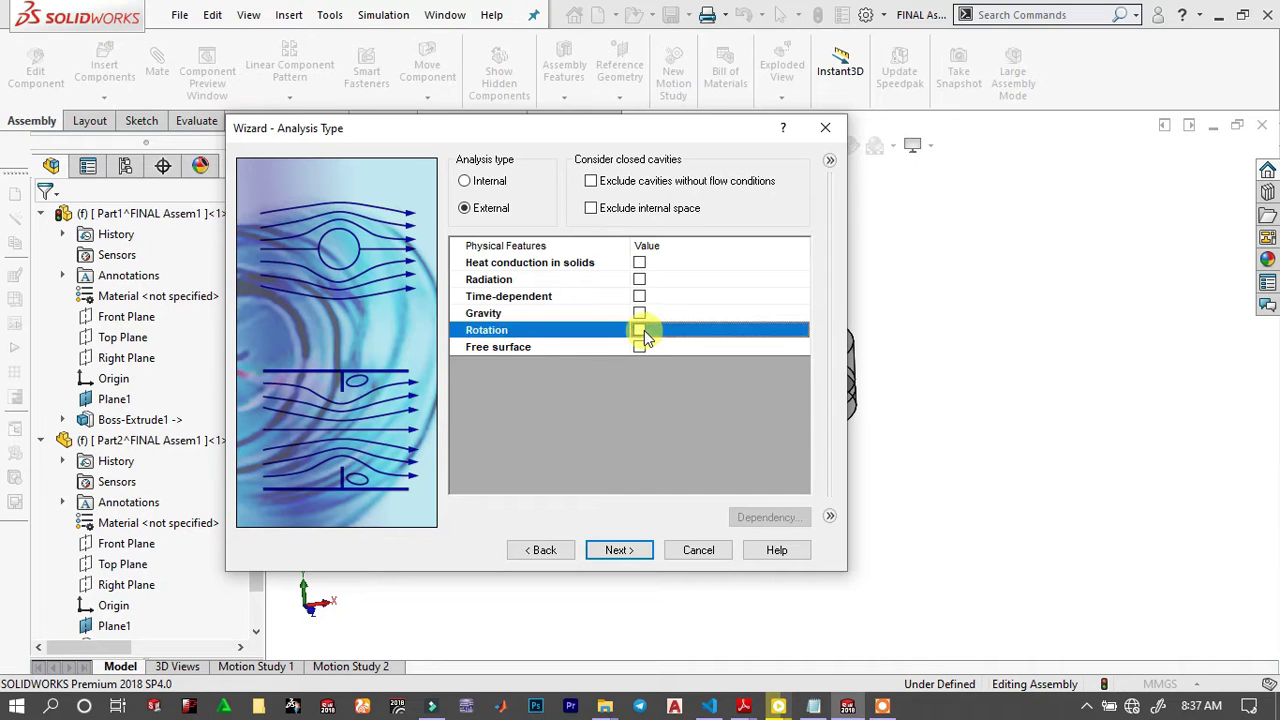
pyautogui.click(641, 555)
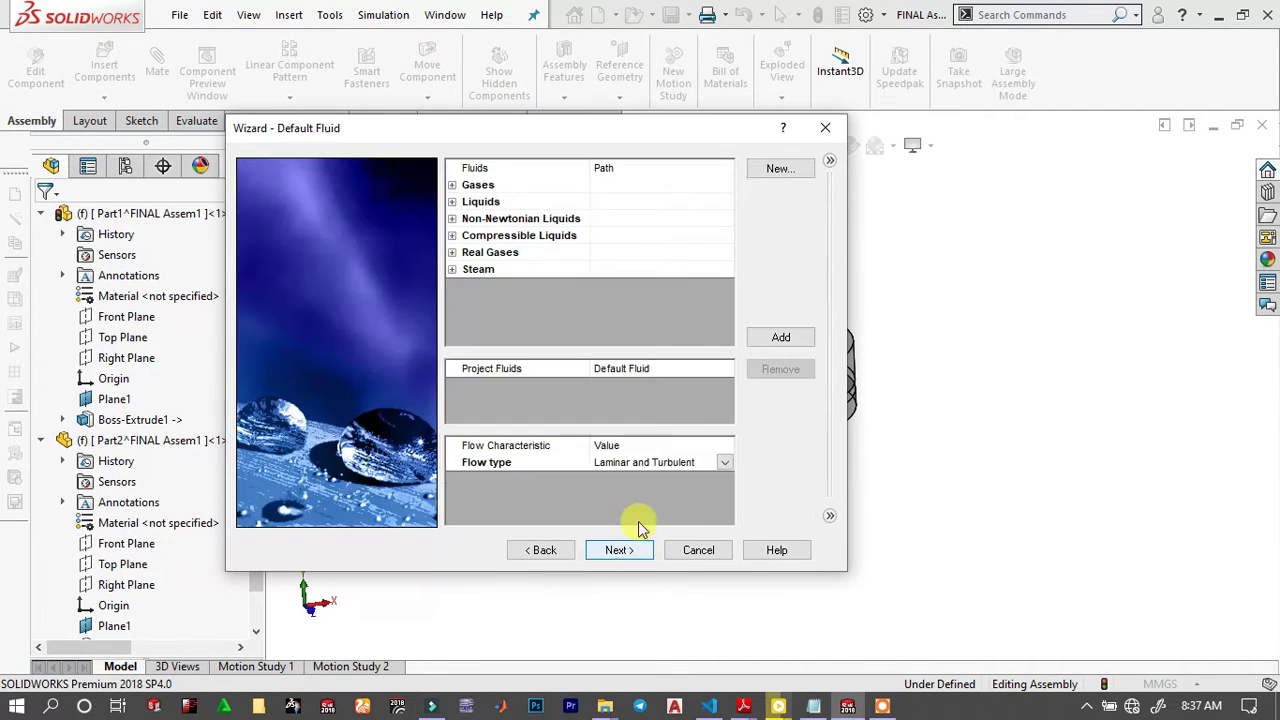
# Add Air as the default fluid with humidity considered, and finish the project with the default wall and ambient conditions.
pyautogui.click(452, 186)
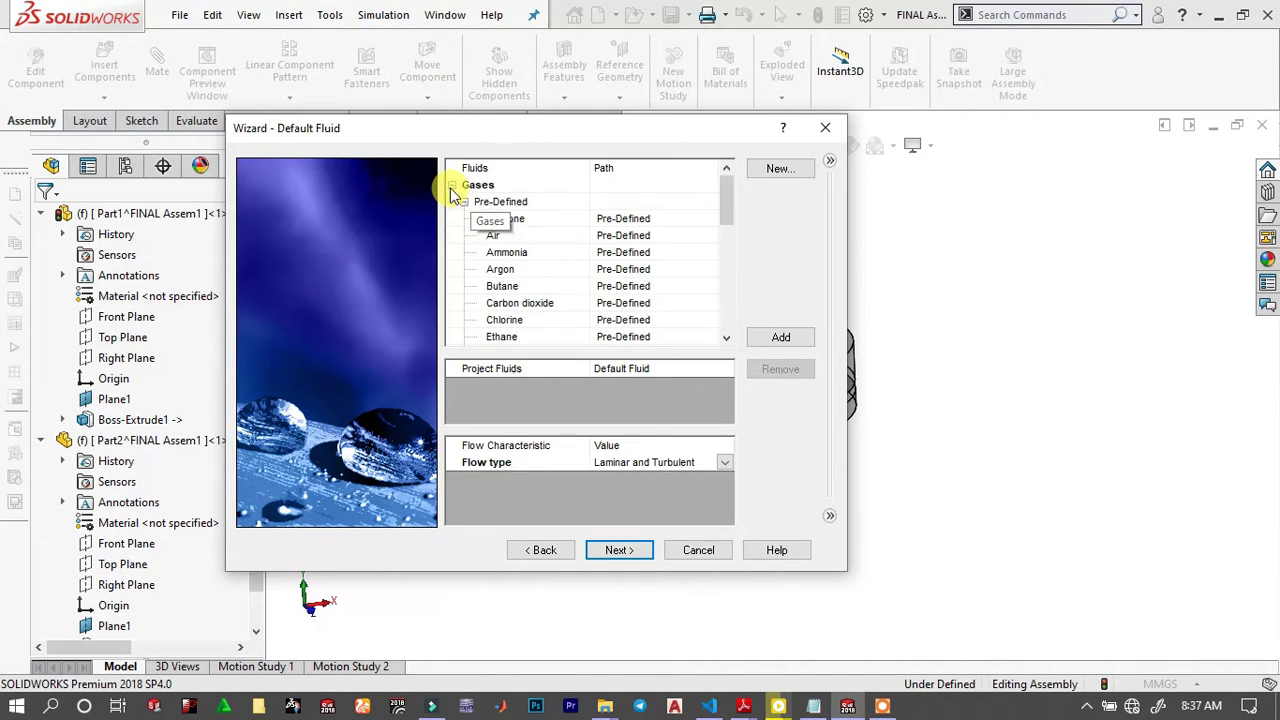
pyautogui.doubleClick(495, 232)
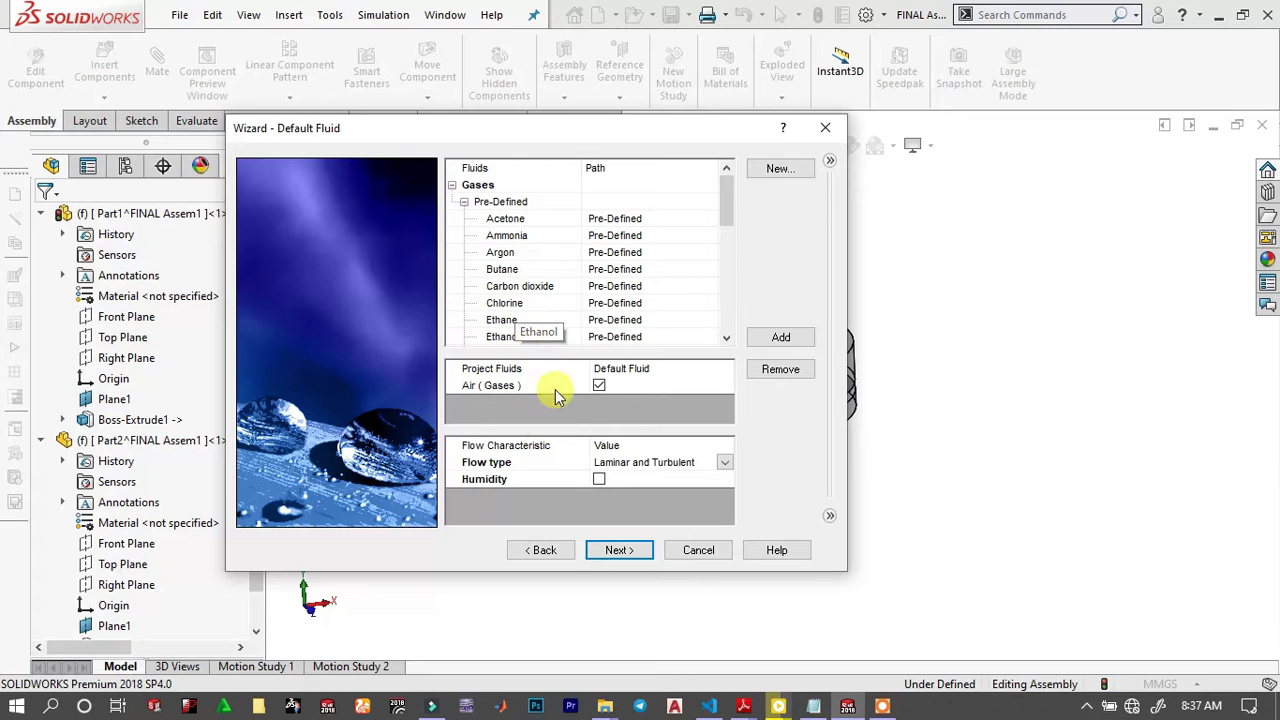
pyautogui.click(599, 480)
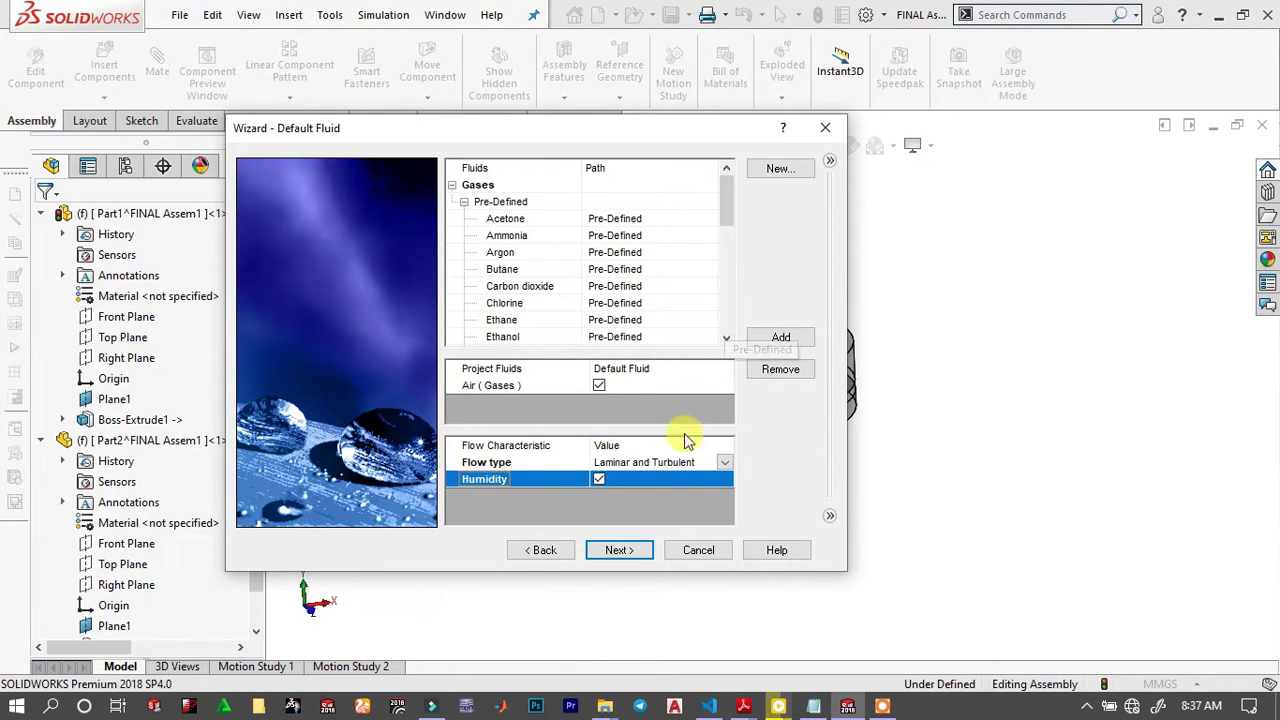
pyautogui.click(624, 553)
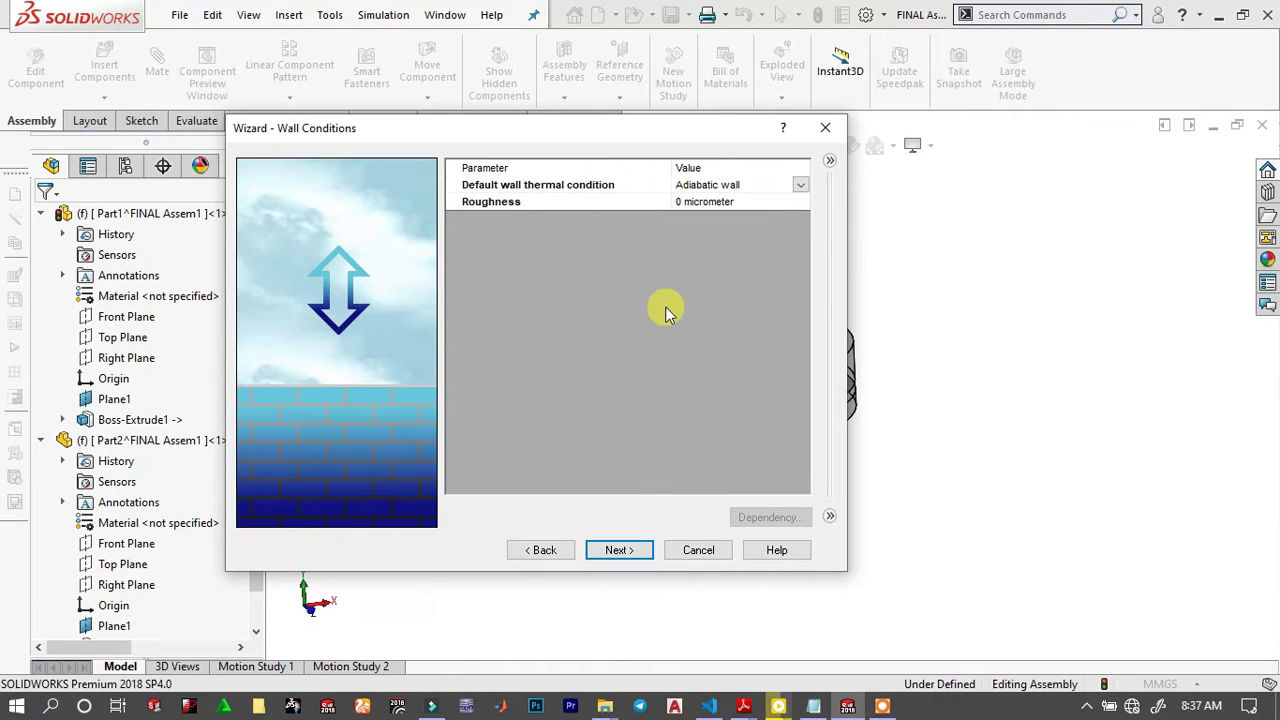
pyautogui.click(620, 552)
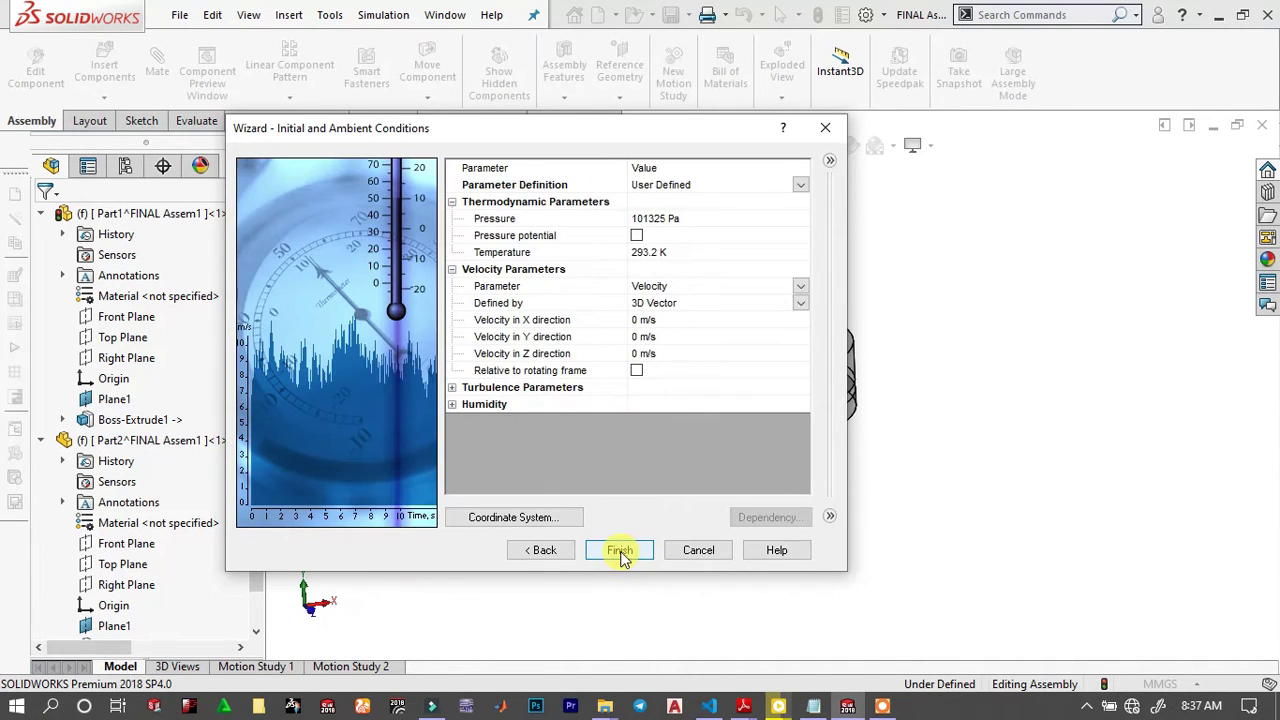
pyautogui.click(620, 553)
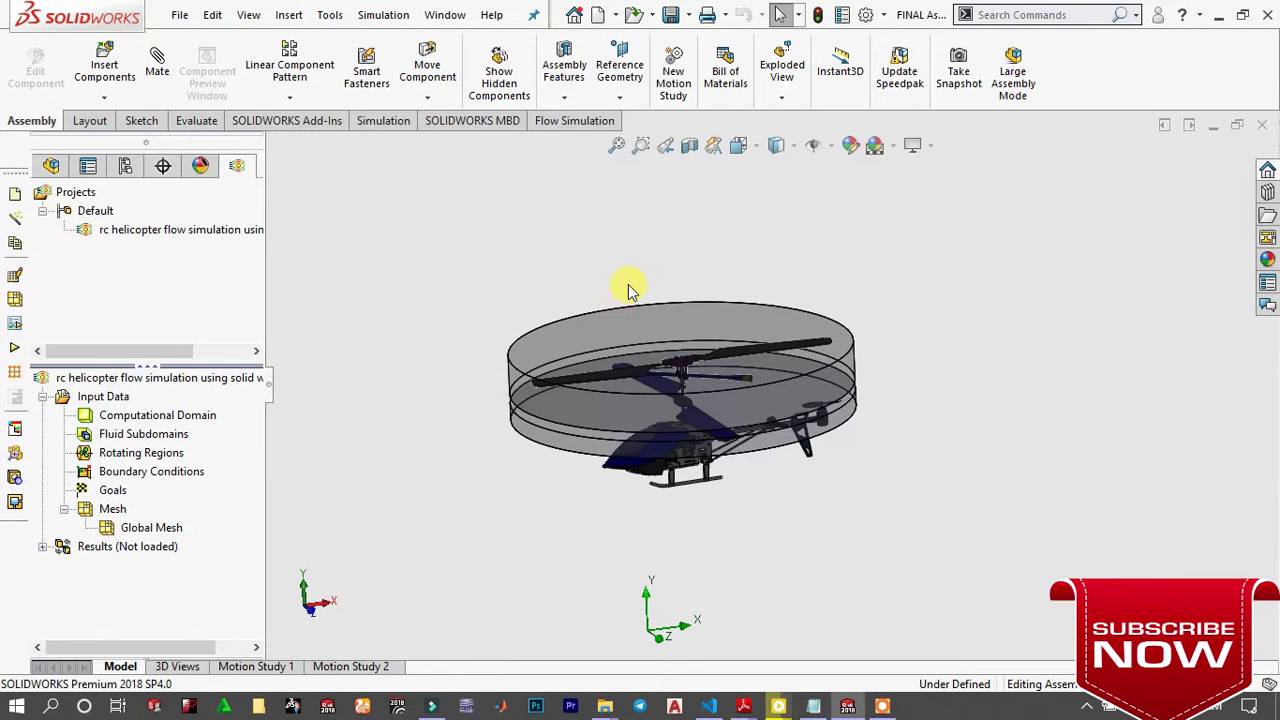
# Shrink the computational domain around the helicopter to about -0.261 to 0.272 m in X and 0 to 0.405 m in Y.
pyautogui.moveTo(651, 231); pyautogui.dragTo(571, 286, button='middle')
pyautogui.click(739, 145)
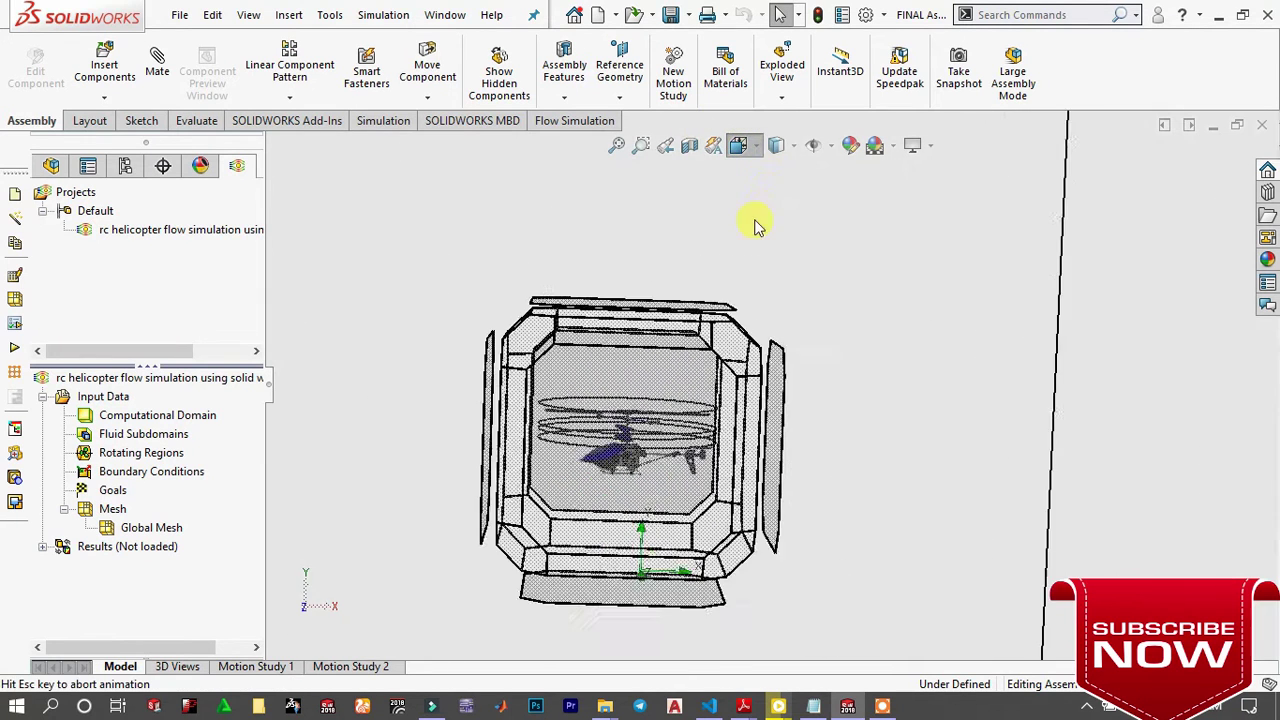
pyautogui.click(690, 370)
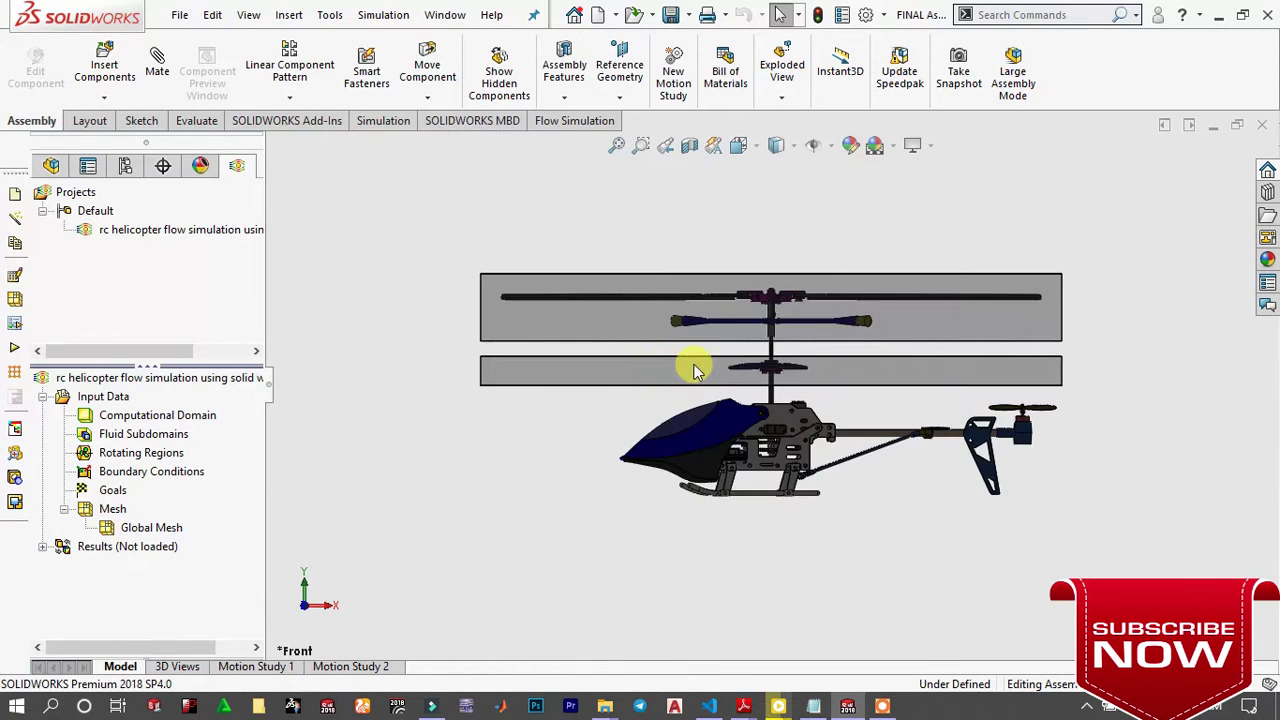
pyautogui.scroll(8, 743, 370)
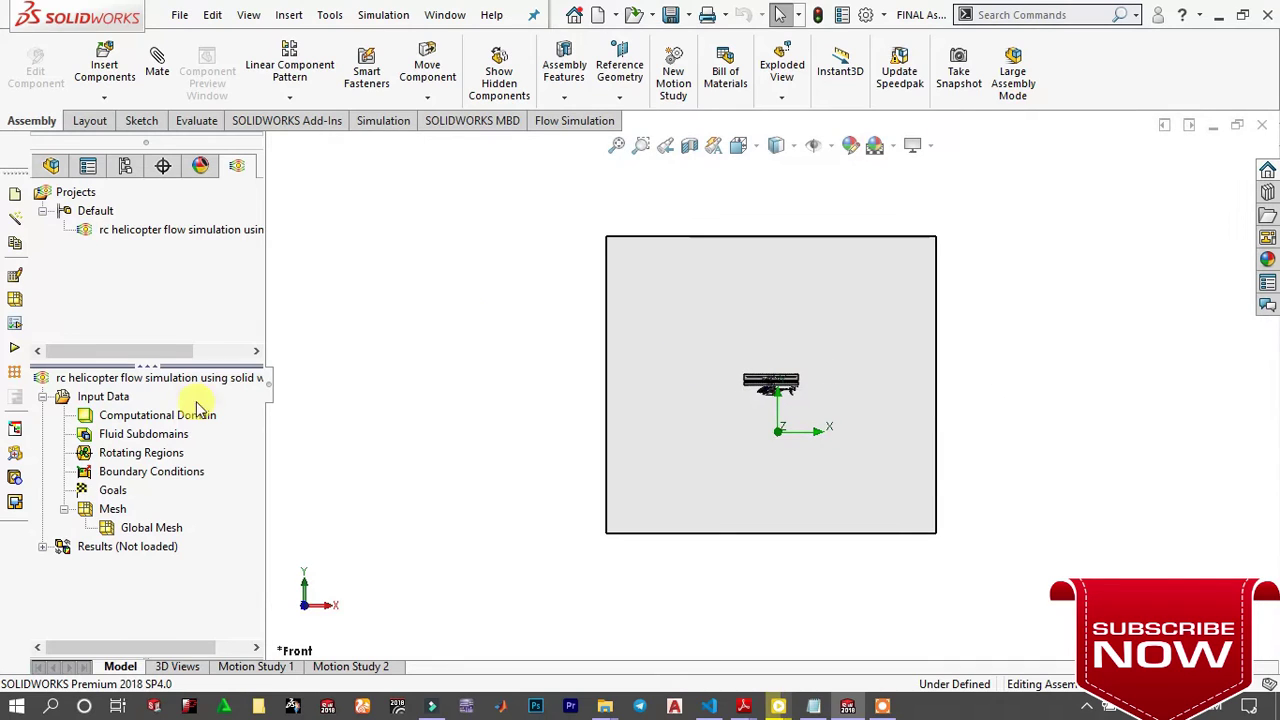
pyautogui.click(165, 418)
pyautogui.rightClick(170, 418)
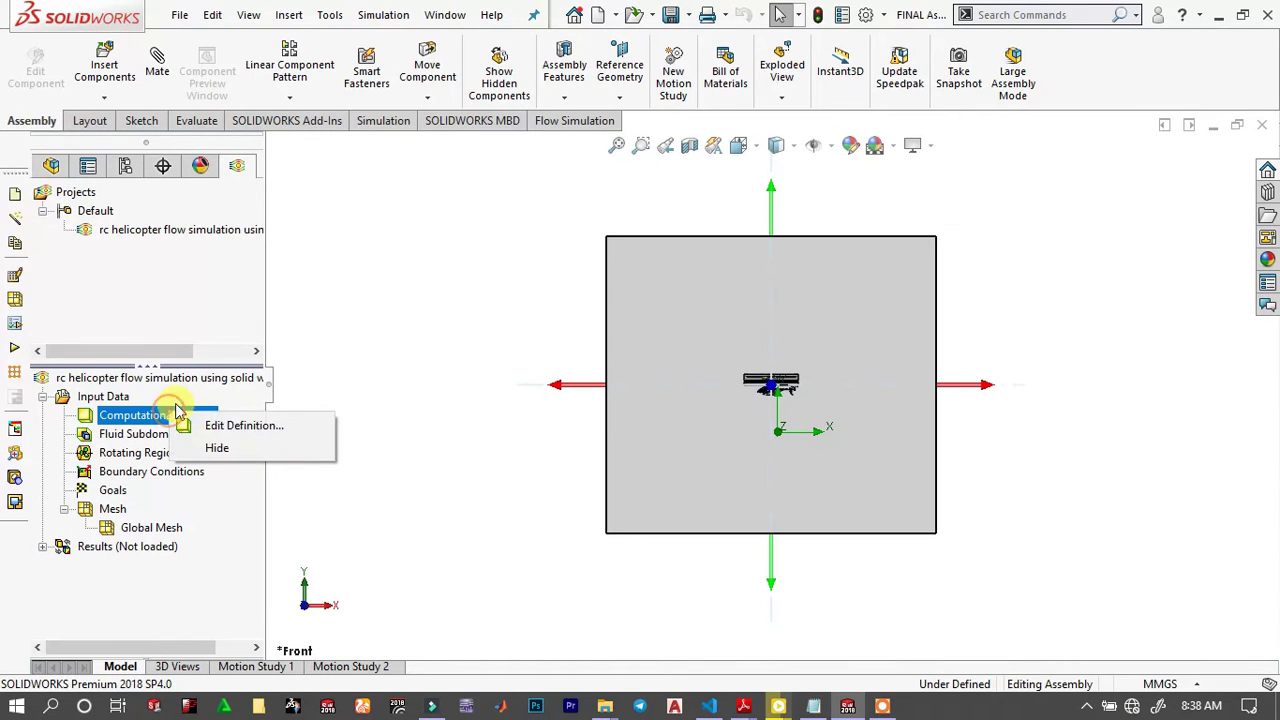
pyautogui.click(305, 421)
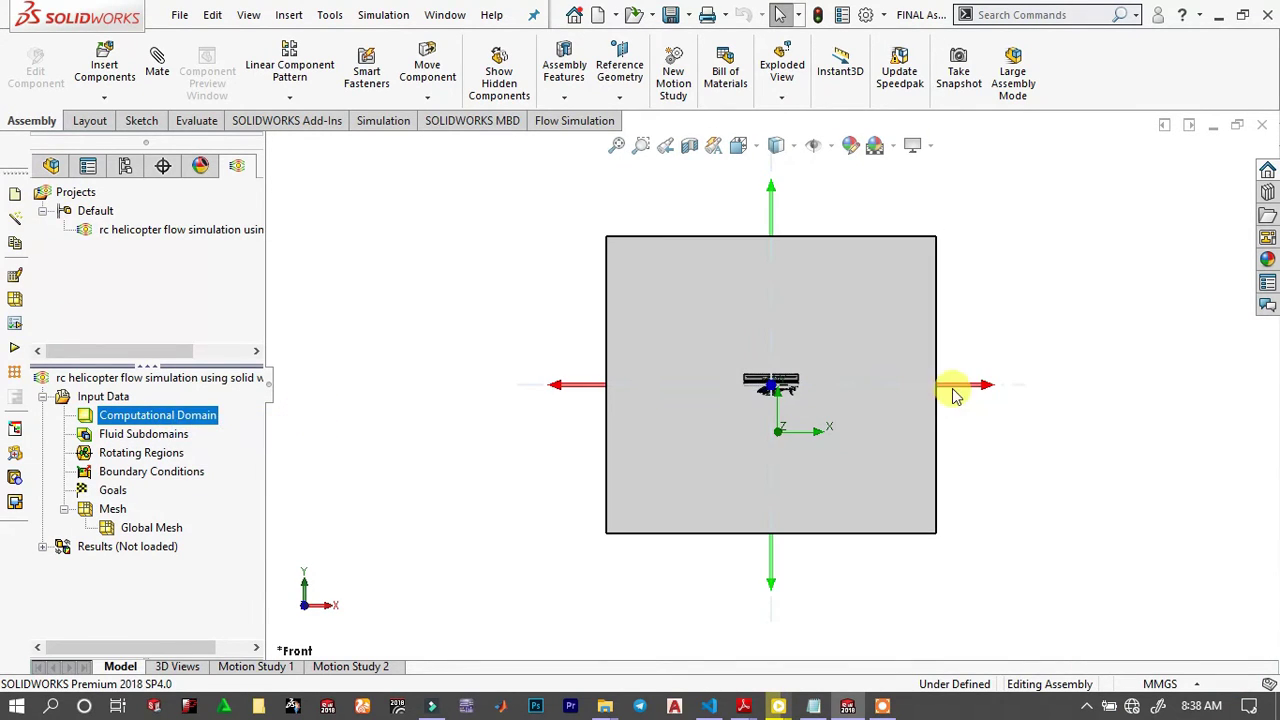
pyautogui.moveTo(986, 386); pyautogui.dragTo(889, 400)
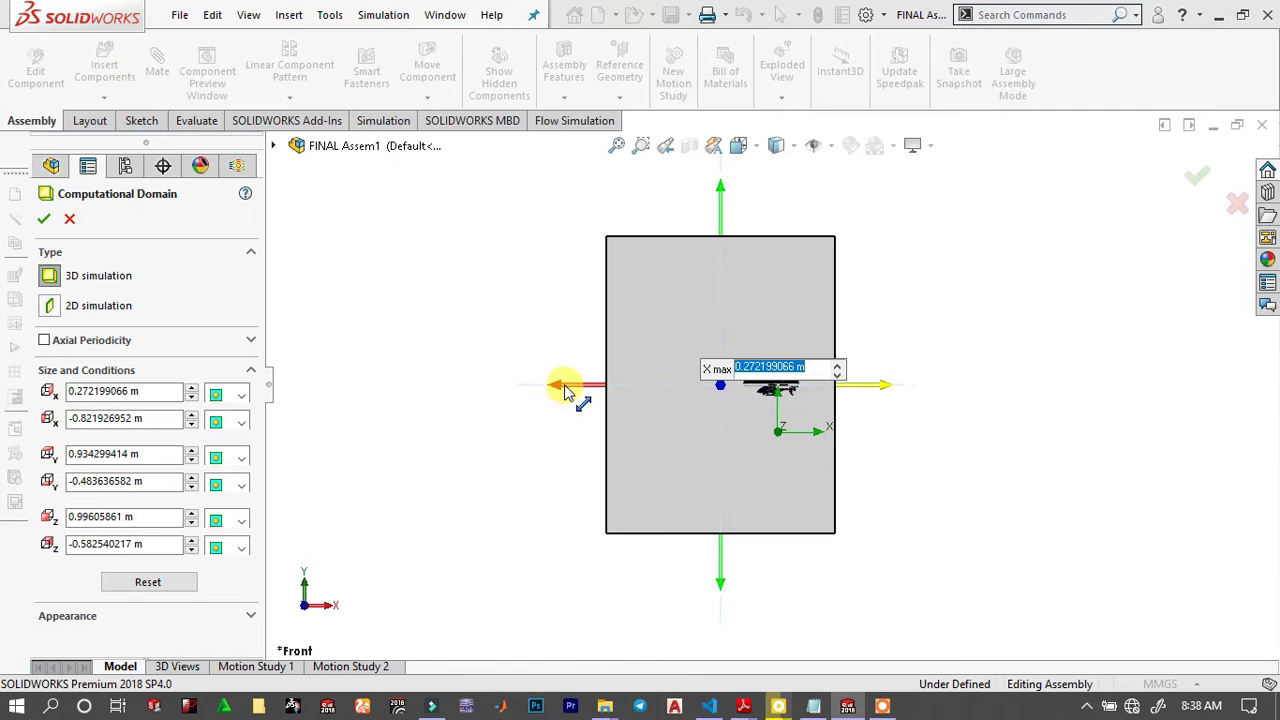
pyautogui.moveTo(565, 390); pyautogui.dragTo(677, 392)
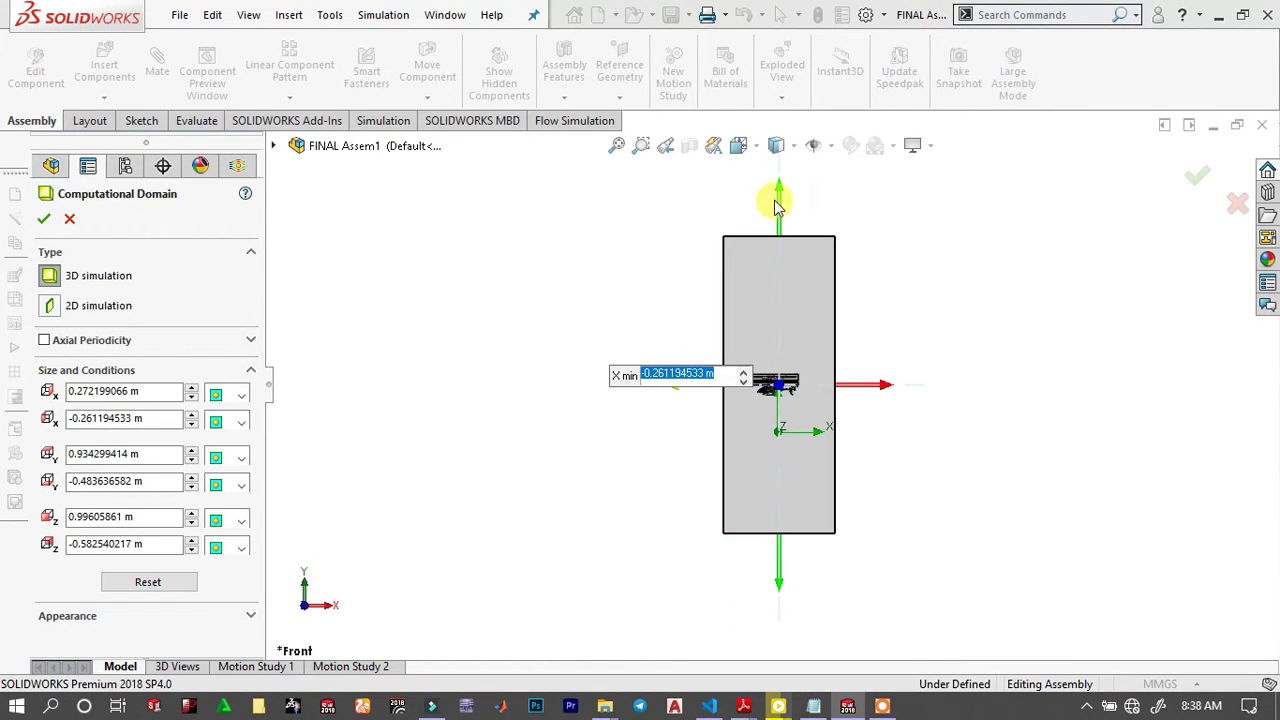
pyautogui.moveTo(780, 195); pyautogui.dragTo(789, 343)
pyautogui.moveTo(786, 594); pyautogui.dragTo(786, 466)
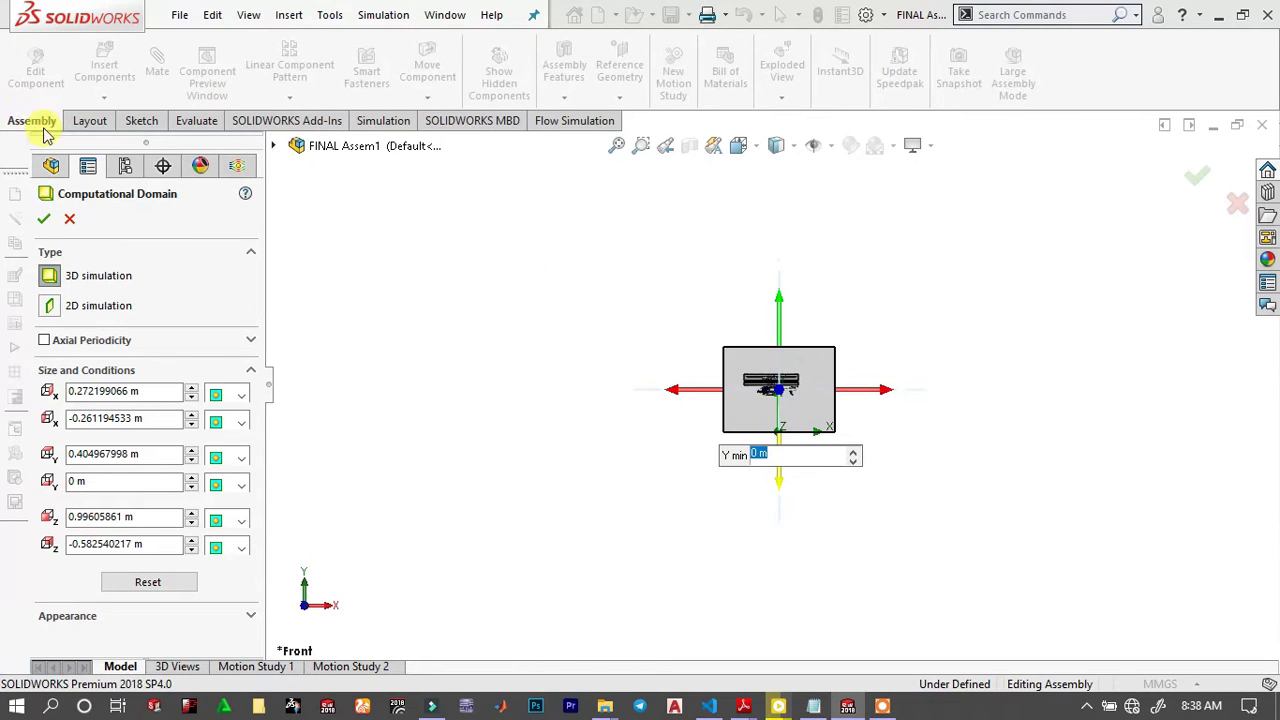
# Shrink the computational domain along Z to run from 0 to about 0.456 m around the helicopter, and accept it.
pyautogui.hotkey('ctrl', '3')
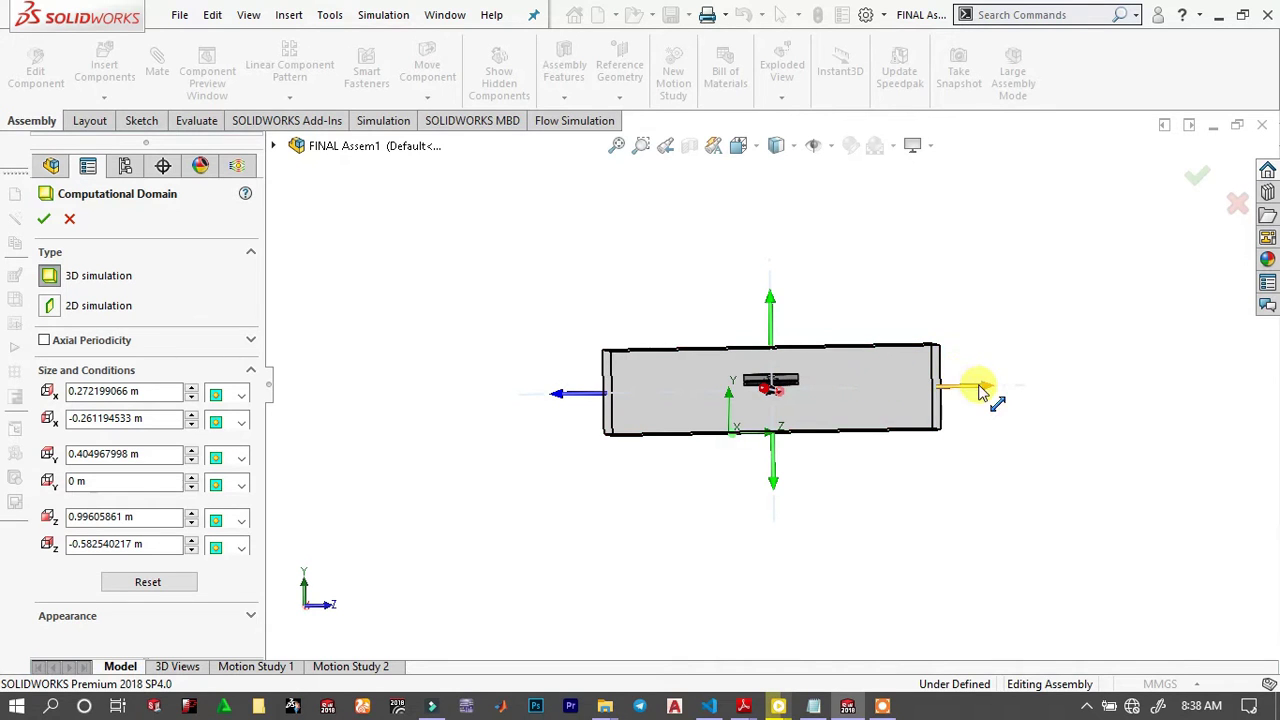
pyautogui.moveTo(982, 392); pyautogui.dragTo(880, 390)
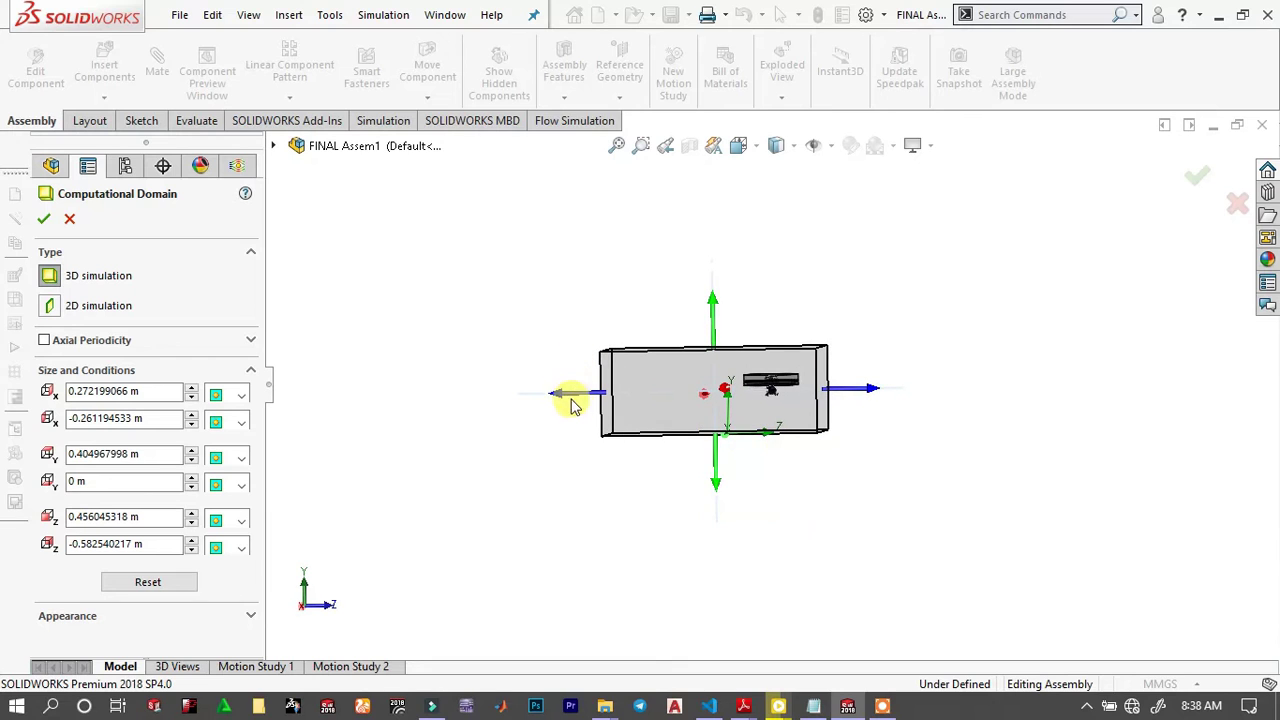
pyautogui.moveTo(577, 400); pyautogui.dragTo(690, 392)
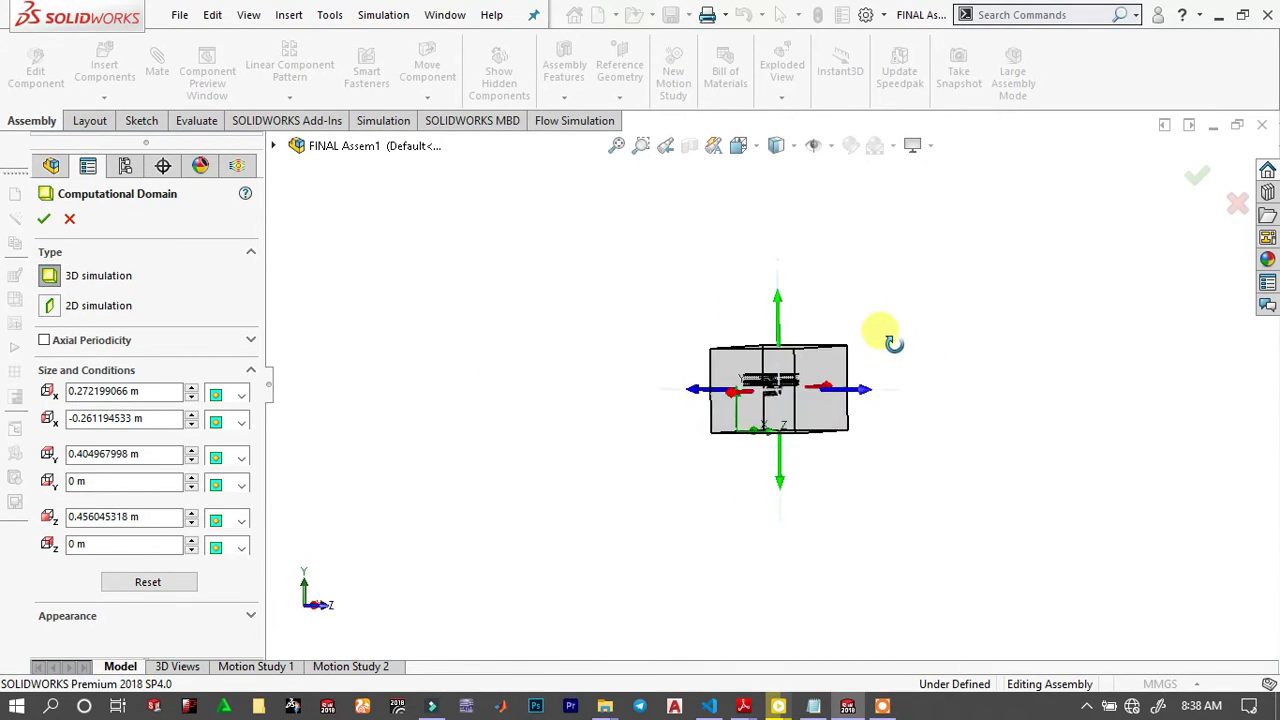
pyautogui.moveTo(945, 330); pyautogui.dragTo(1168, 331, button='middle')
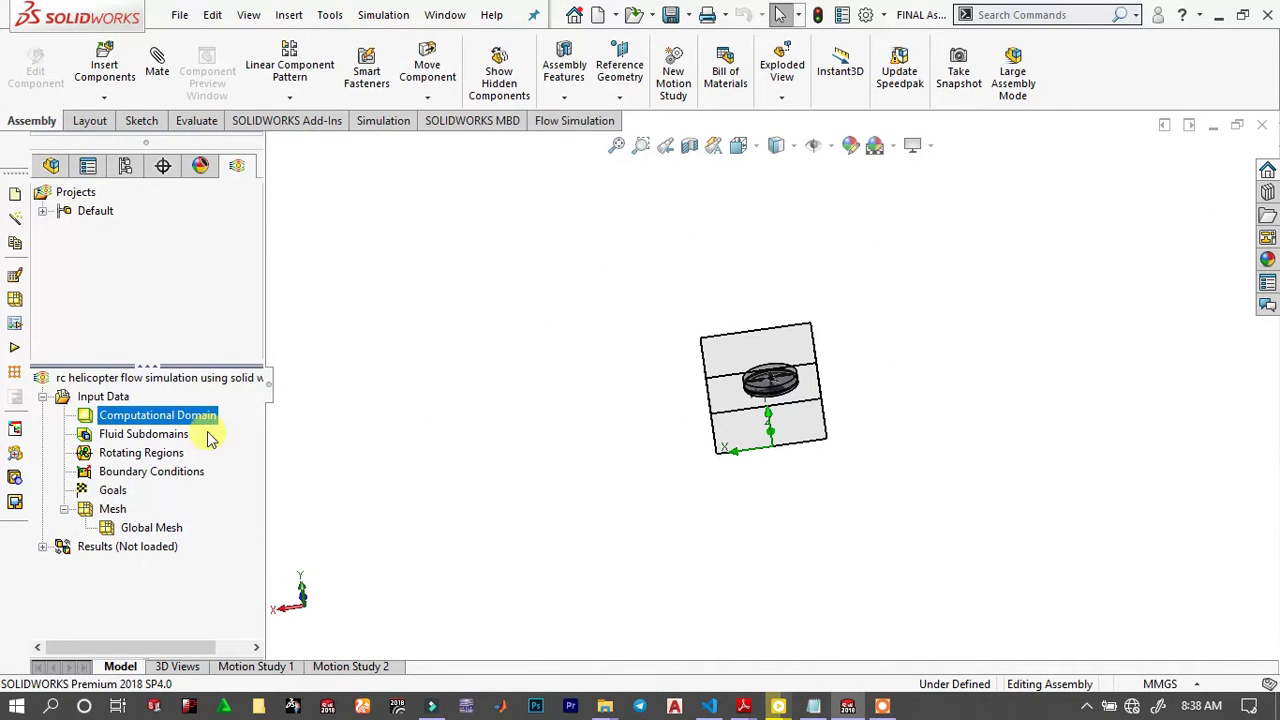
# Hide the computational domain so only the helicopter and its rotor discs are displayed.
pyautogui.click(160, 455)
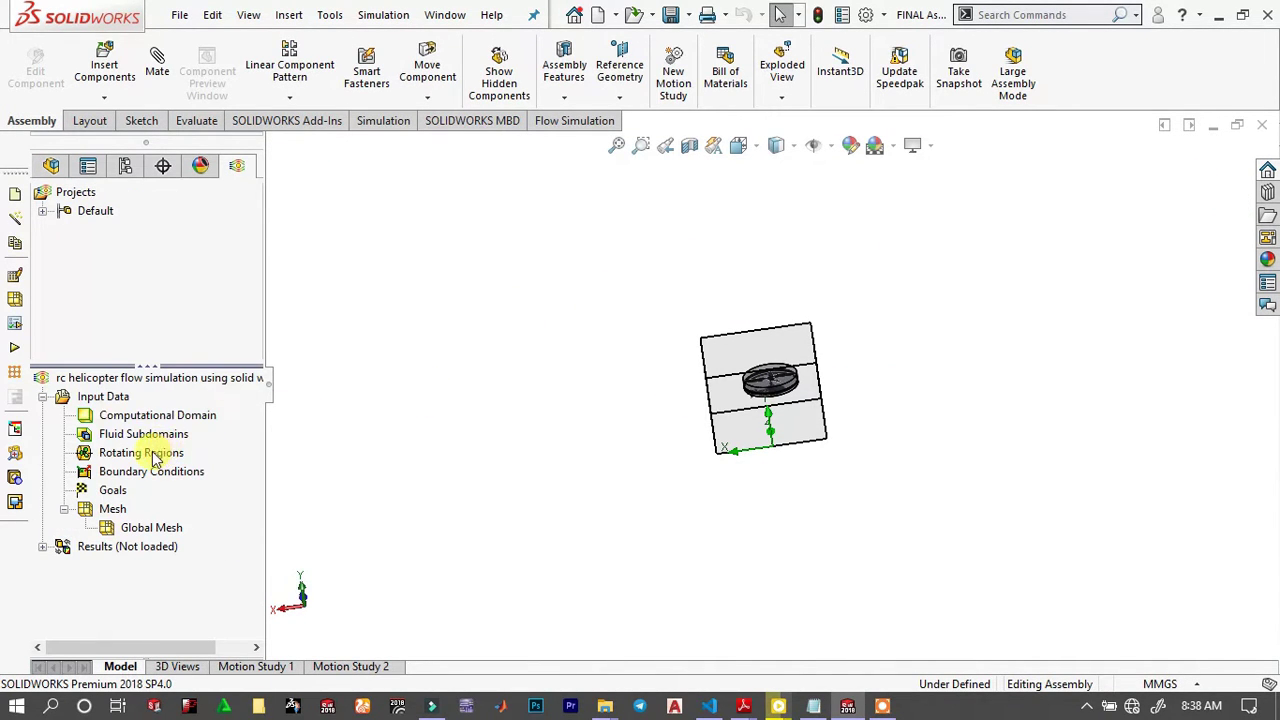
pyautogui.moveTo(634, 423)
pyautogui.mouseDown(button='middle')
pyautogui.moveTo(900, 386)
pyautogui.moveTo(537, 337)
pyautogui.moveTo(560, 390)
pyautogui.moveTo(529, 309)
pyautogui.mouseUp(button='middle')
pyautogui.scroll(-5, 686, 371)
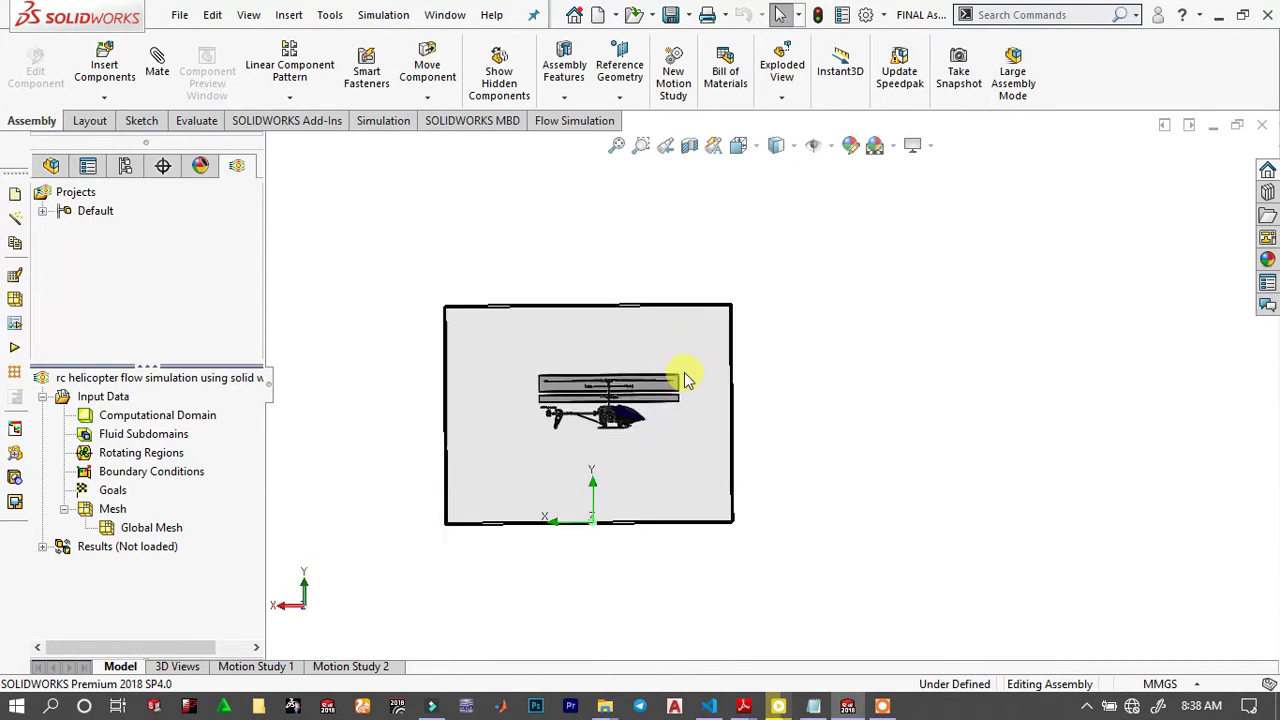
pyautogui.hotkey('ctrl', '7')
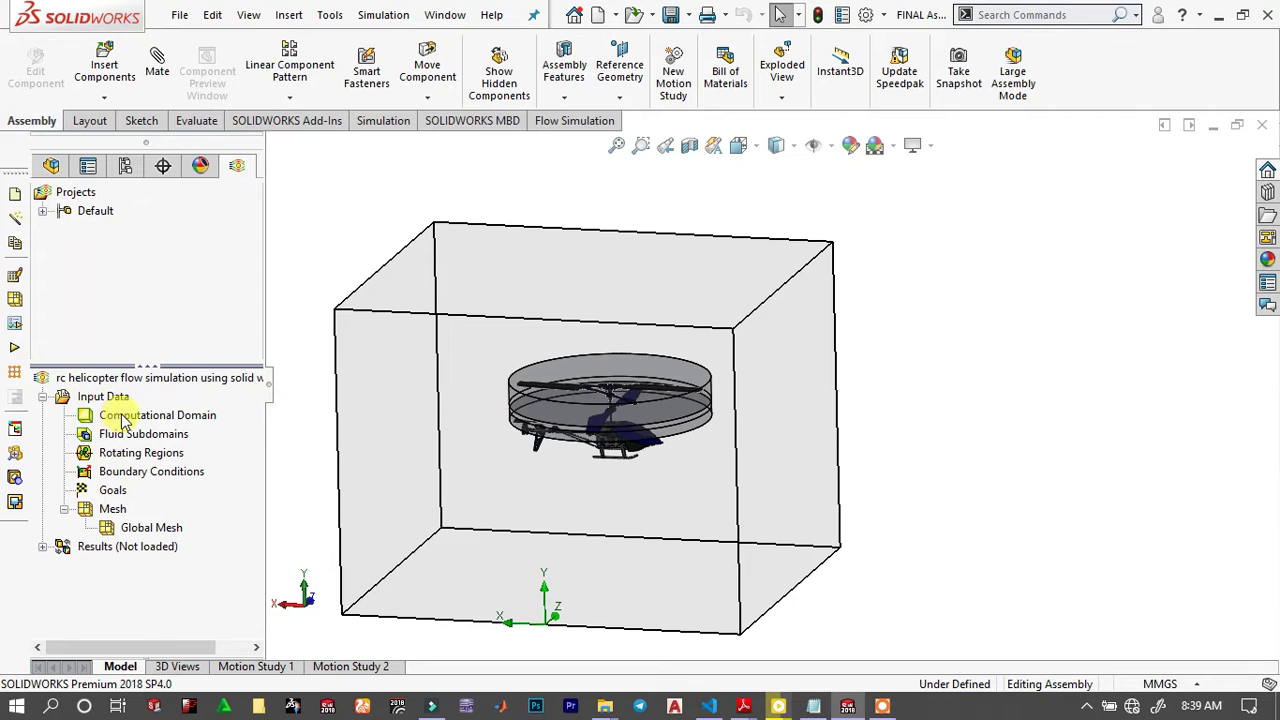
pyautogui.click(122, 417)
pyautogui.rightClick(122, 420)
pyautogui.click(168, 448)
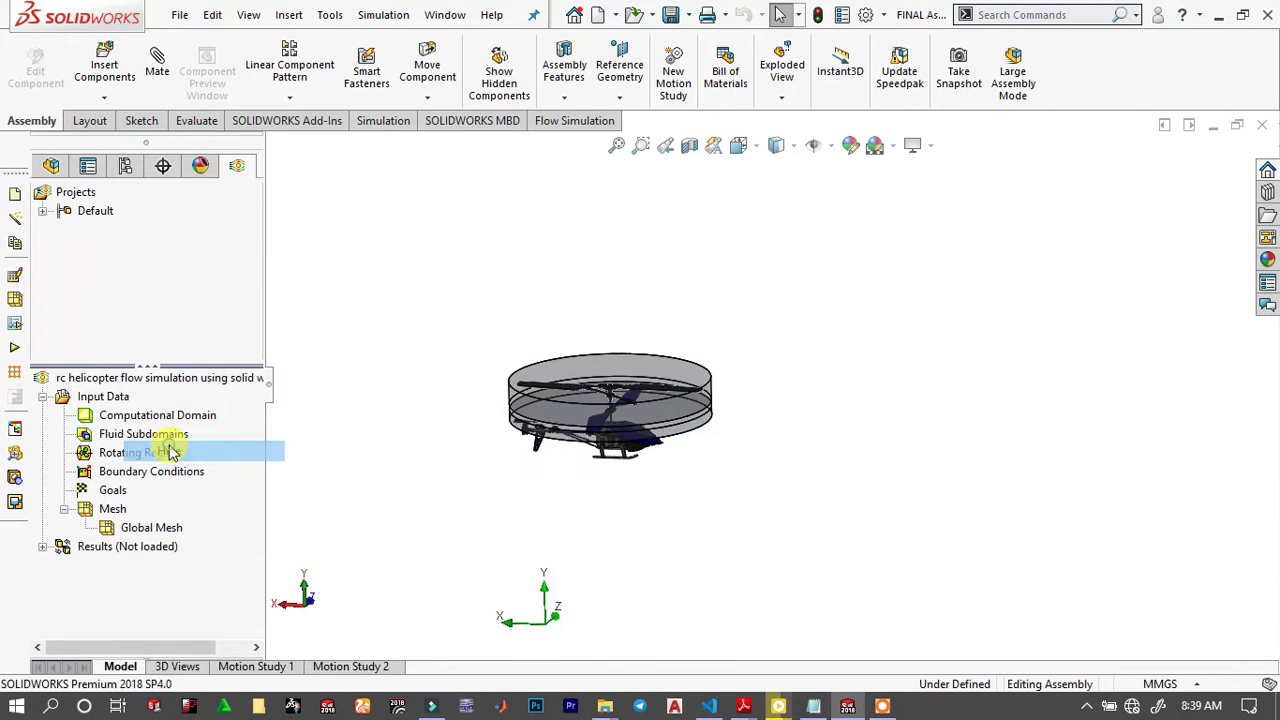
# Turn off the transparency of the upper and lower rotor discs.
pyautogui.scroll(-6, 609, 403)
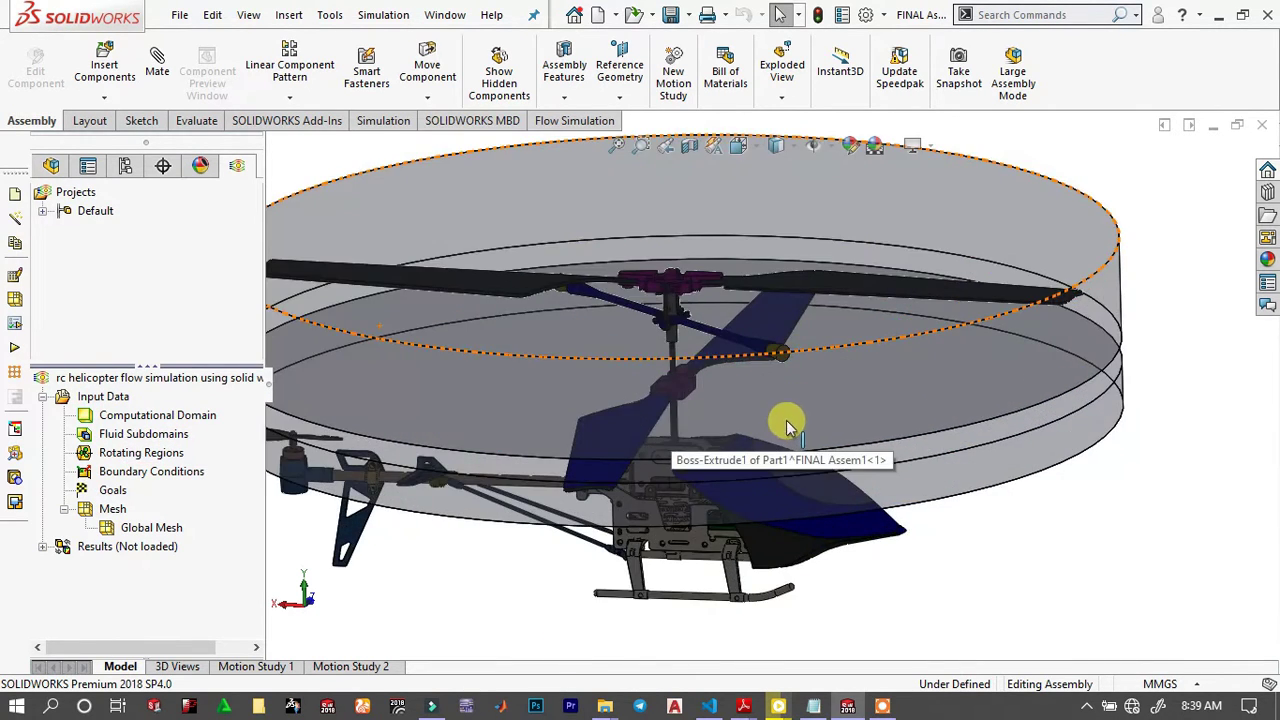
pyautogui.moveTo(659, 432); pyautogui.dragTo(385, 482, button='middle')
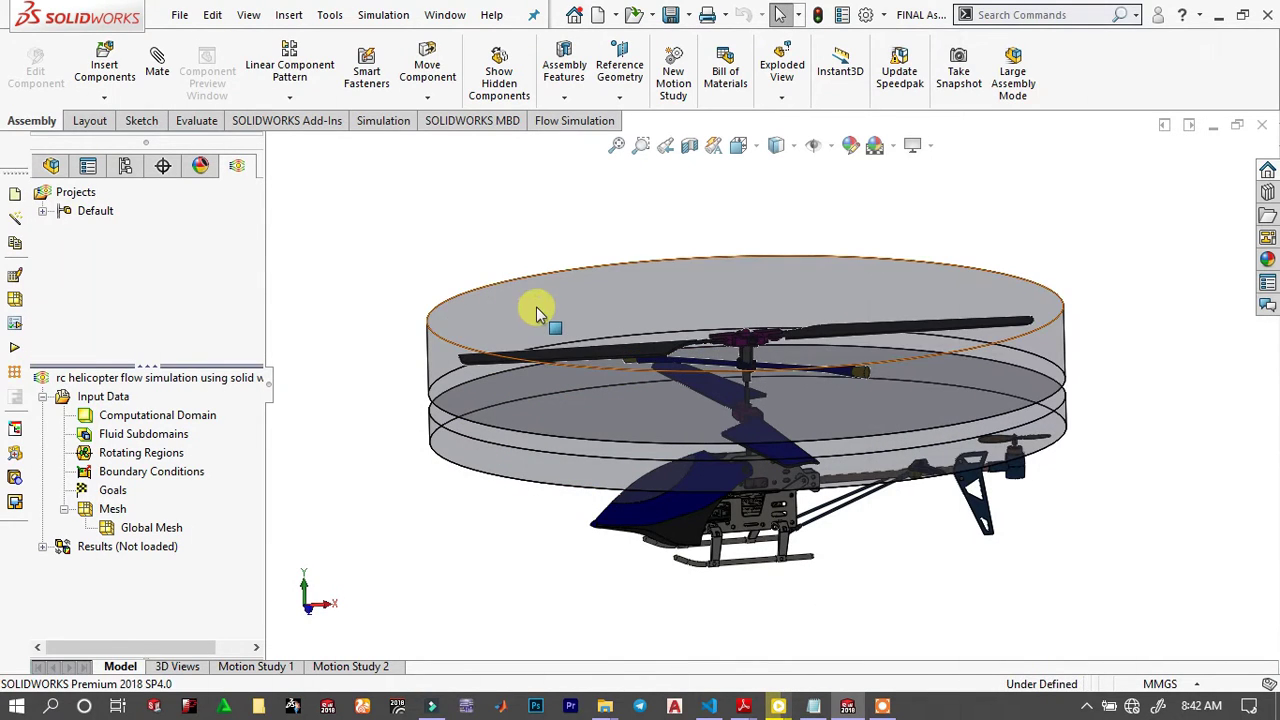
pyautogui.click(537, 306)
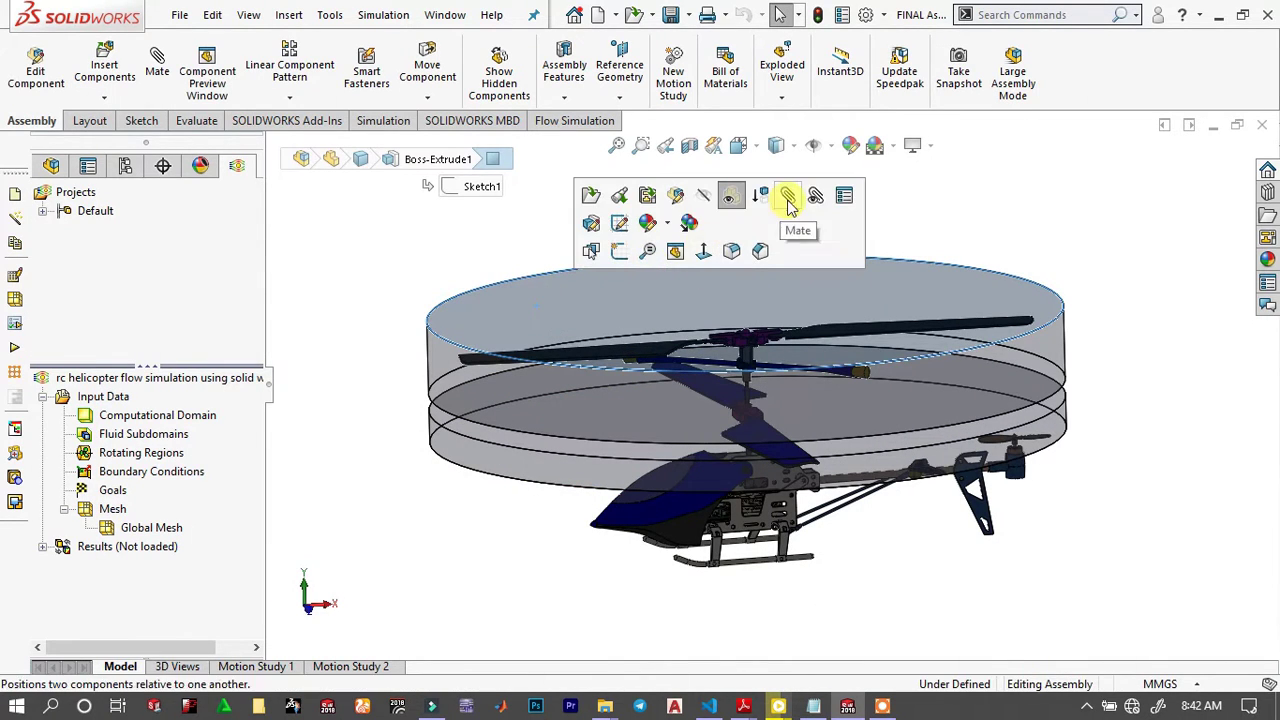
pyautogui.click(743, 199)
pyautogui.click(447, 450)
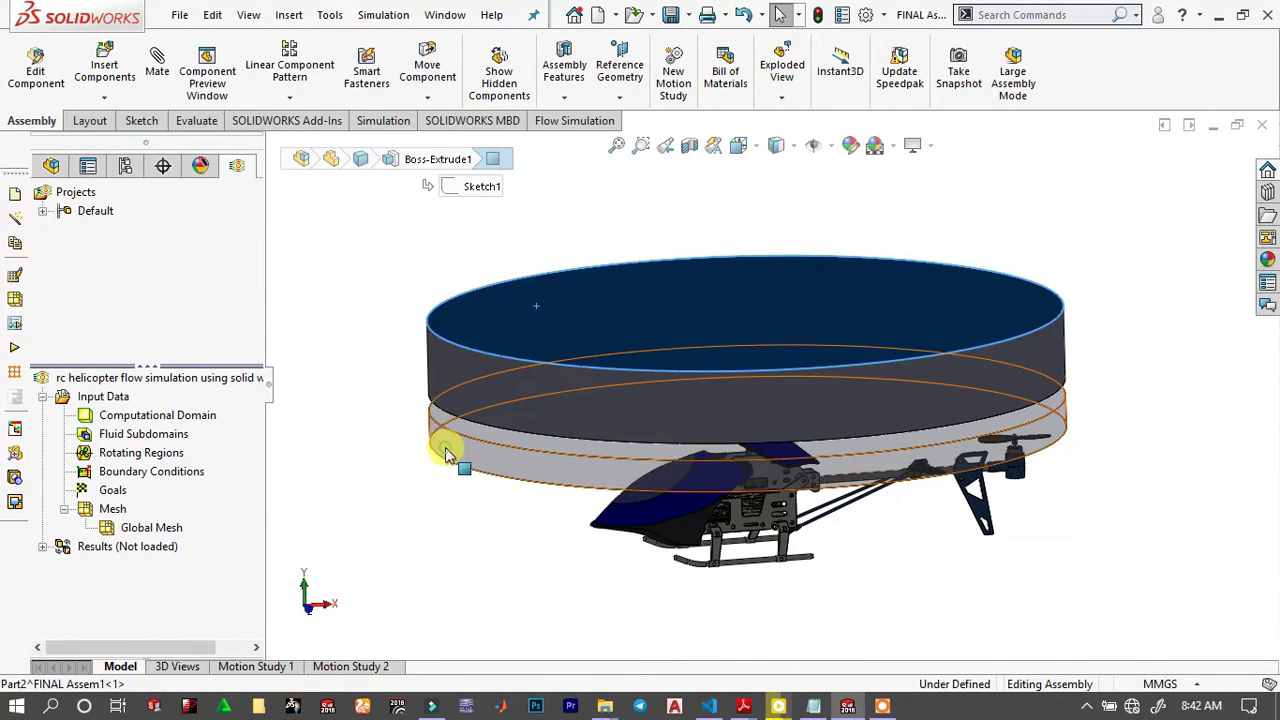
pyautogui.click(639, 335)
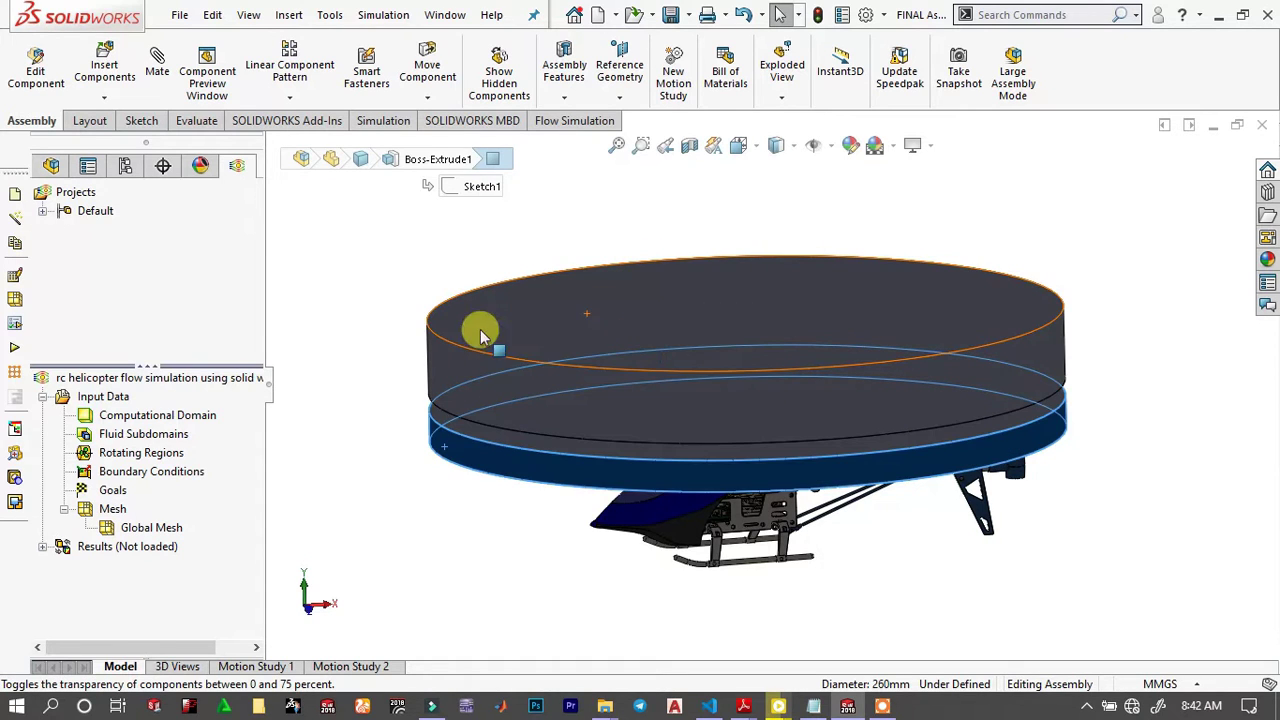
pyautogui.click(378, 320)
# Insert a rotating region on the upper rotor disc (Part1) with an angular velocity of 3000 rpm.
pyautogui.moveTo(378, 320); pyautogui.dragTo(436, 478, button='middle')
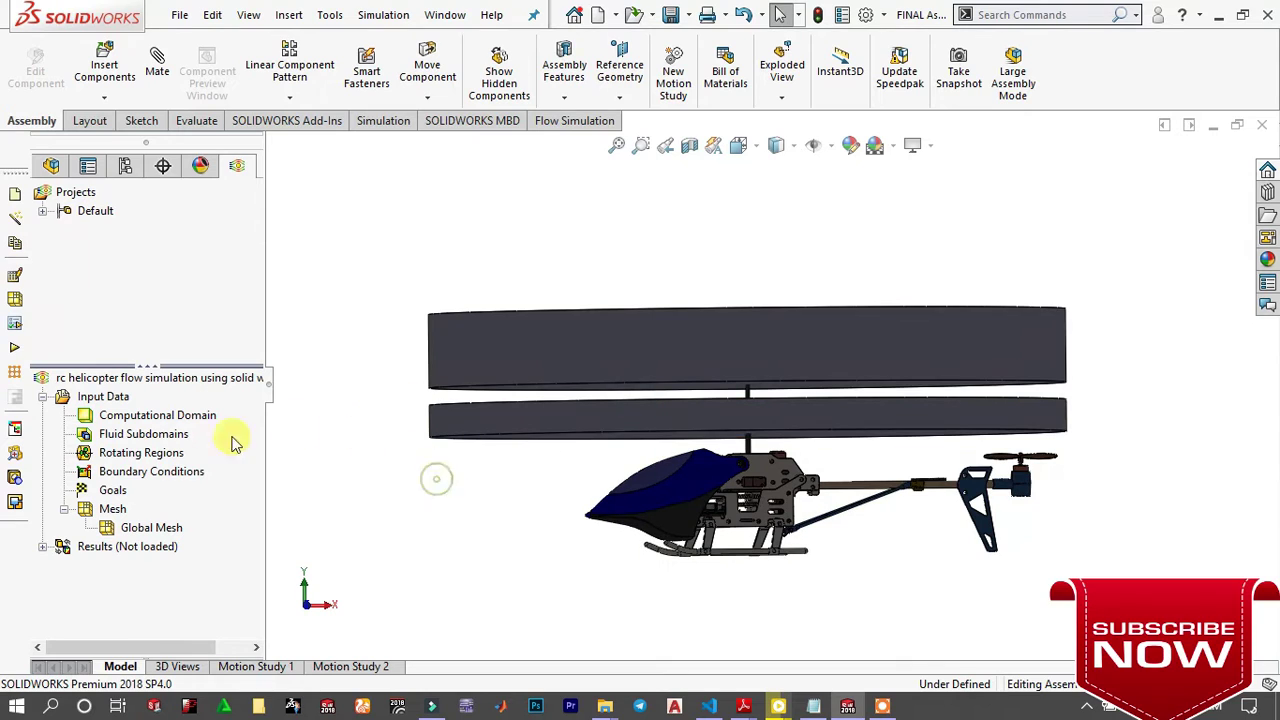
pyautogui.rightClick(164, 453)
pyautogui.click(228, 464)
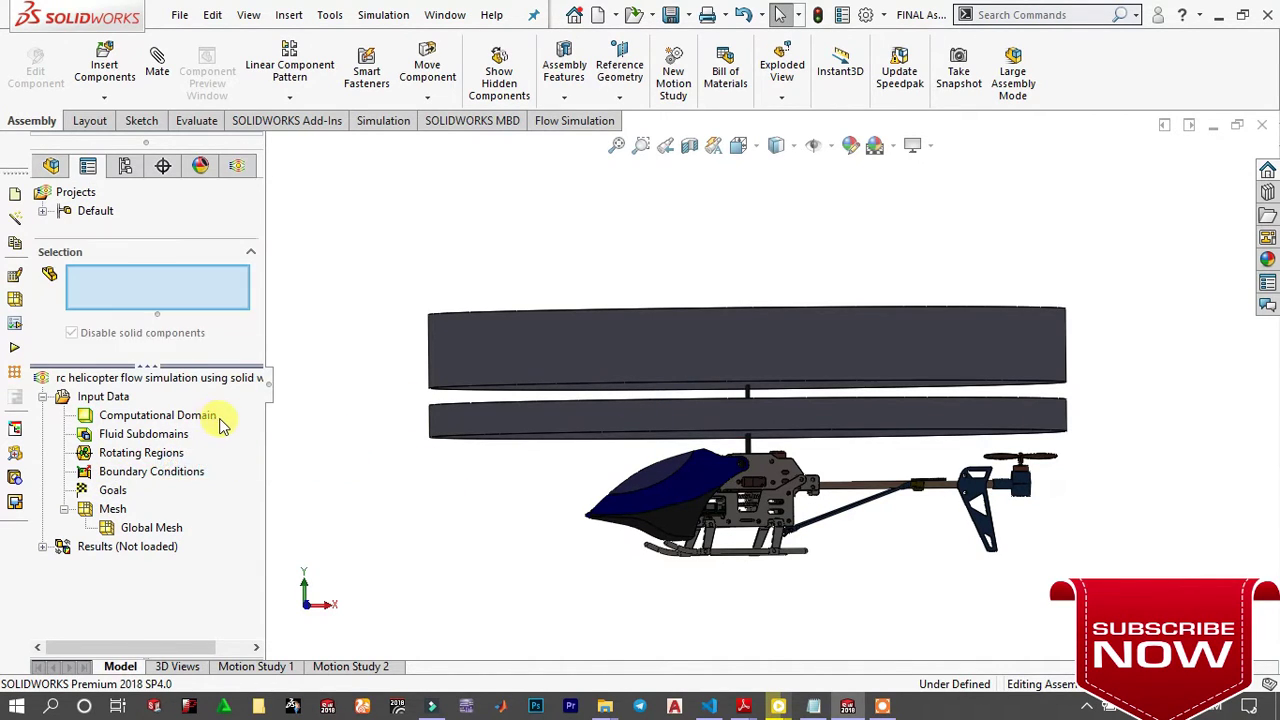
pyautogui.moveTo(180, 381); pyautogui.dragTo(65, 389)
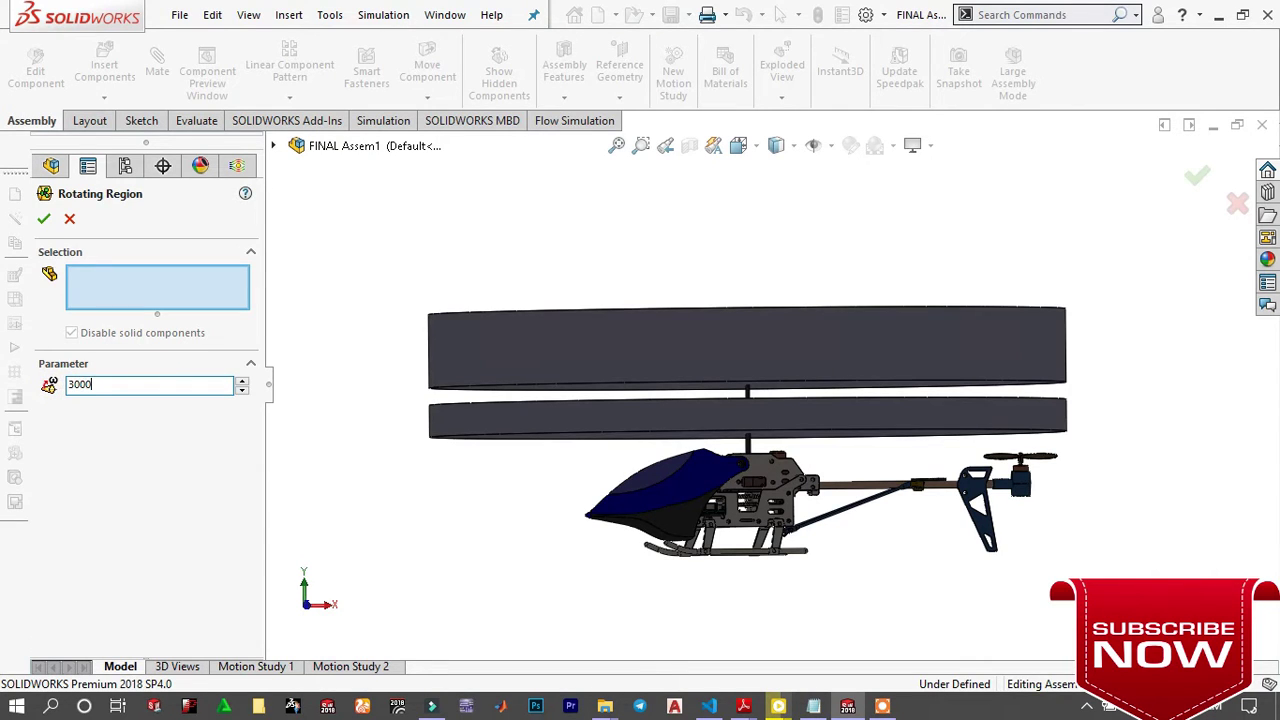
pyautogui.click(489, 357)
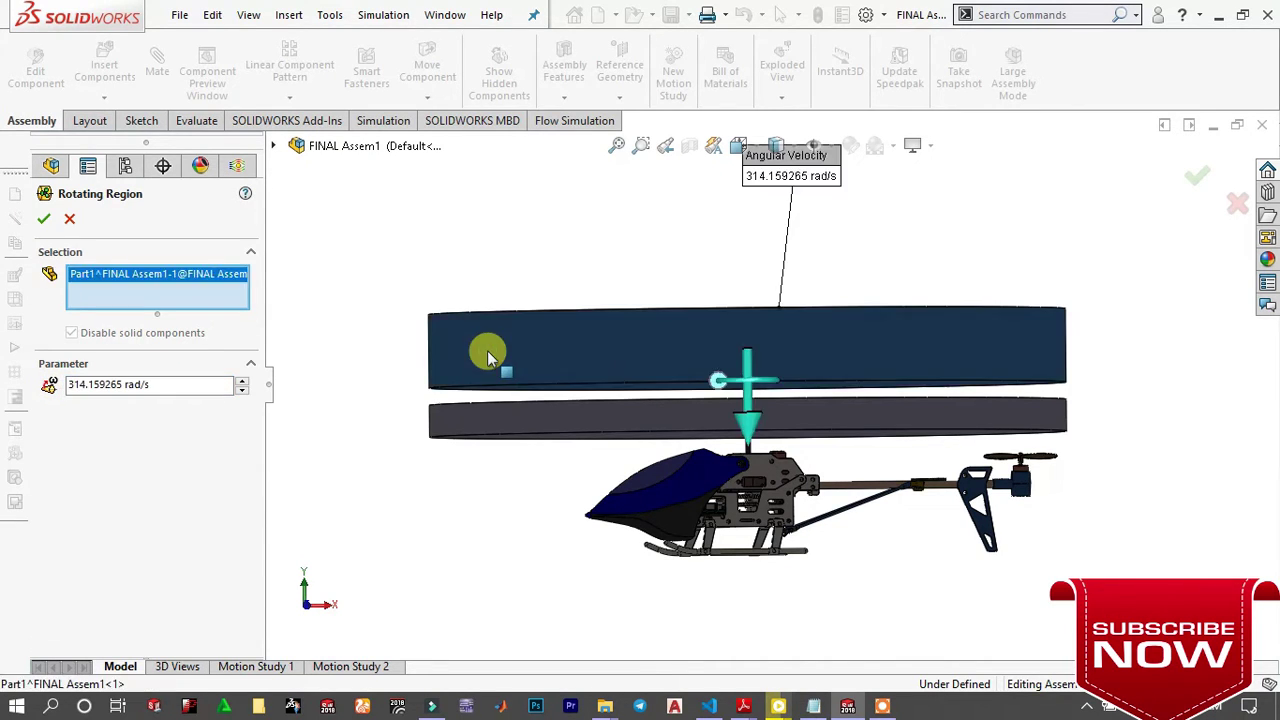
pyautogui.click(44, 220)
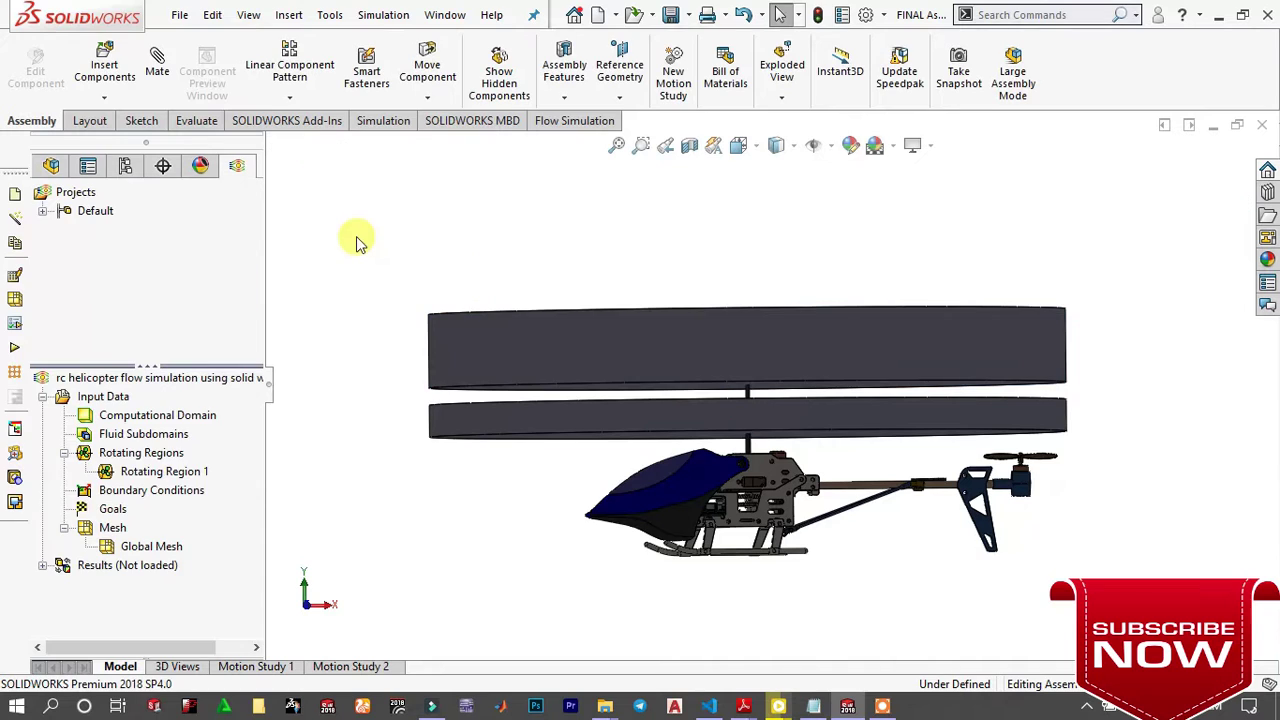
# Insert a second rotating region on the lower rotor disc (Part2) with an angular velocity of -3000 rpm.
pyautogui.rightClick(147, 455)
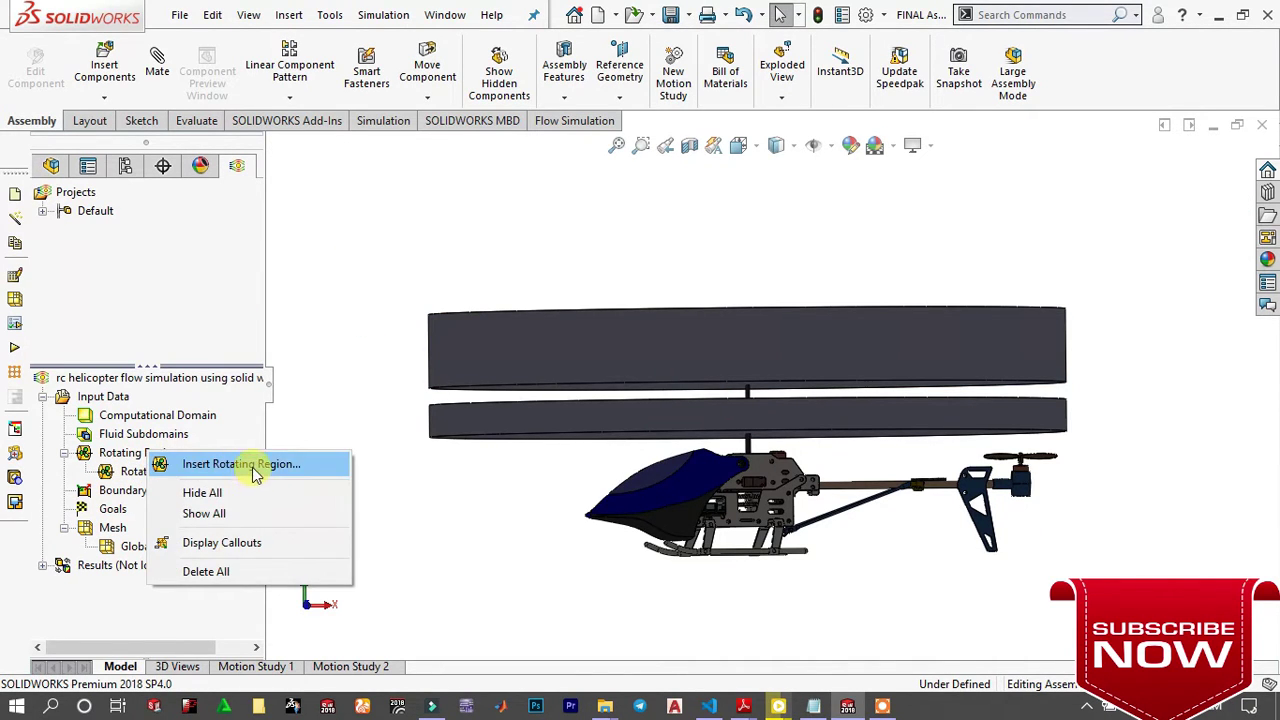
pyautogui.click(250, 467)
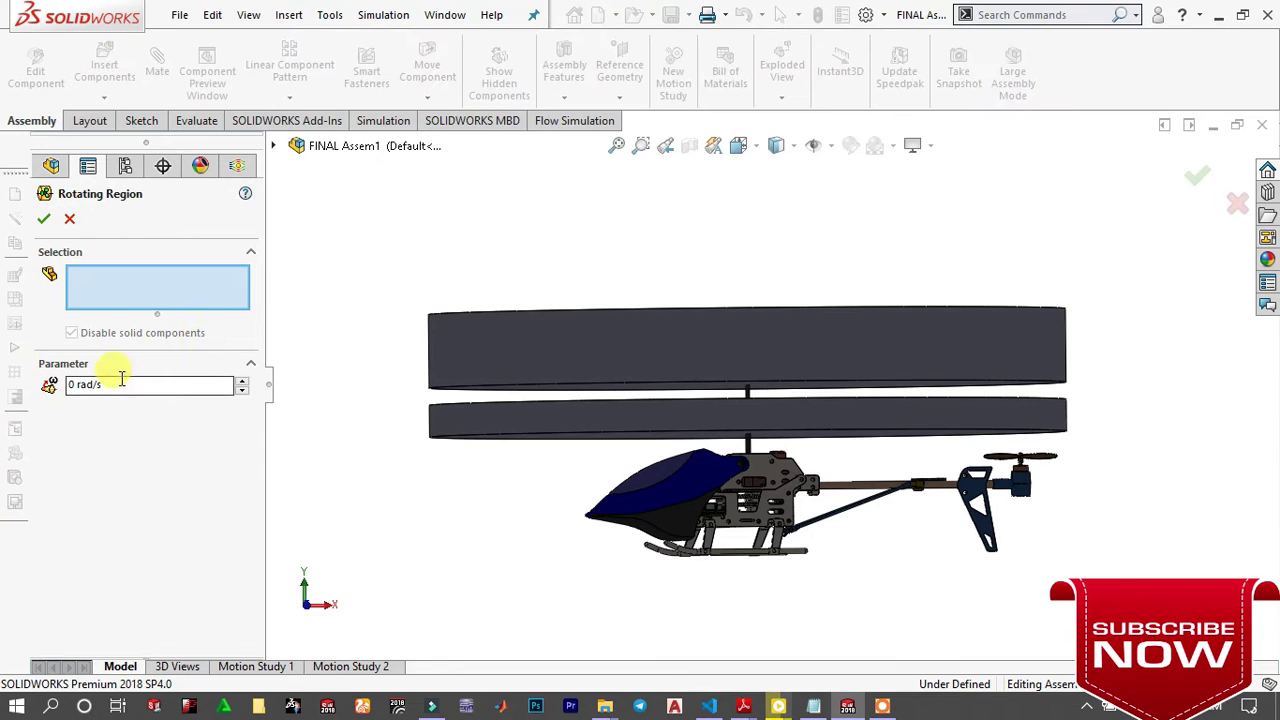
pyautogui.moveTo(118, 378); pyautogui.dragTo(62, 380)
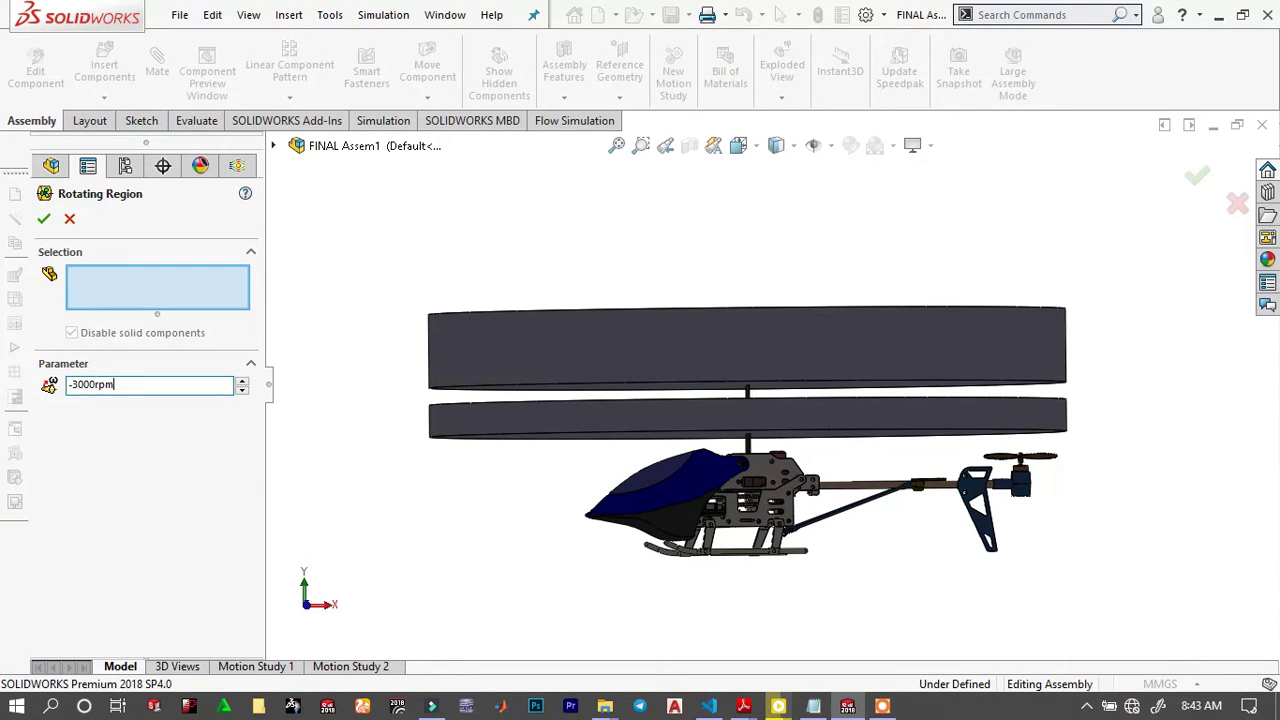
pyautogui.write('rpm')
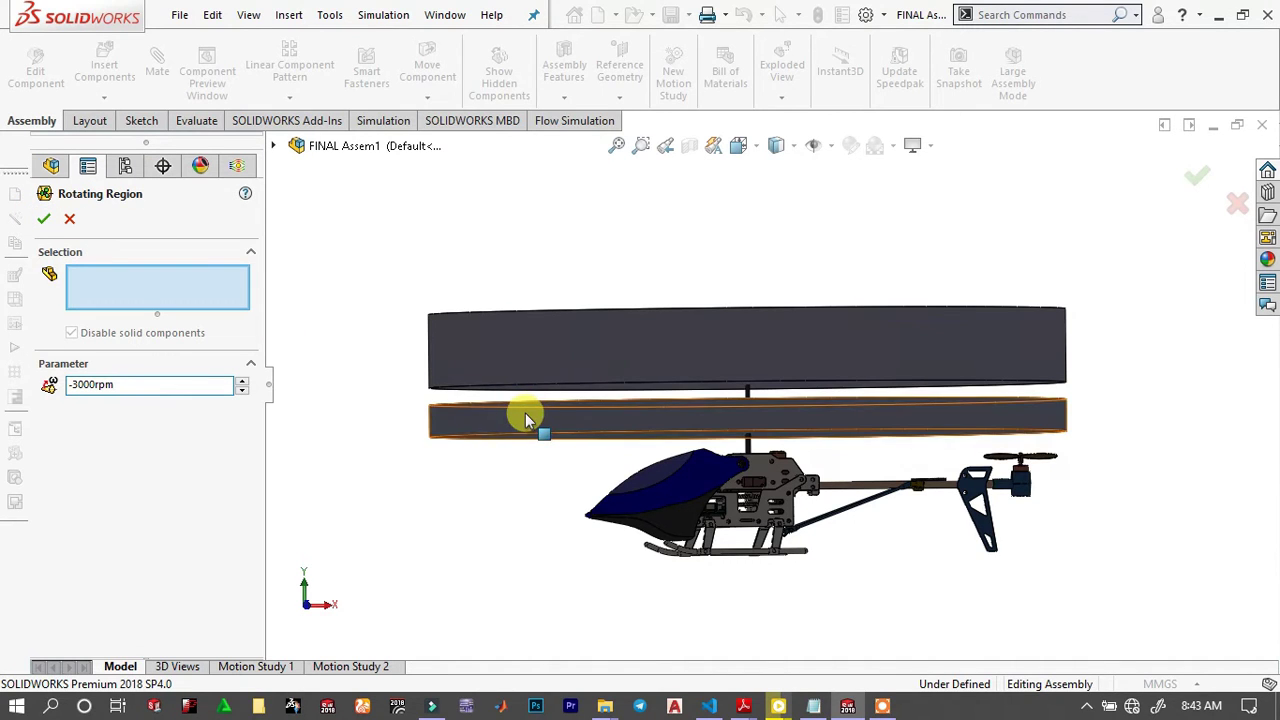
pyautogui.click(527, 418)
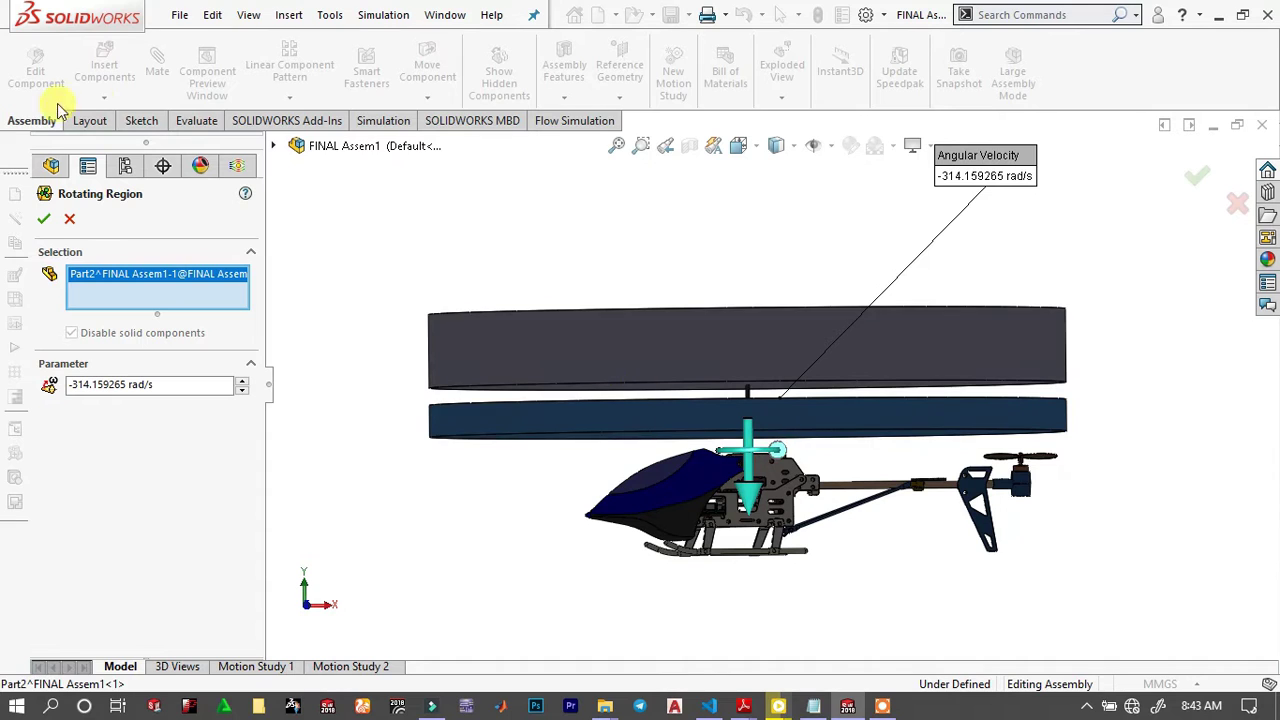
pyautogui.click(45, 221)
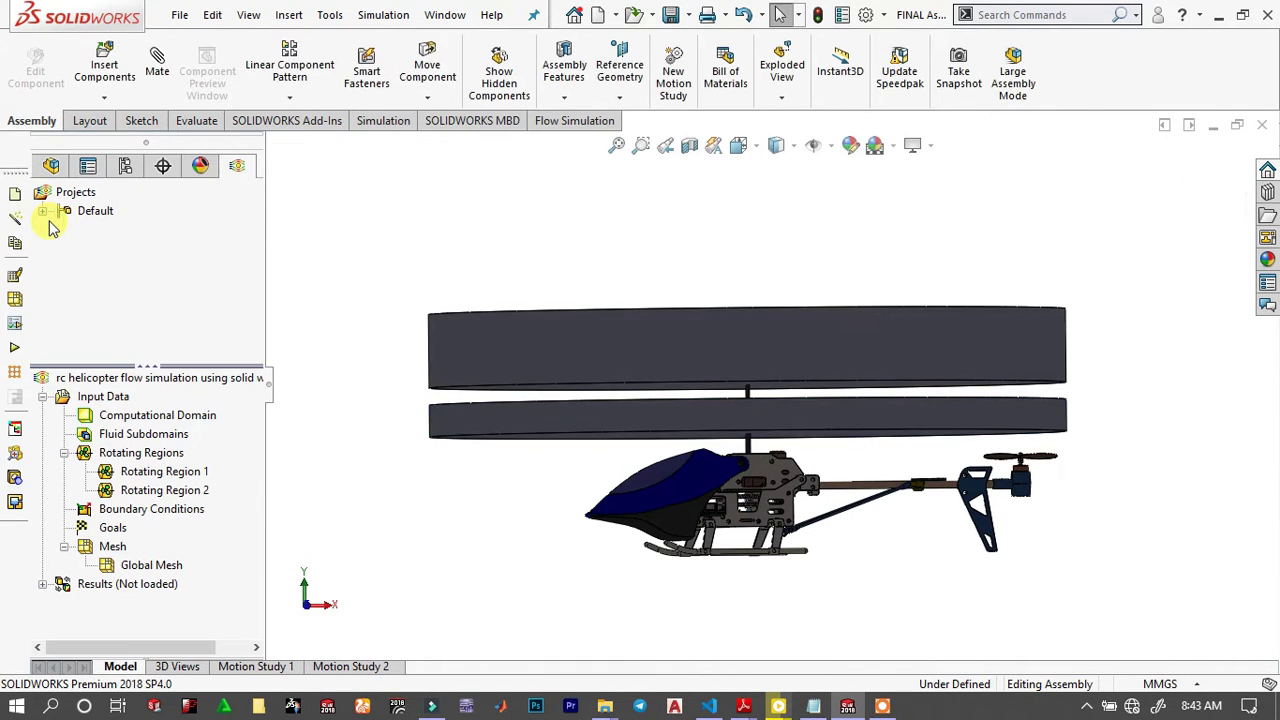
# Hide the upper and lower rotor discs to expose the blades.
pyautogui.moveTo(471, 257); pyautogui.dragTo(474, 323, button='middle')
pyautogui.click(474, 326)
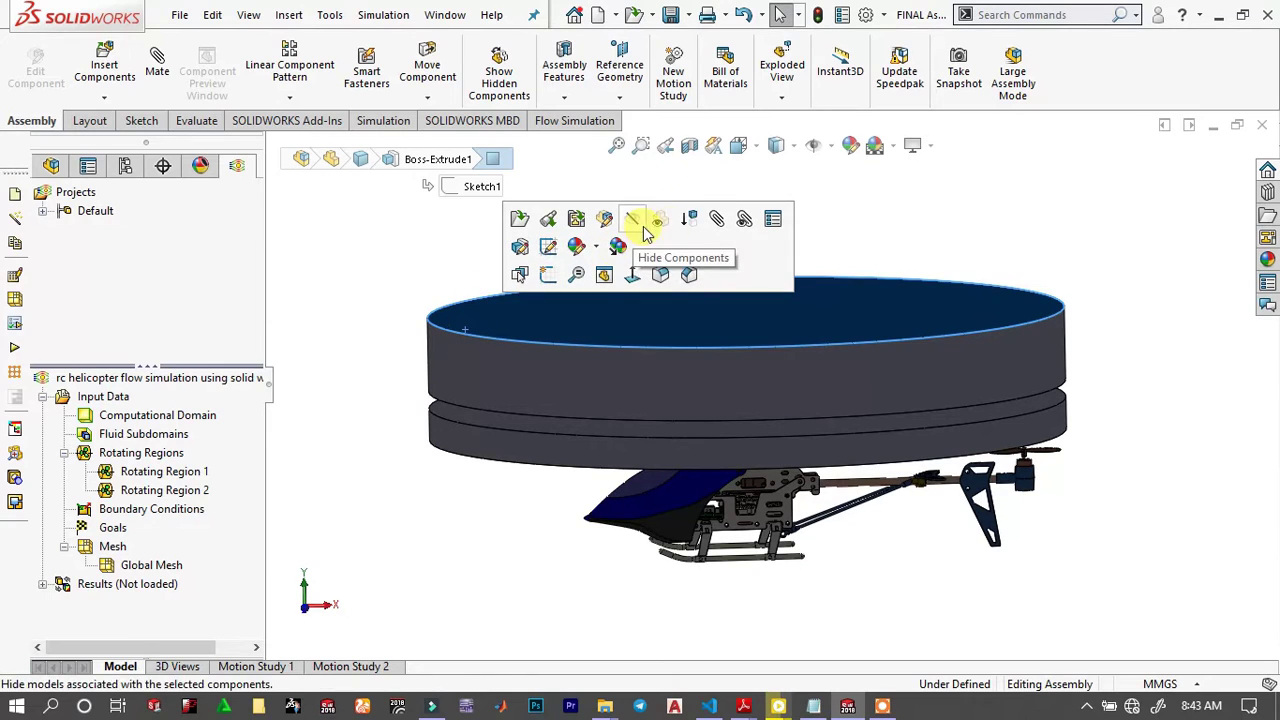
pyautogui.click(655, 218)
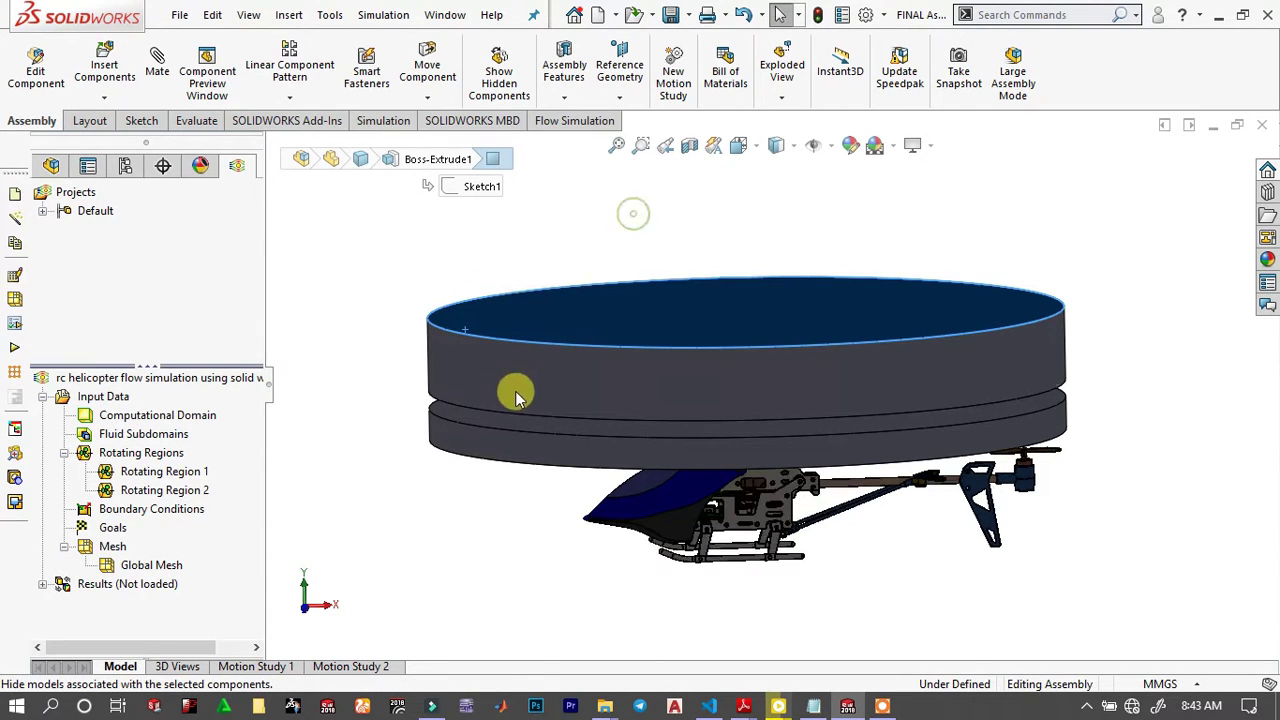
pyautogui.click(515, 388)
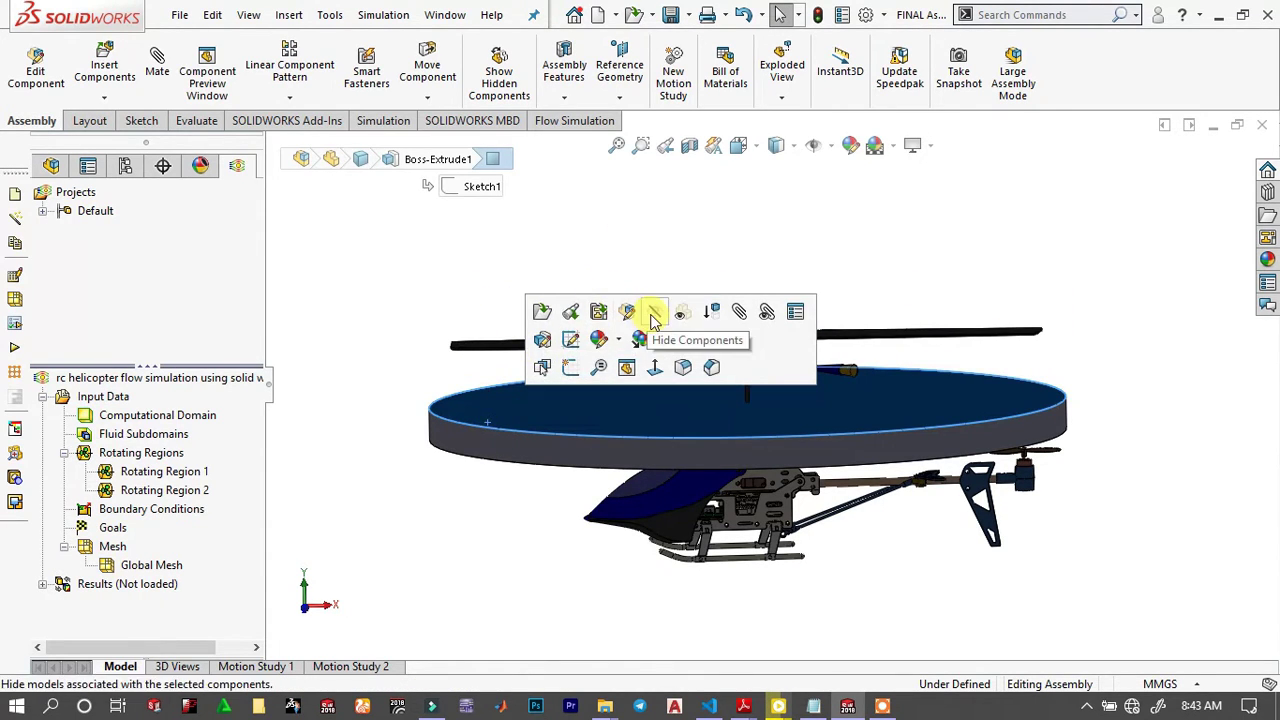
pyautogui.click(648, 312)
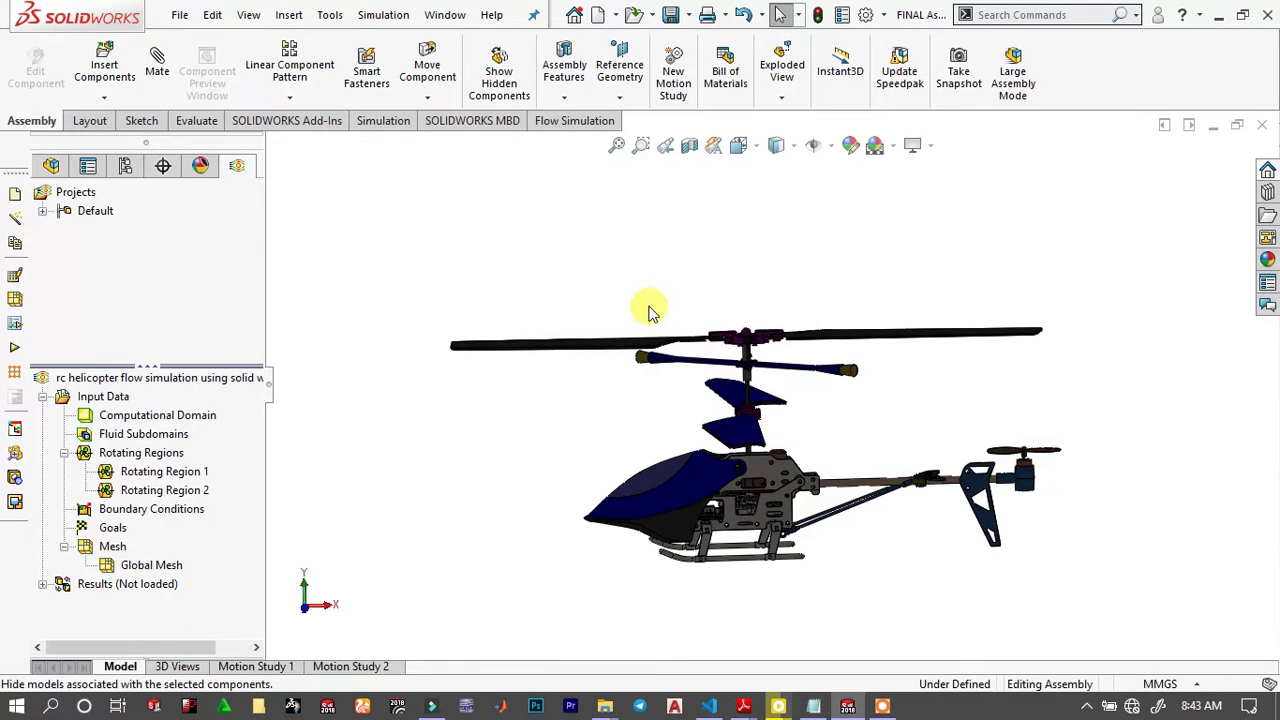
# Start a surface goal and choose the average Velocity (Y) as its only parameter.
pyautogui.moveTo(688, 297); pyautogui.dragTo(797, 380, button='middle')
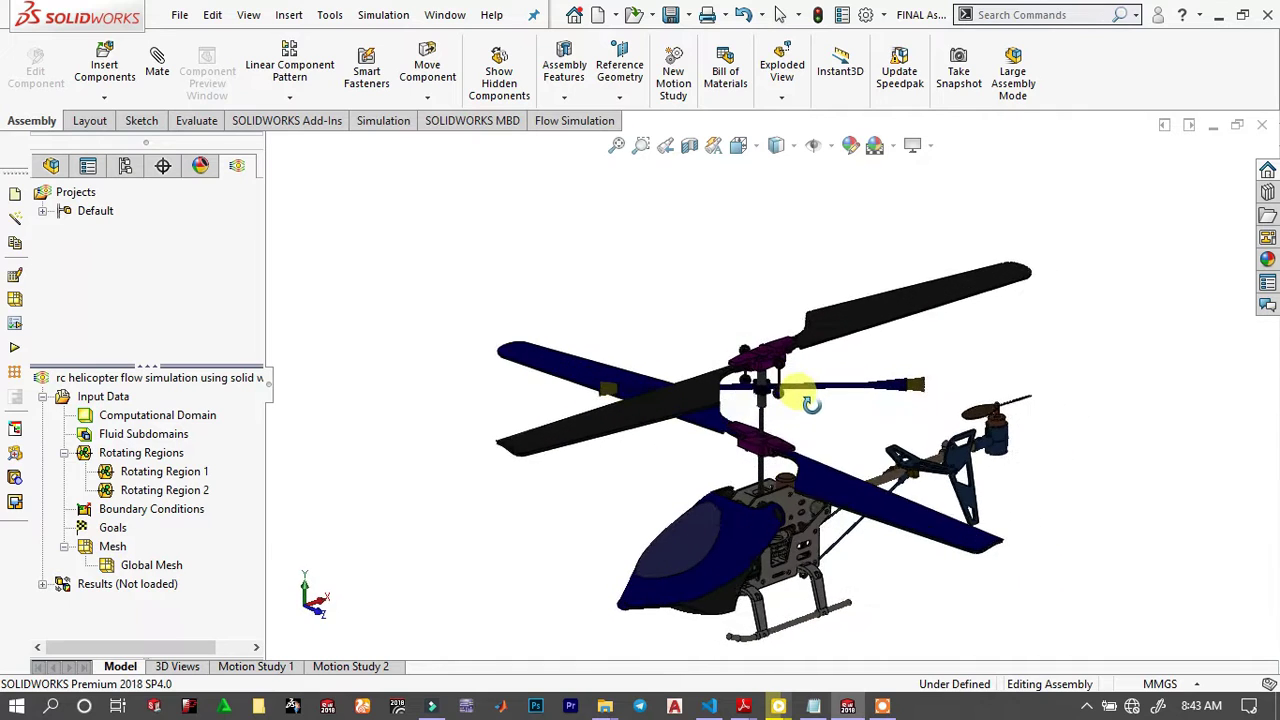
pyautogui.scroll(-5, 771, 471)
pyautogui.scroll(5, 781, 481)
pyautogui.moveTo(714, 491); pyautogui.dragTo(700, 443, button='middle')
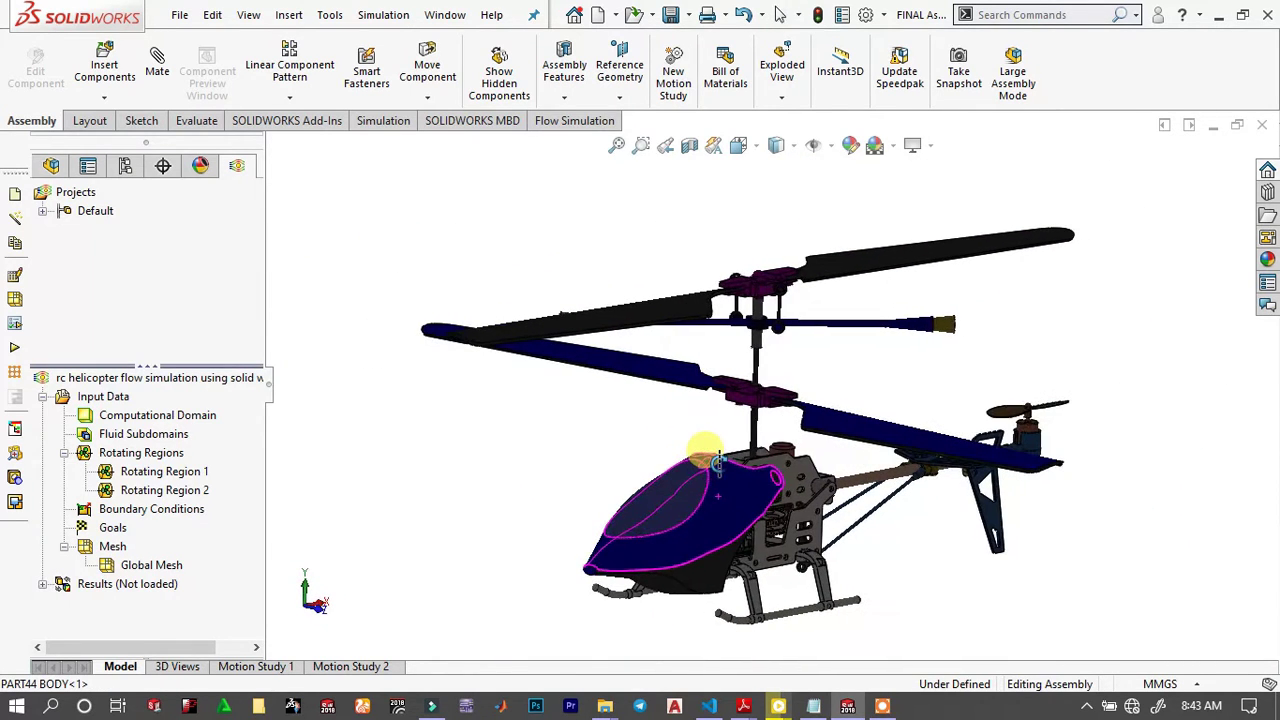
pyautogui.rightClick(119, 533)
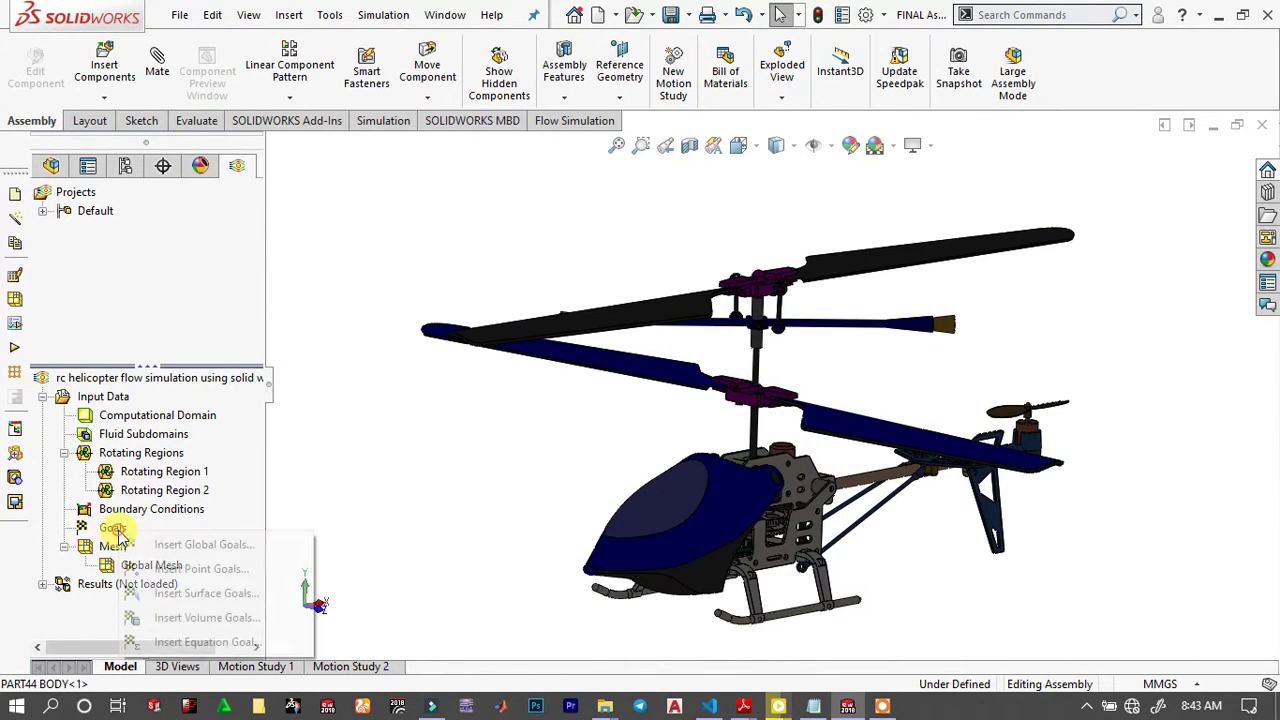
pyautogui.click(236, 595)
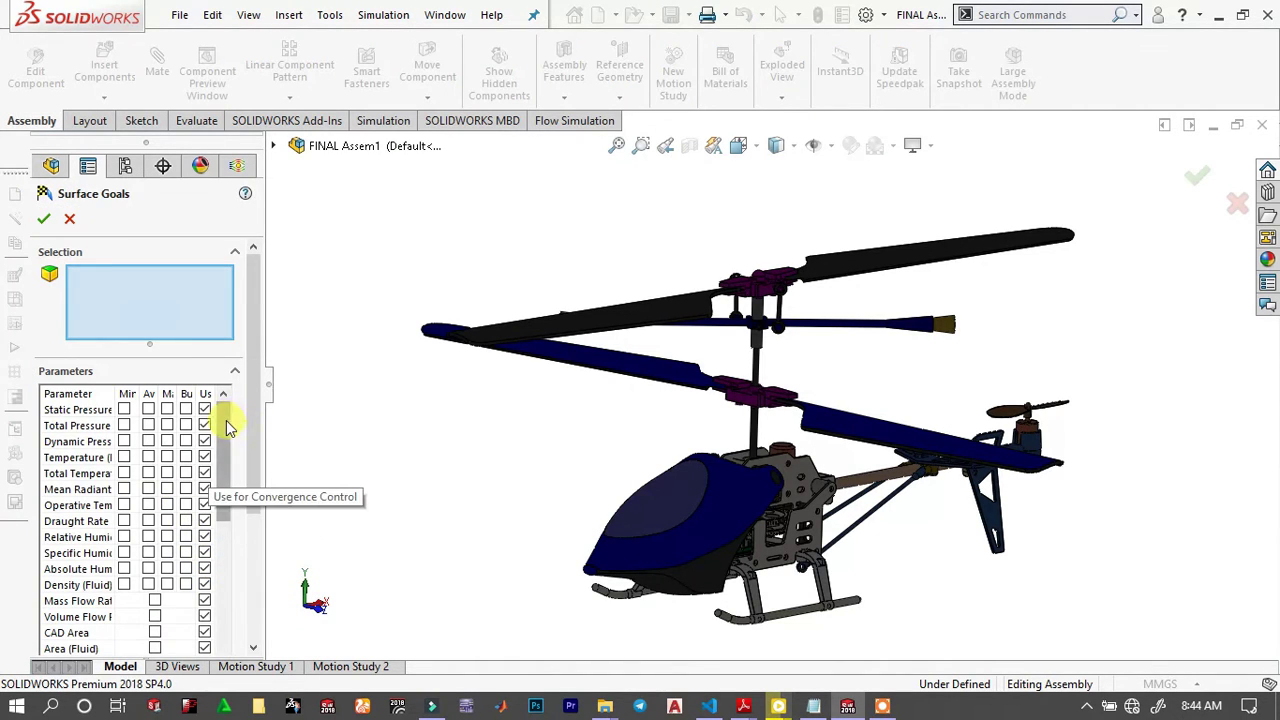
pyautogui.moveTo(226, 420); pyautogui.dragTo(220, 478)
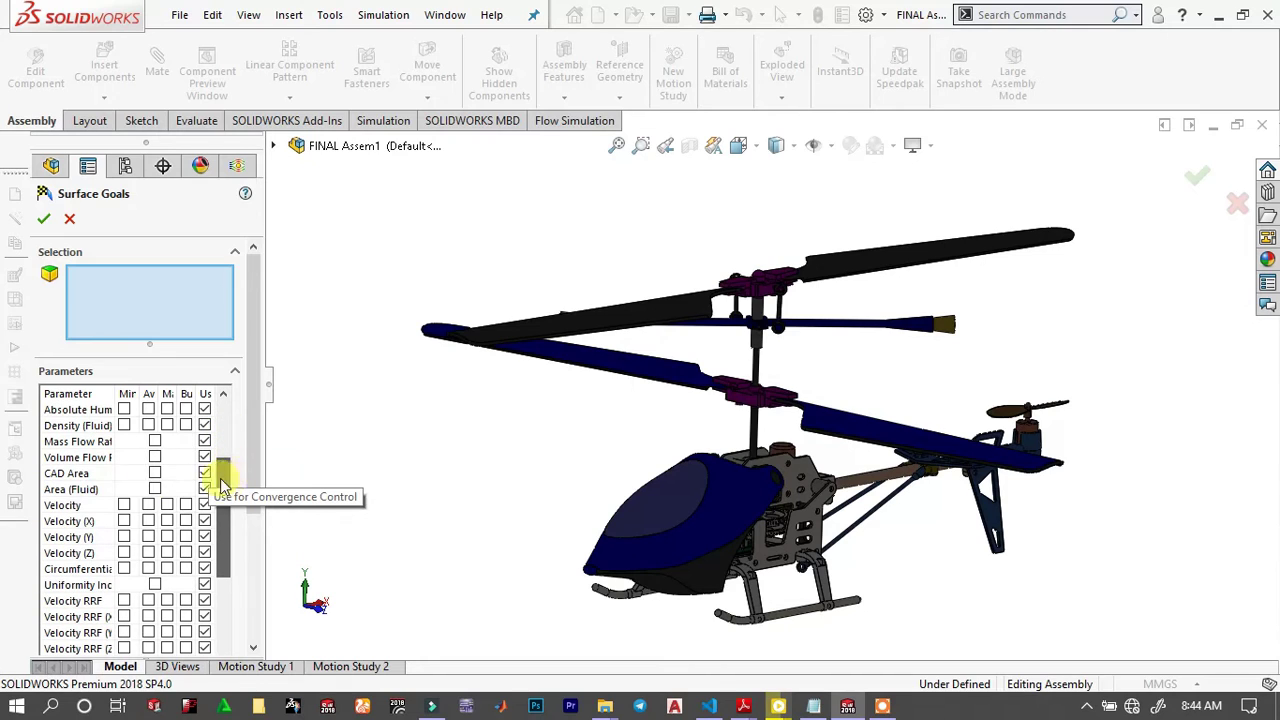
pyautogui.click(124, 538)
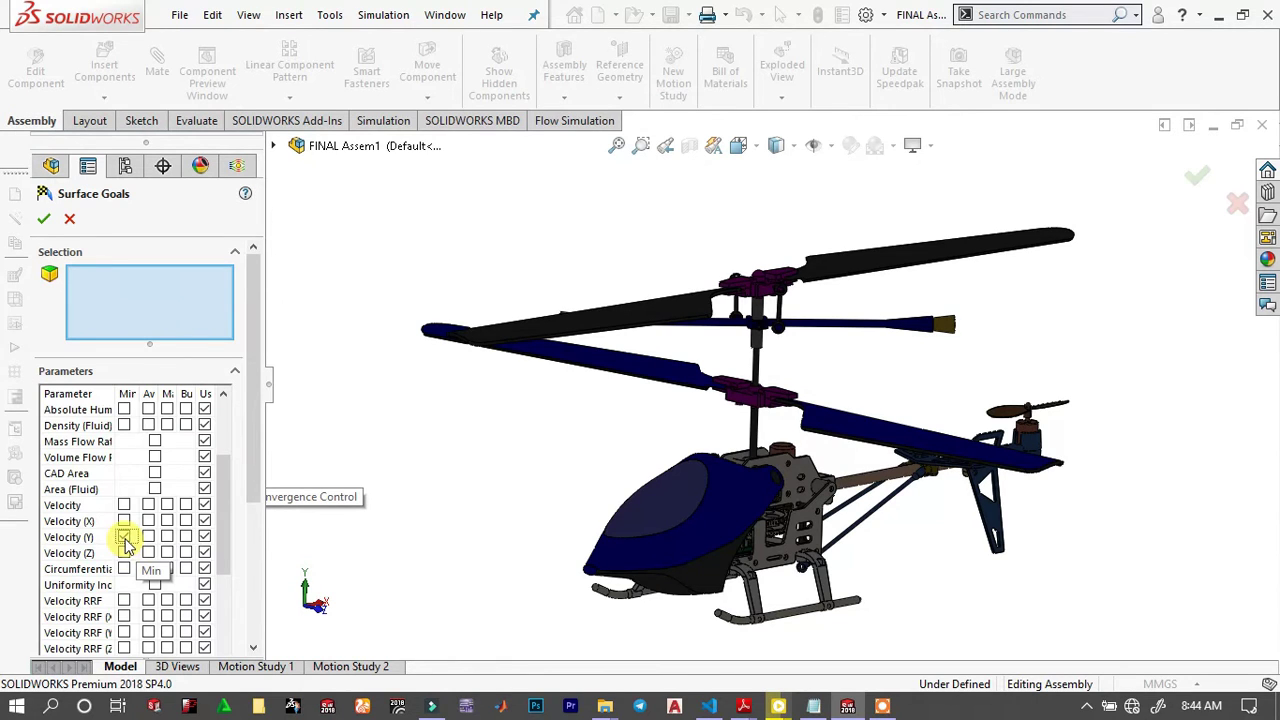
pyautogui.click(153, 322)
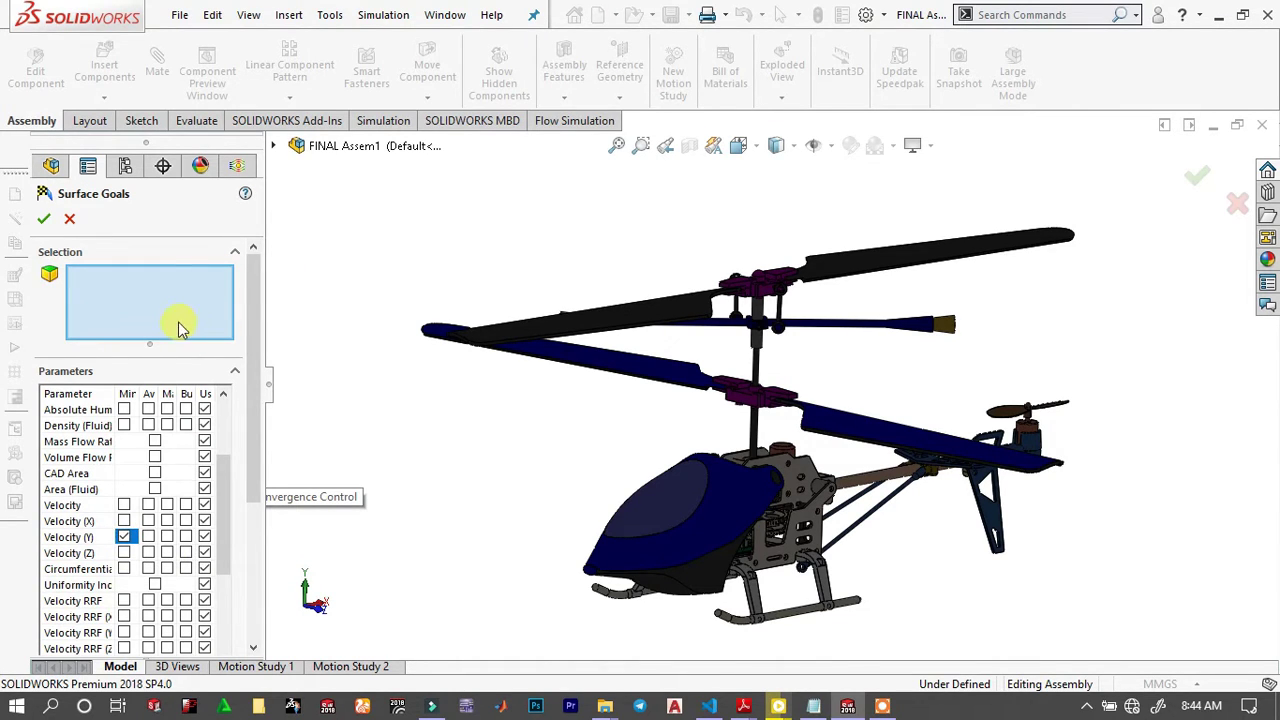
pyautogui.click(150, 538)
# Add the top and underside faces of both upper rotor blades to the surface goal selection.
pyautogui.moveTo(414, 294); pyautogui.dragTo(390, 362, button='middle')
pyautogui.click(458, 490)
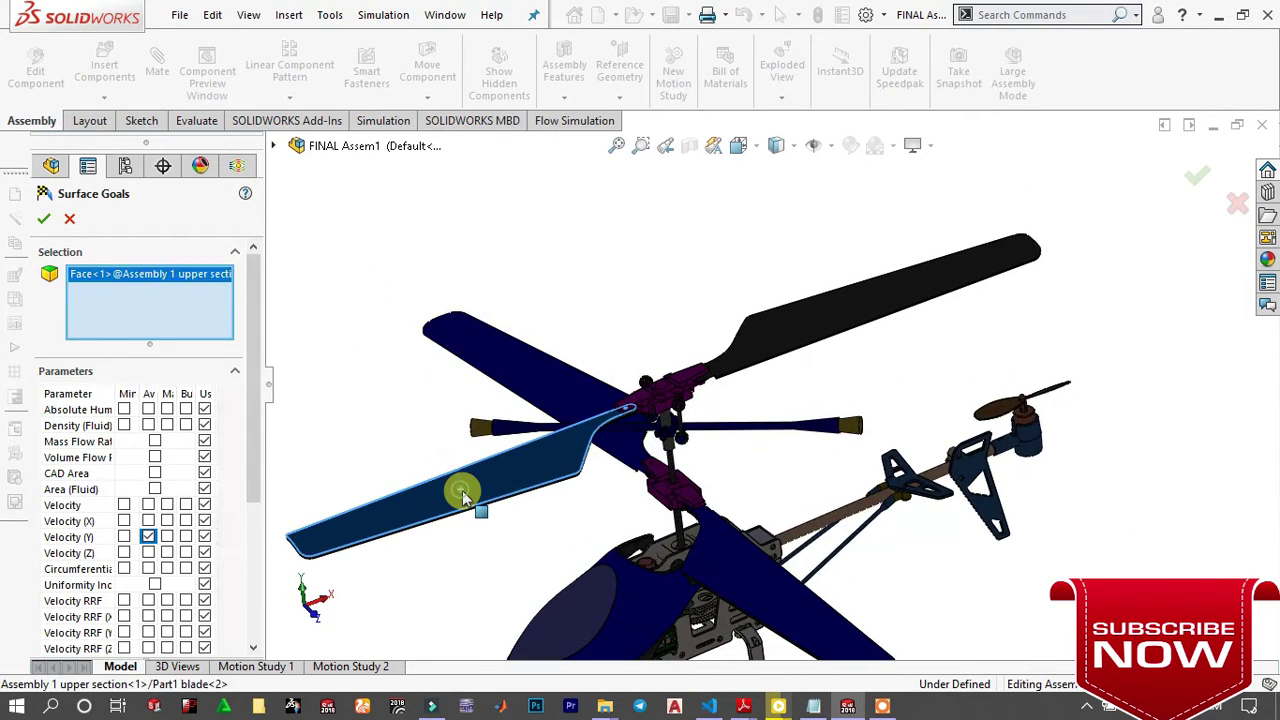
pyautogui.click(865, 315)
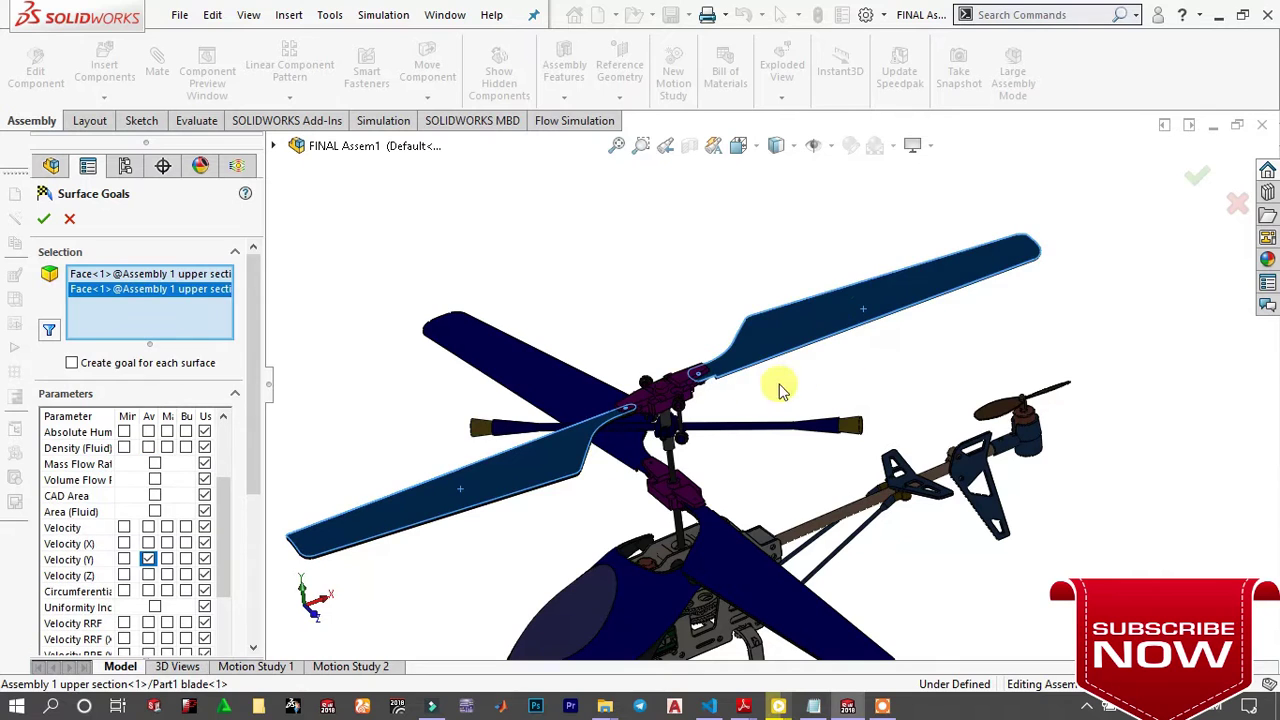
pyautogui.moveTo(777, 386); pyautogui.dragTo(945, 380, button='middle')
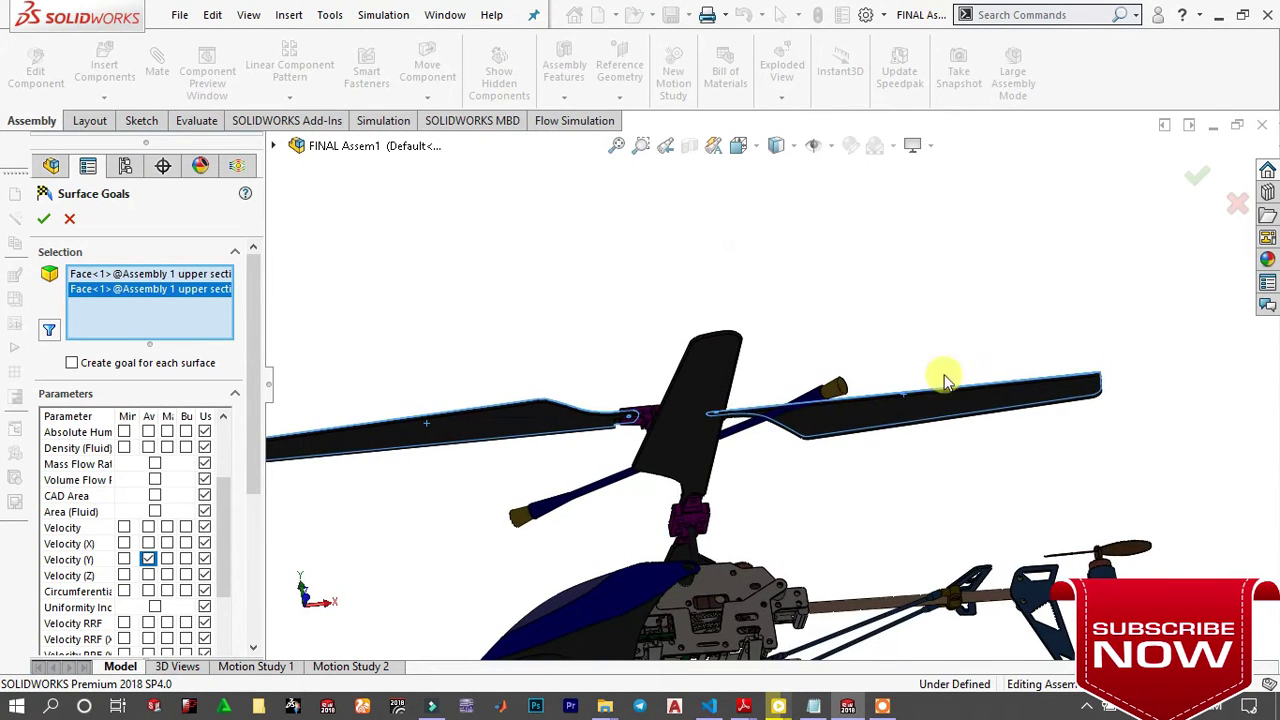
pyautogui.click(896, 410)
pyautogui.click(491, 427)
# Add the top and underside faces of both lower rotor blades to the surface goal selection.
pyautogui.moveTo(639, 392); pyautogui.dragTo(771, 500, button='middle')
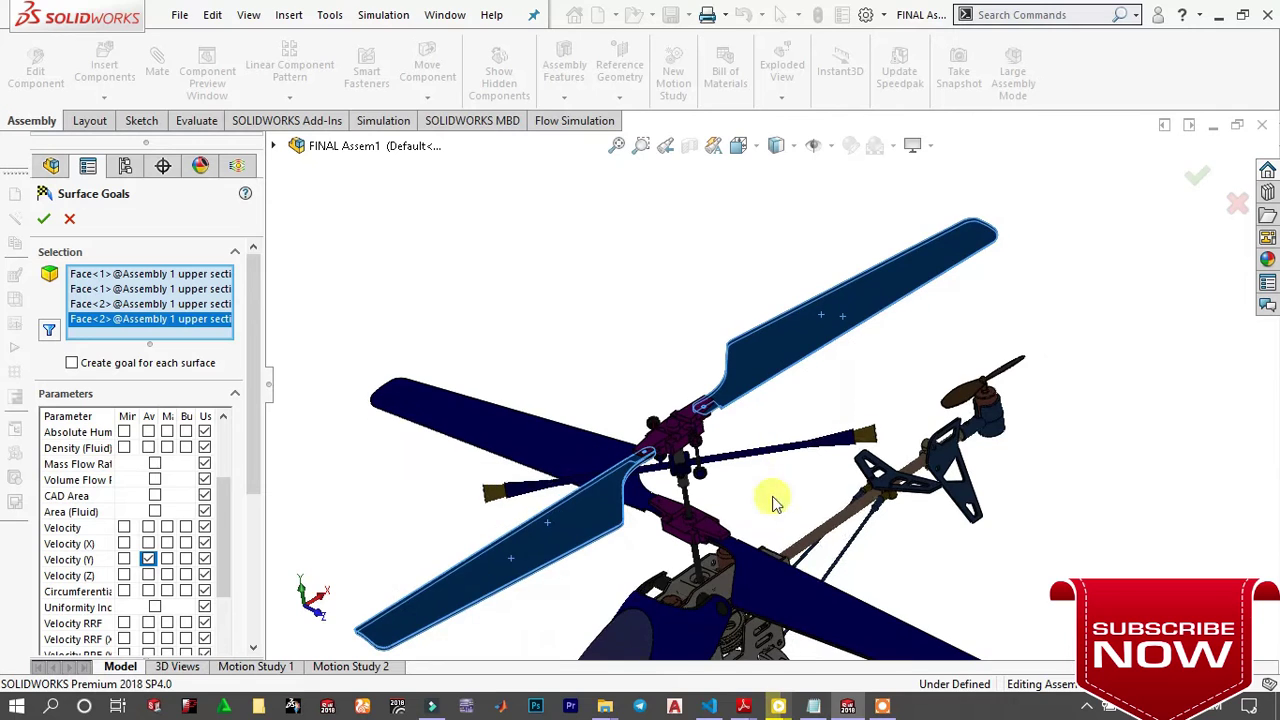
pyautogui.click(829, 595)
pyautogui.click(484, 420)
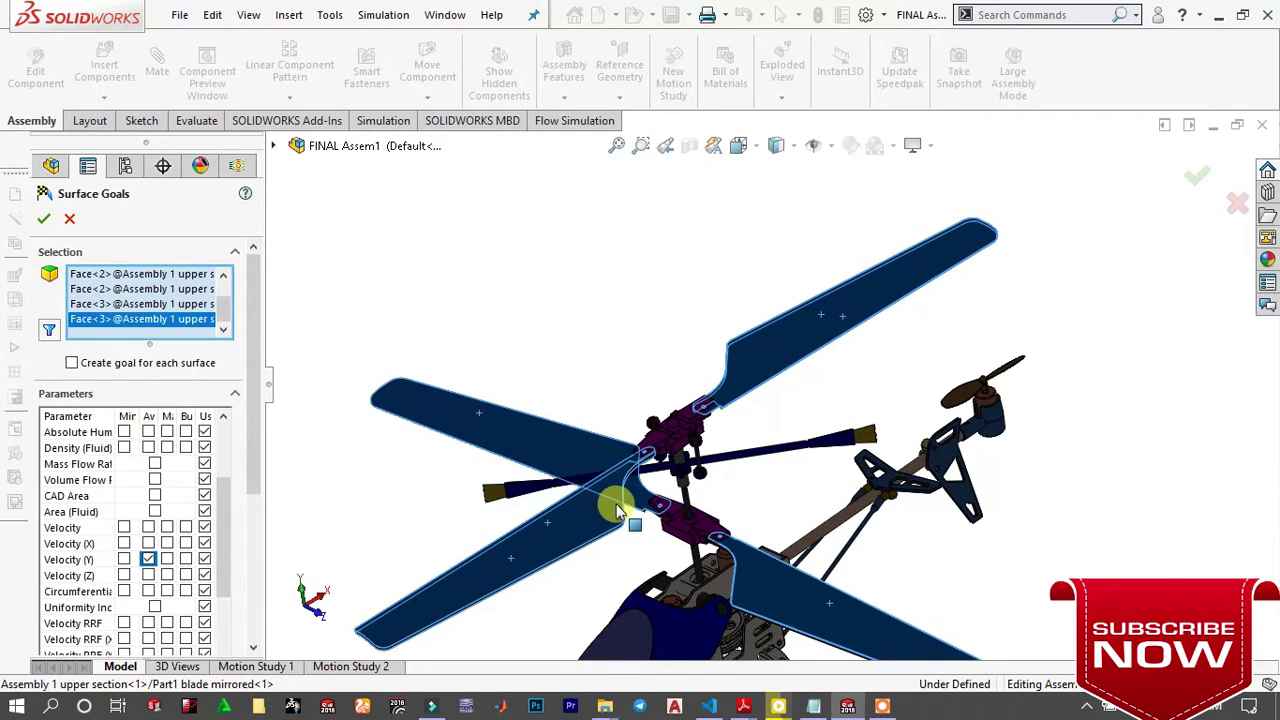
pyautogui.moveTo(608, 509); pyautogui.dragTo(634, 263, button='middle')
pyautogui.click(905, 553)
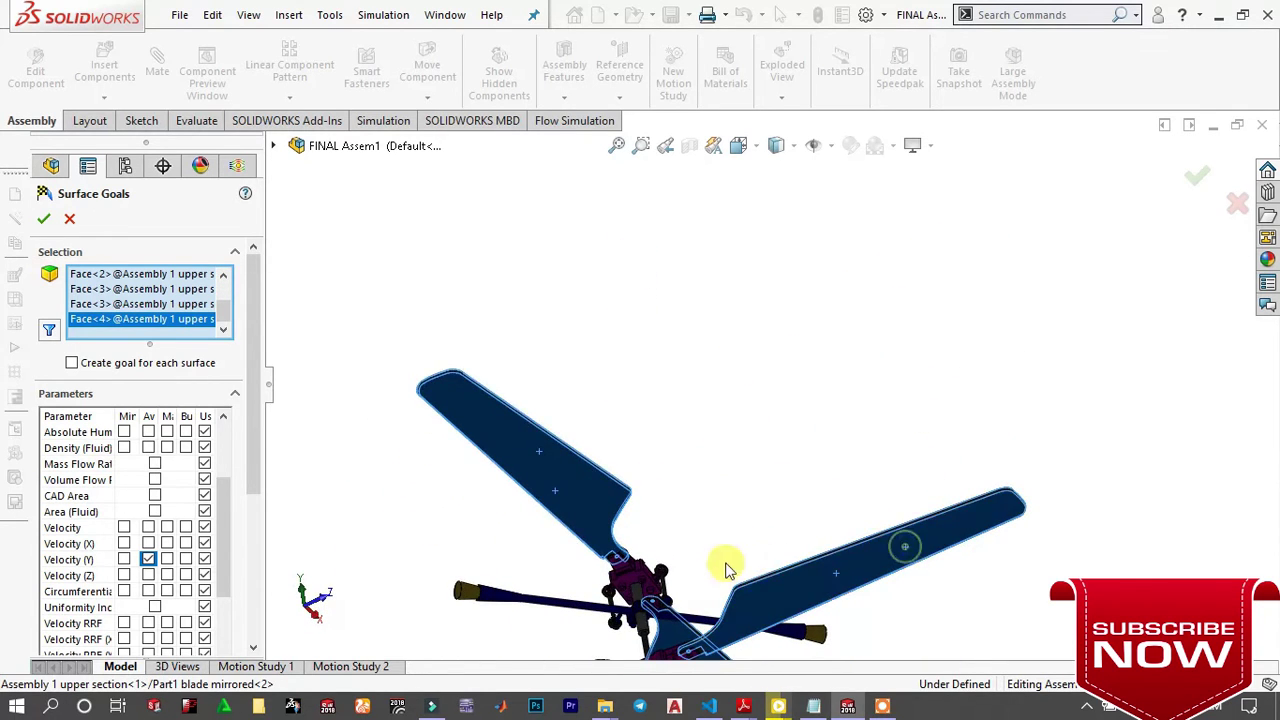
pyautogui.moveTo(729, 563); pyautogui.dragTo(680, 443, button='middle')
pyautogui.click(712, 358)
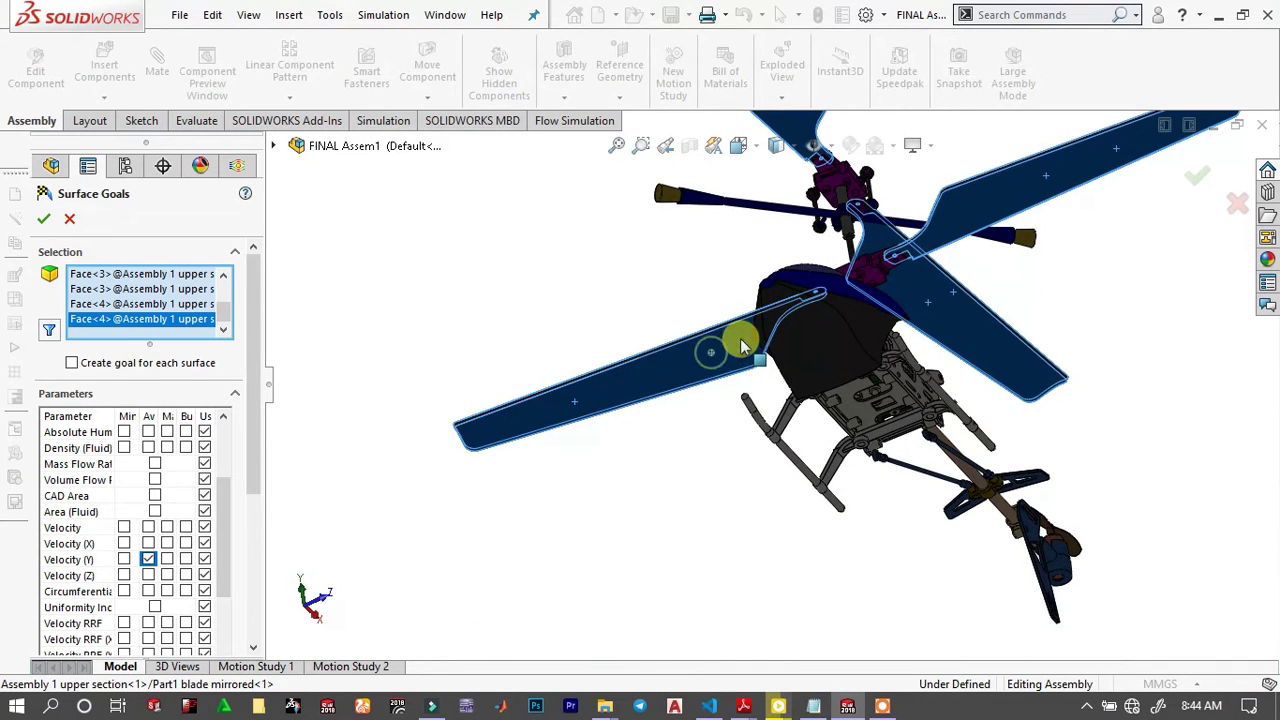
# Enable a separate goal for each surface and create the average Velocity (Y) goals on the selected blade faces.
pyautogui.moveTo(766, 251); pyautogui.dragTo(600, 300, button='middle')
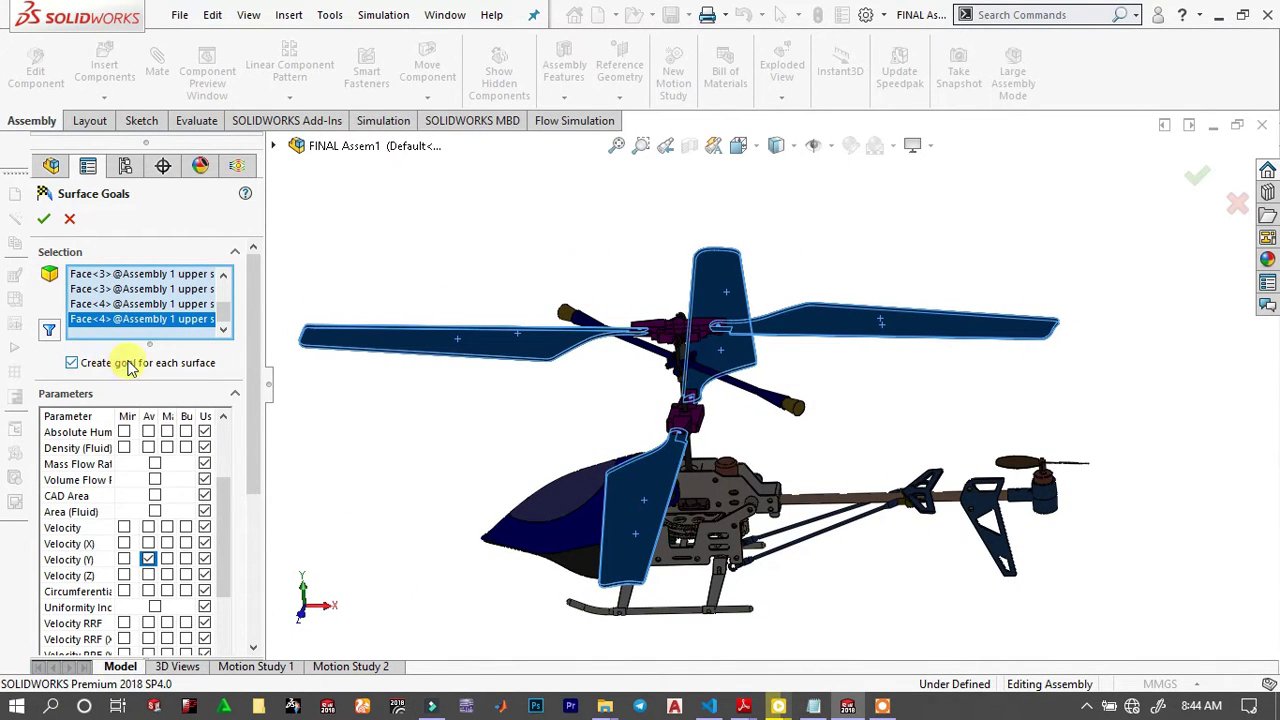
pyautogui.scroll(-5, 130, 368)
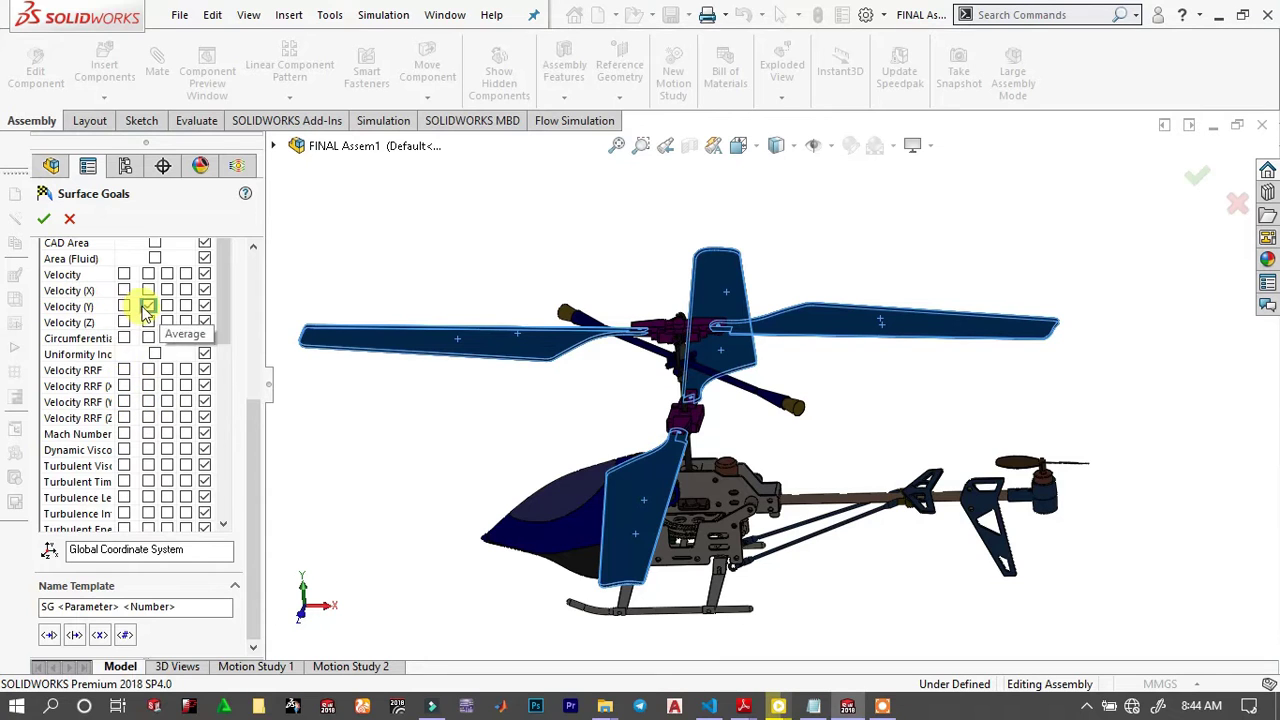
pyautogui.click(147, 306)
pyautogui.scroll(5, 70, 235)
pyautogui.click(44, 217)
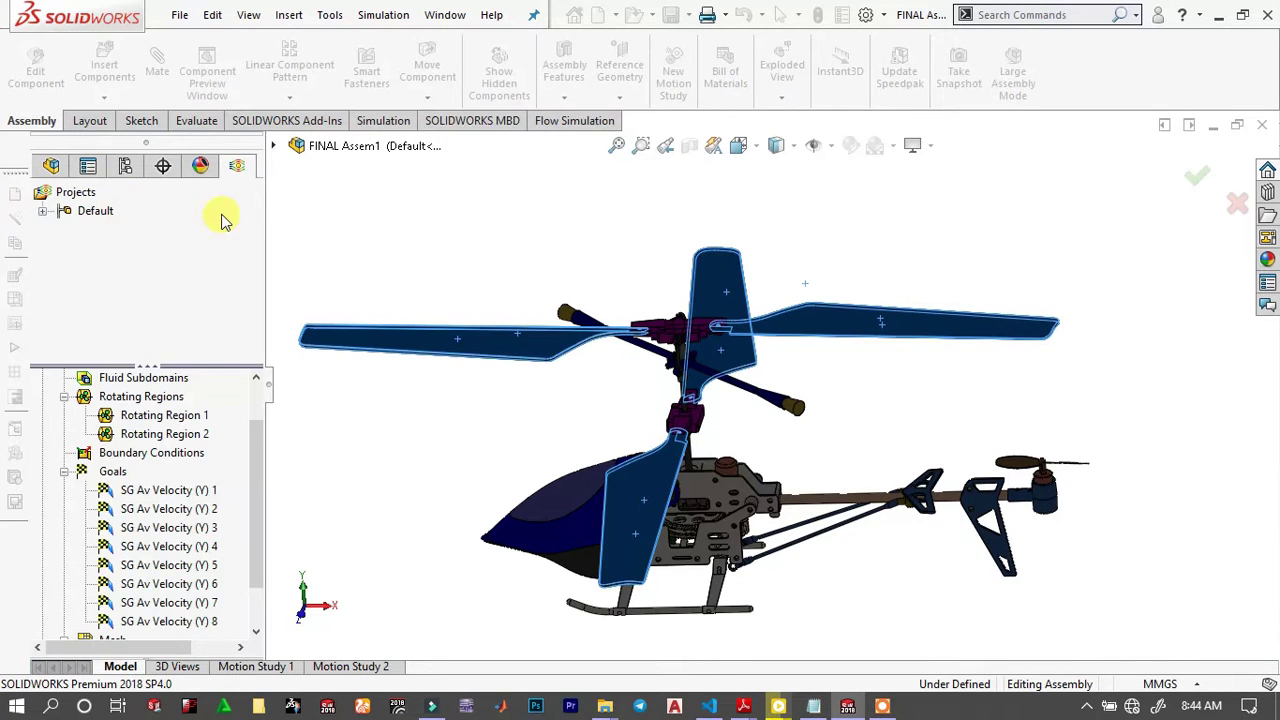
# Try the 3 Point Faded scene as the model background.
pyautogui.scroll(-2, 757, 334)
pyautogui.scroll(3, 688, 380)
pyautogui.moveTo(688, 380); pyautogui.dragTo(757, 251, button='middle')
pyautogui.click(895, 150)
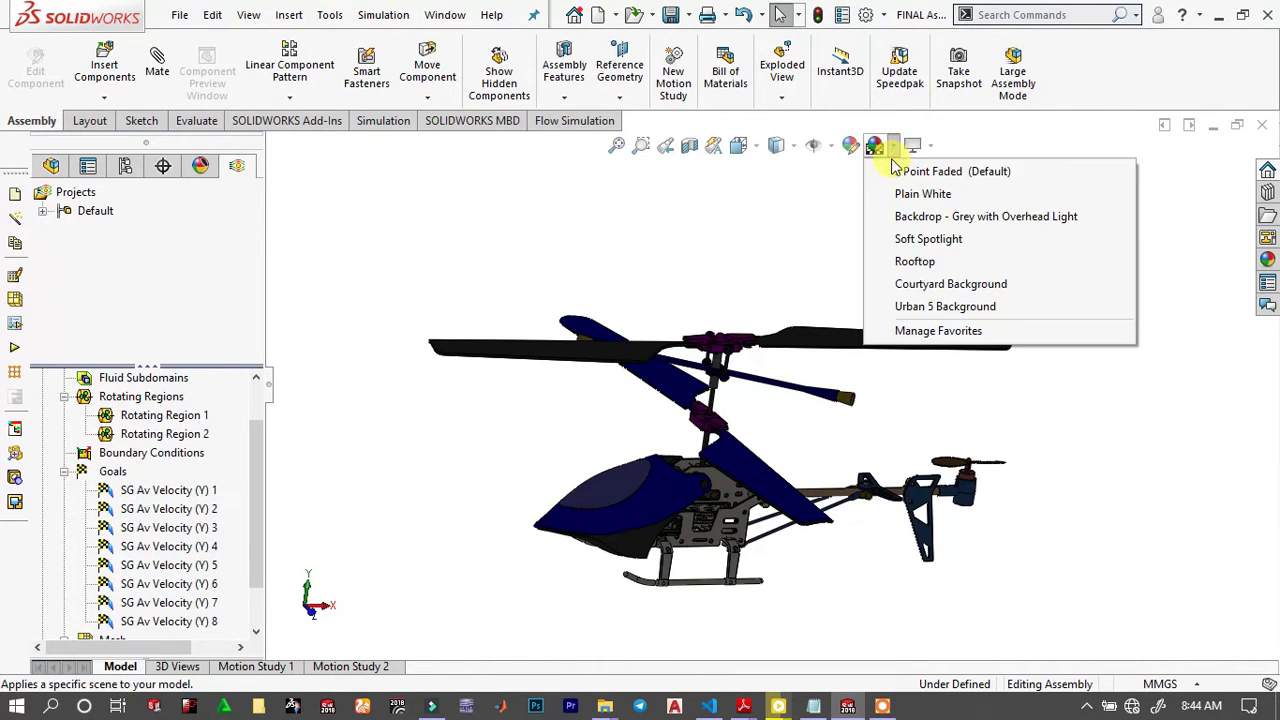
pyautogui.click(900, 168)
pyautogui.moveTo(884, 200); pyautogui.dragTo(845, 110, button='middle')
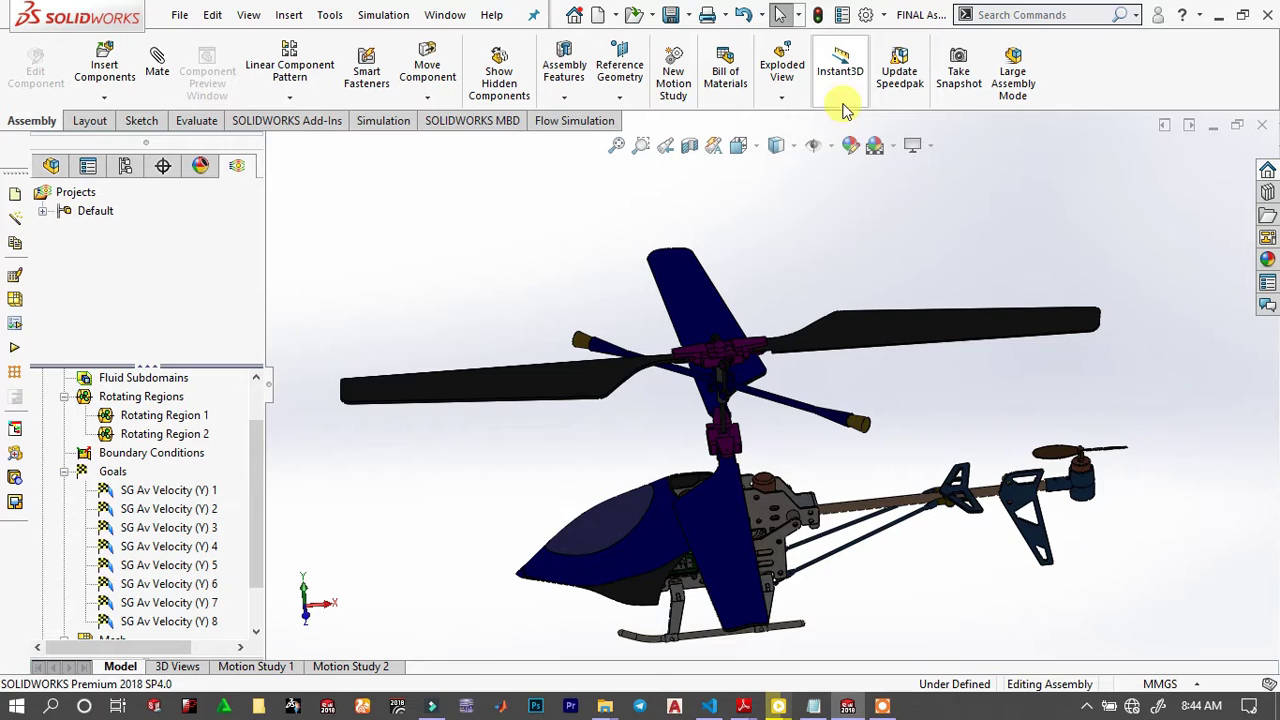
# Apply the Backdrop - Grey with Overhead Light scene to the helicopter model.
pyautogui.click(893, 148)
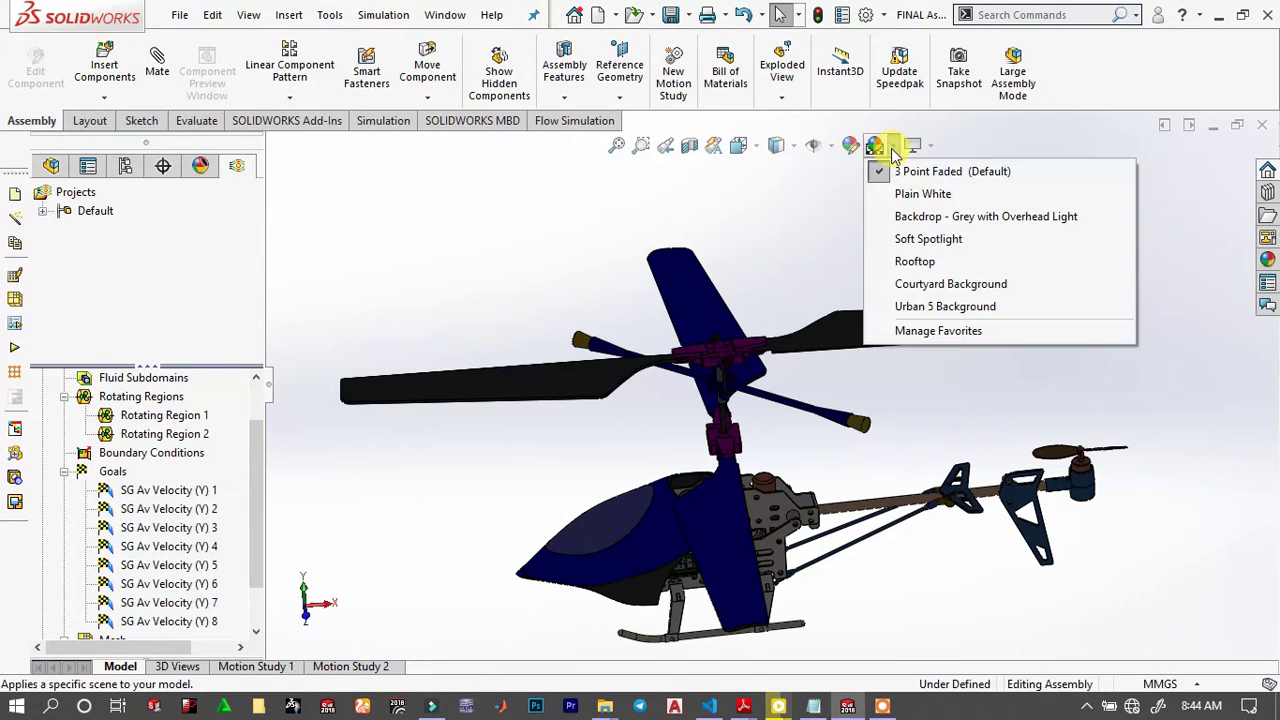
pyautogui.click(905, 216)
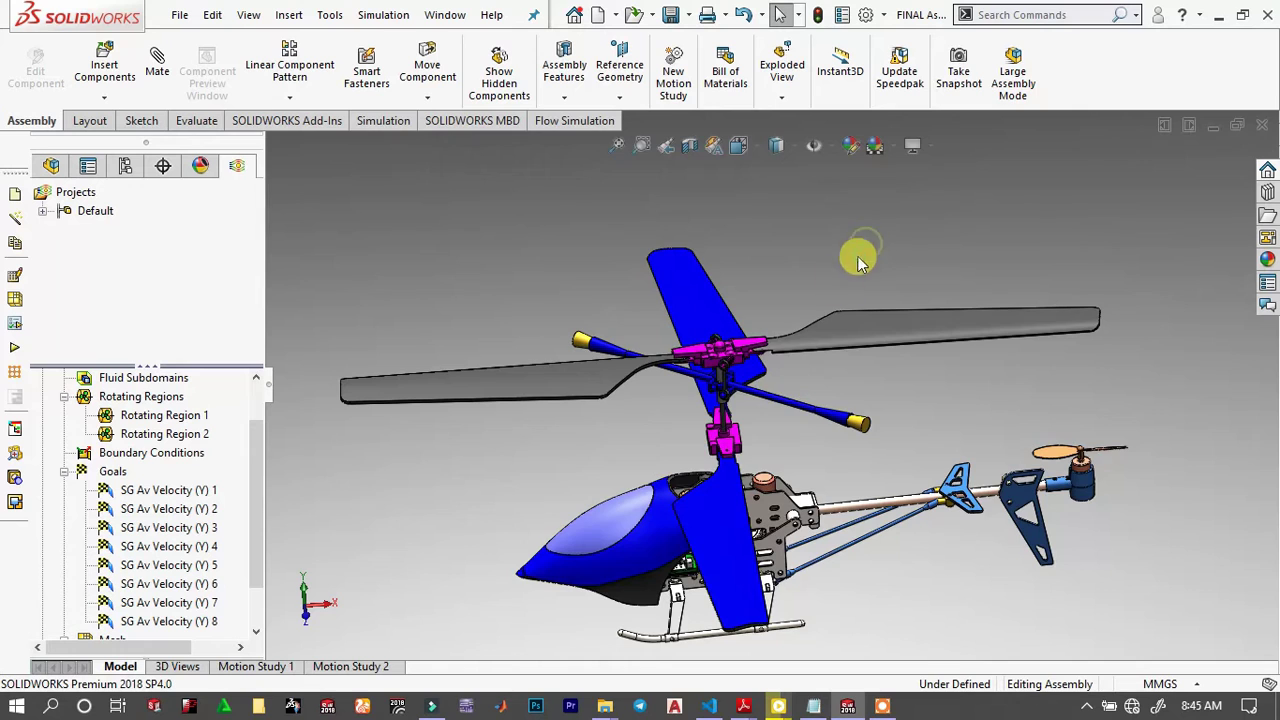
pyautogui.moveTo(858, 260); pyautogui.dragTo(663, 548, button='middle')
pyautogui.scroll(-2, 663, 548)
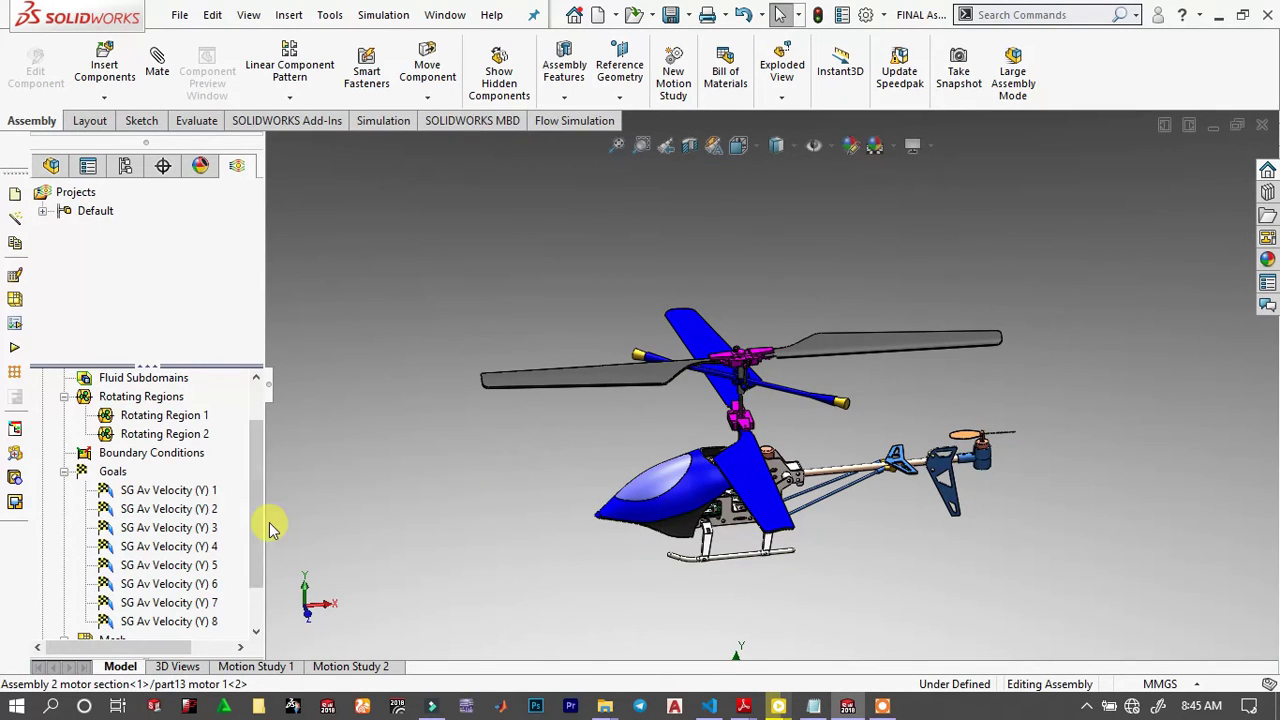
# Run the flow simulation with meshing and solving as a new calculation on this computer.
pyautogui.moveTo(259, 435); pyautogui.dragTo(257, 371)
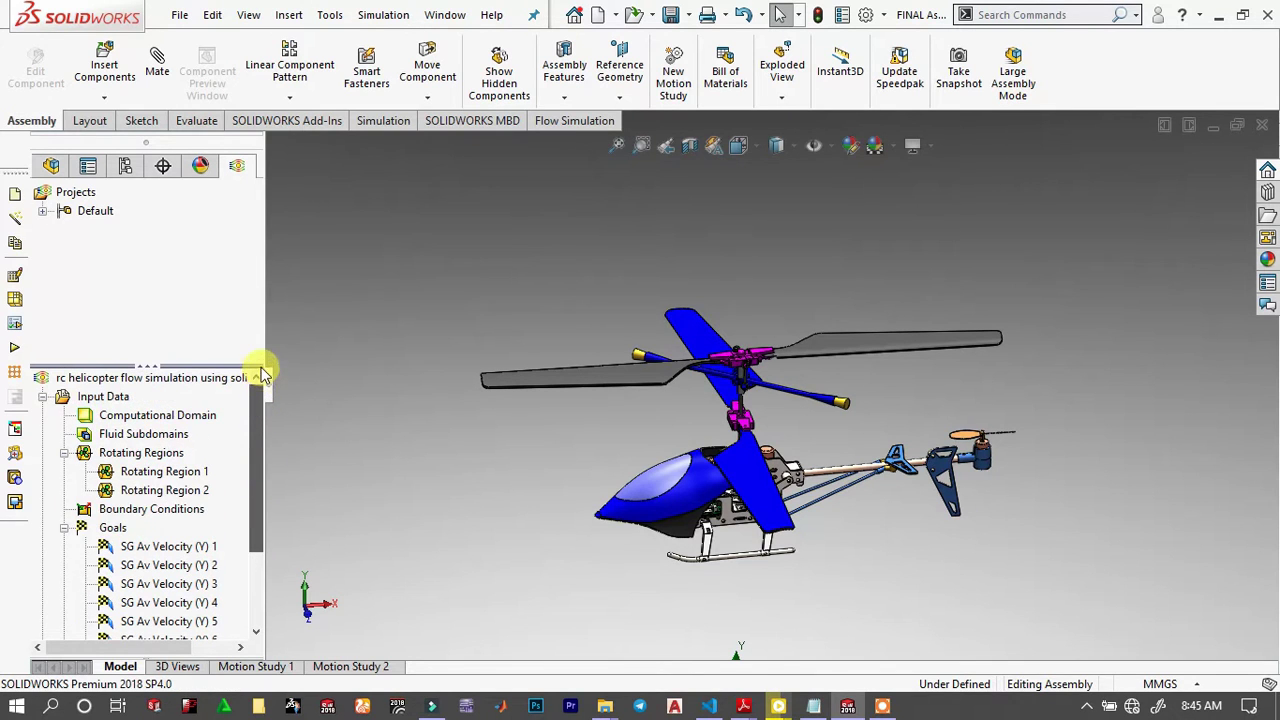
pyautogui.moveTo(717, 385); pyautogui.dragTo(727, 318, button='middle')
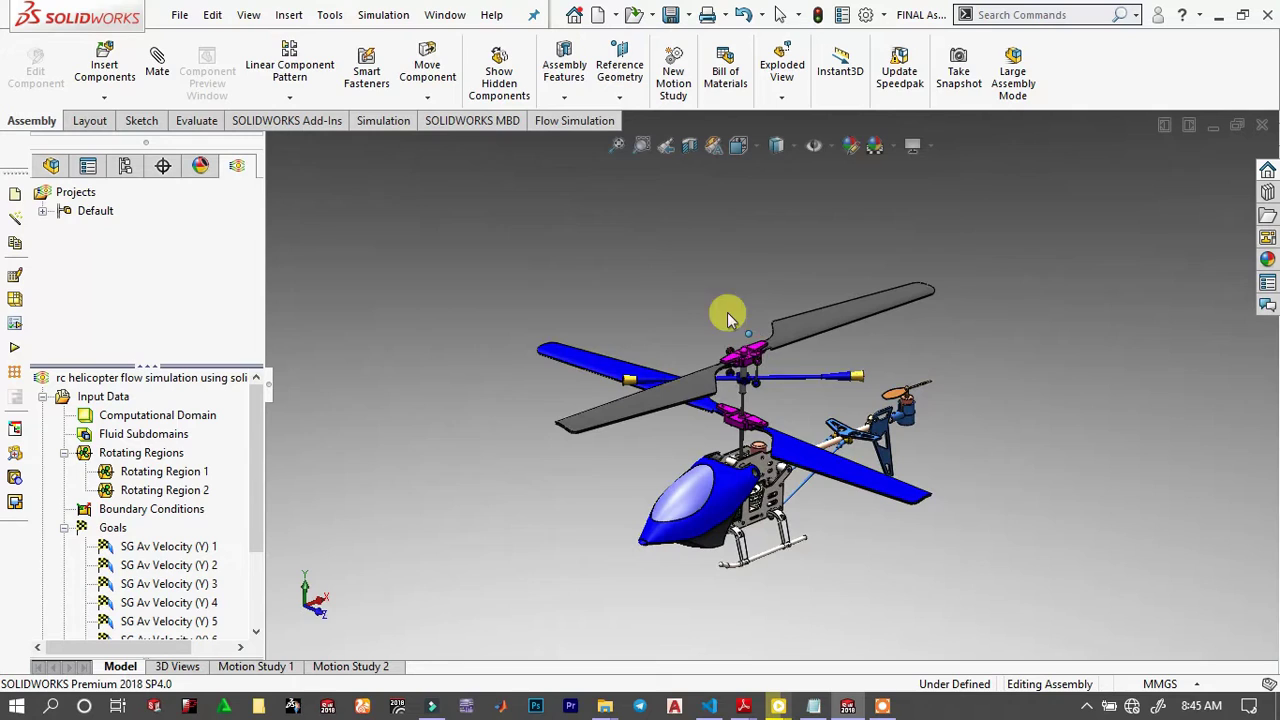
pyautogui.click(590, 121)
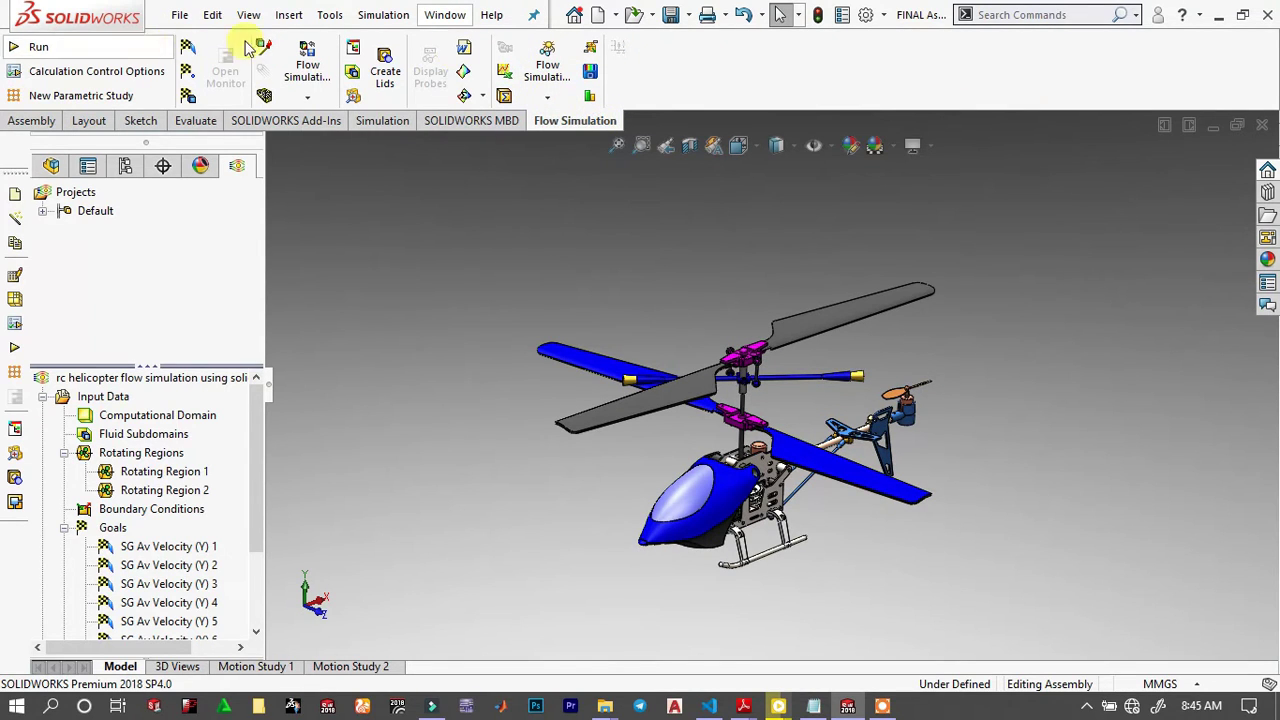
pyautogui.click(33, 47)
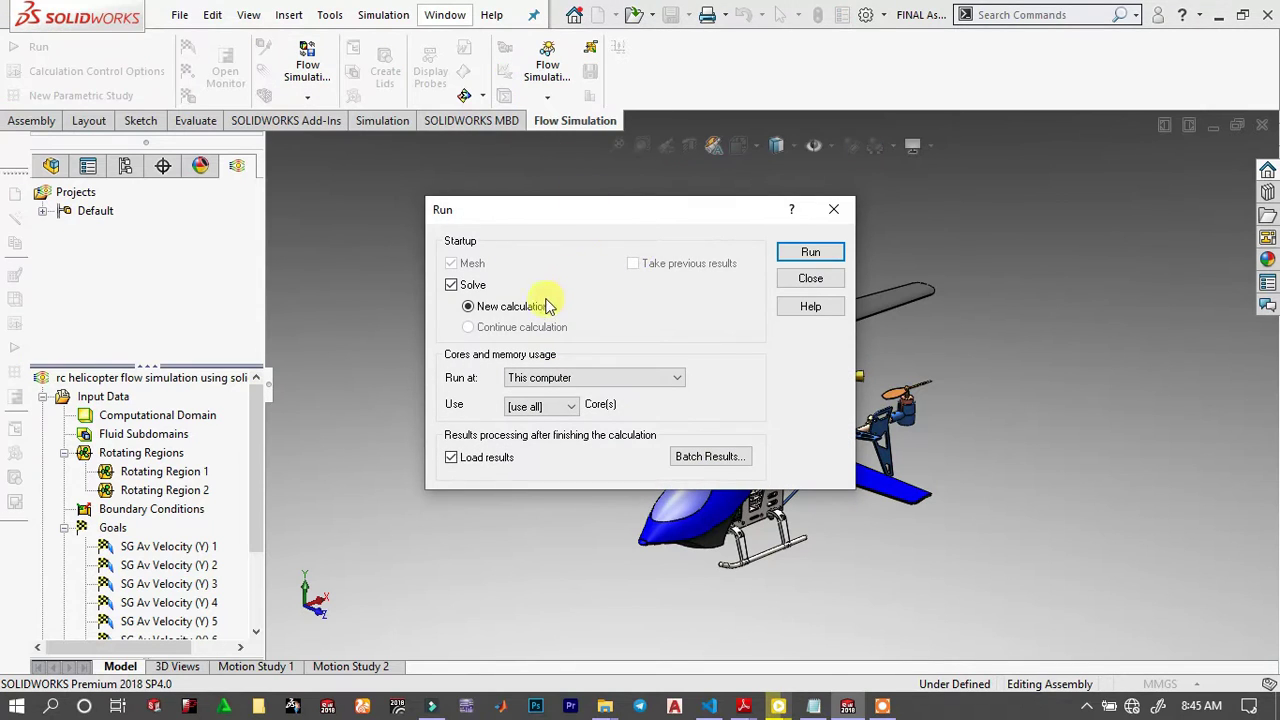
pyautogui.click(814, 251)
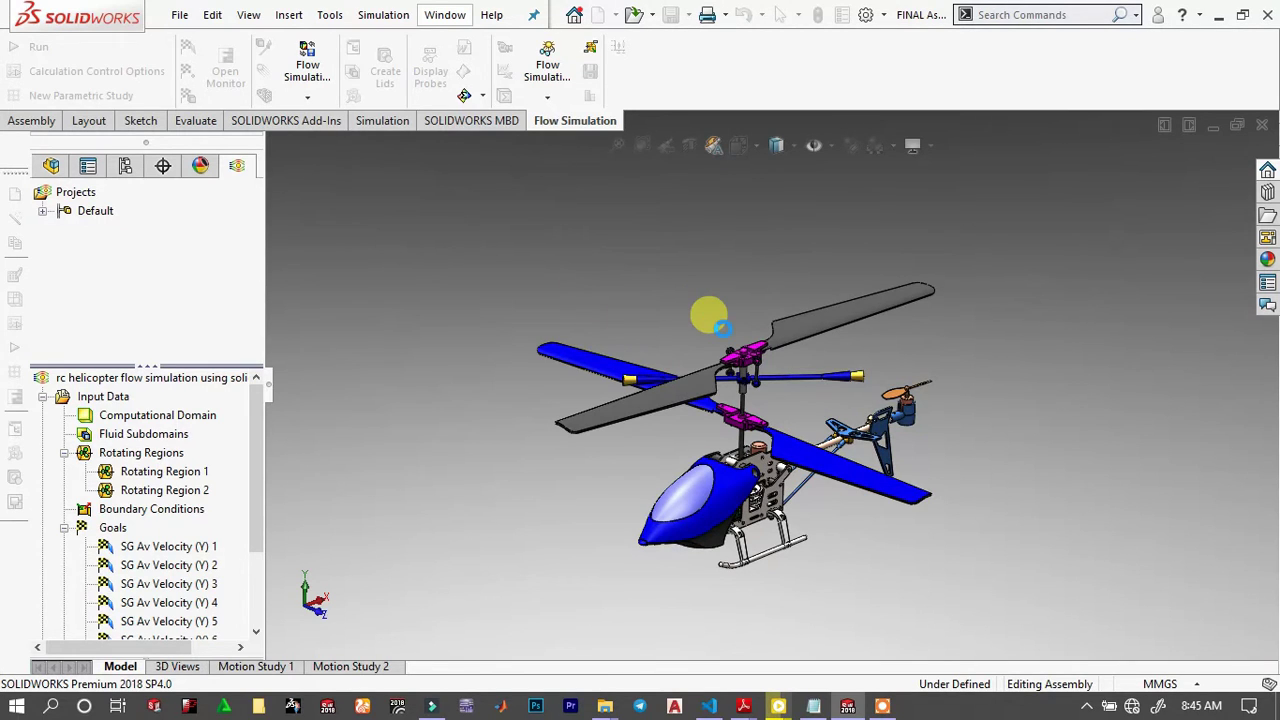
# Monitor the calculation through the solver's list of goals, pressure previews and log, and close the solver when it finishes.
pyautogui.click(928, 706)
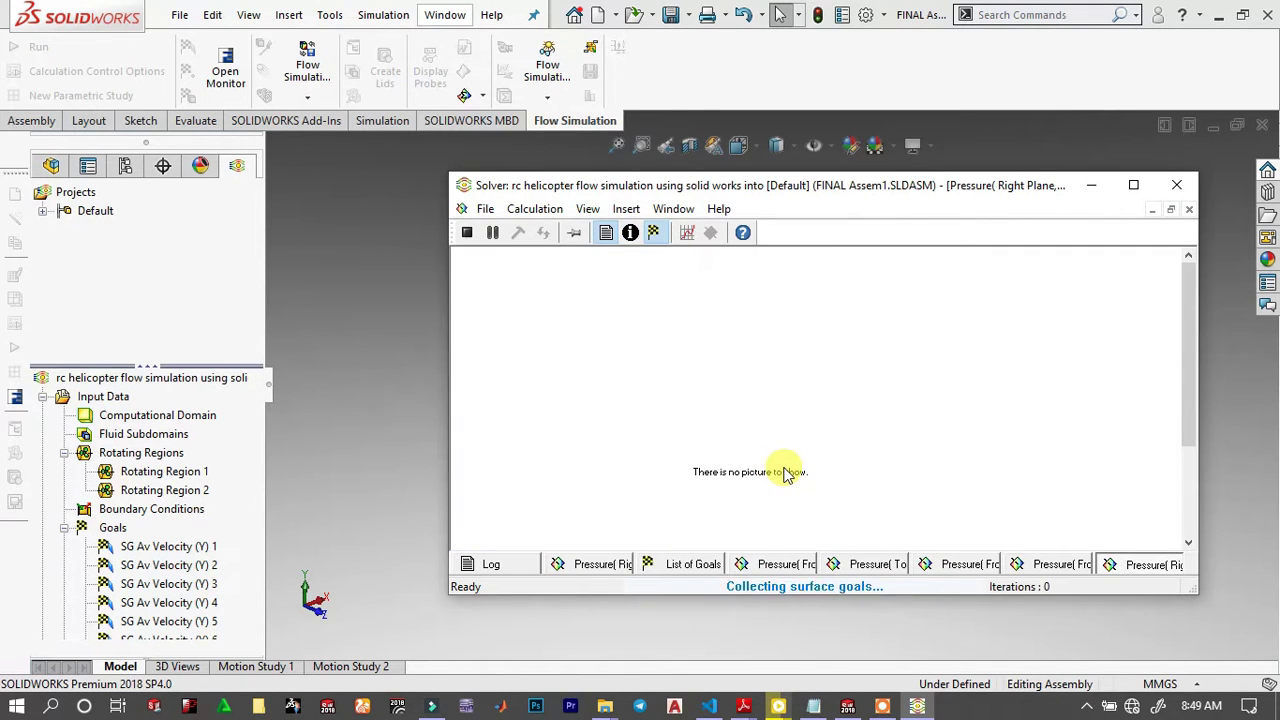
pyautogui.click(679, 565)
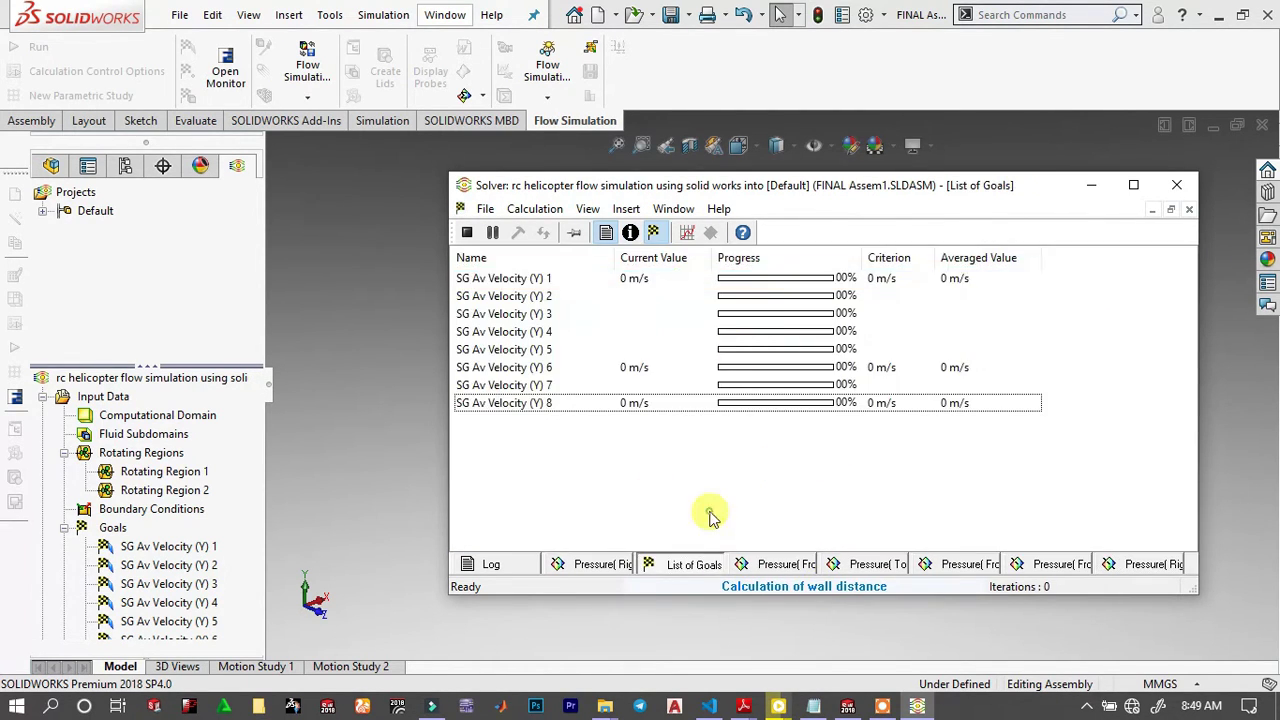
pyautogui.click(812, 564)
pyautogui.click(685, 564)
pyautogui.click(594, 568)
pyautogui.click(692, 564)
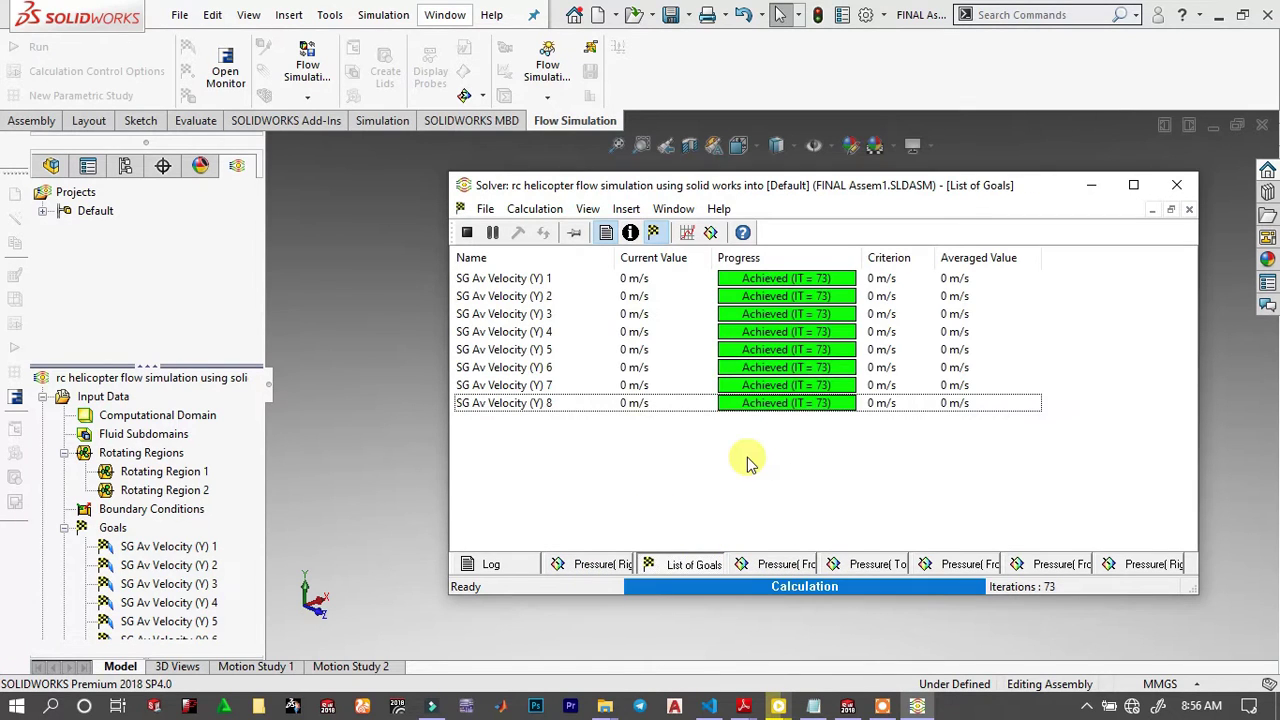
pyautogui.click(600, 566)
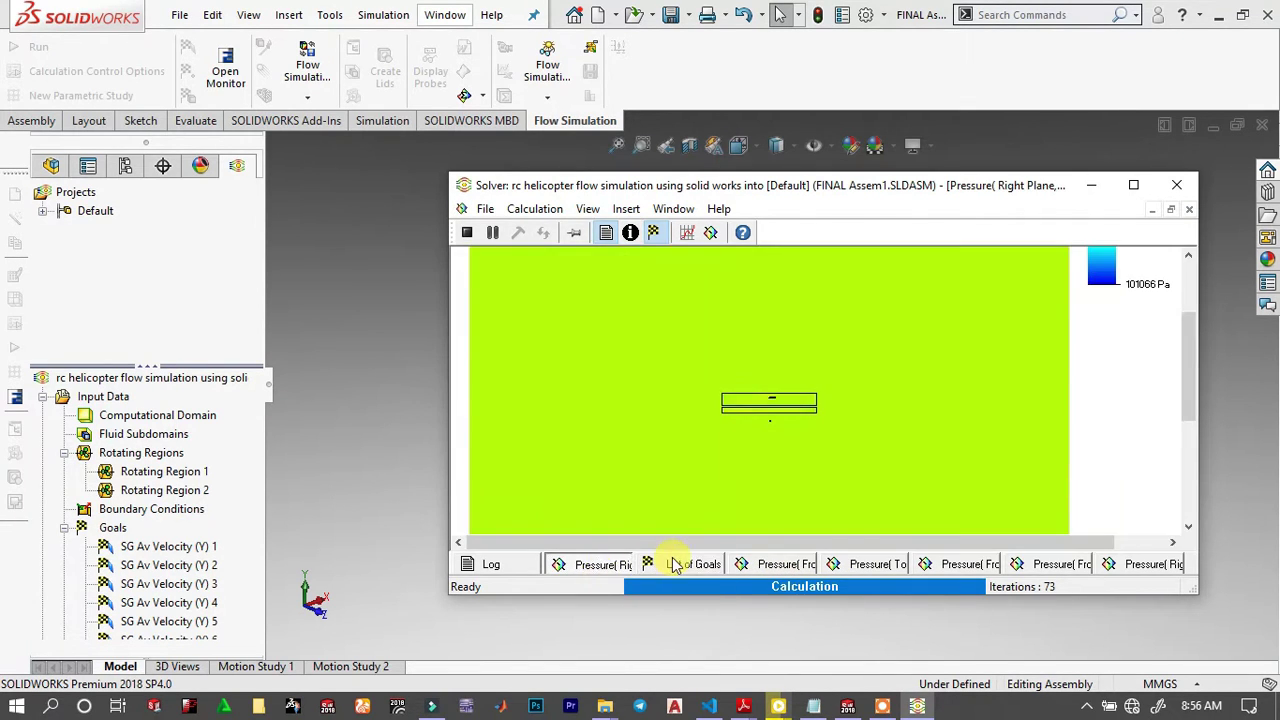
pyautogui.click(670, 563)
pyautogui.click(495, 565)
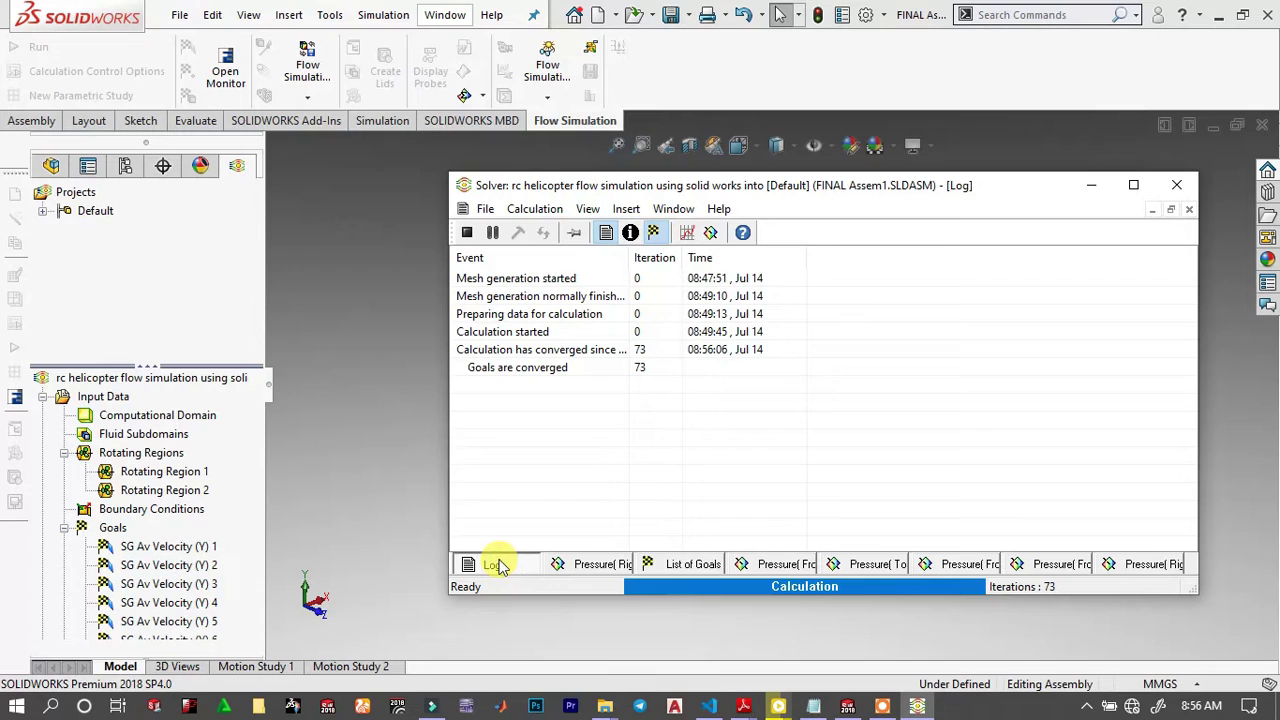
pyautogui.click(655, 566)
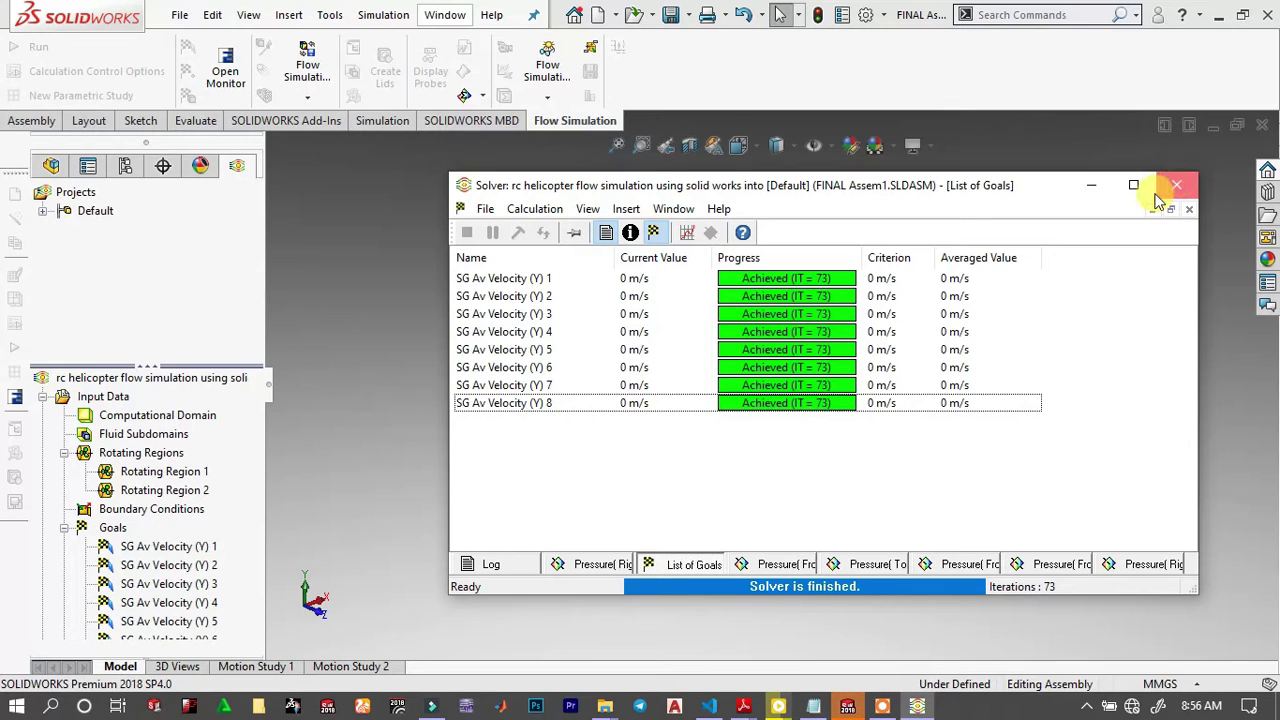
pyautogui.click(1188, 187)
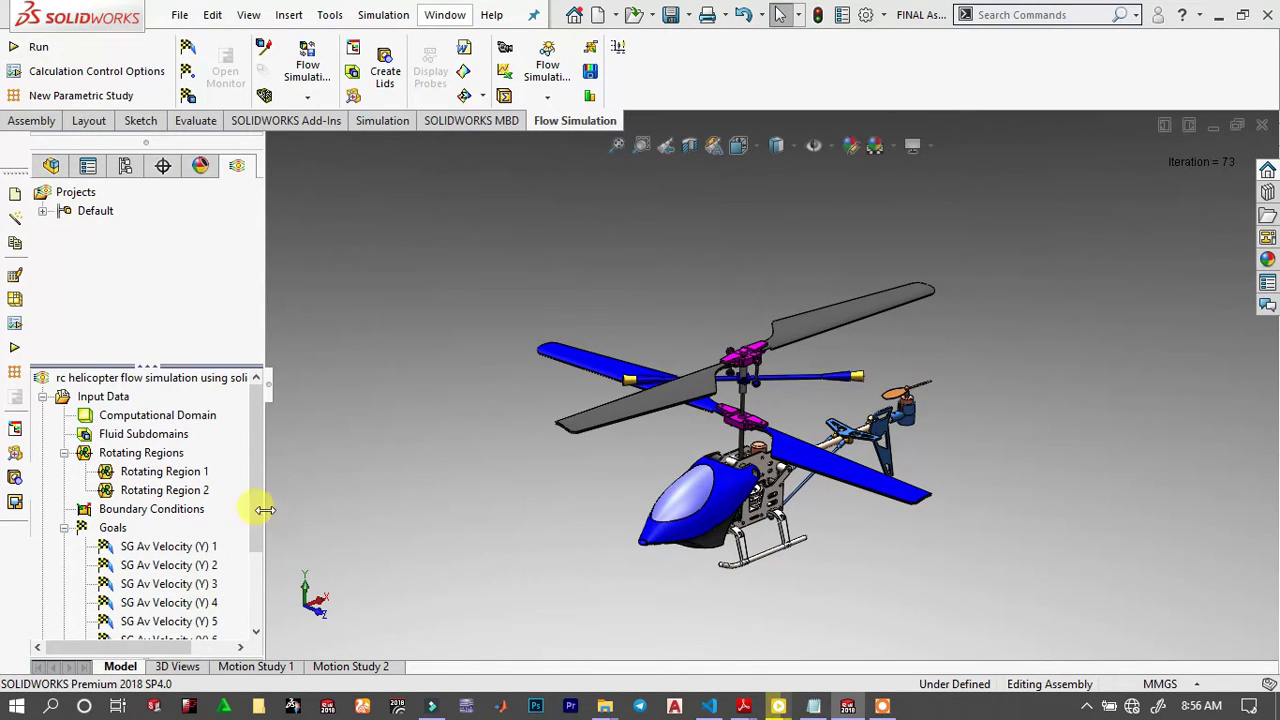
# Start a flow trajectories plot with 200 points, drawn as Lines with Arrows with a 0.001 m width.
pyautogui.moveTo(263, 523); pyautogui.dragTo(251, 614)
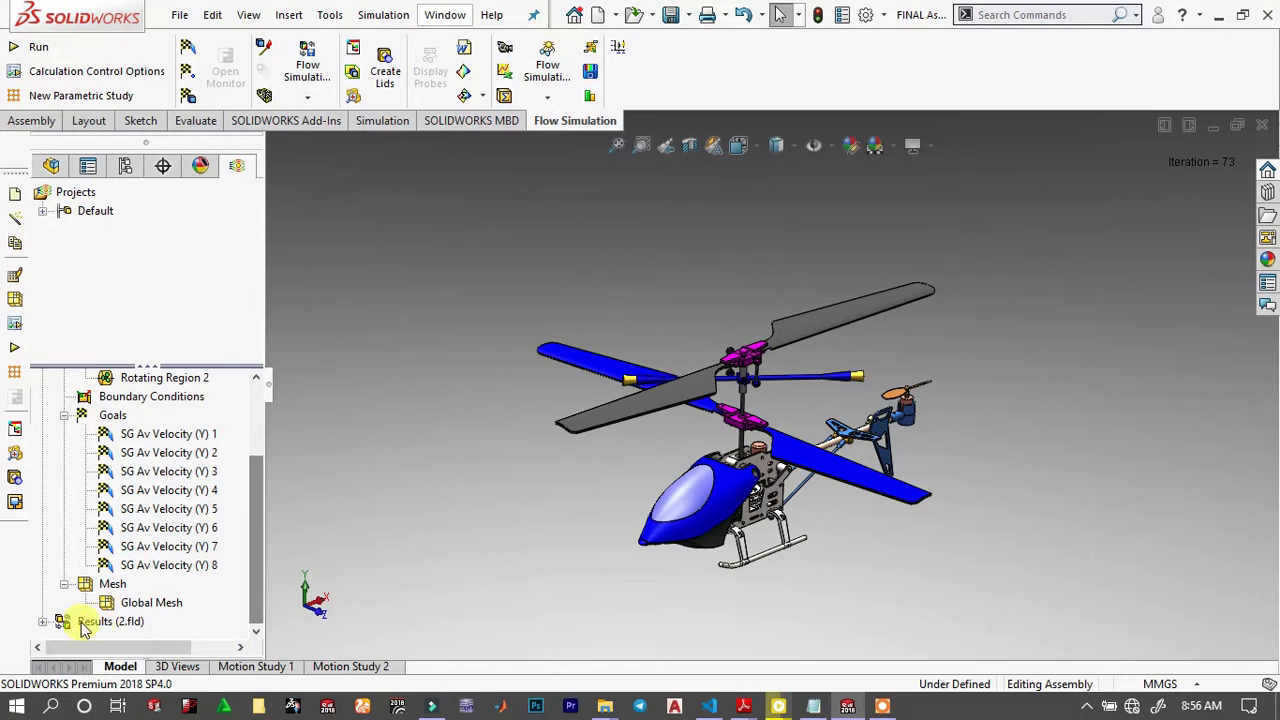
pyautogui.click(42, 621)
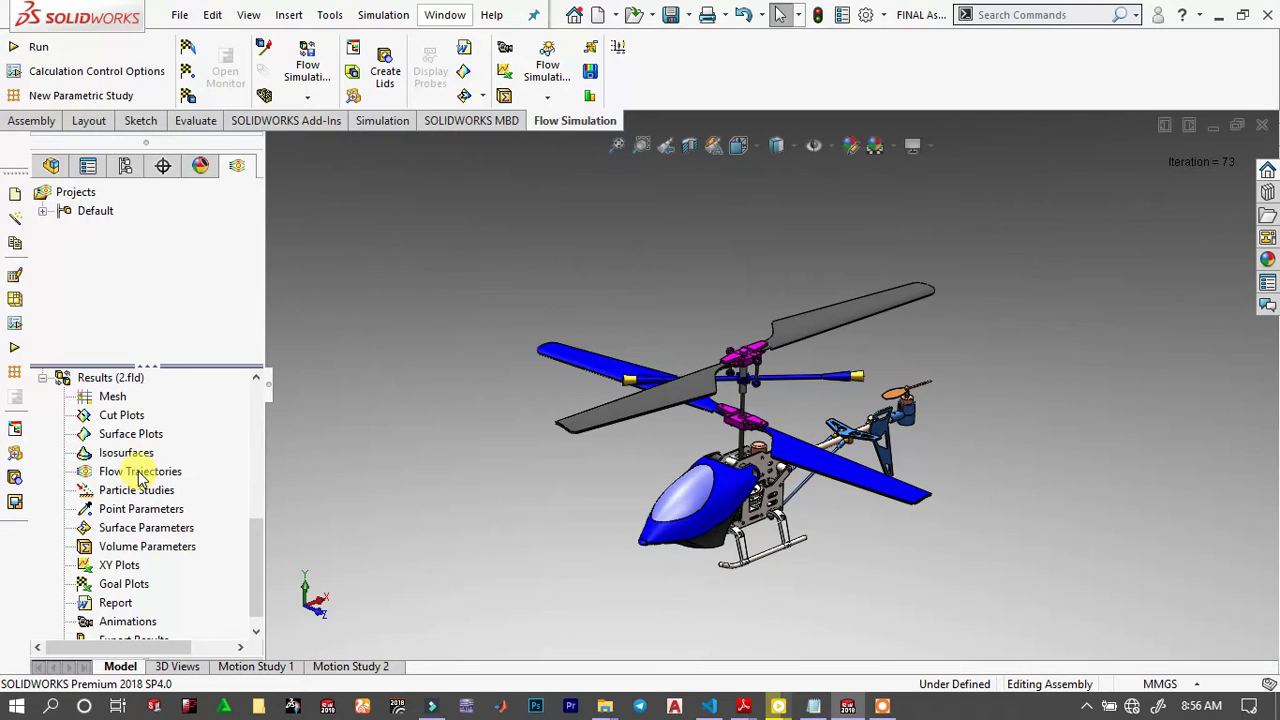
pyautogui.click(186, 485)
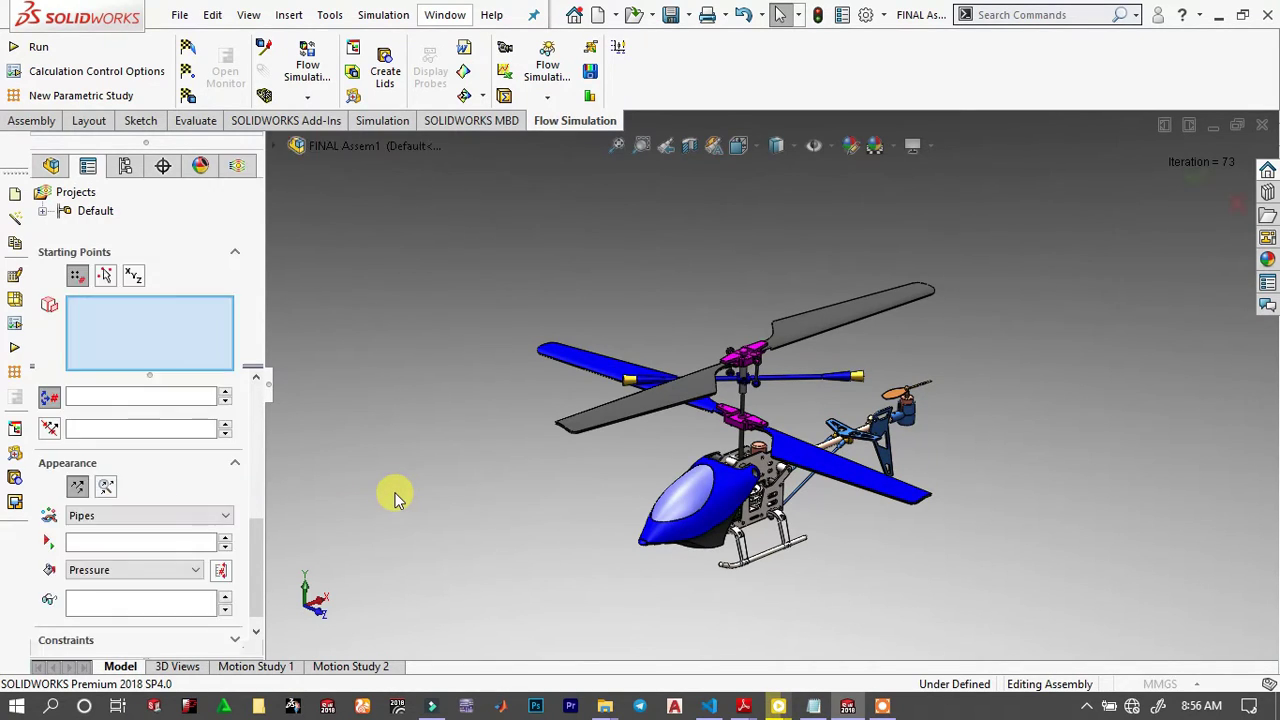
pyautogui.doubleClick(85, 396)
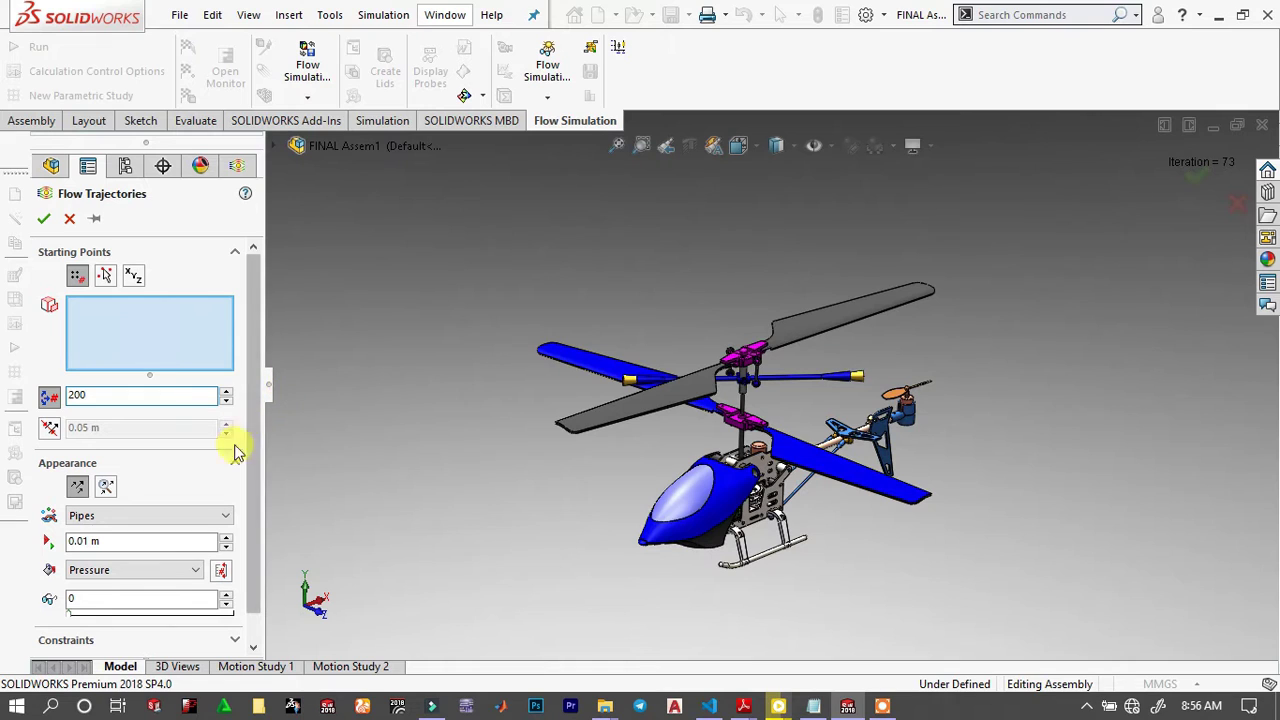
pyautogui.click(95, 515)
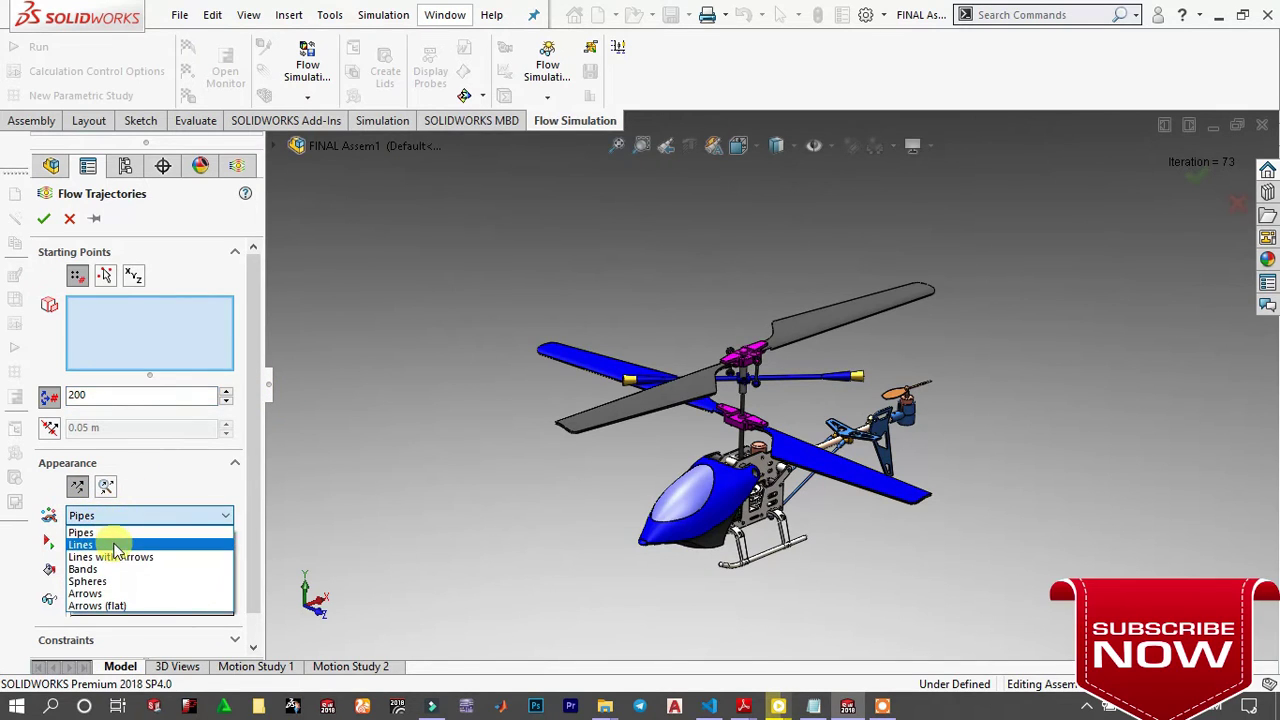
pyautogui.click(126, 557)
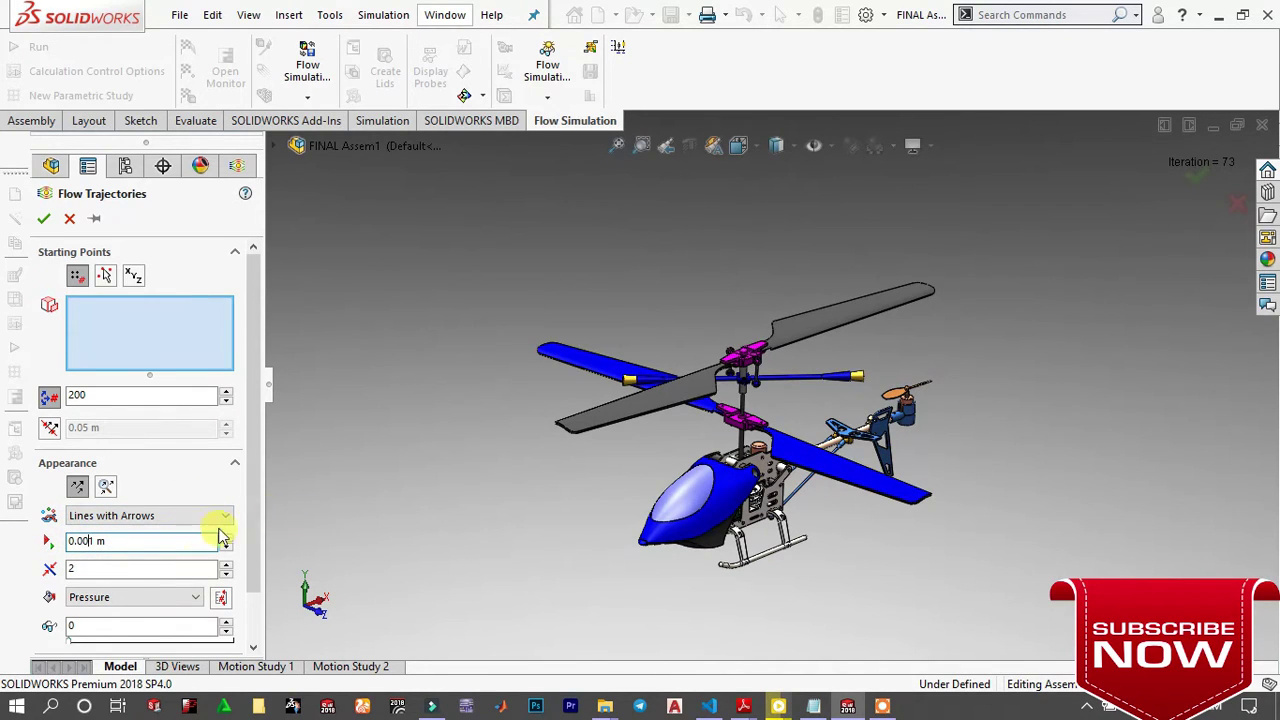
pyautogui.scroll(-2, 254, 500)
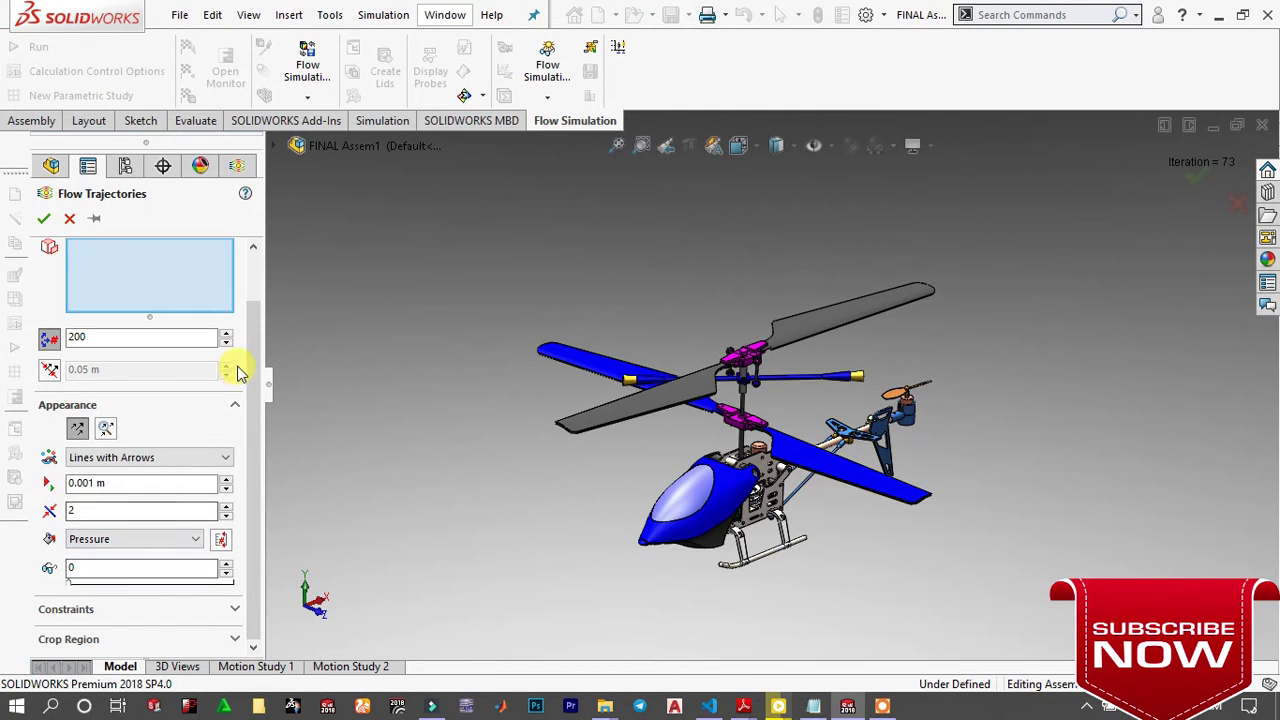
pyautogui.moveTo(256, 345); pyautogui.dragTo(254, 262)
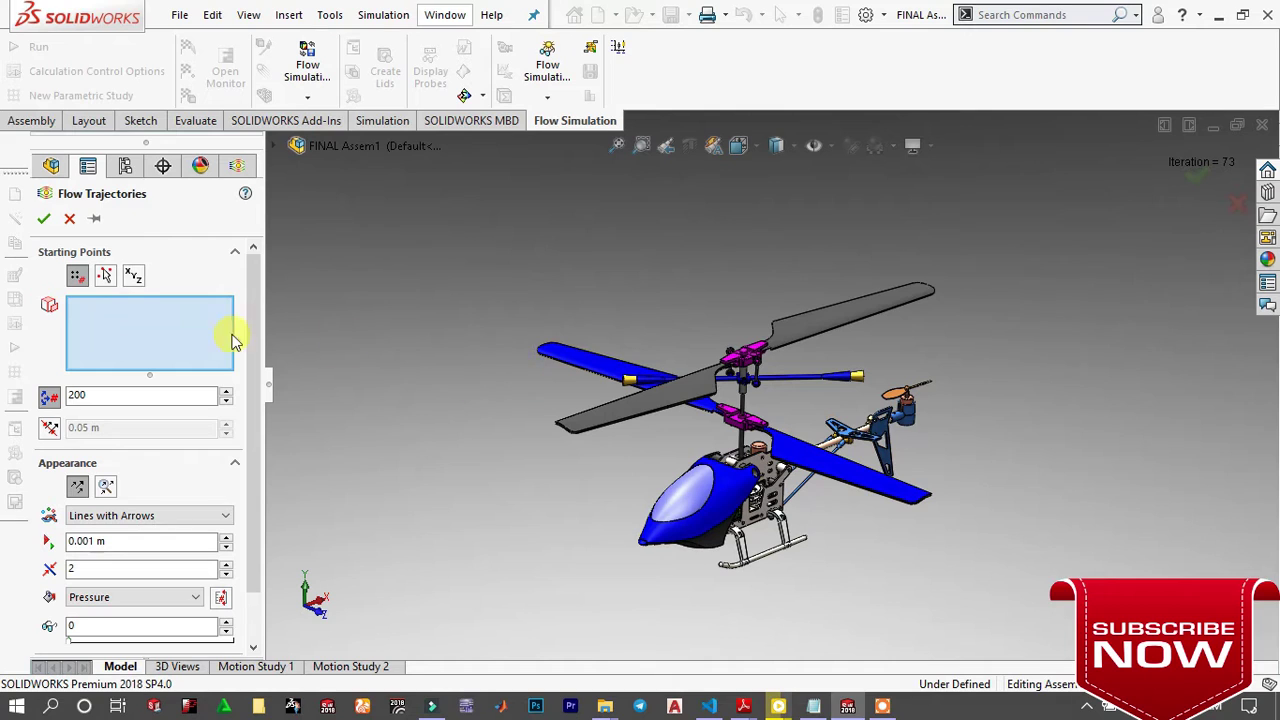
# Select the upper faces of the four rotor blades, the body shell and the body cover as trajectory starting points.
pyautogui.click(830, 320)
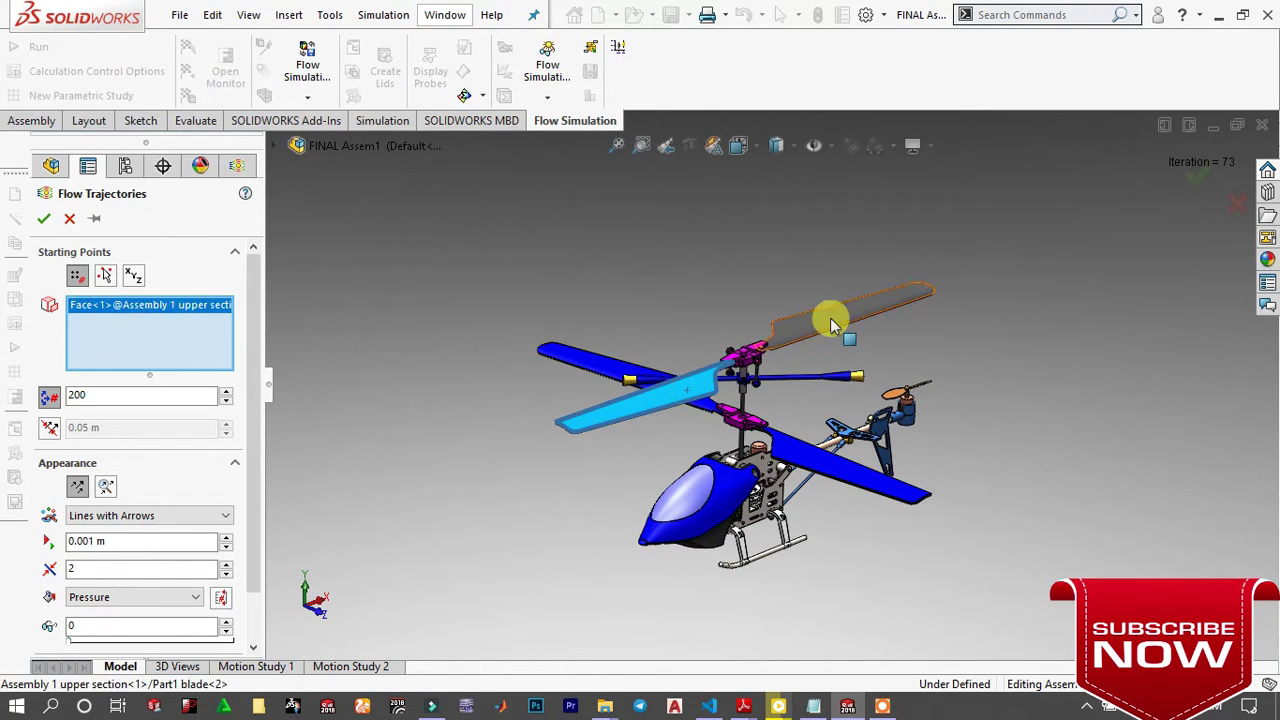
pyautogui.click(836, 320)
pyautogui.click(826, 444)
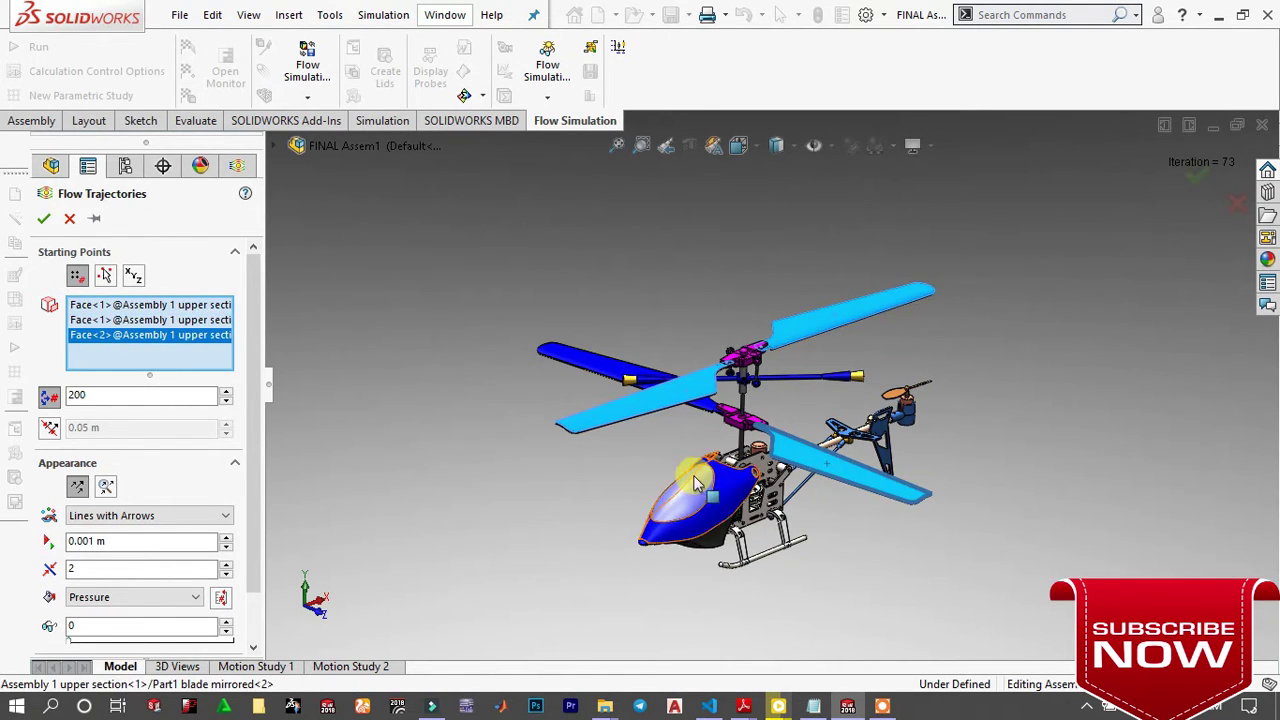
pyautogui.click(677, 471)
pyautogui.click(671, 471)
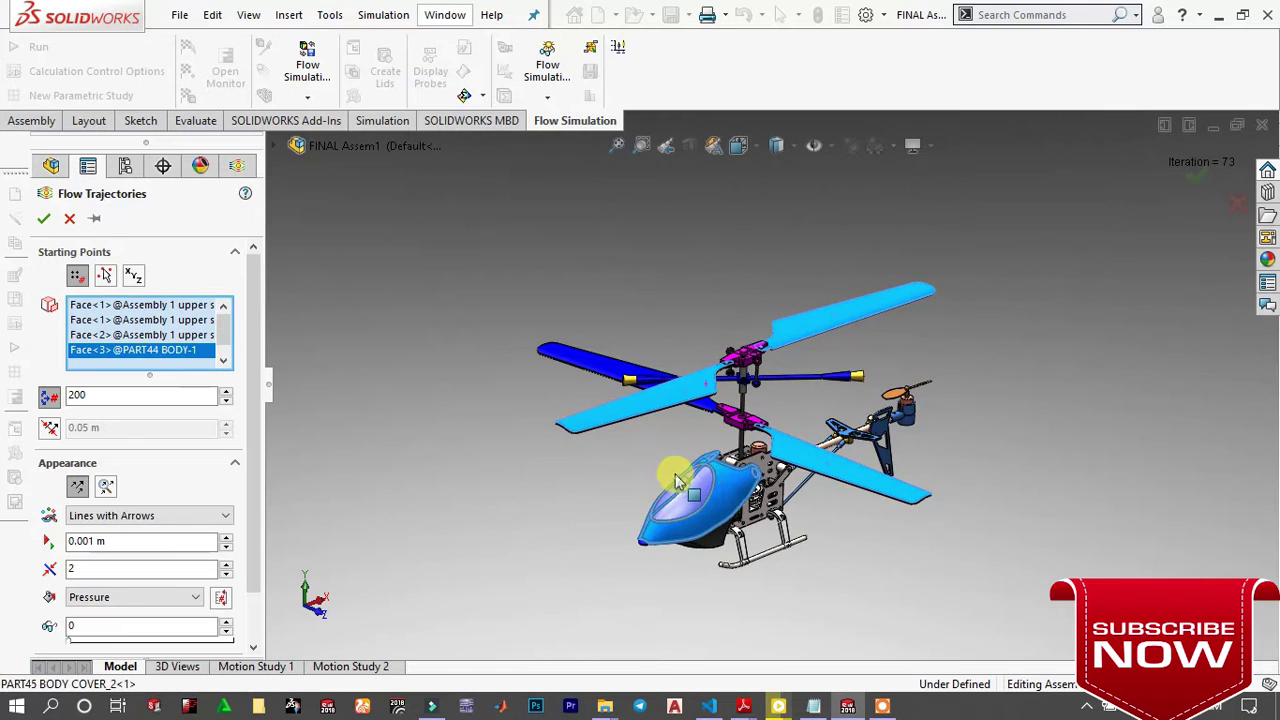
pyautogui.click(598, 357)
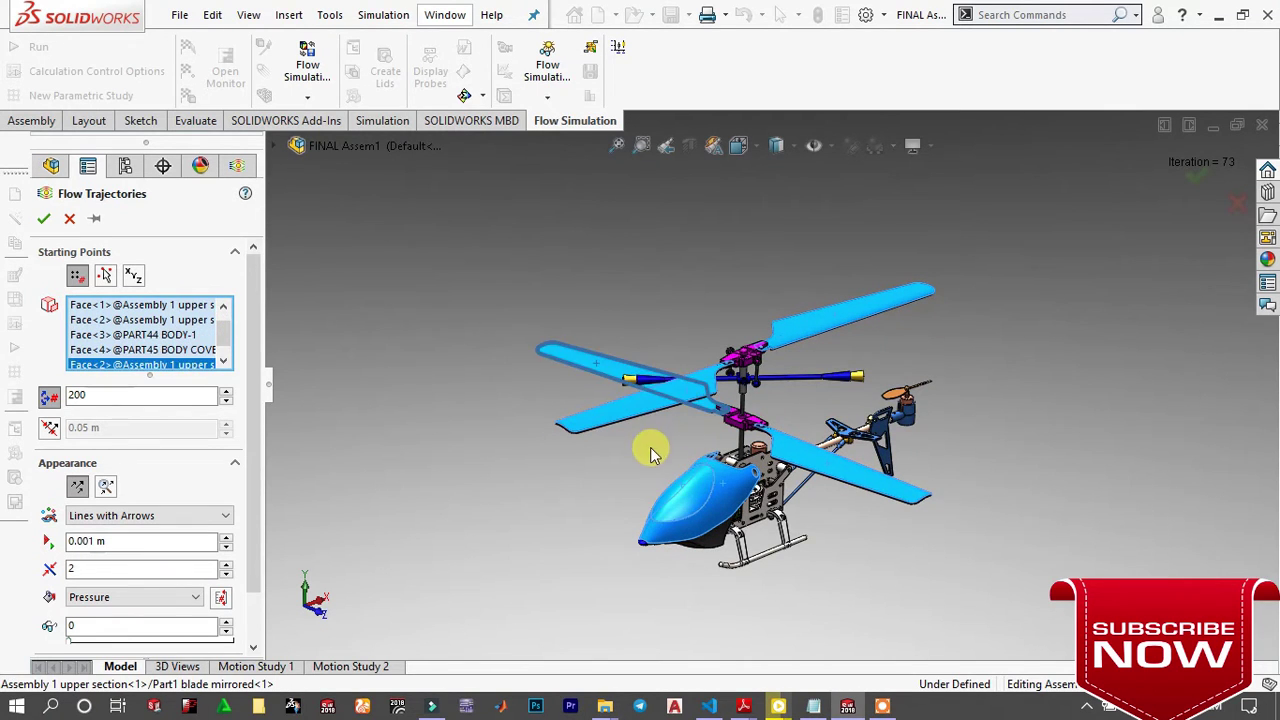
# Add the underside faces of all four rotor blades to the trajectory starting points.
pyautogui.moveTo(651, 449); pyautogui.dragTo(837, 286, button='middle')
pyautogui.click(780, 290)
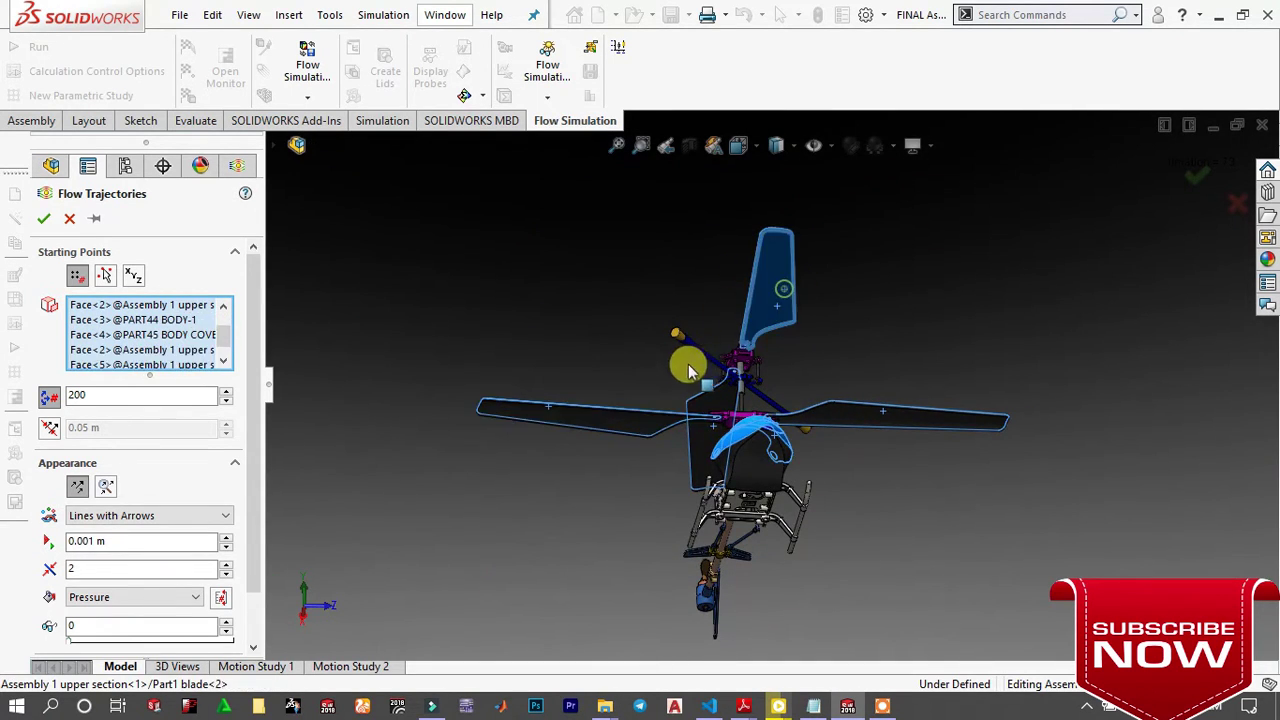
pyautogui.click(700, 401)
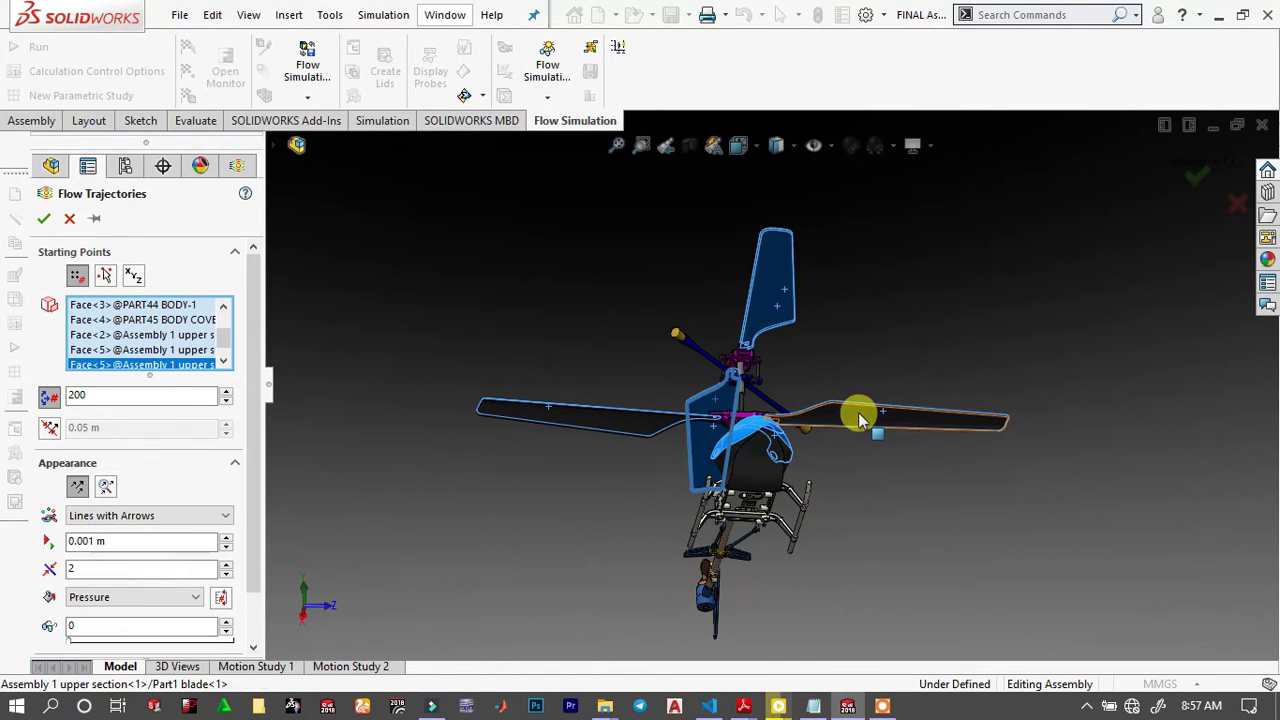
pyautogui.click(857, 416)
pyautogui.click(634, 419)
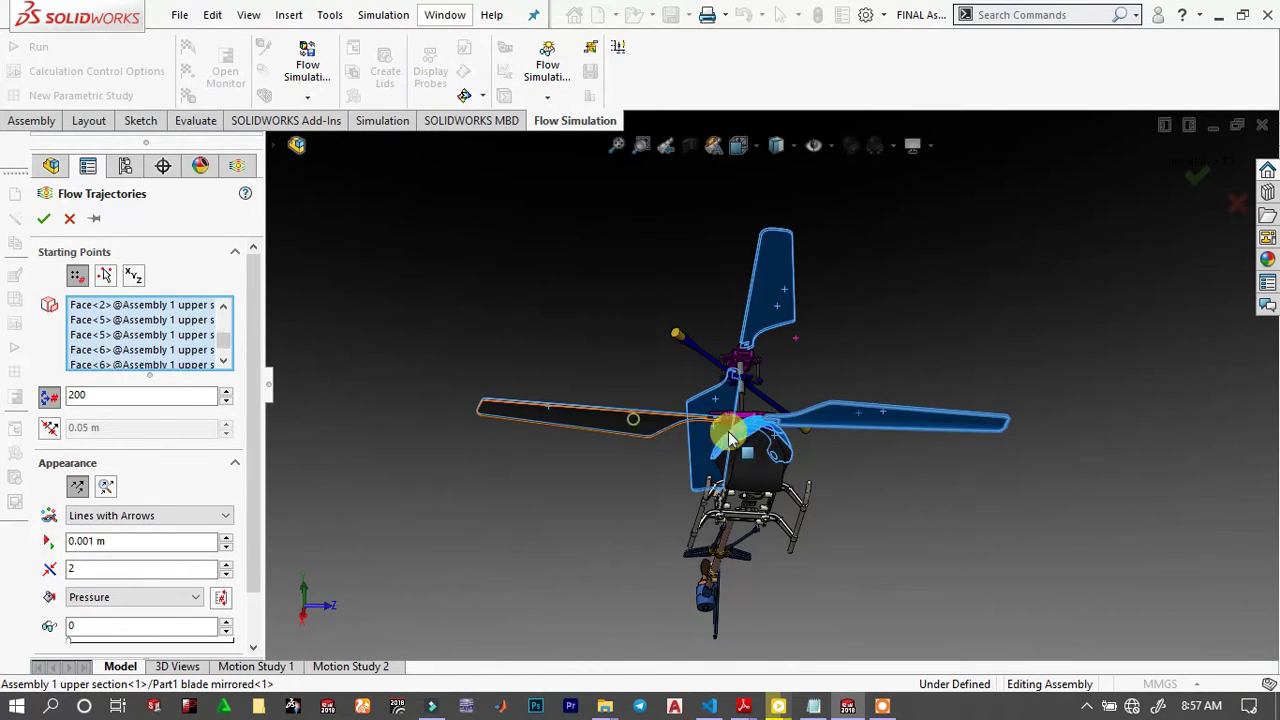
# Add the lower body shell faces and the small faces at the nose tip to the trajectory starting points.
pyautogui.click(775, 462)
pyautogui.hotkey('ctrl', '7')
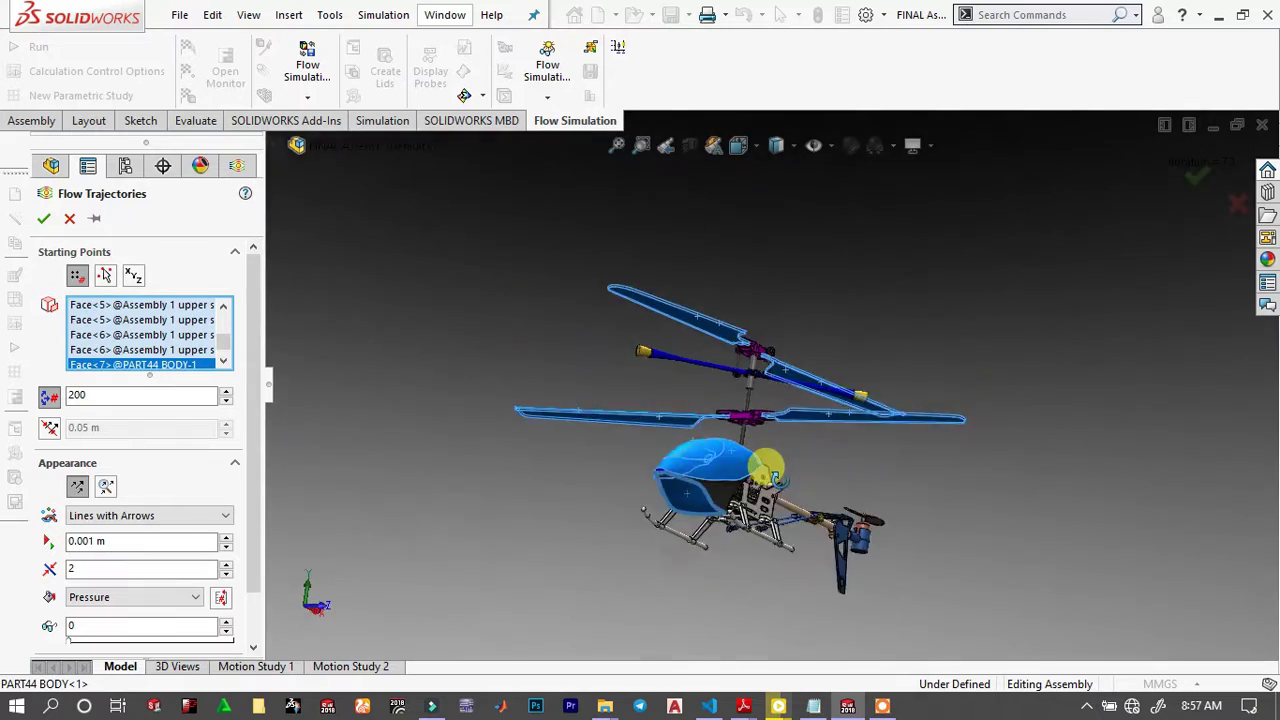
pyautogui.scroll(-5, 652, 455)
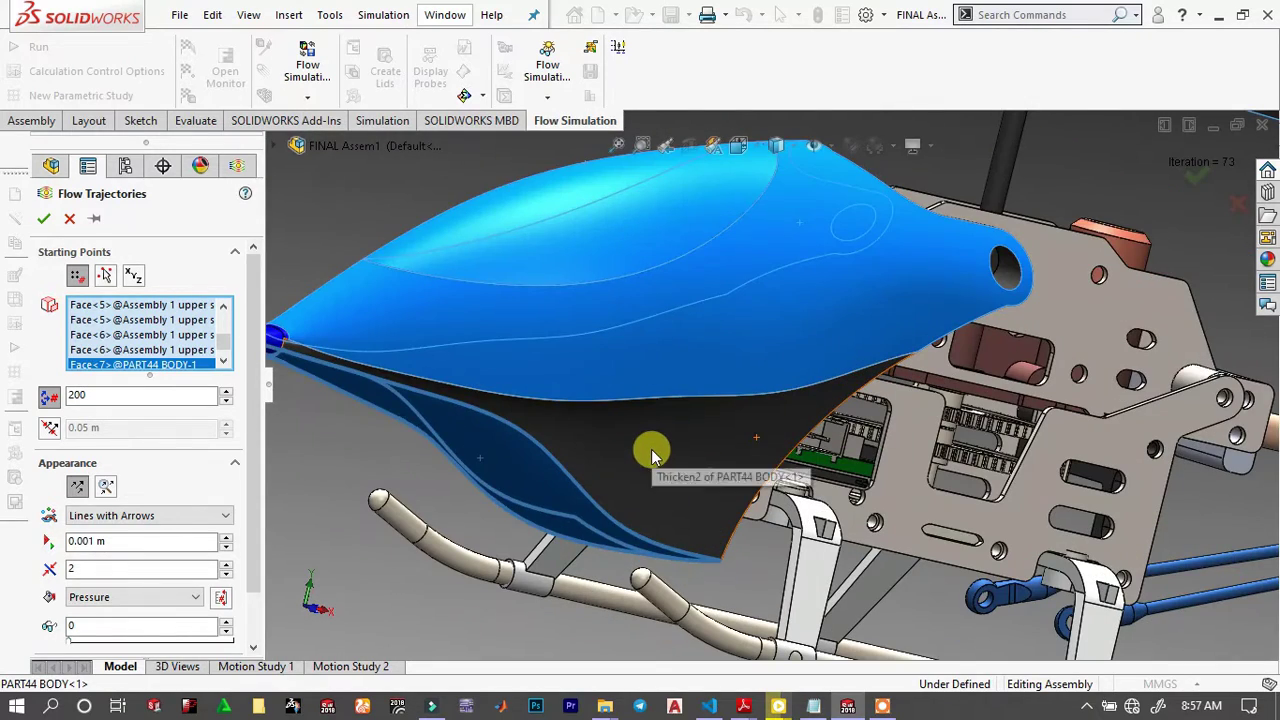
pyautogui.click(652, 455)
pyautogui.scroll(2, 491, 389)
pyautogui.scroll(-5, 640, 366)
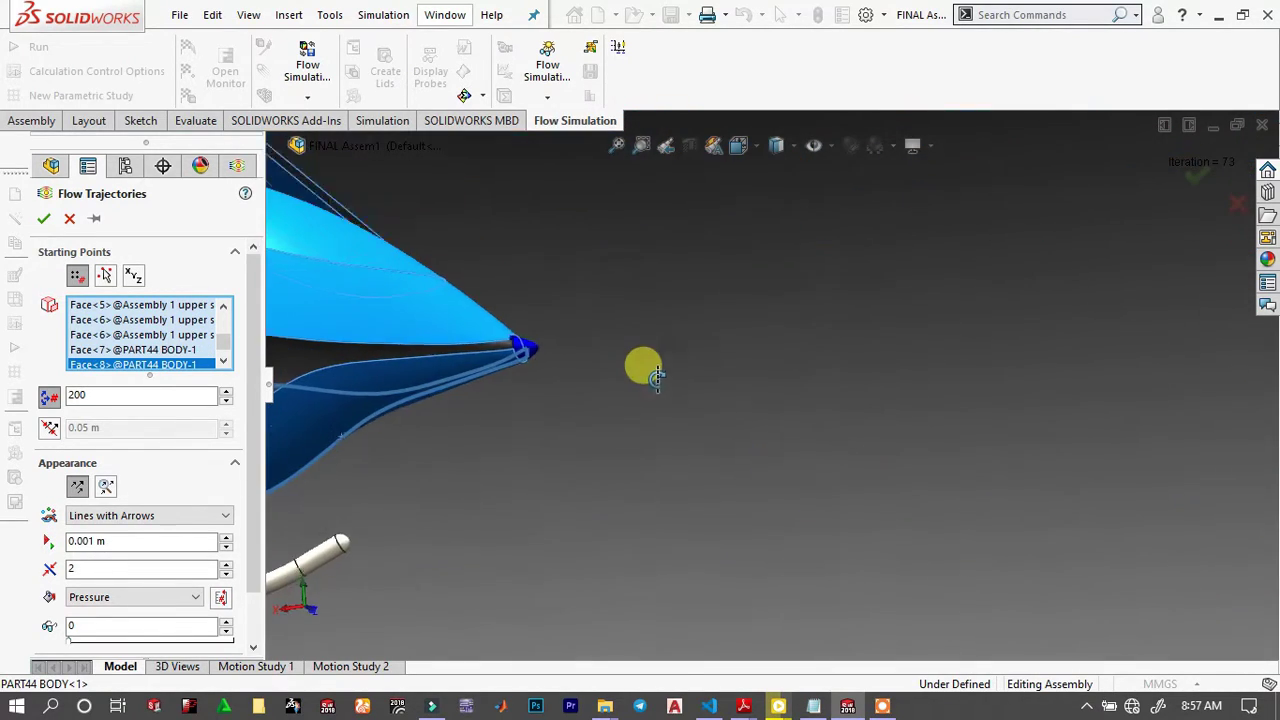
pyautogui.click(532, 344)
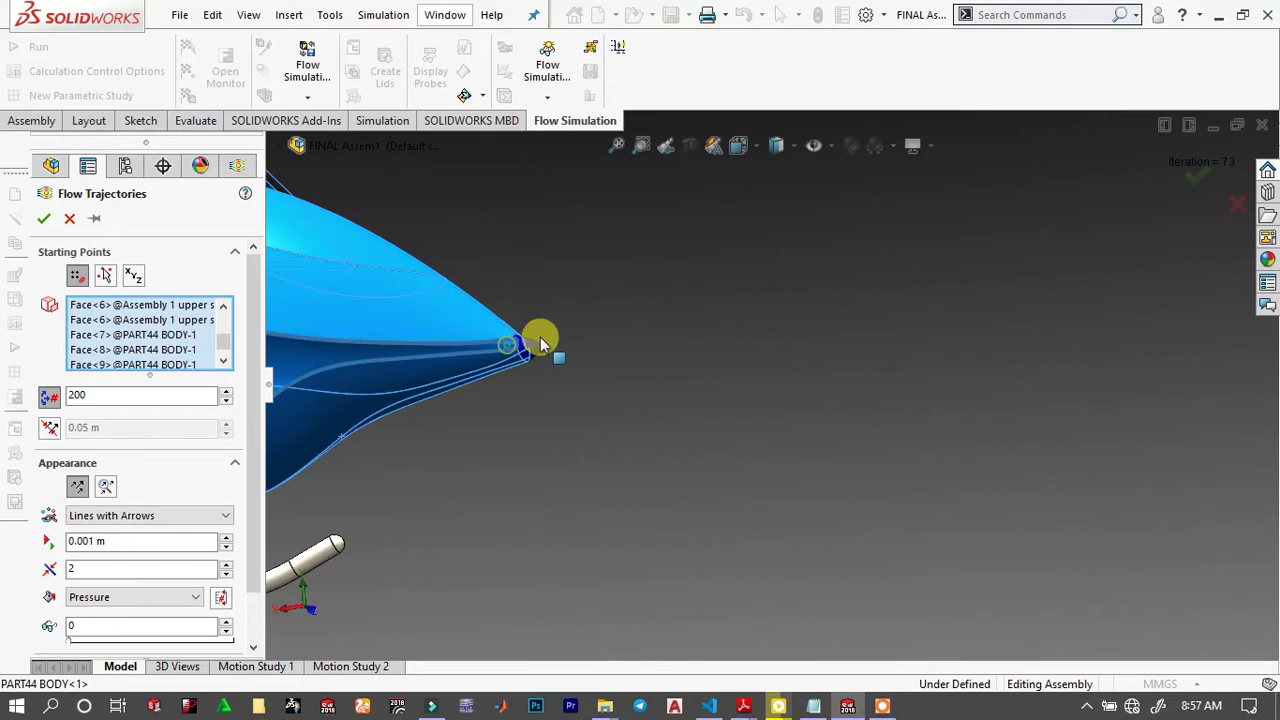
pyautogui.click(530, 347)
# Generate the flow trajectories from the selected blade and body faces.
pyautogui.scroll(3, 530, 385)
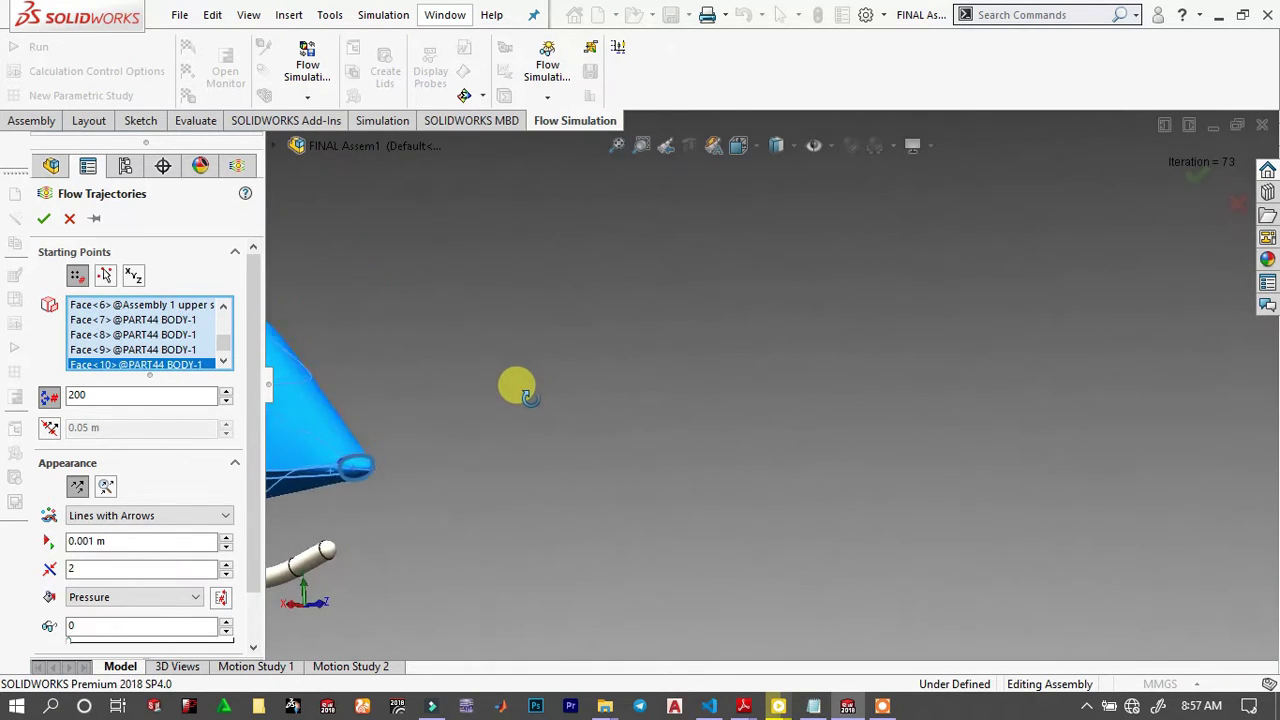
pyautogui.scroll(4, 540, 400)
pyautogui.moveTo(686, 391); pyautogui.dragTo(474, 449, button='middle')
pyautogui.scroll(3, 500, 410)
pyautogui.scroll(-4, 737, 414)
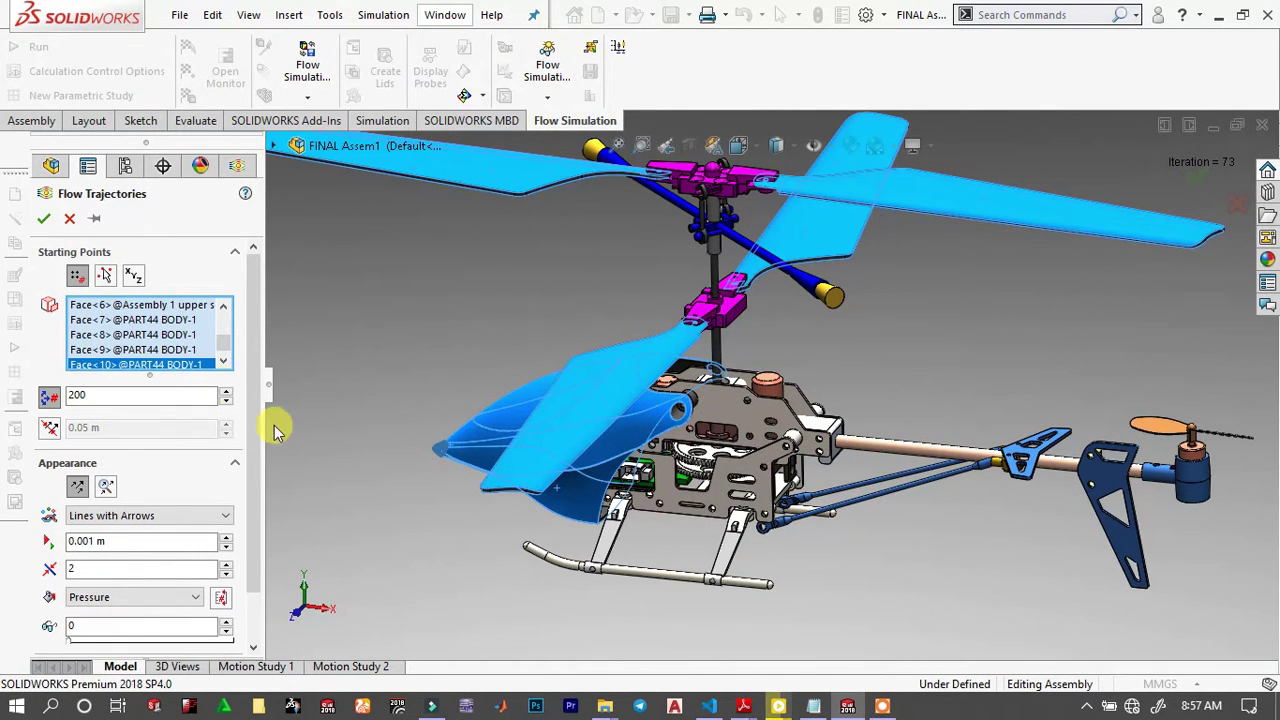
pyautogui.click(48, 221)
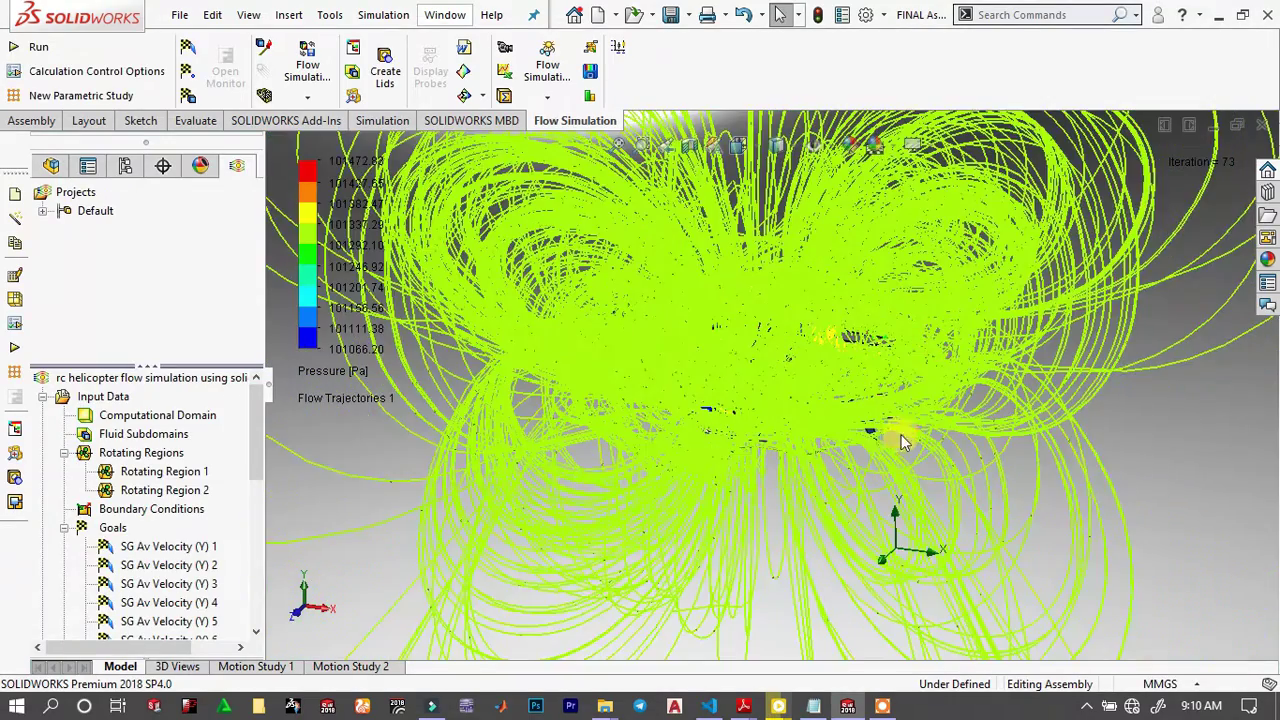
# Cycle through the background scenes until a plain white one is applied behind the trajectories.
pyautogui.click(874, 145)
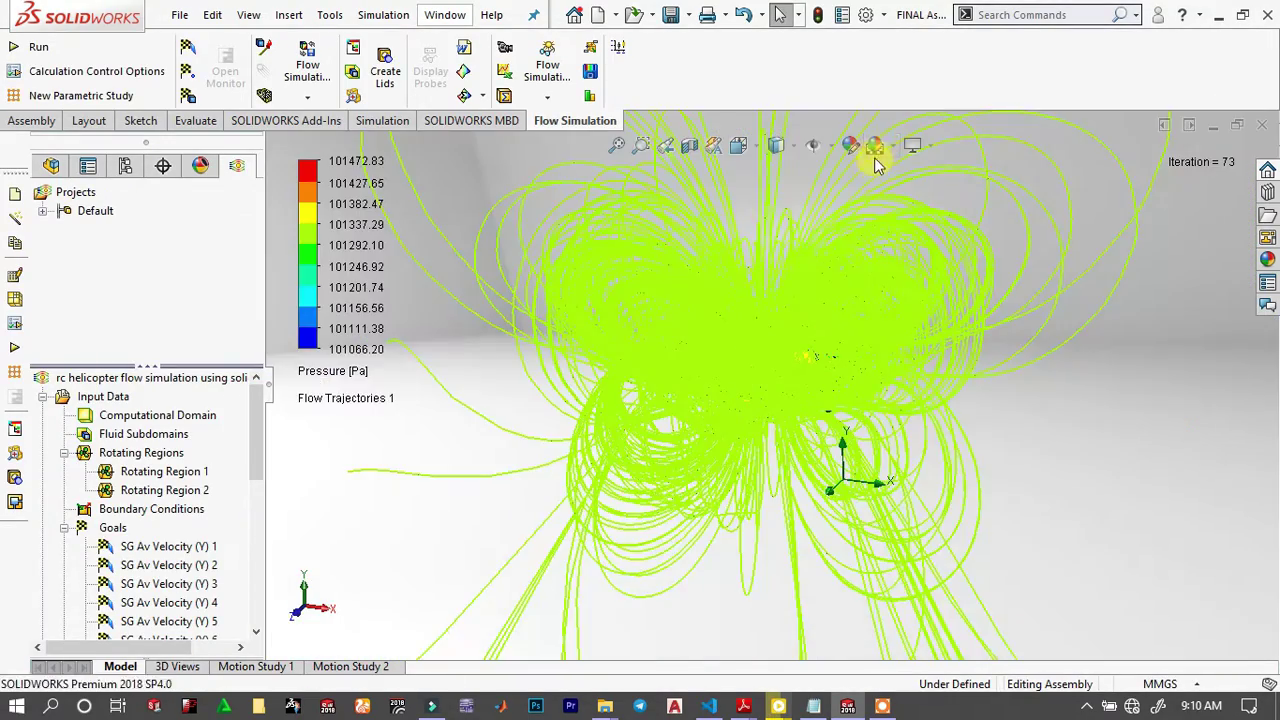
pyautogui.click(874, 145)
pyautogui.click(874, 145)
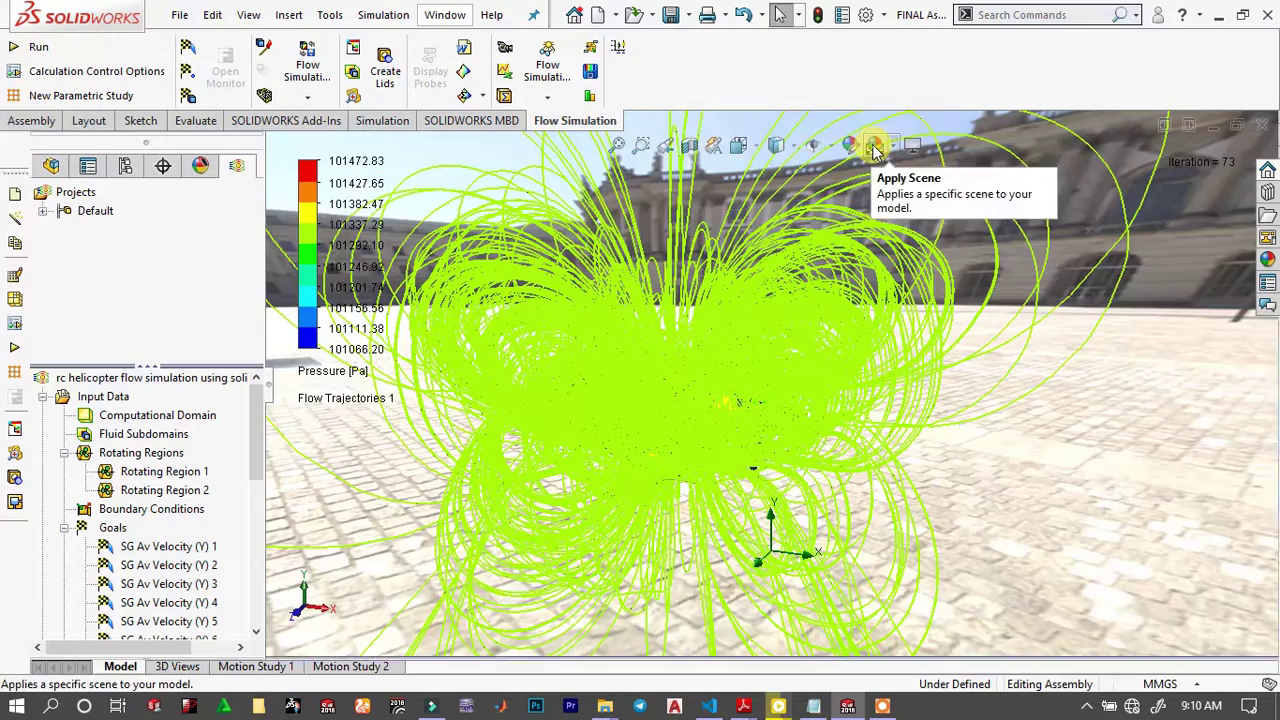
pyautogui.click(874, 145)
pyautogui.click(874, 145)
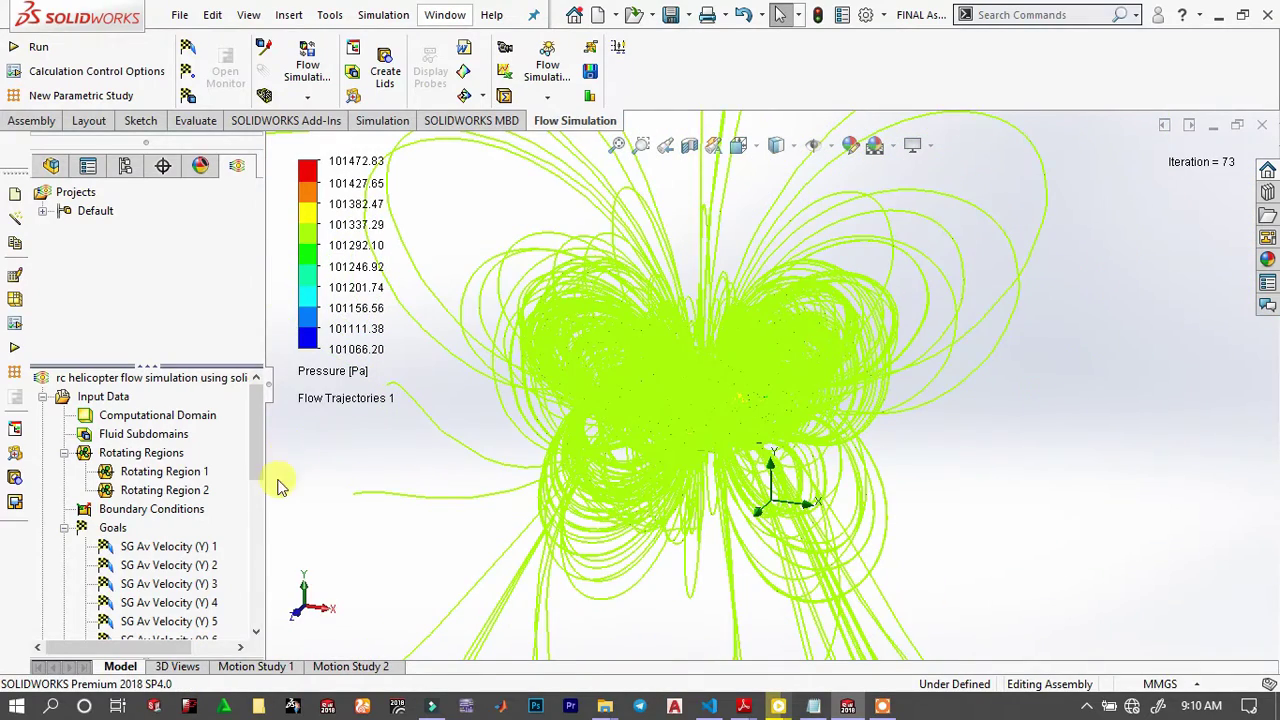
# Play the Flow Trajectories 1 animation and examine the flow around the helicopter from close up and several angles.
pyautogui.moveTo(258, 428); pyautogui.dragTo(268, 585)
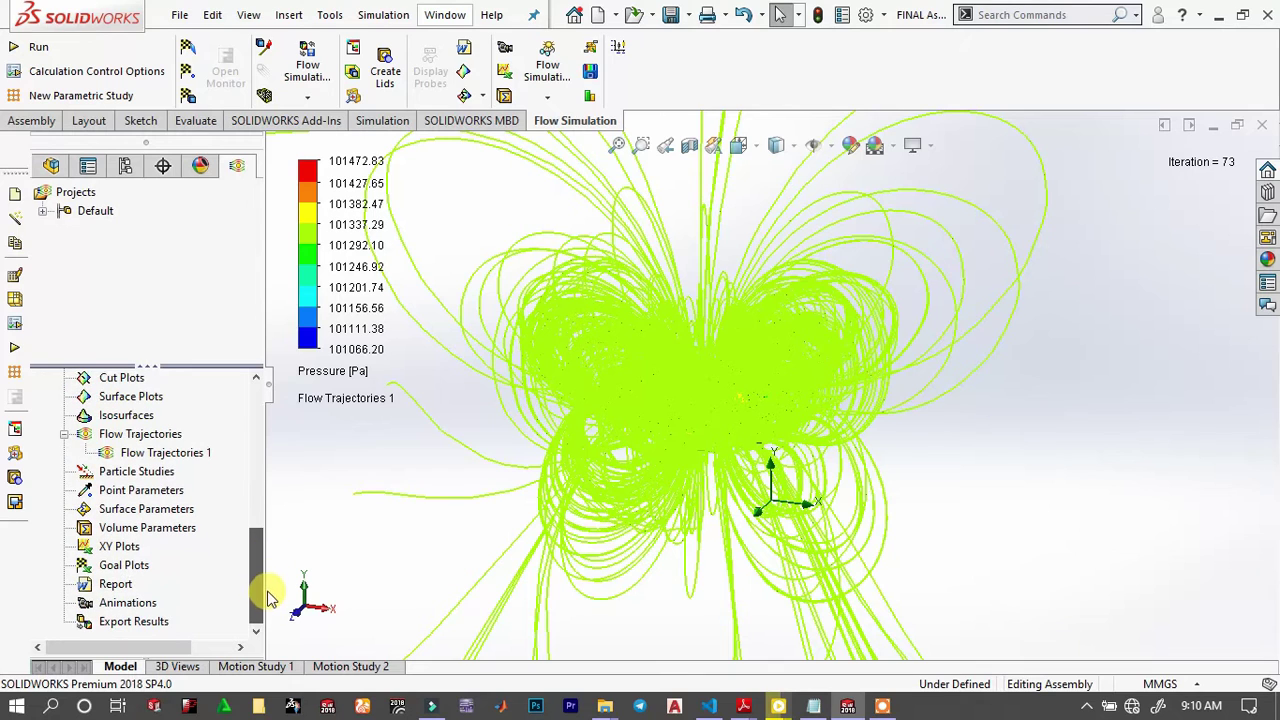
pyautogui.click(165, 452)
pyautogui.rightClick(168, 453)
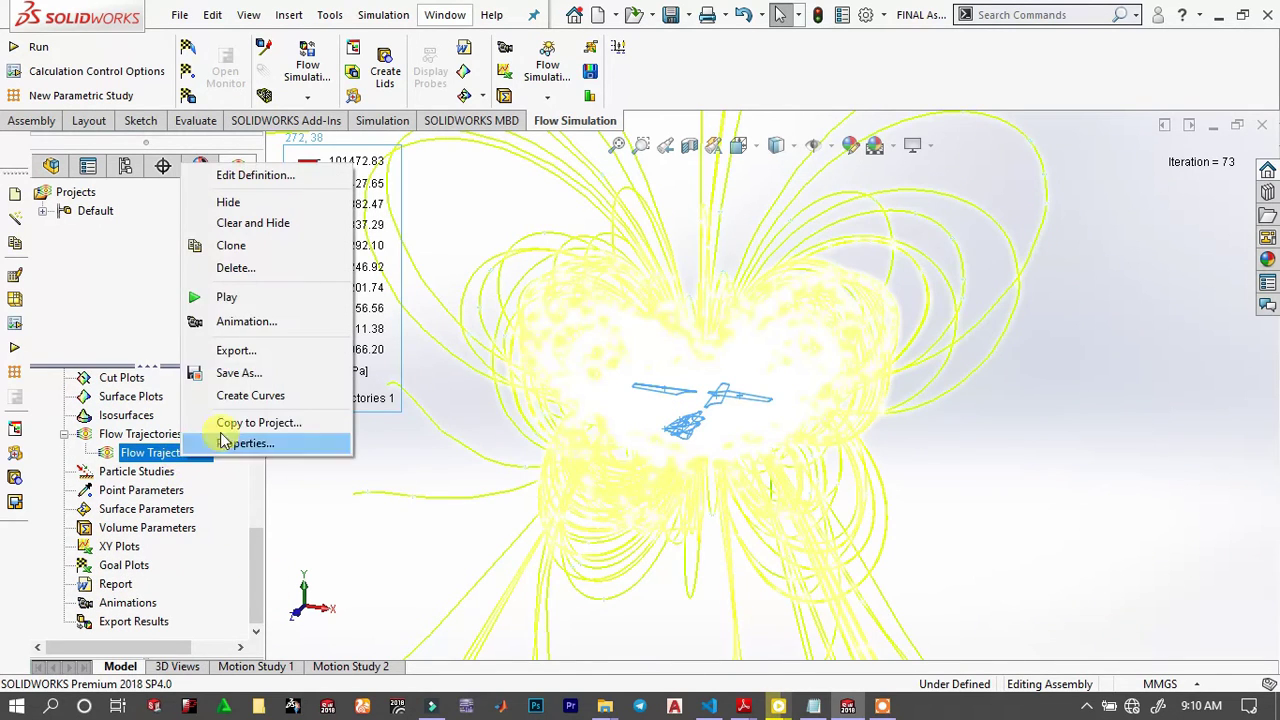
pyautogui.click(267, 303)
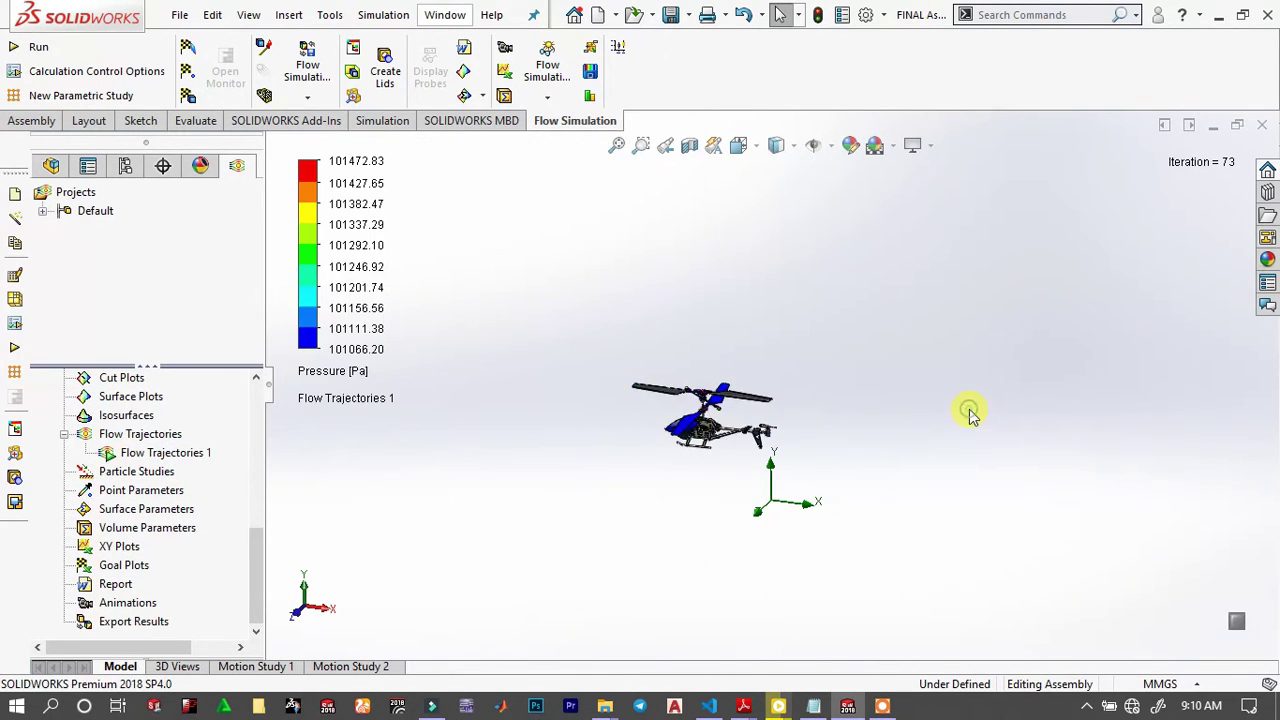
pyautogui.scroll(-5, 770, 416)
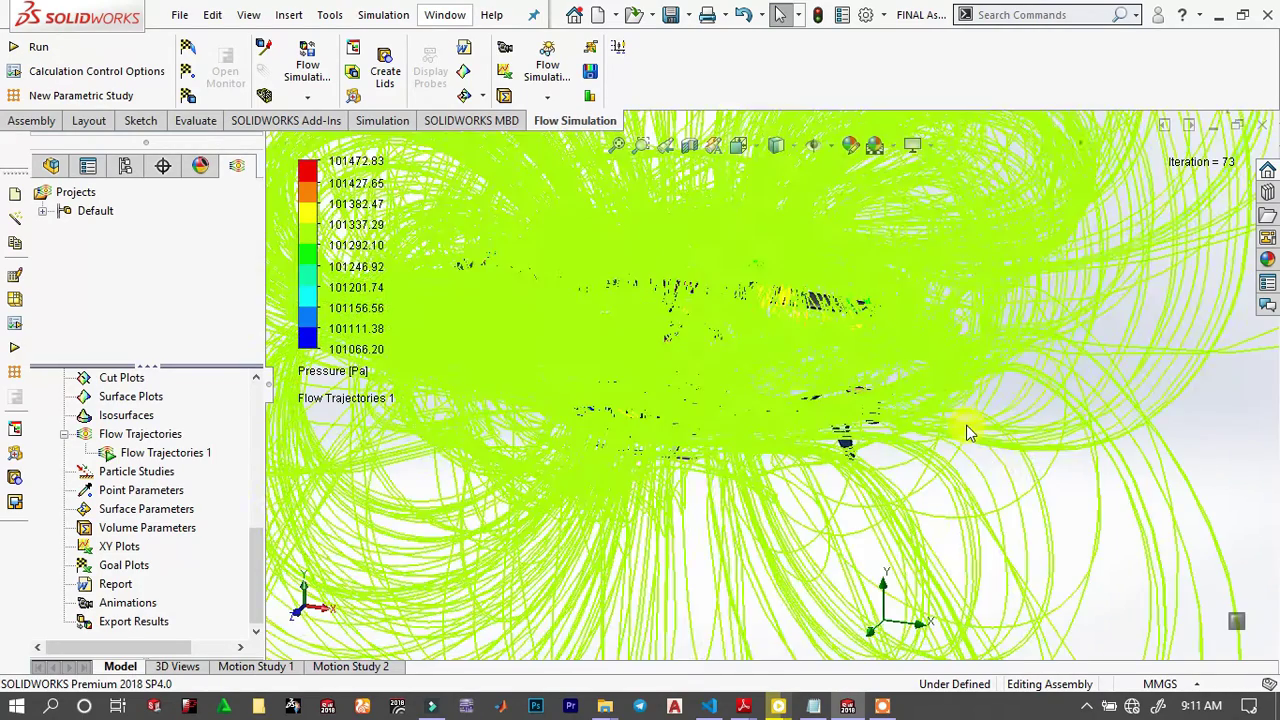
pyautogui.scroll(2, 712, 435)
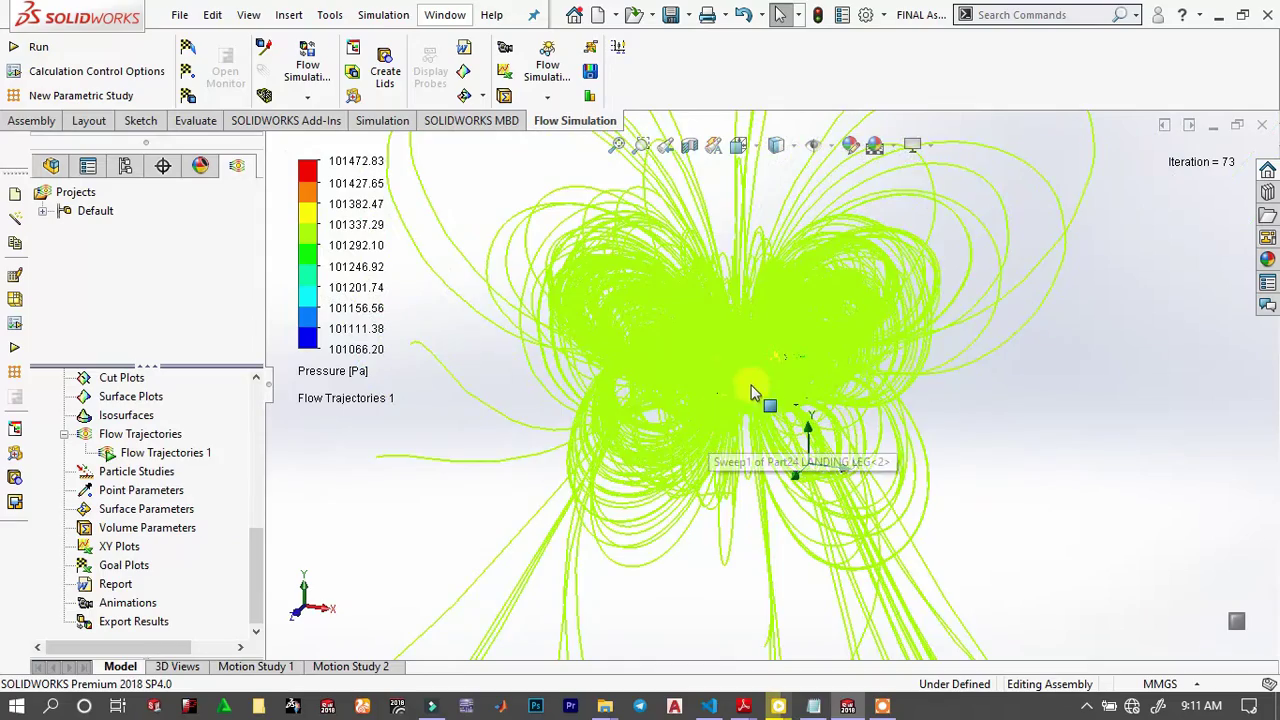
pyautogui.moveTo(757, 394); pyautogui.dragTo(441, 516, button='middle')
pyautogui.moveTo(697, 342); pyautogui.dragTo(811, 374, button='middle')
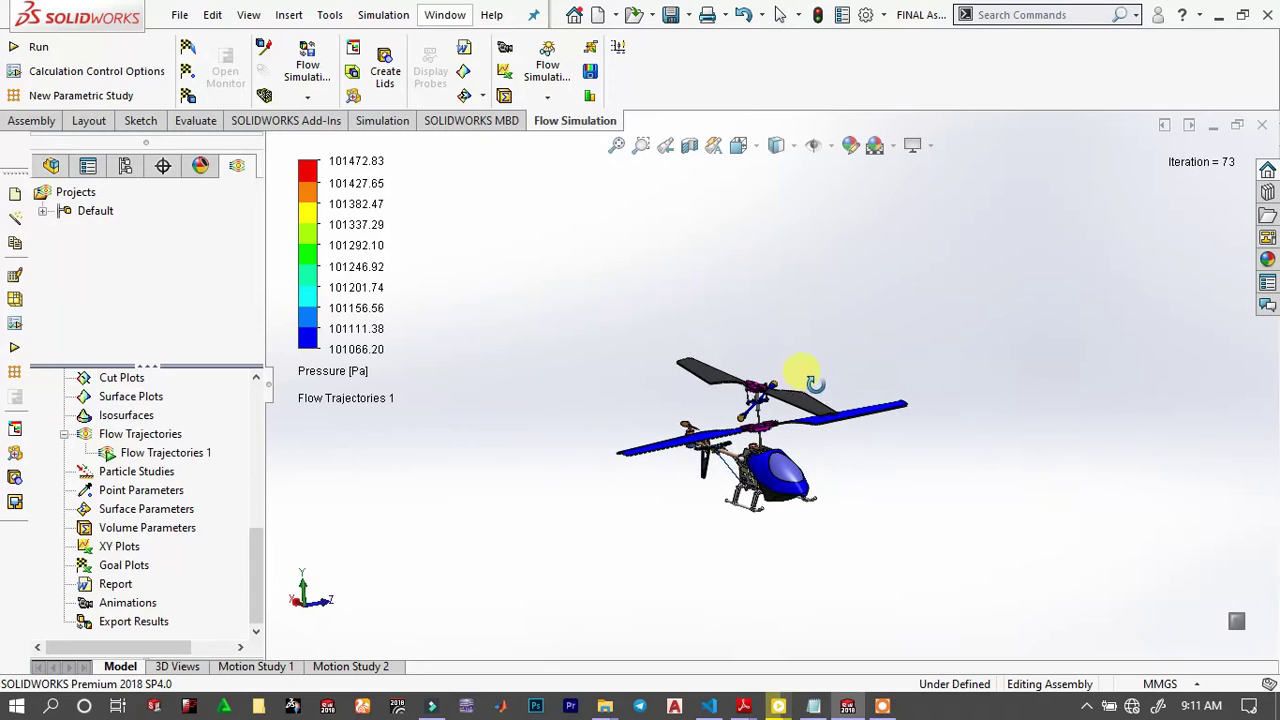
# Switch the trajectories' plotted parameter to Velocity (Y) and view the recoloured flow from another angle.
pyautogui.click(345, 373)
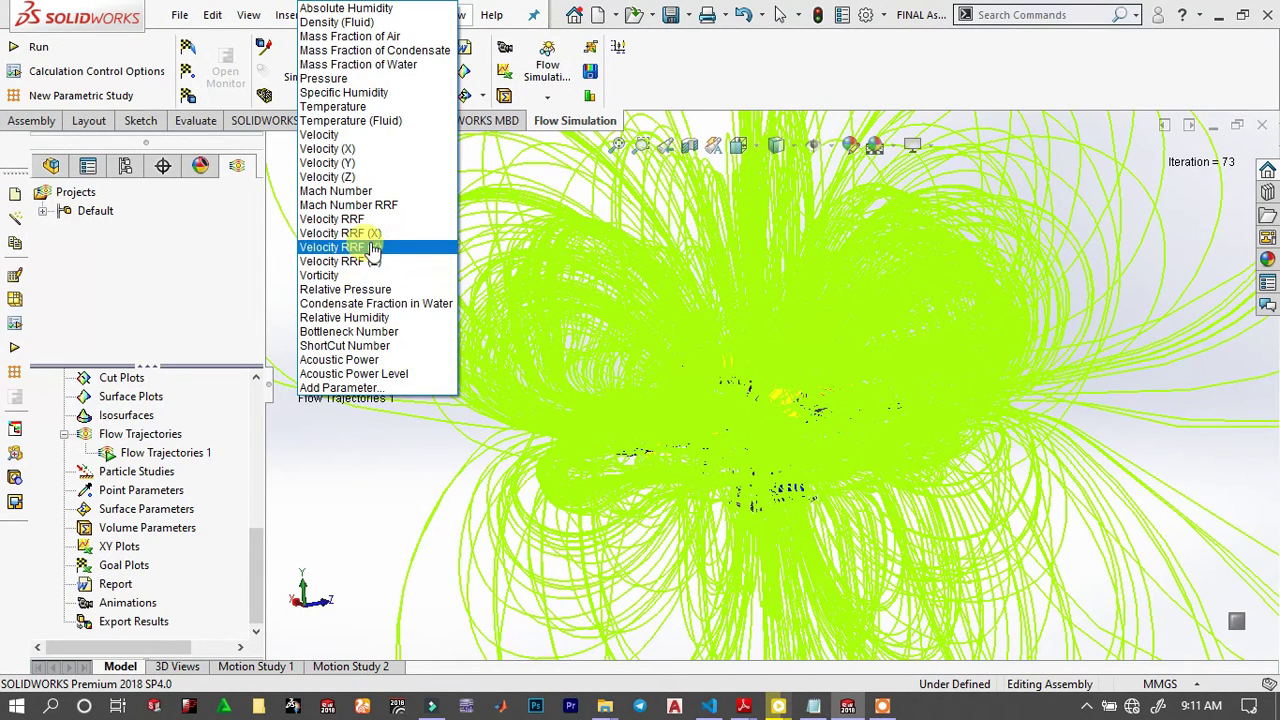
pyautogui.click(340, 162)
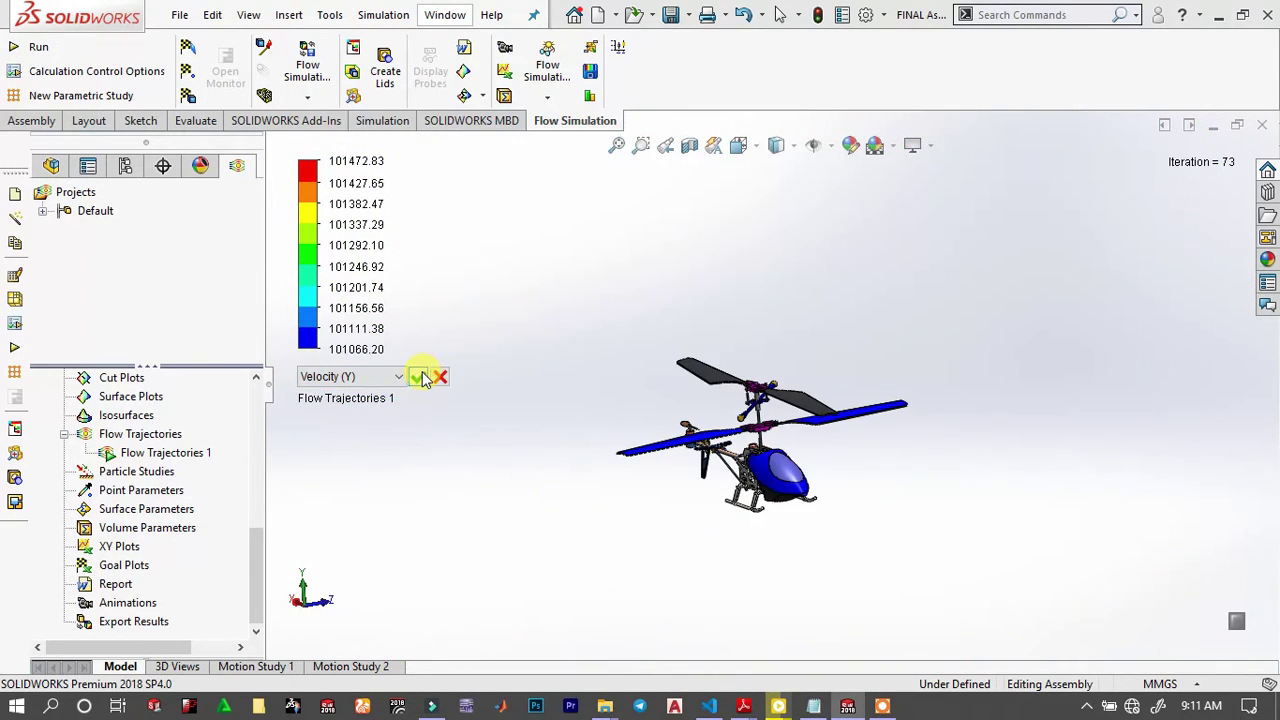
pyautogui.click(420, 376)
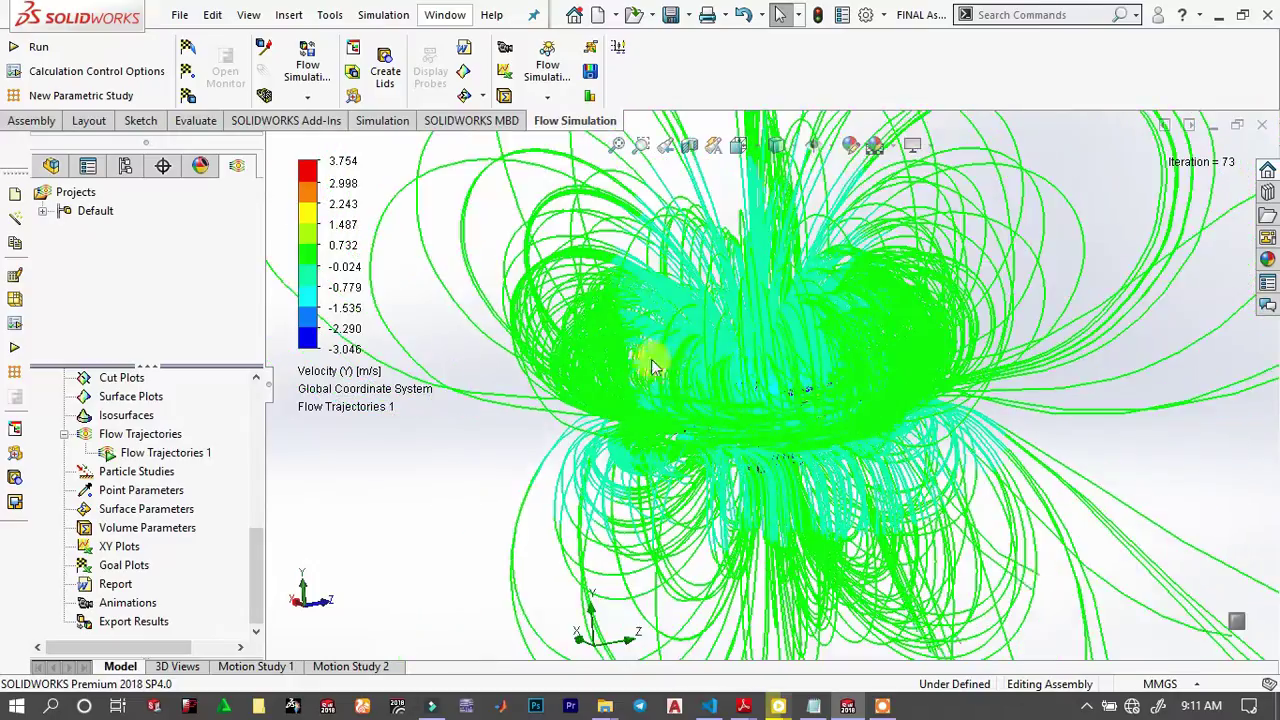
pyautogui.moveTo(651, 359); pyautogui.dragTo(485, 368, button='middle')
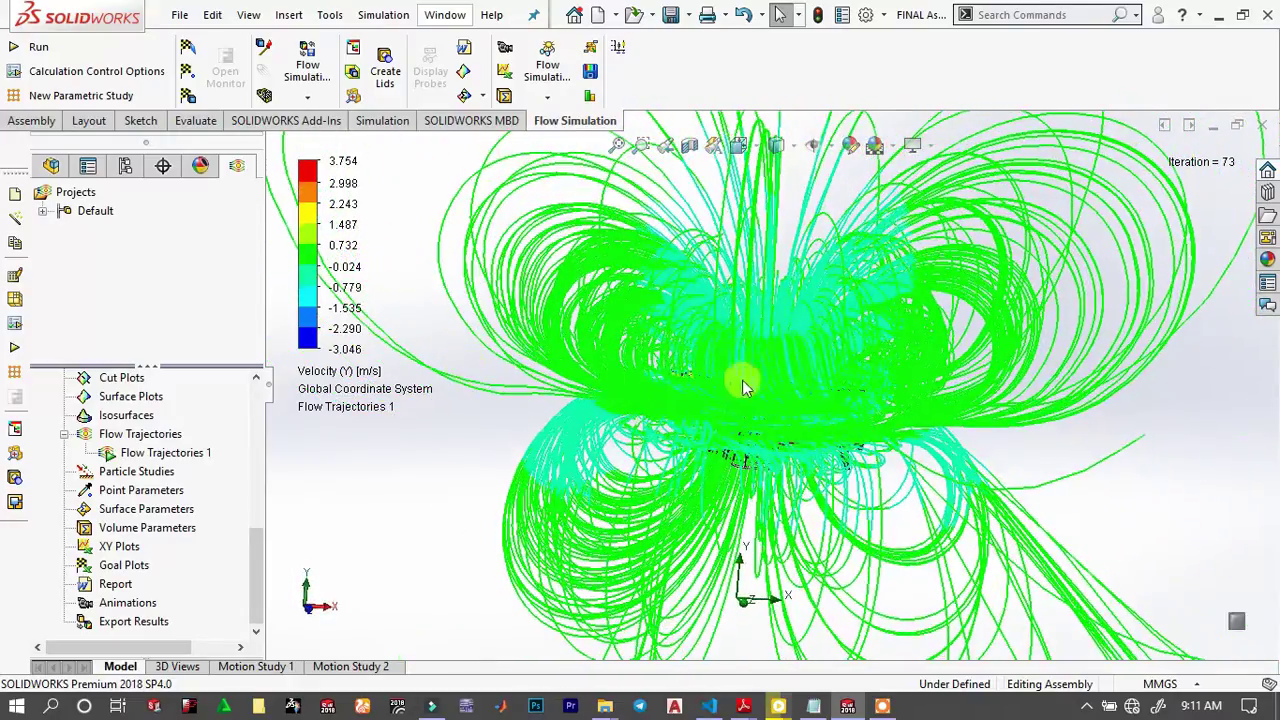
# Set the upper limit of the Velocity (Y) colour scale to 3 m/s.
pyautogui.scroll(-6, 860, 450)
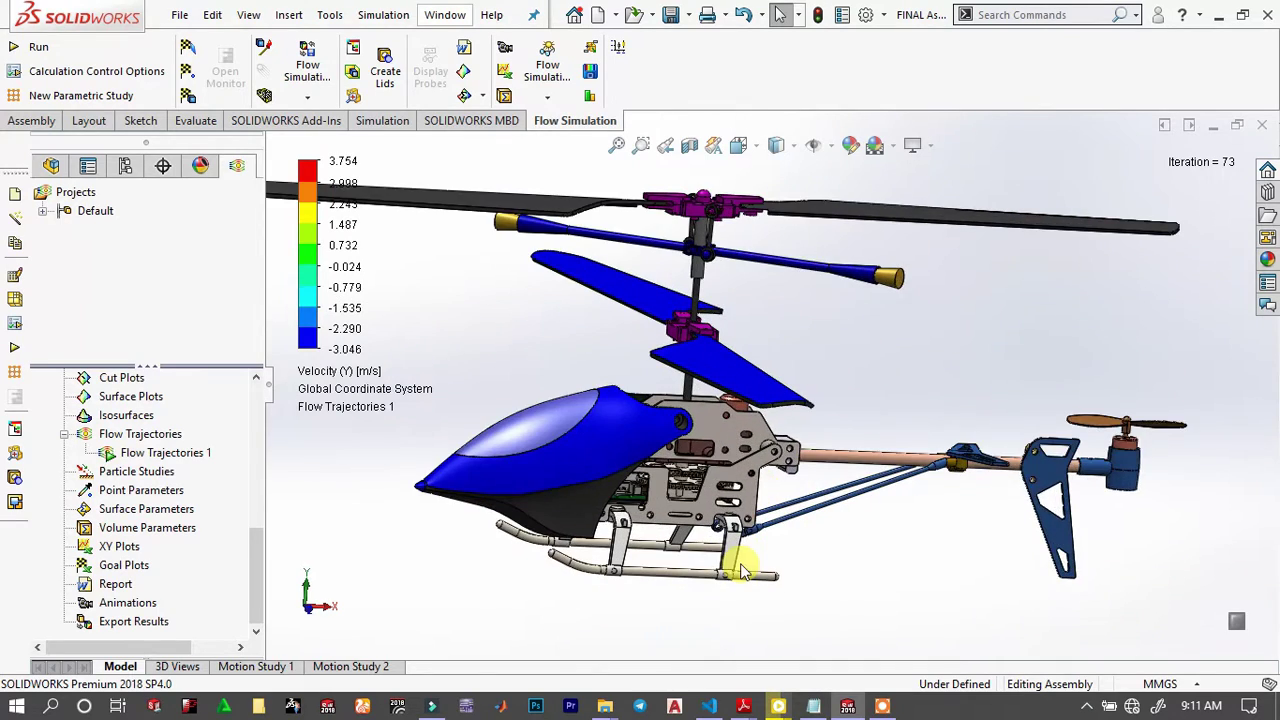
pyautogui.scroll(6, 741, 570)
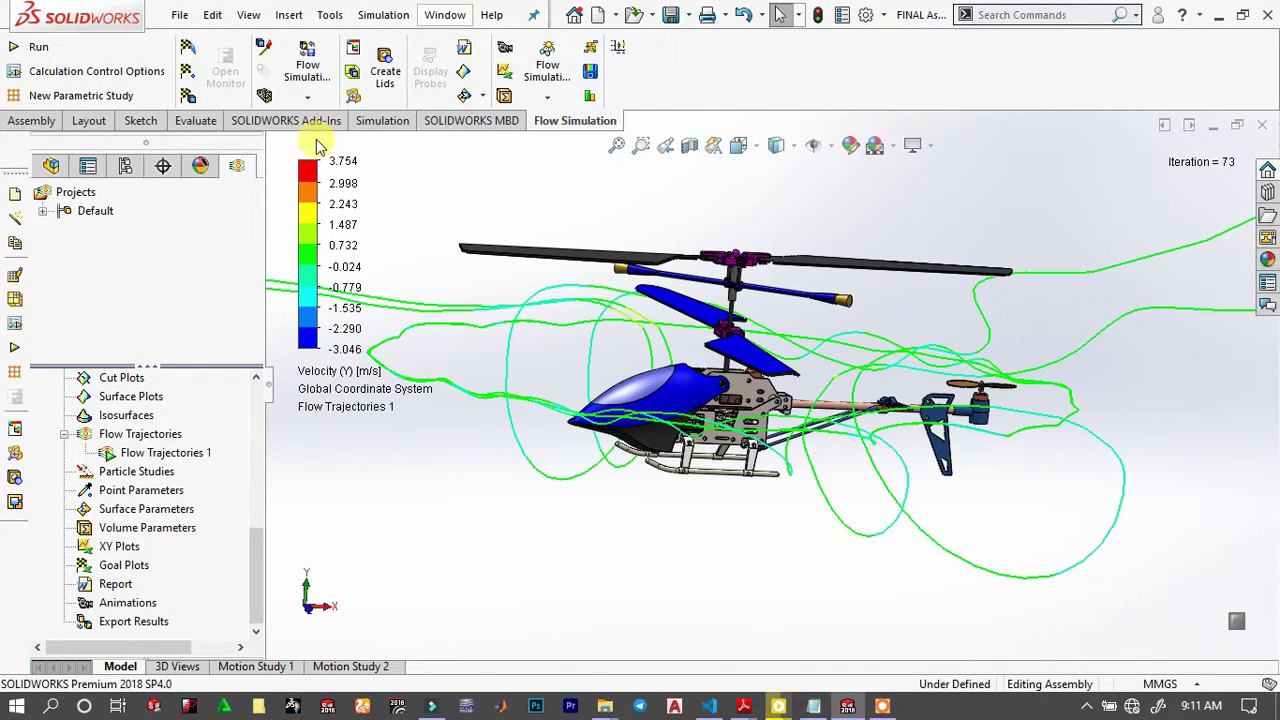
pyautogui.click(340, 163)
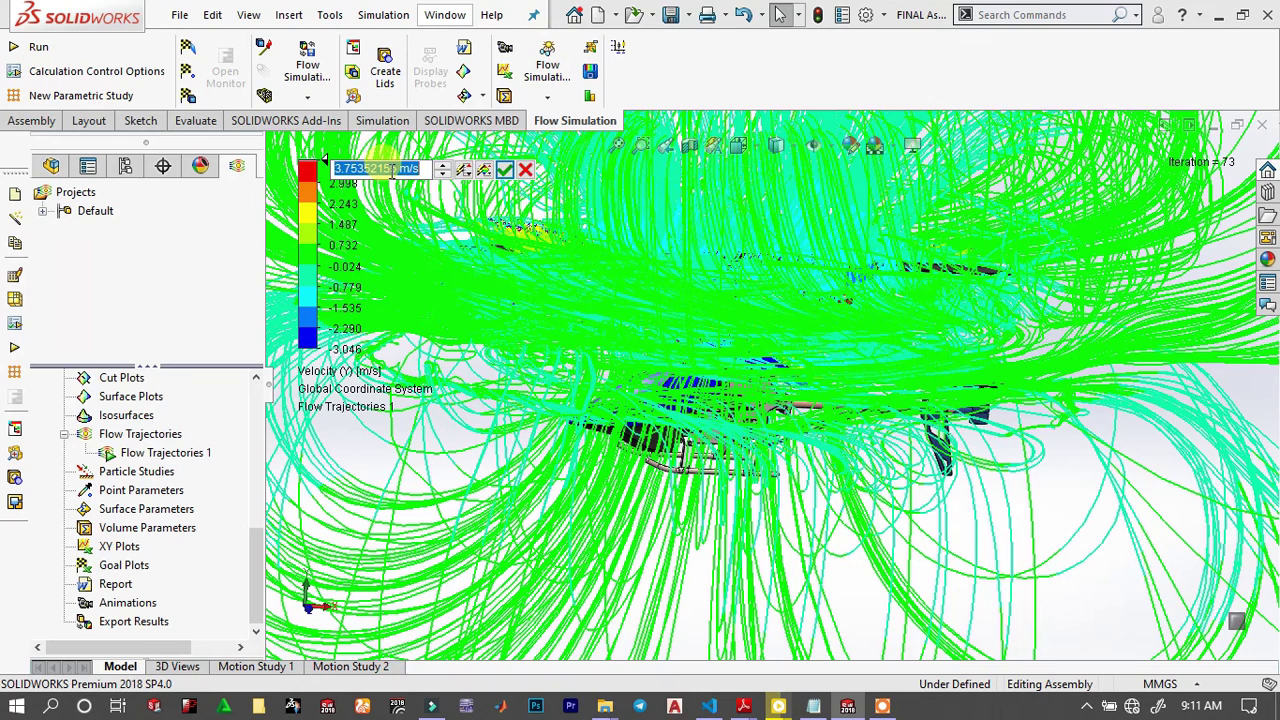
pyautogui.write('3')
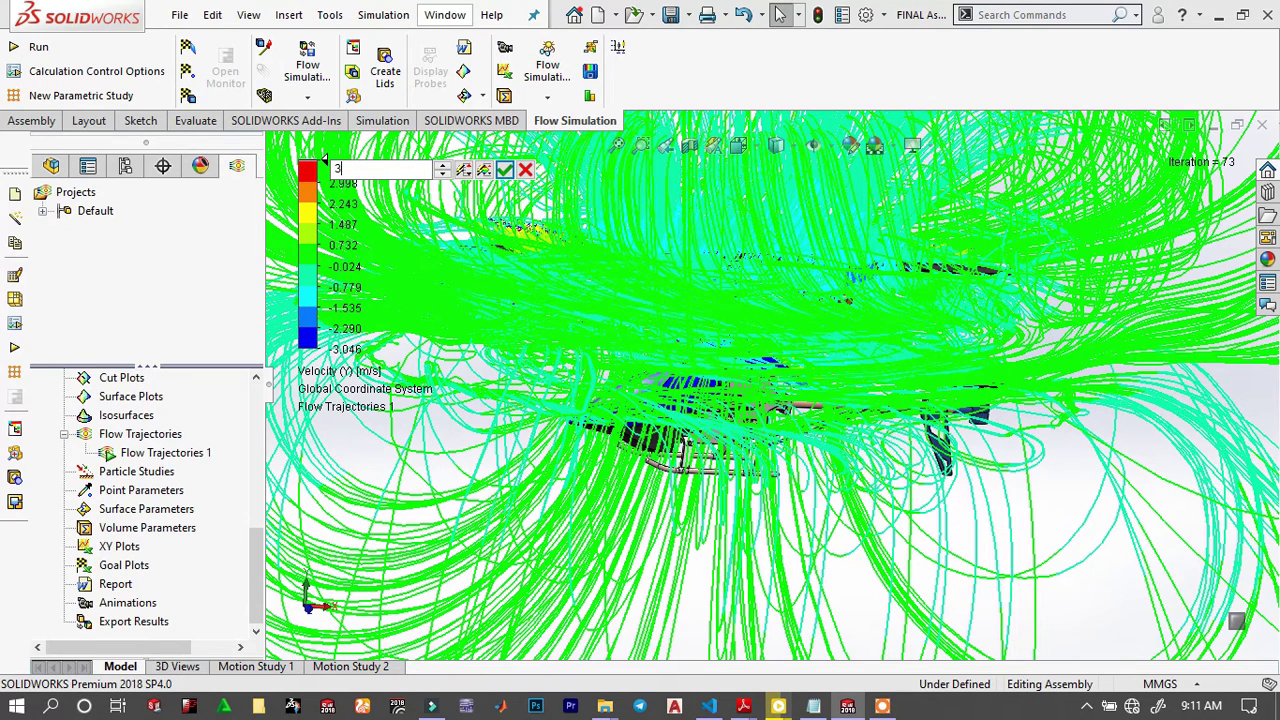
pyautogui.click(505, 172)
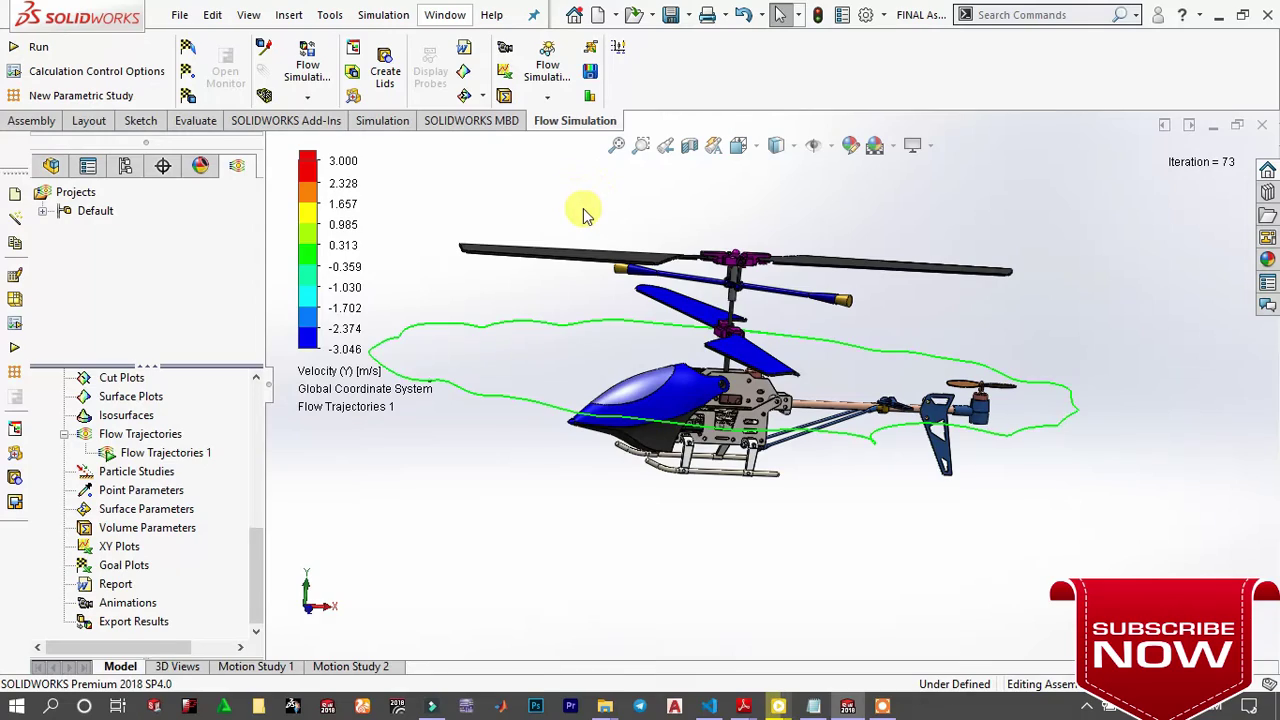
# Set the lower limit of the Velocity (Y) colour scale to 0 m/s and view the recoloured trajectories.
pyautogui.moveTo(600, 251); pyautogui.dragTo(645, 280, button='middle')
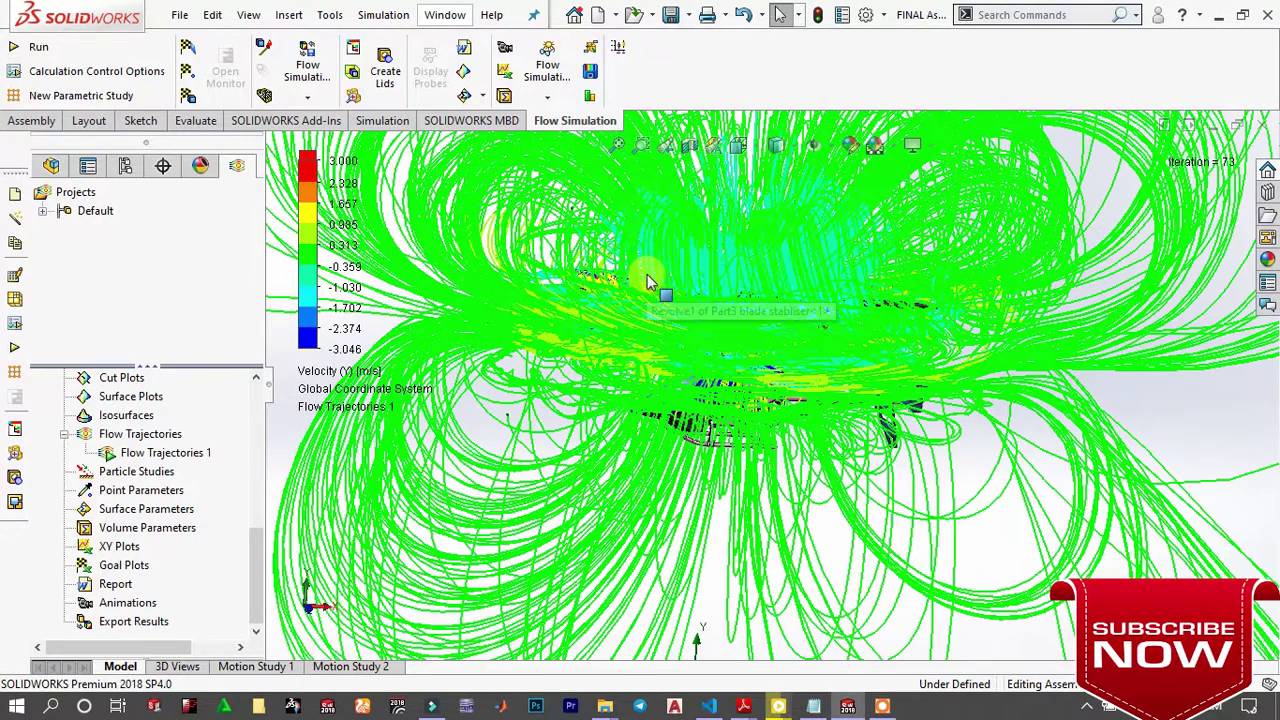
pyautogui.click(350, 352)
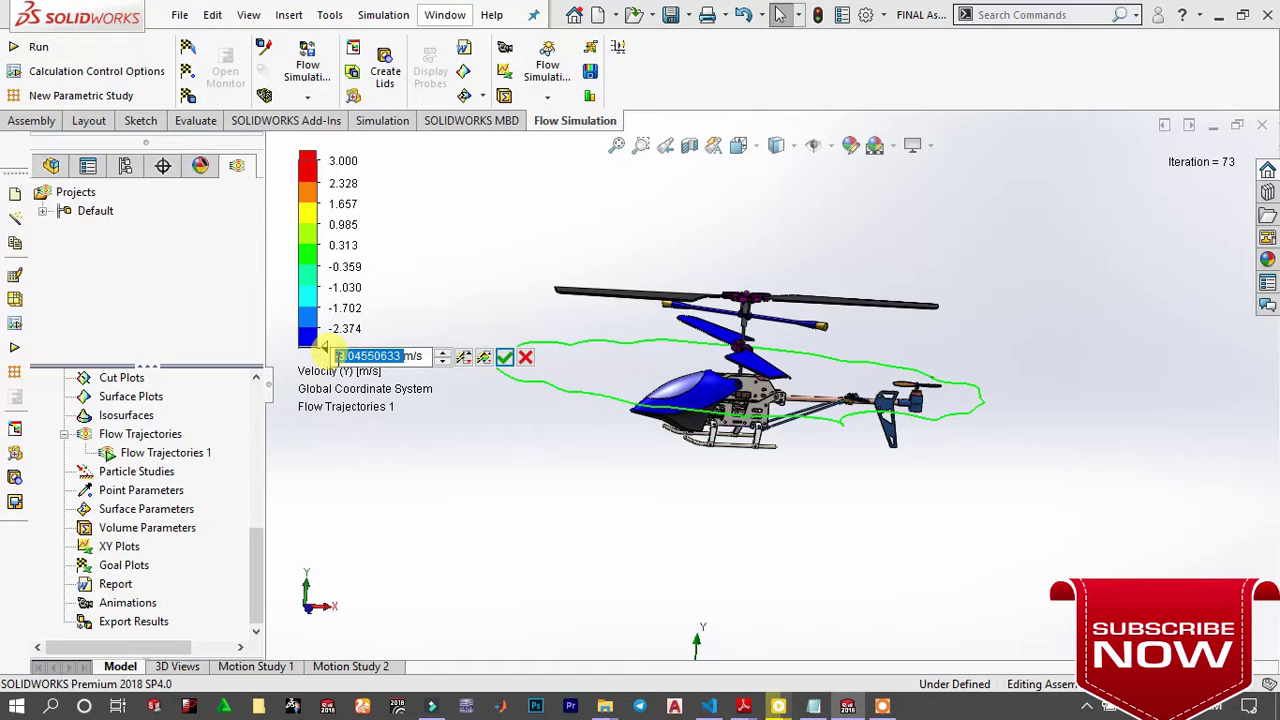
pyautogui.write('0')
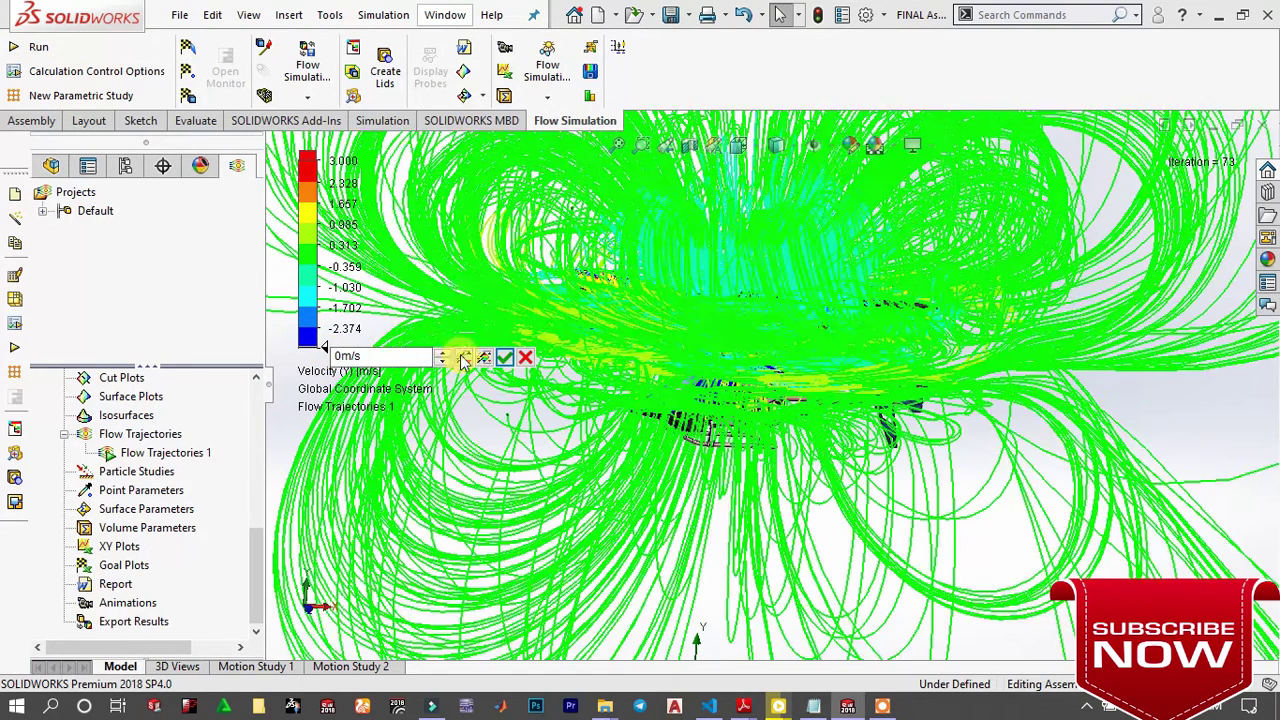
pyautogui.click(504, 357)
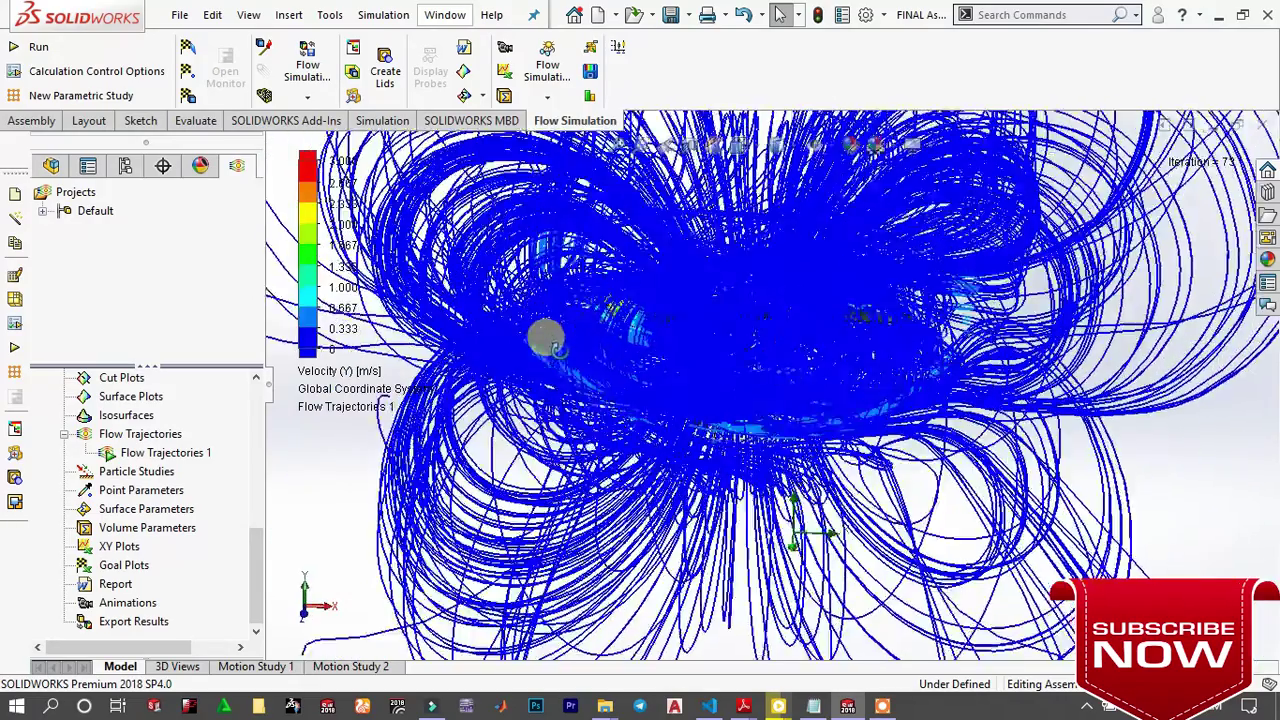
pyautogui.moveTo(548, 342); pyautogui.dragTo(551, 266, button='middle')
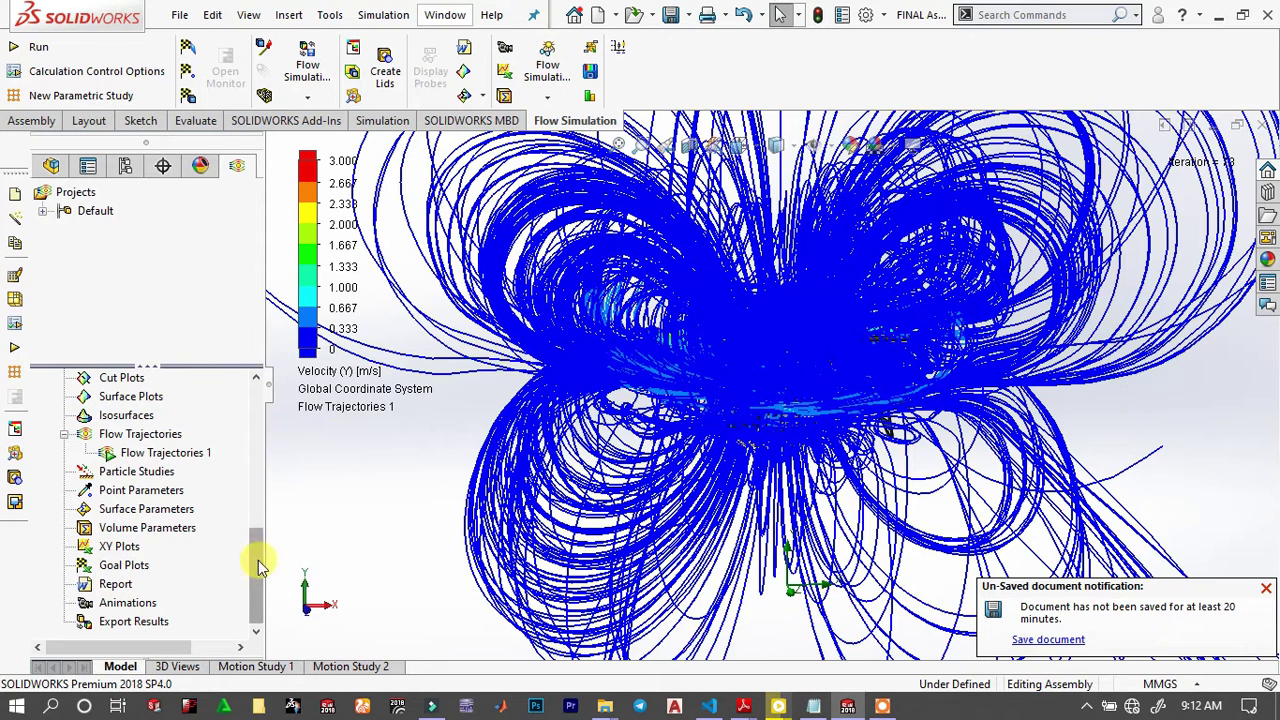
# Hide the Flow Trajectories 1 result.
pyautogui.moveTo(258, 567); pyautogui.dragTo(256, 538)
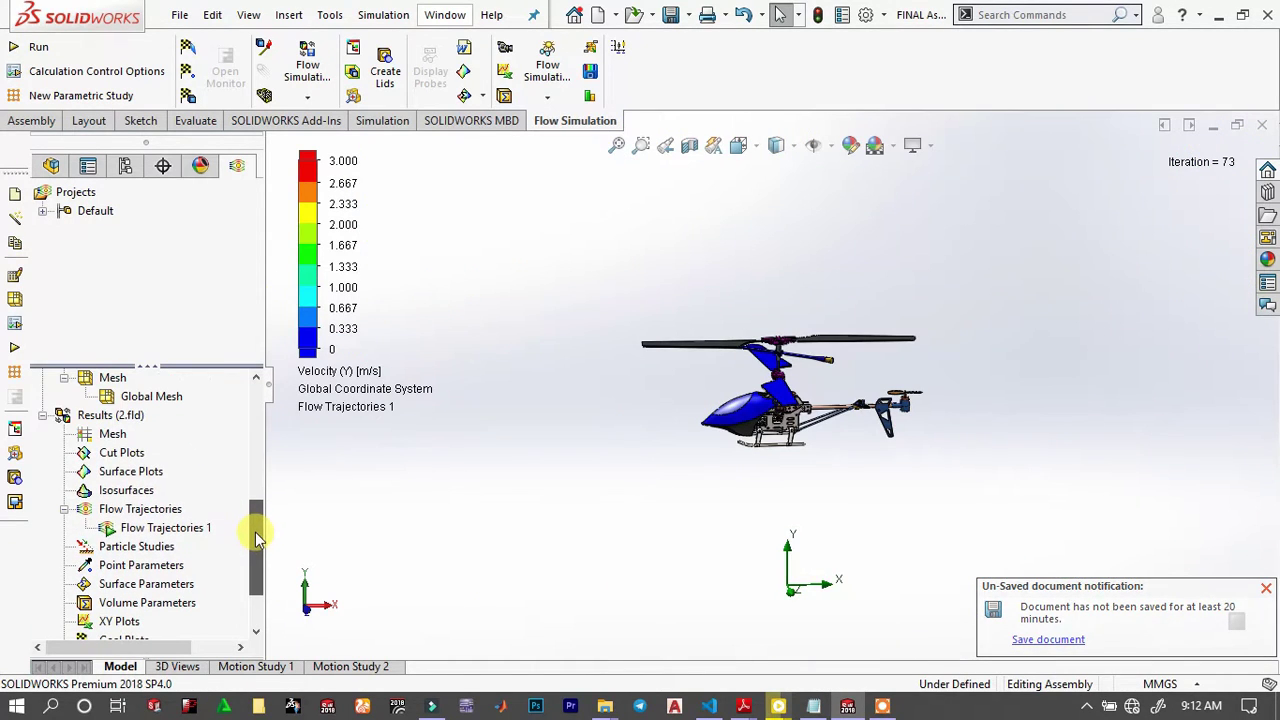
pyautogui.rightClick(131, 528)
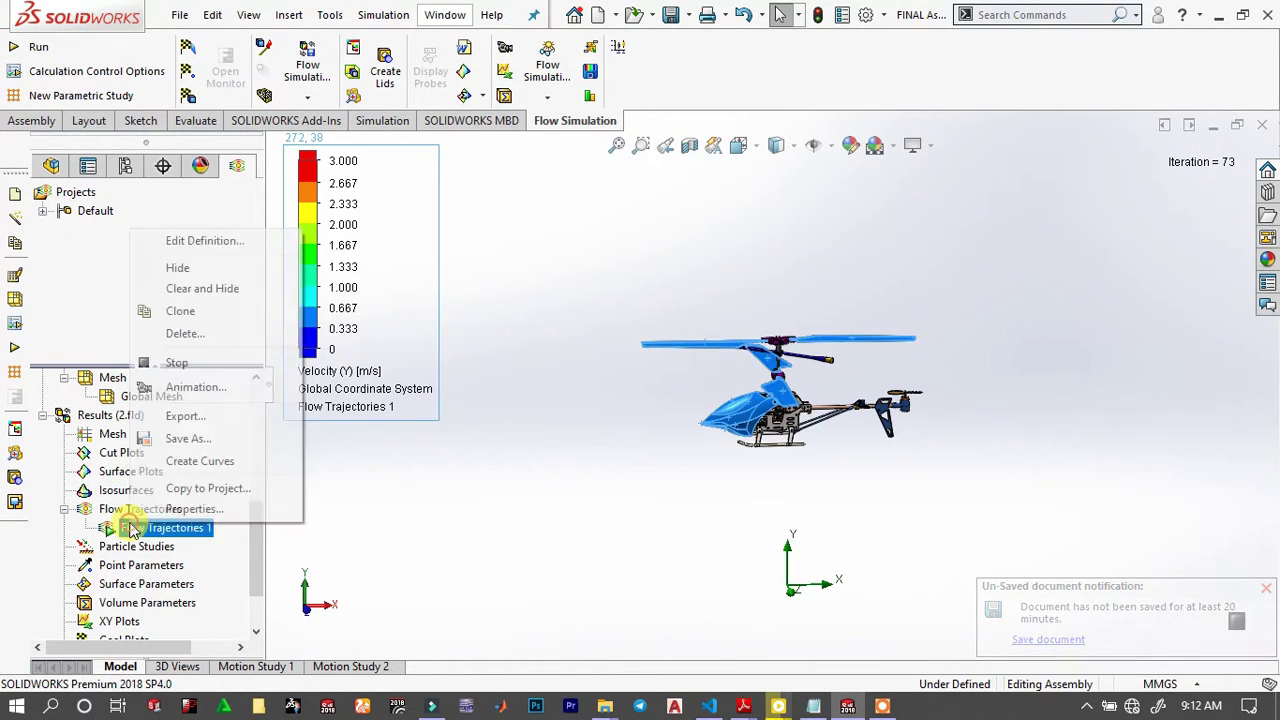
pyautogui.click(166, 267)
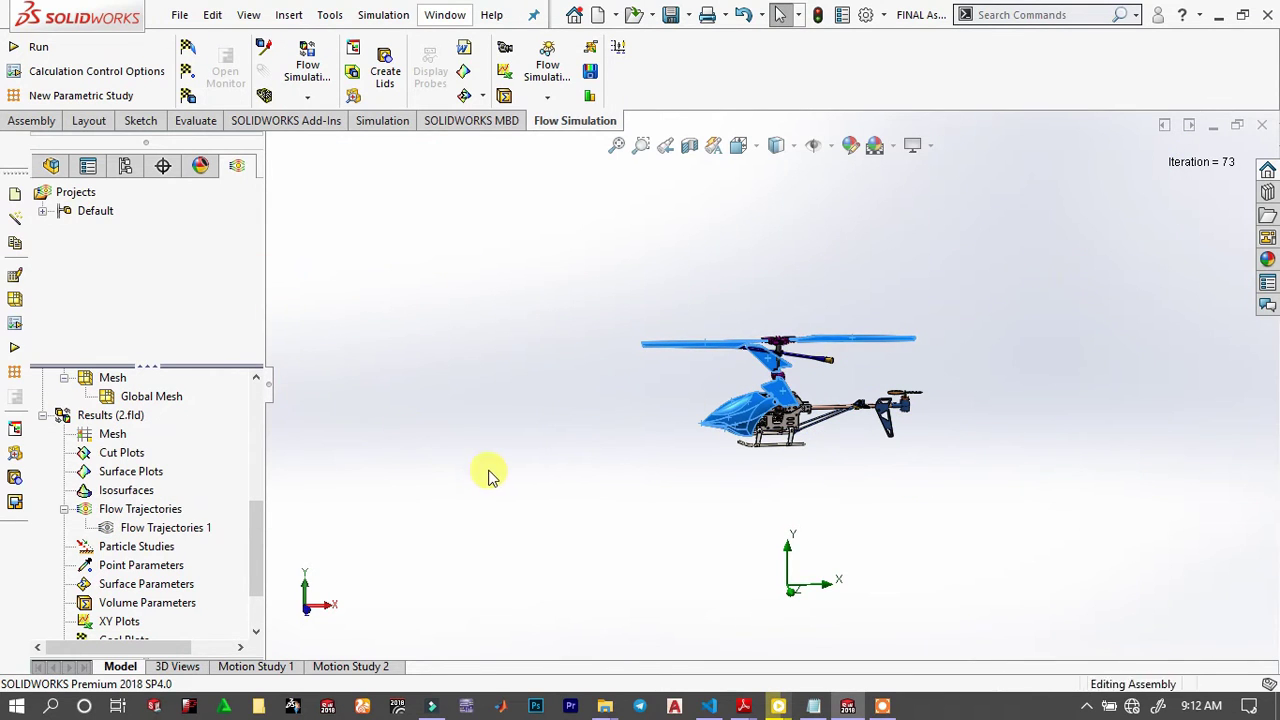
# Start a new surface plot and select the visible faces of the body, body cover and rotor blades.
pyautogui.scroll(-1, 420, 435)
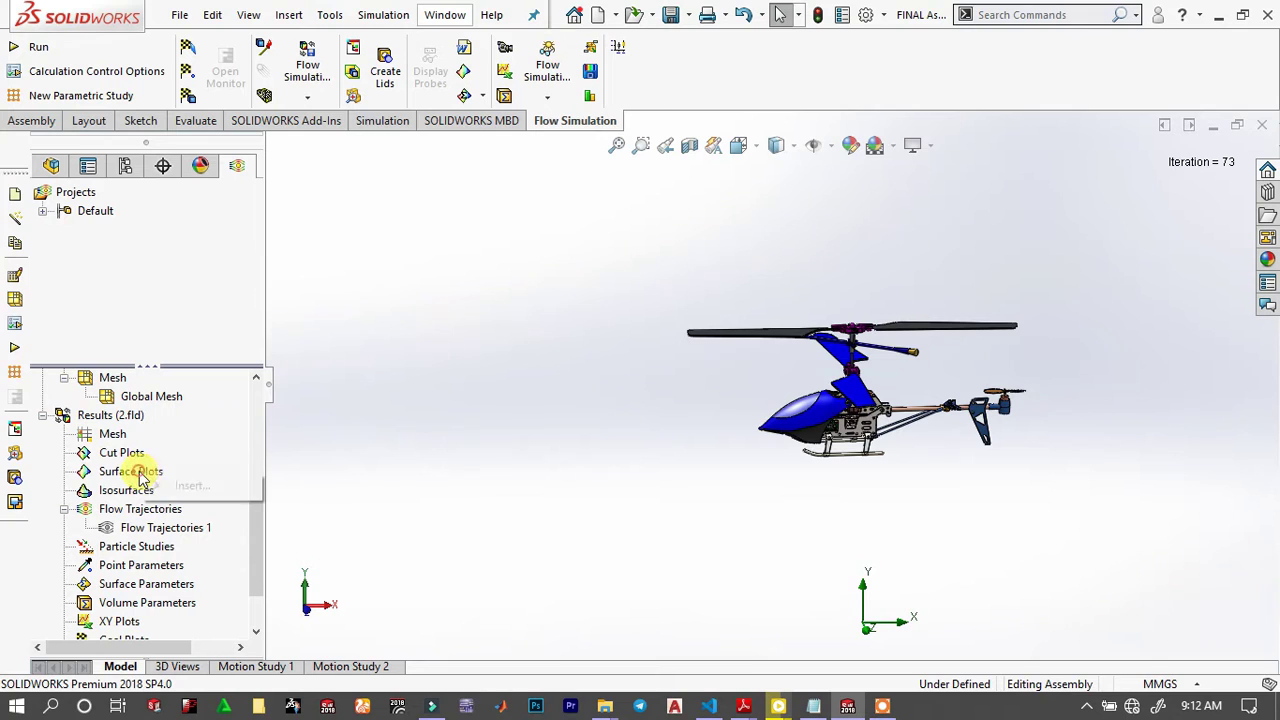
pyautogui.click(160, 486)
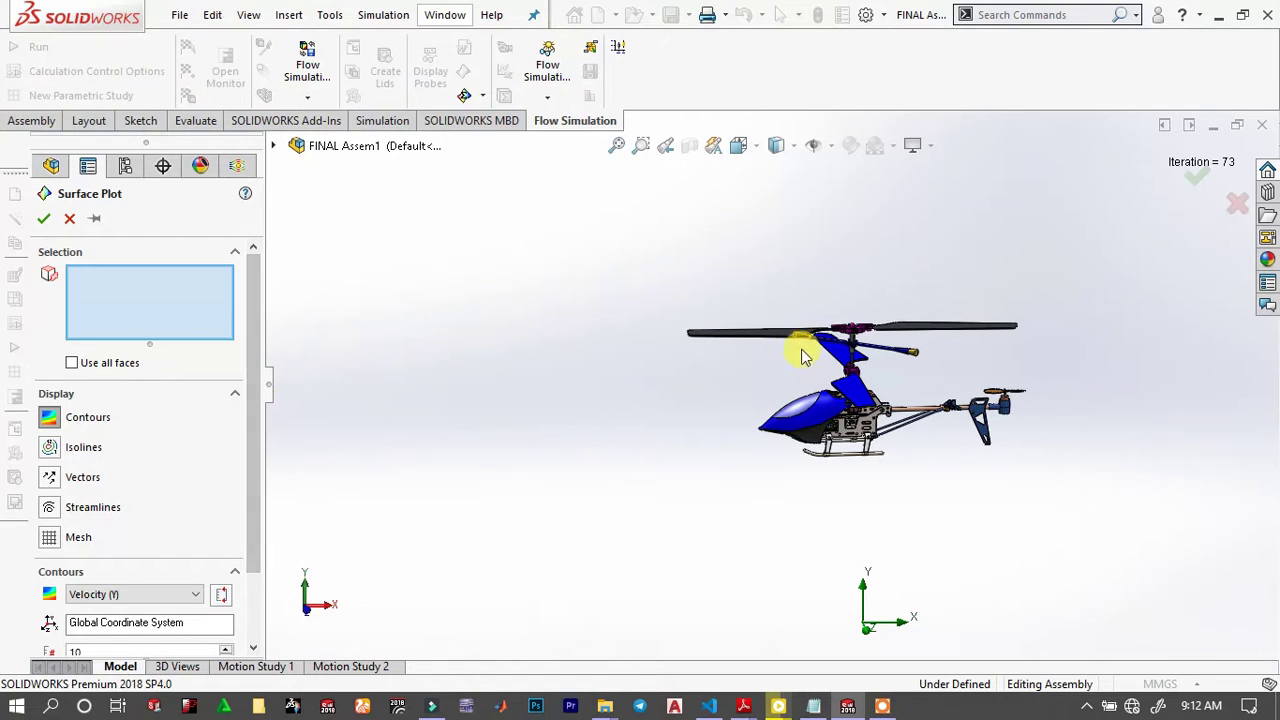
pyautogui.click(822, 414)
pyautogui.click(812, 408)
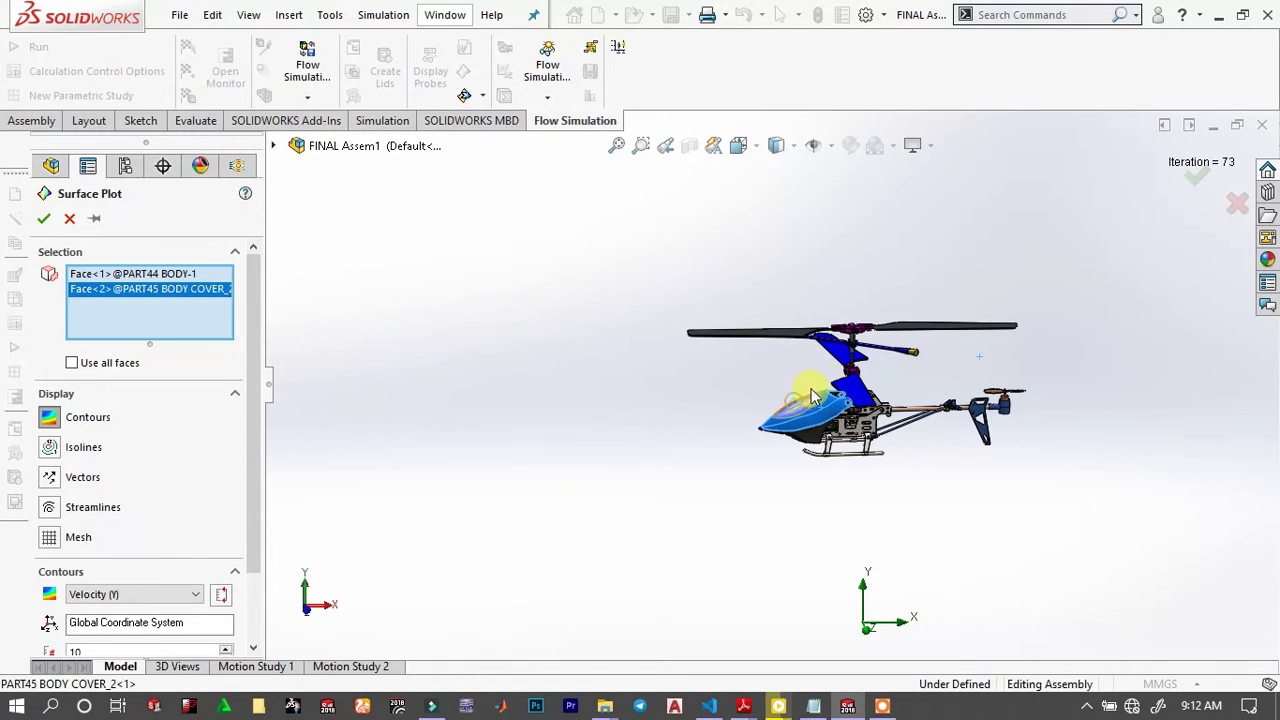
pyautogui.click(845, 368)
pyautogui.click(899, 331)
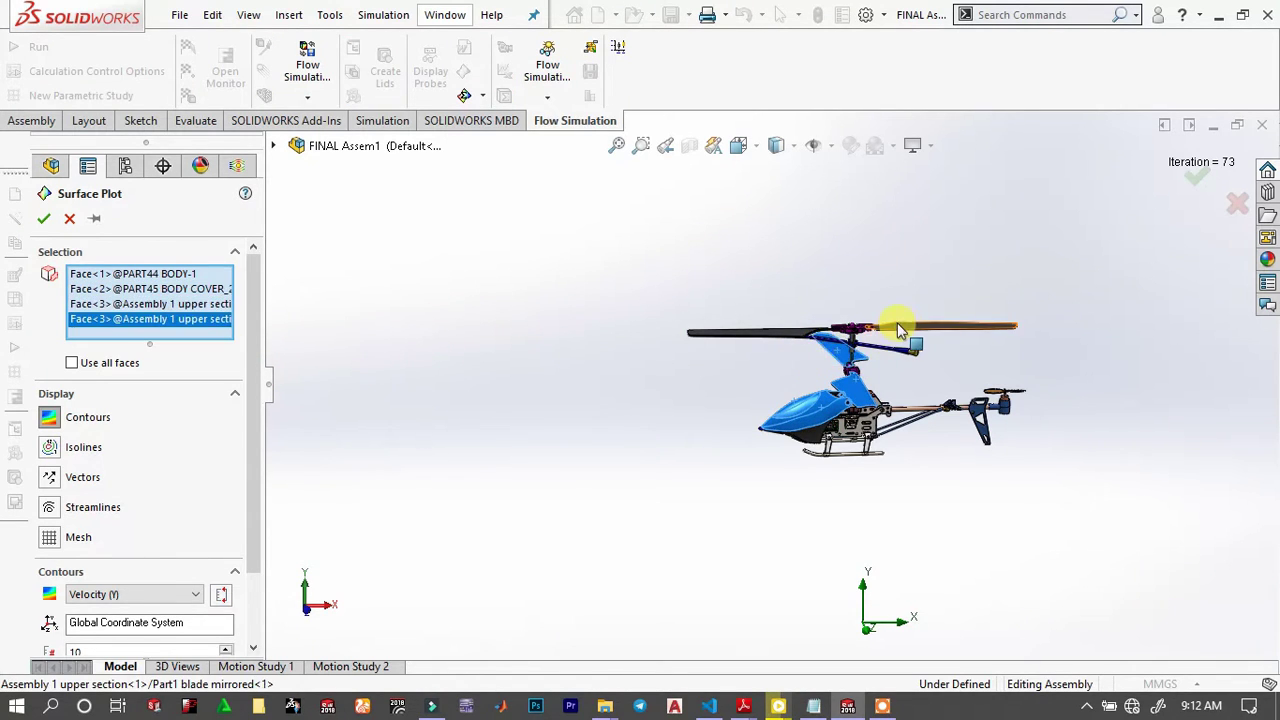
pyautogui.click(786, 331)
# Add the opposite faces of the rotor blades to the surface plot selection.
pyautogui.moveTo(823, 333); pyautogui.dragTo(905, 340, button='middle')
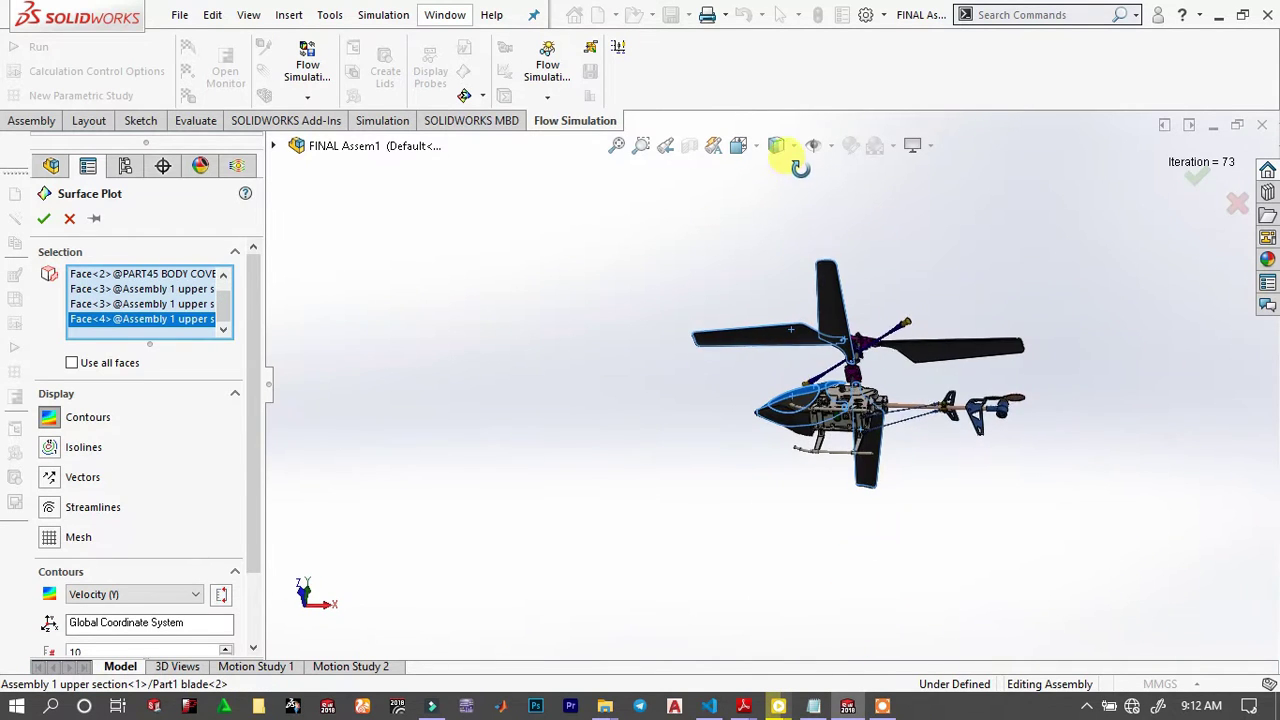
pyautogui.click(893, 376)
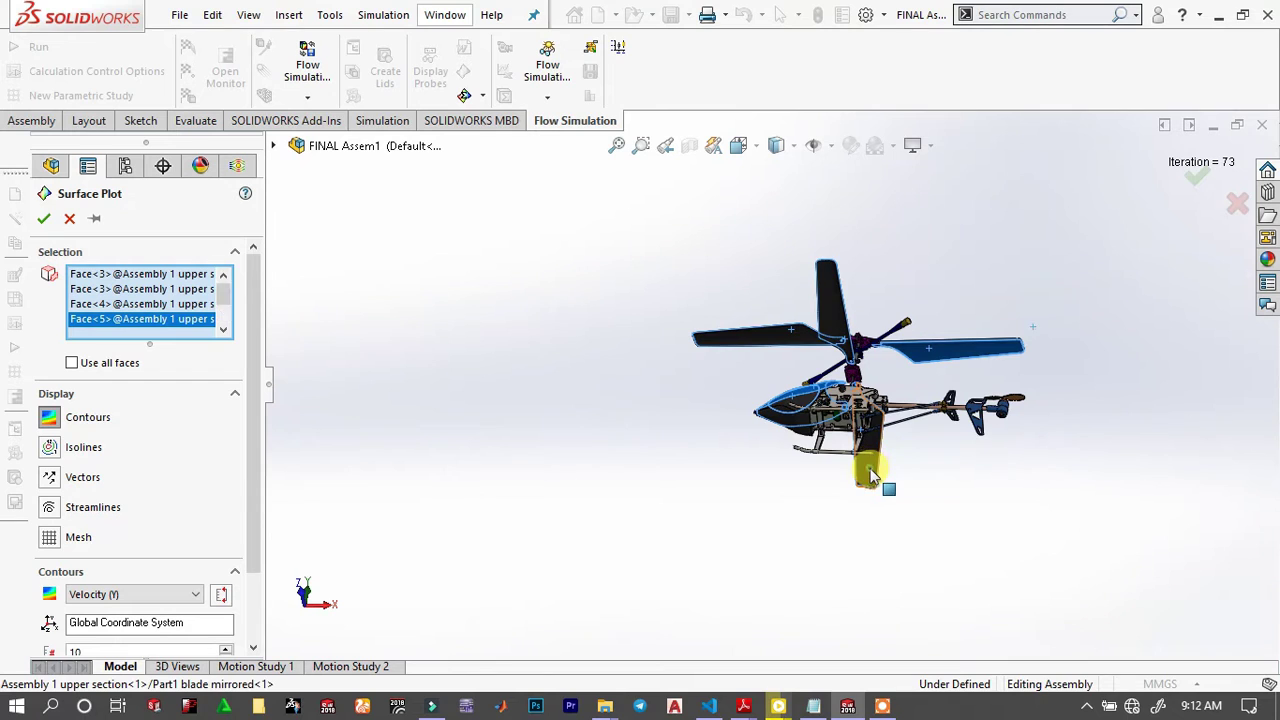
pyautogui.click(870, 476)
pyautogui.click(832, 305)
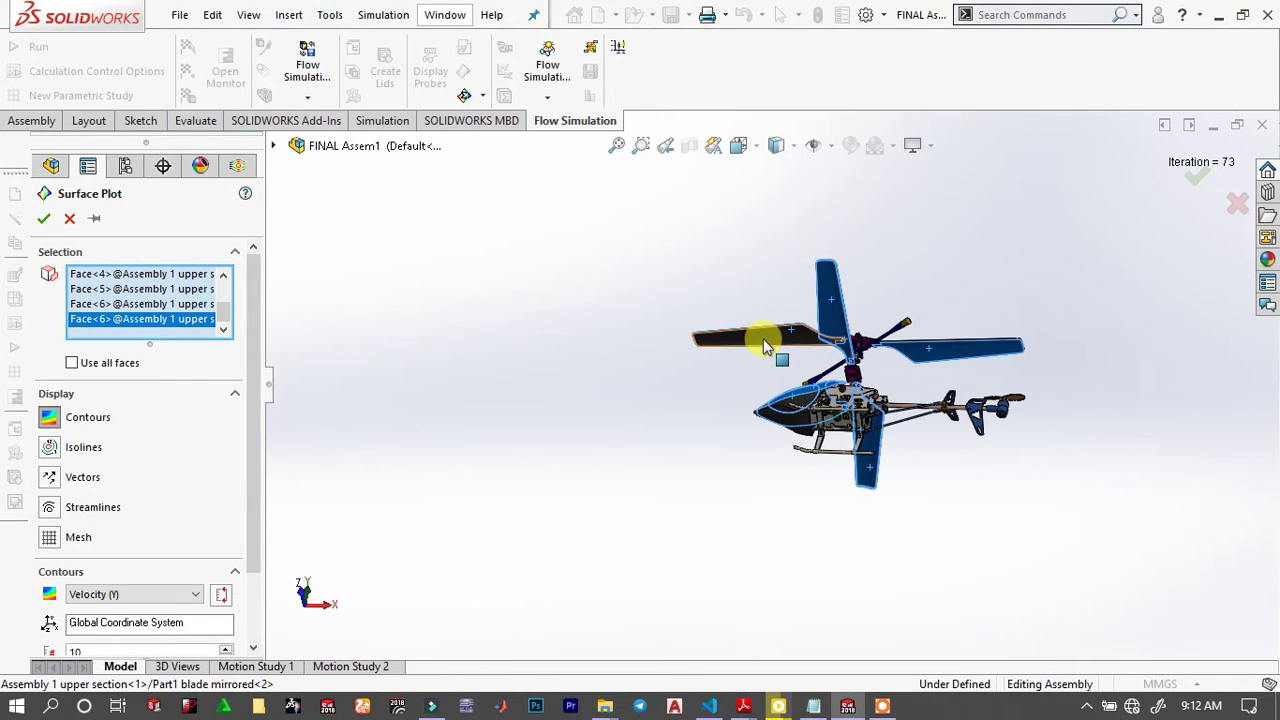
# Add the remaining outer faces of the helicopter's front body shell to the surface plot selection.
pyautogui.click(796, 421)
pyautogui.click(795, 405)
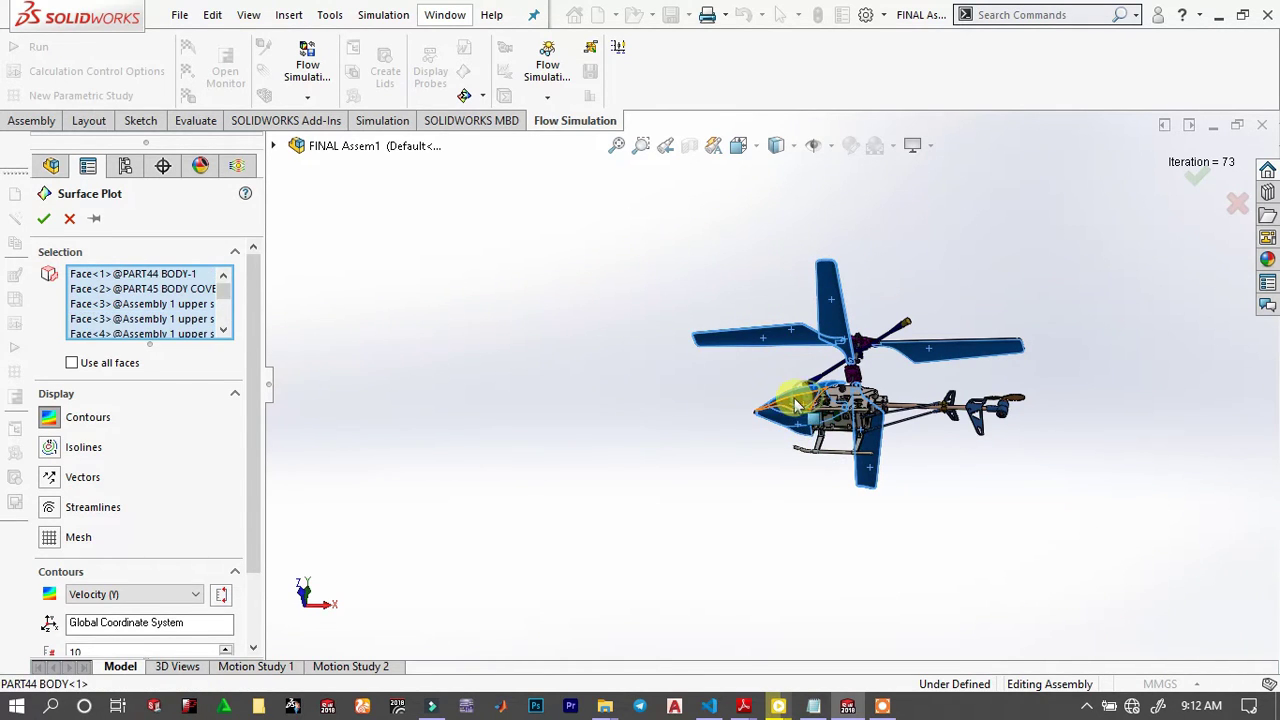
pyautogui.moveTo(772, 389); pyautogui.dragTo(804, 406, button='middle')
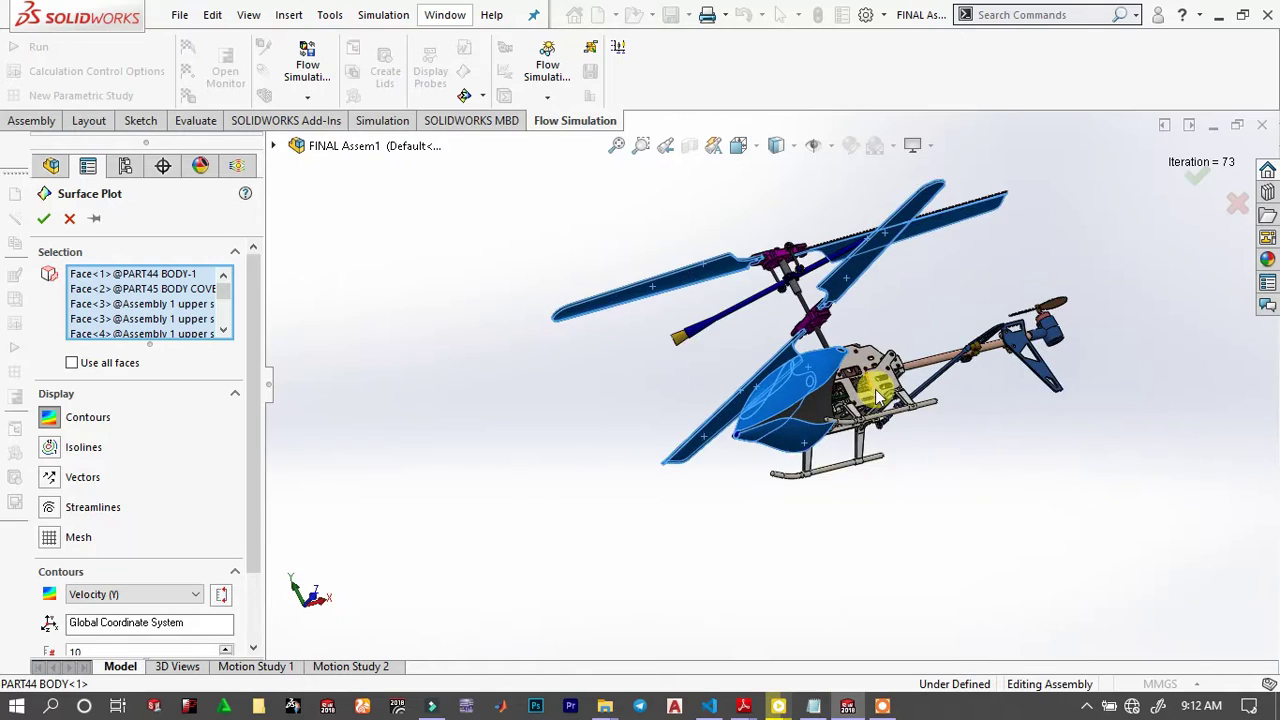
pyautogui.scroll(-5, 804, 406)
pyautogui.scroll(-2, 804, 406)
pyautogui.click(738, 428)
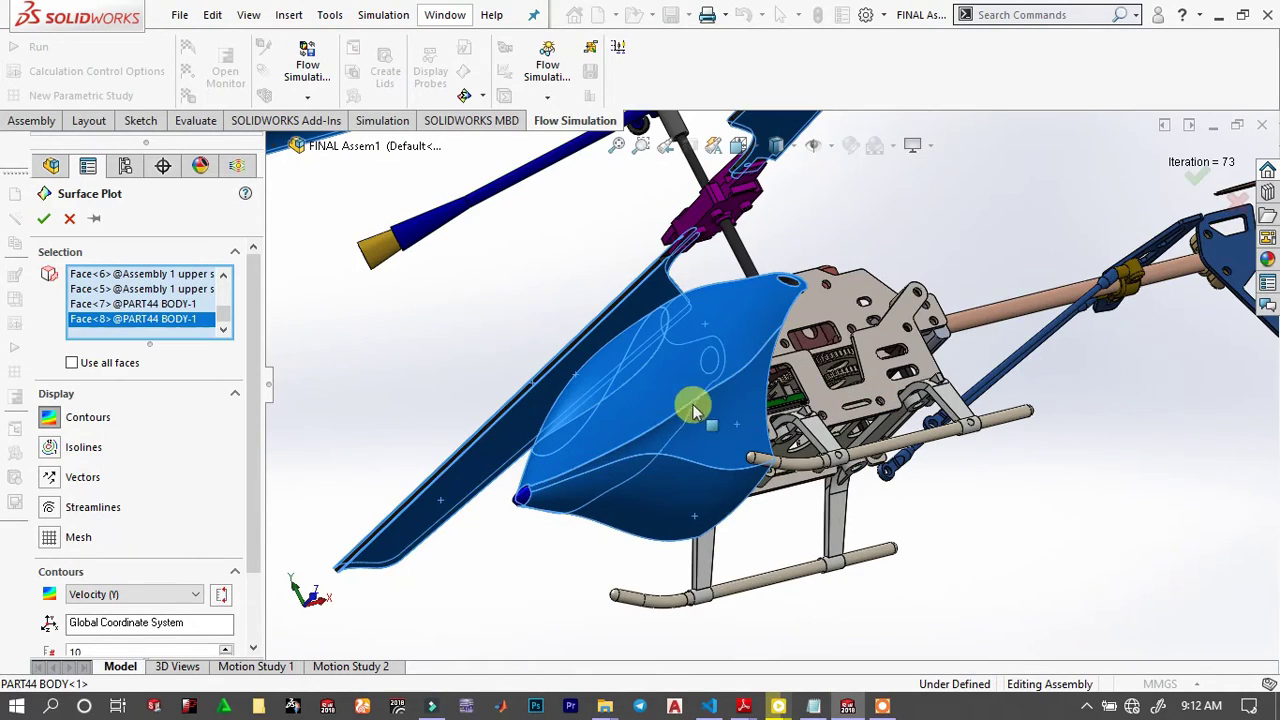
pyautogui.moveTo(694, 410); pyautogui.dragTo(700, 486, button='middle')
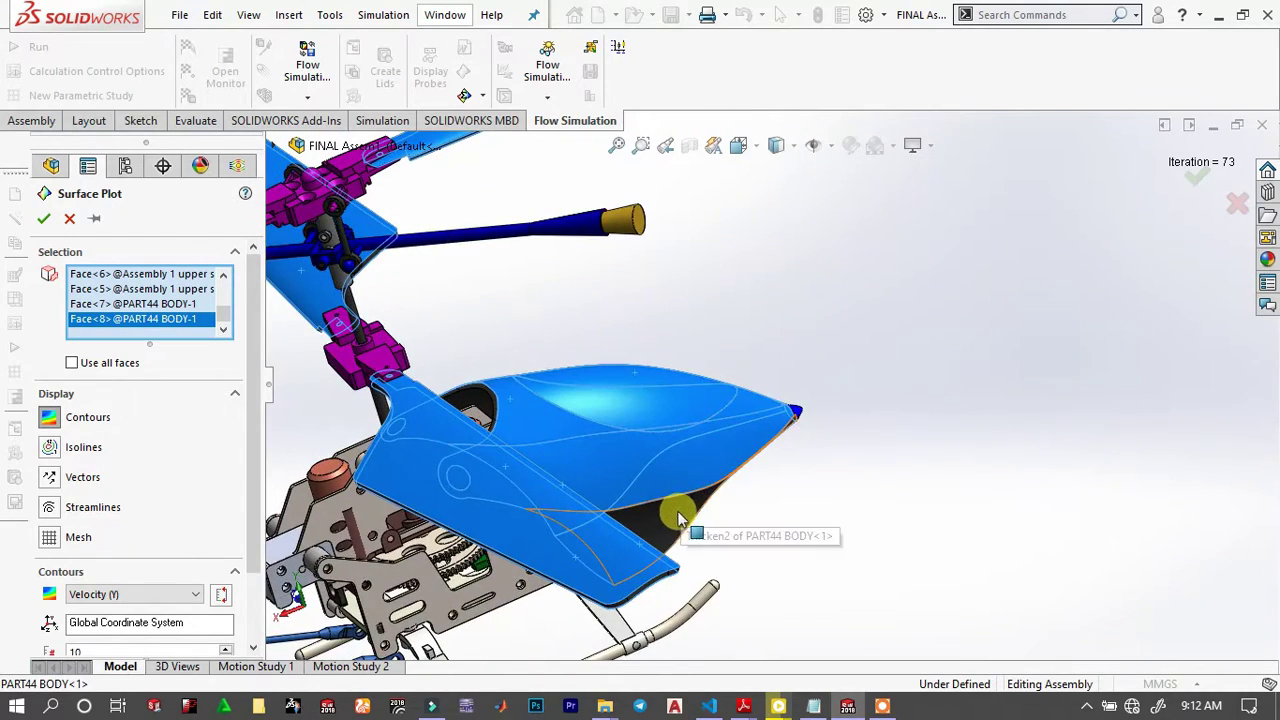
pyautogui.click(678, 518)
pyautogui.moveTo(711, 443); pyautogui.dragTo(818, 440, button='middle')
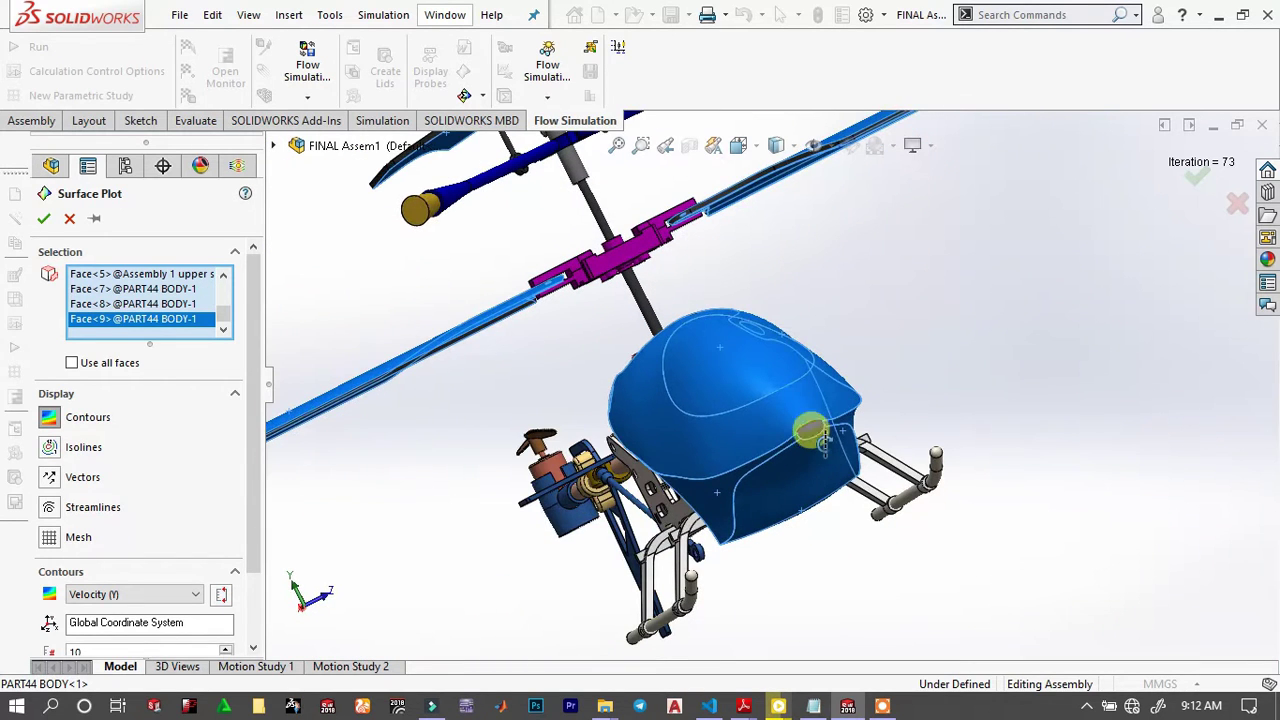
# Apply the surface plot to all faces with contours and streamlines, and generate it, accepting the graphics card warnings.
pyautogui.click(56, 414)
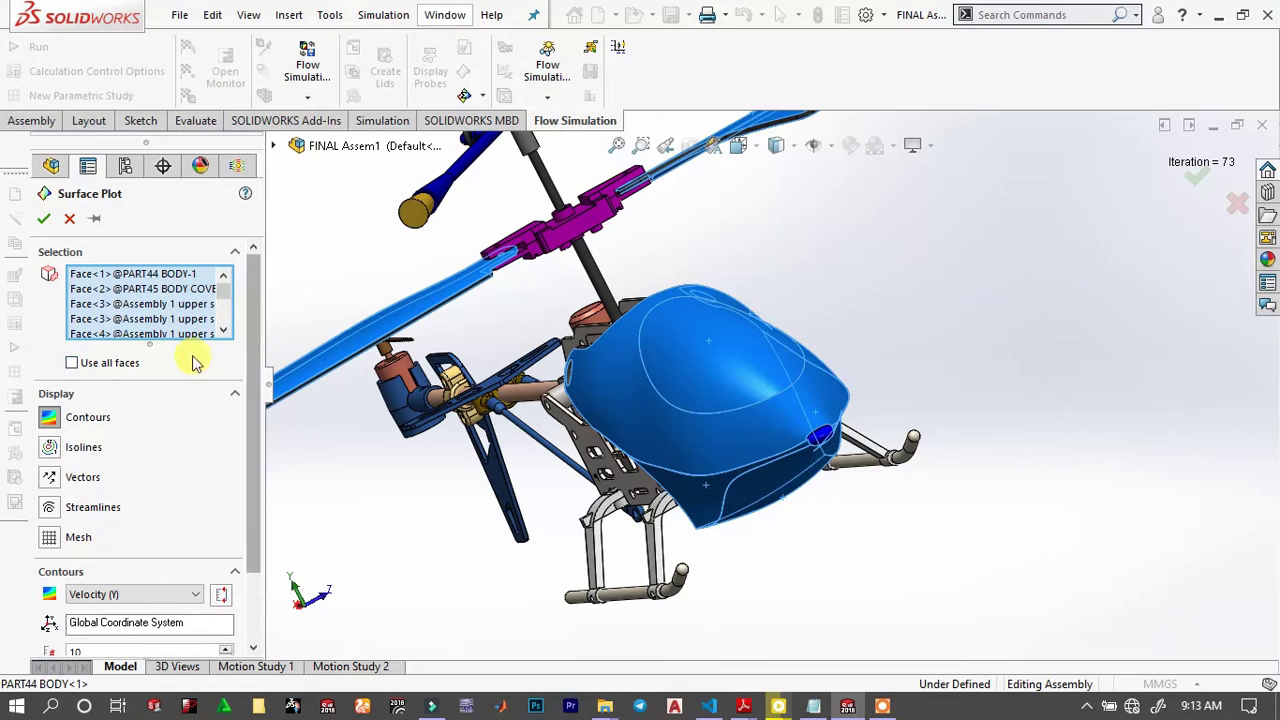
pyautogui.click(73, 363)
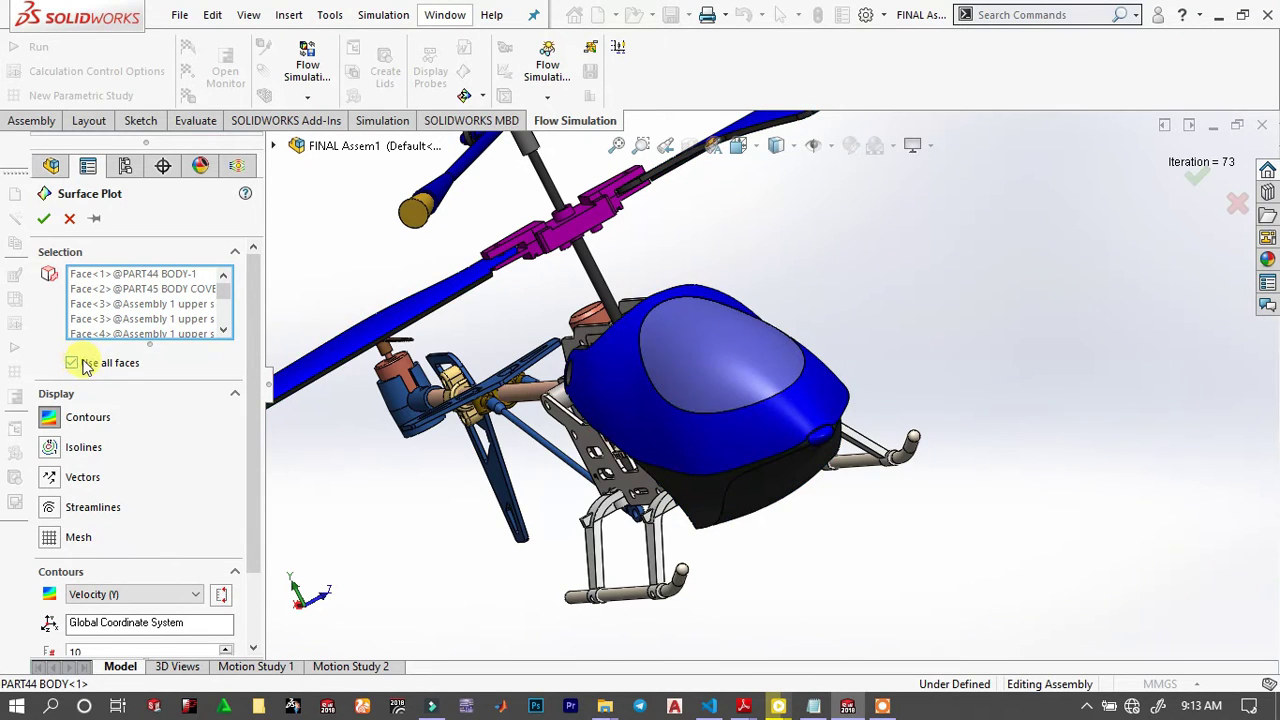
pyautogui.moveTo(251, 326); pyautogui.dragTo(251, 434)
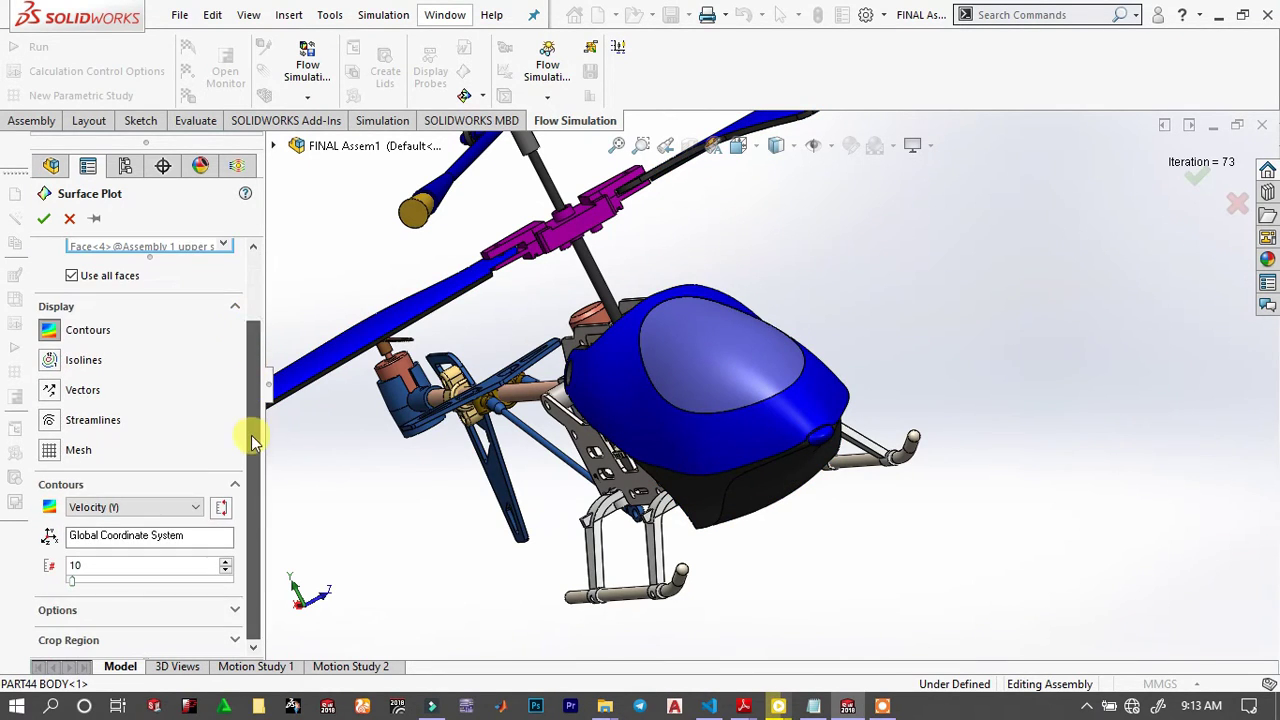
pyautogui.click(53, 424)
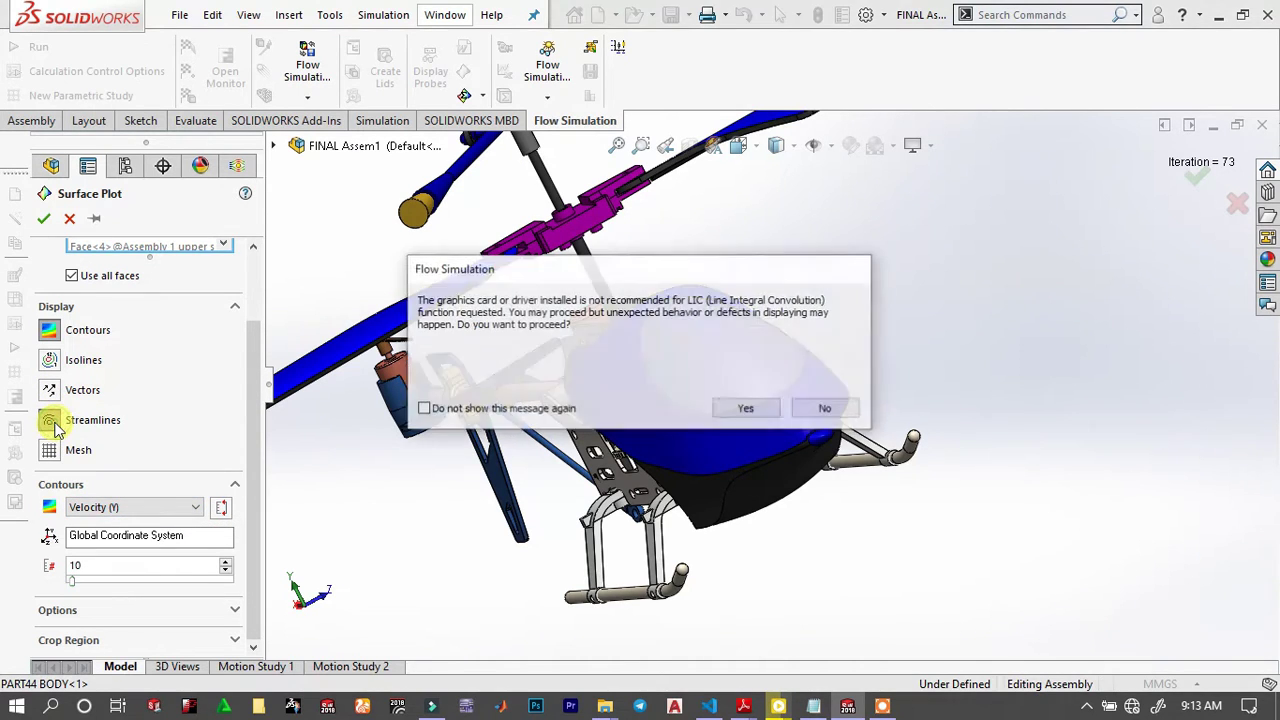
pyautogui.click(750, 407)
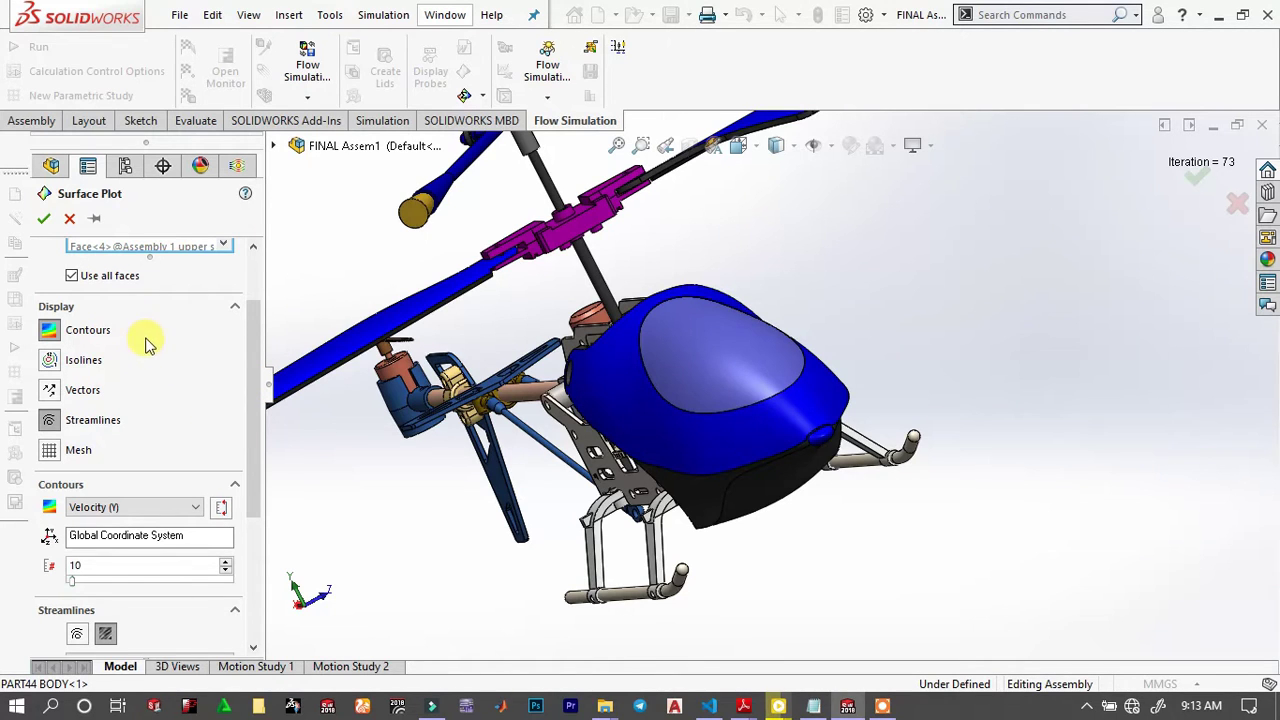
pyautogui.click(42, 220)
pyautogui.click(748, 409)
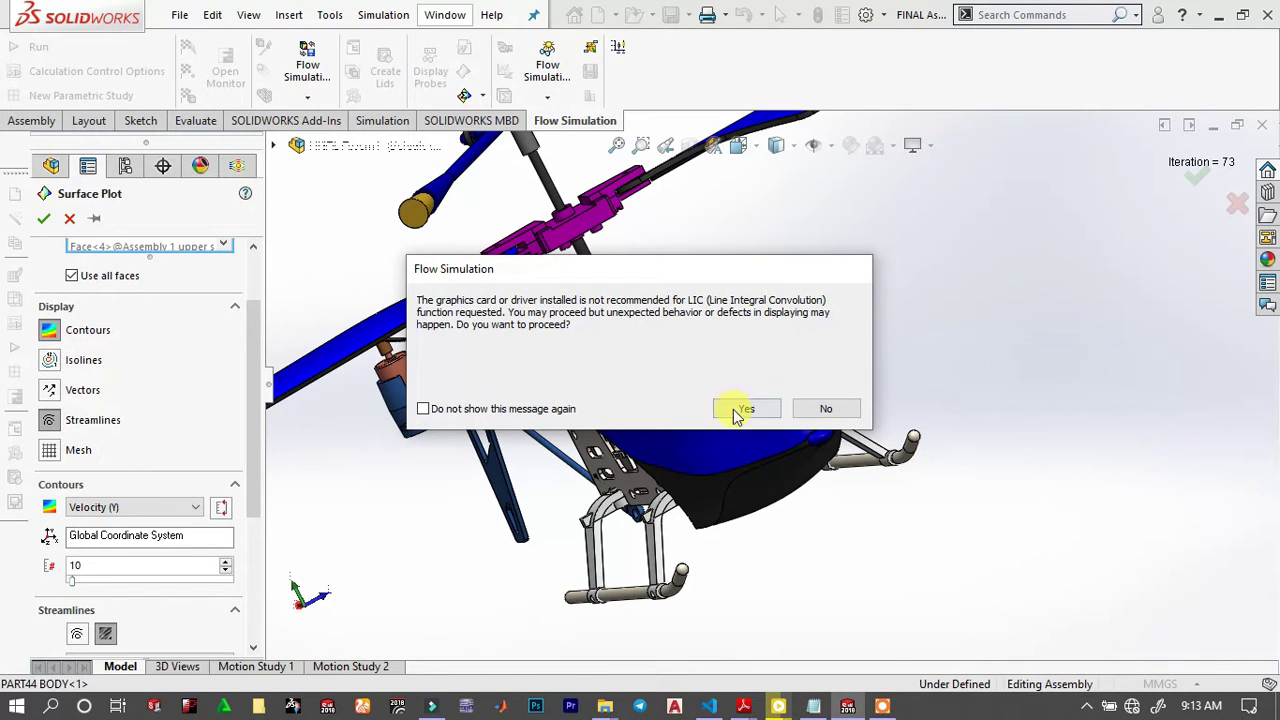
pyautogui.click(740, 410)
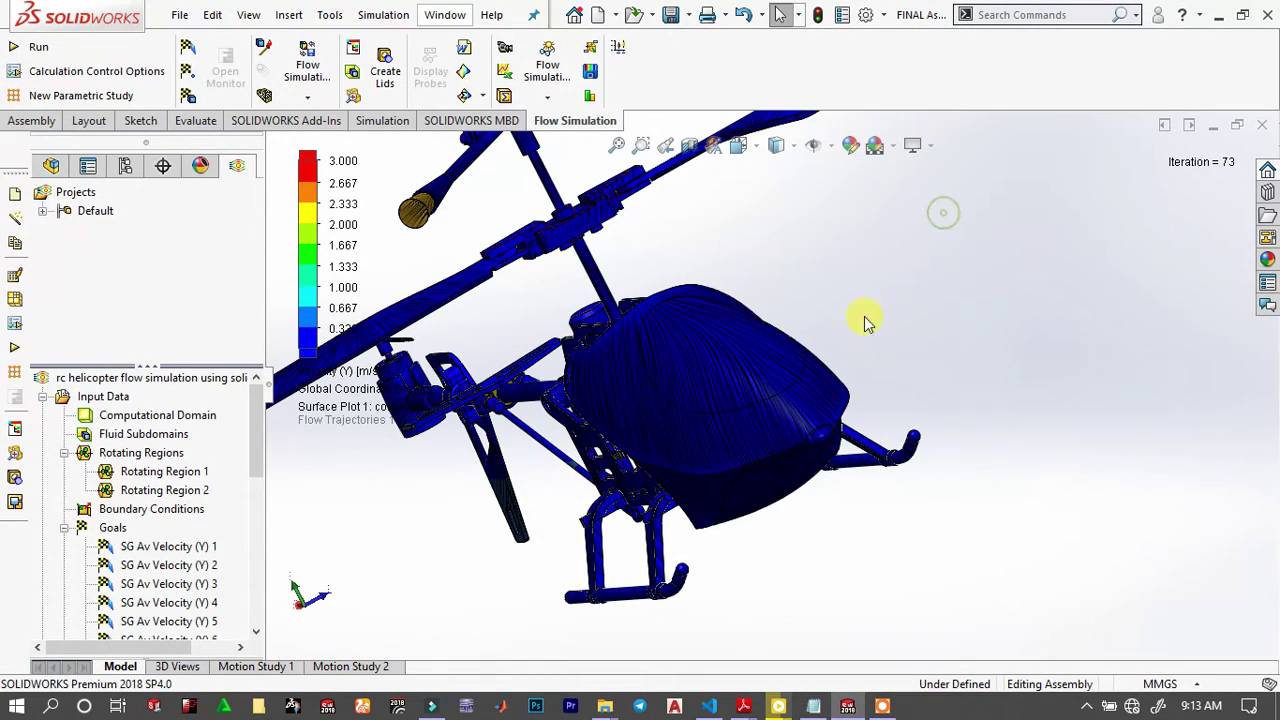
# Examine the Velocity (Y) surface plot on the rotor blades and body from another angle and close up.
pyautogui.moveTo(863, 320); pyautogui.dragTo(923, 200, button='middle')
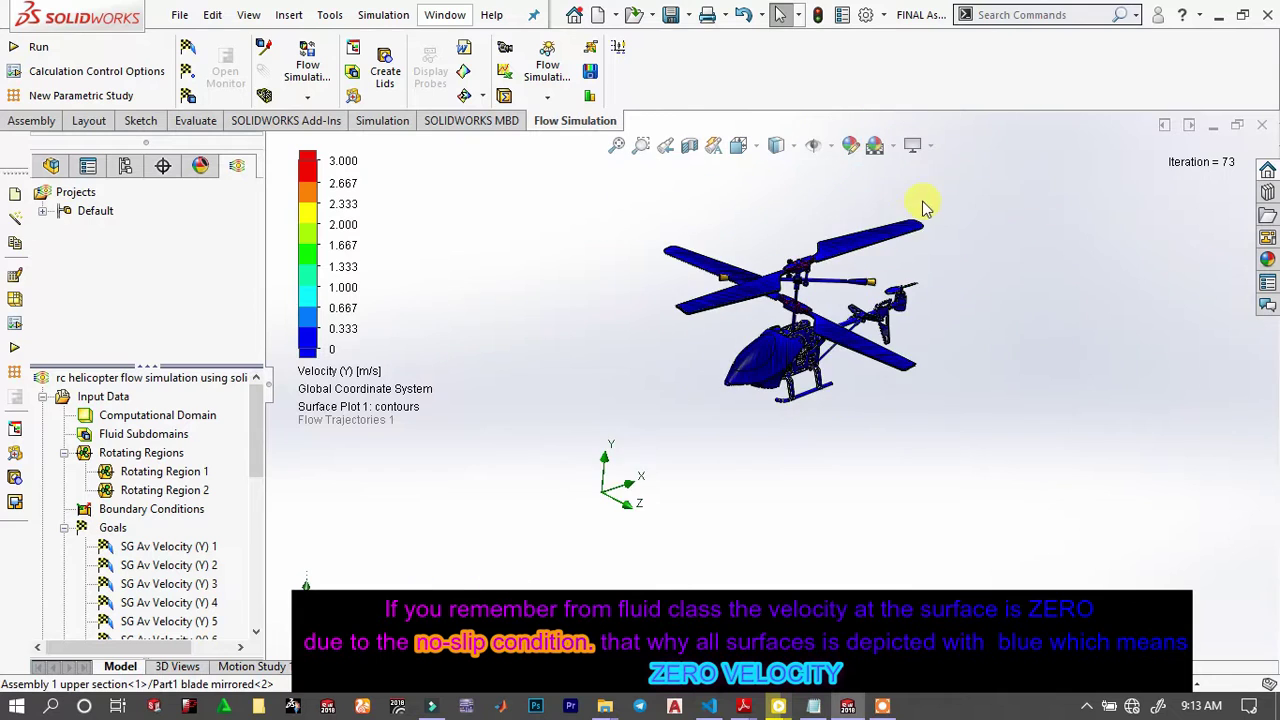
pyautogui.scroll(-3, 849, 349)
pyautogui.scroll(-3, 665, 548)
pyautogui.scroll(1, 566, 515)
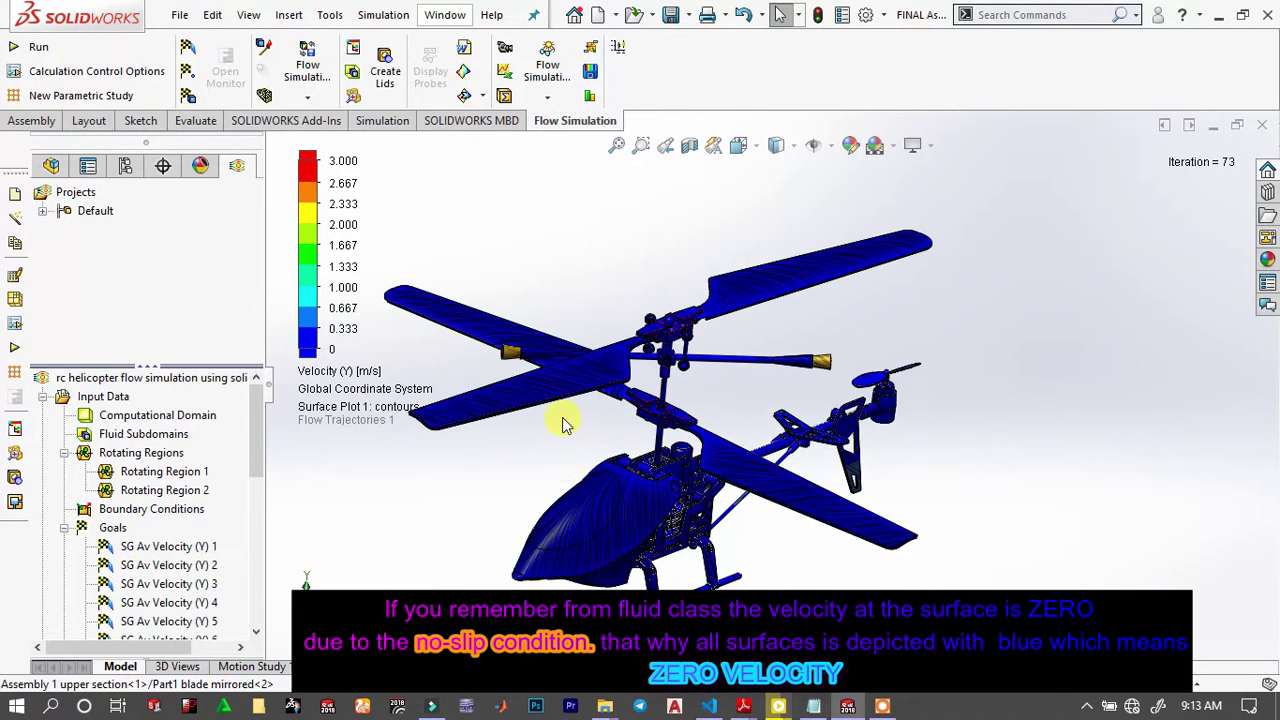
pyautogui.scroll(-1, 563, 426)
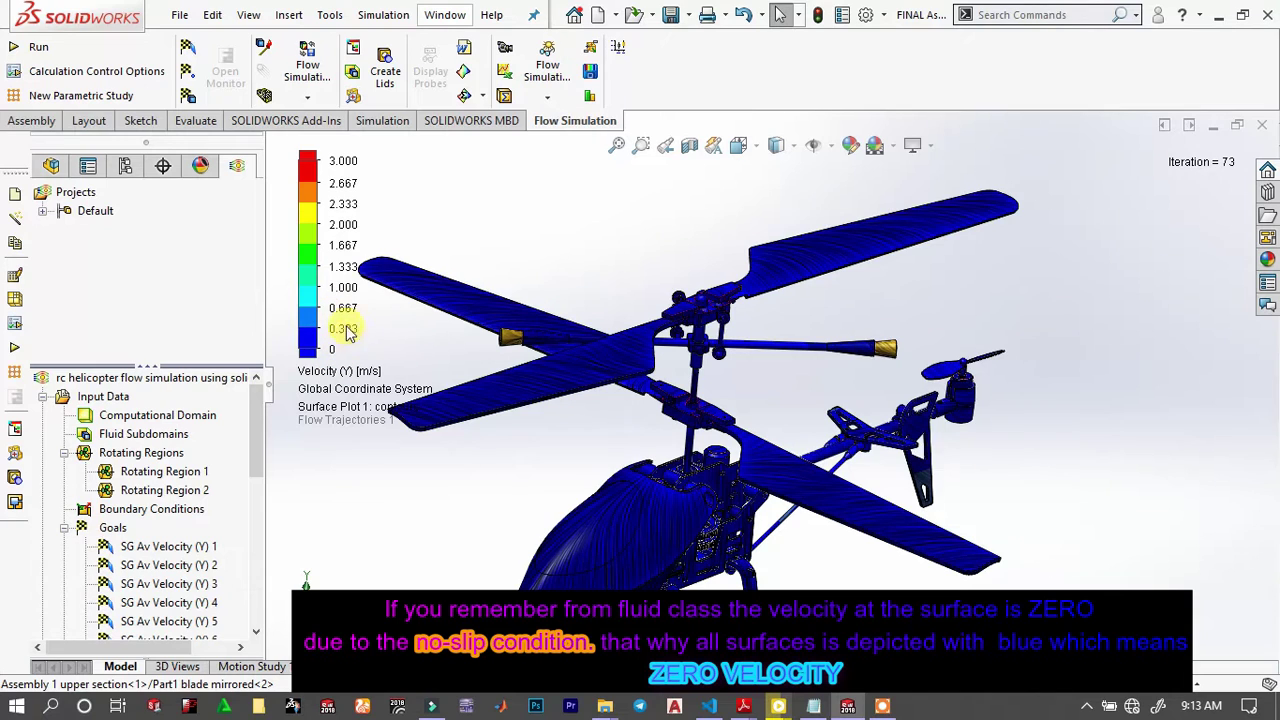
# Set the Velocity (Y) legend range of the surface plot to a maximum of 2 m/s and a minimum of 1.5 m/s.
pyautogui.click(341, 161)
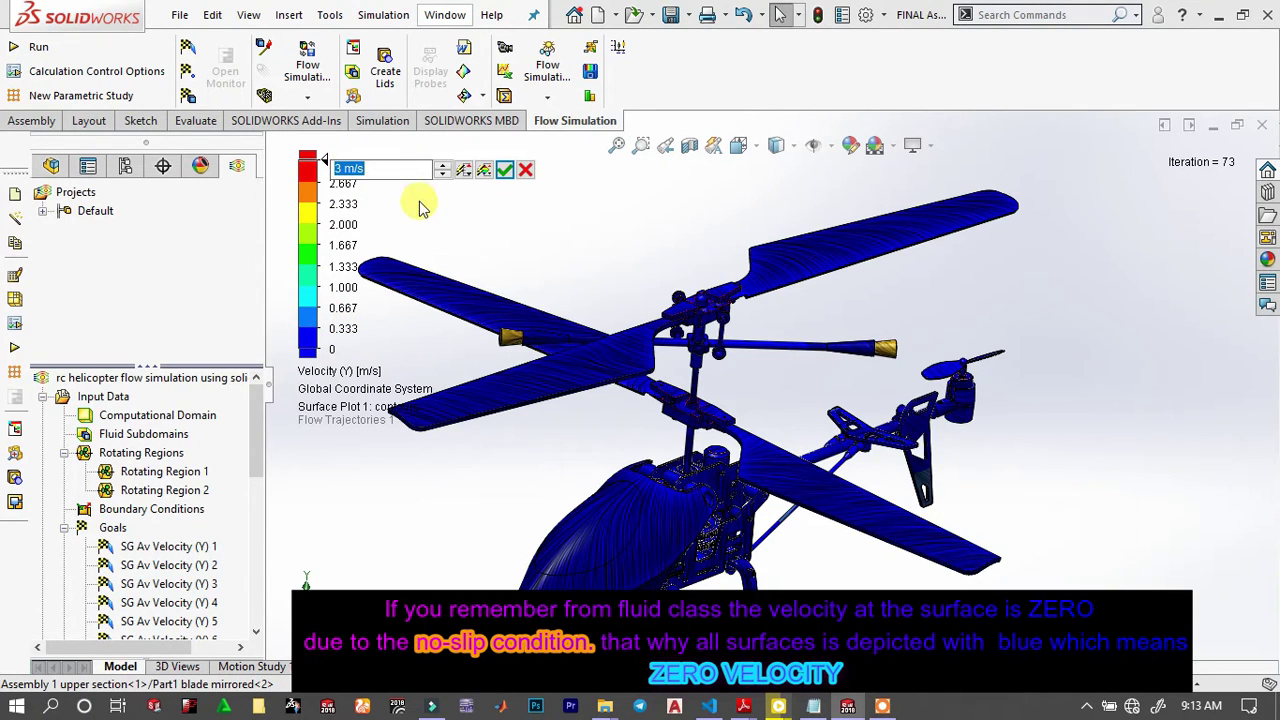
pyautogui.write('2')
pyautogui.click(504, 170)
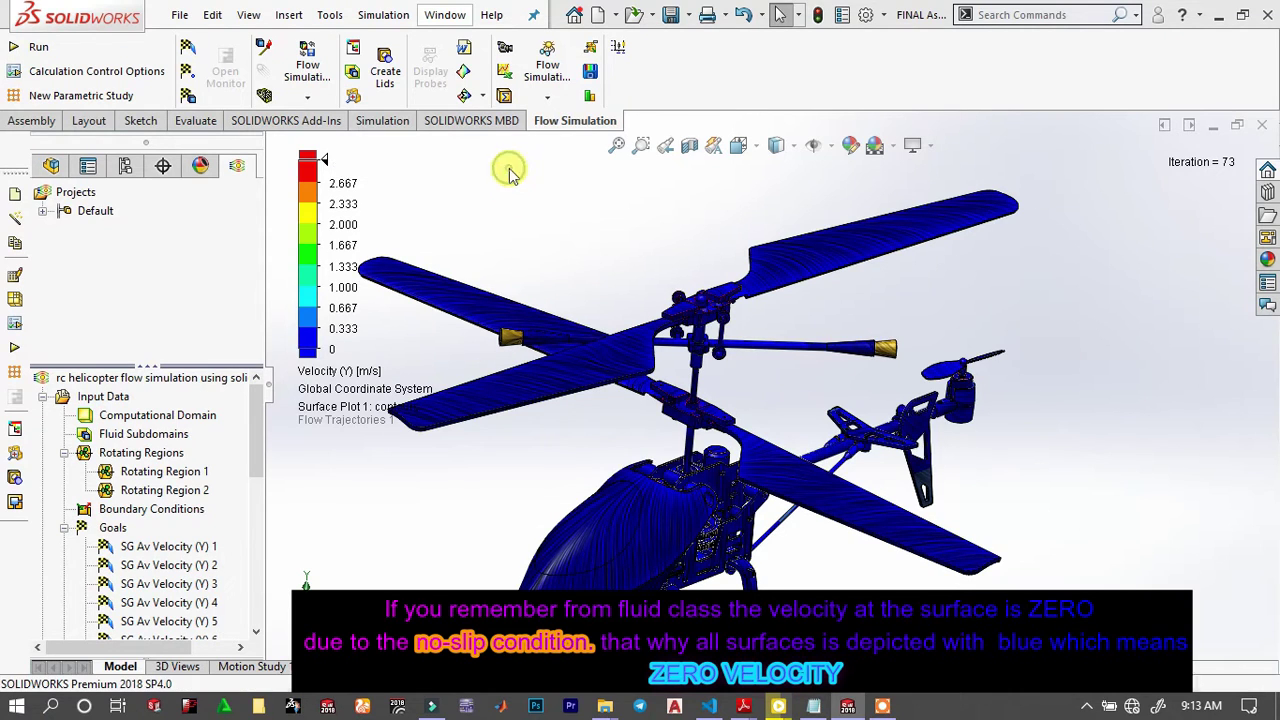
pyautogui.doubleClick(333, 355)
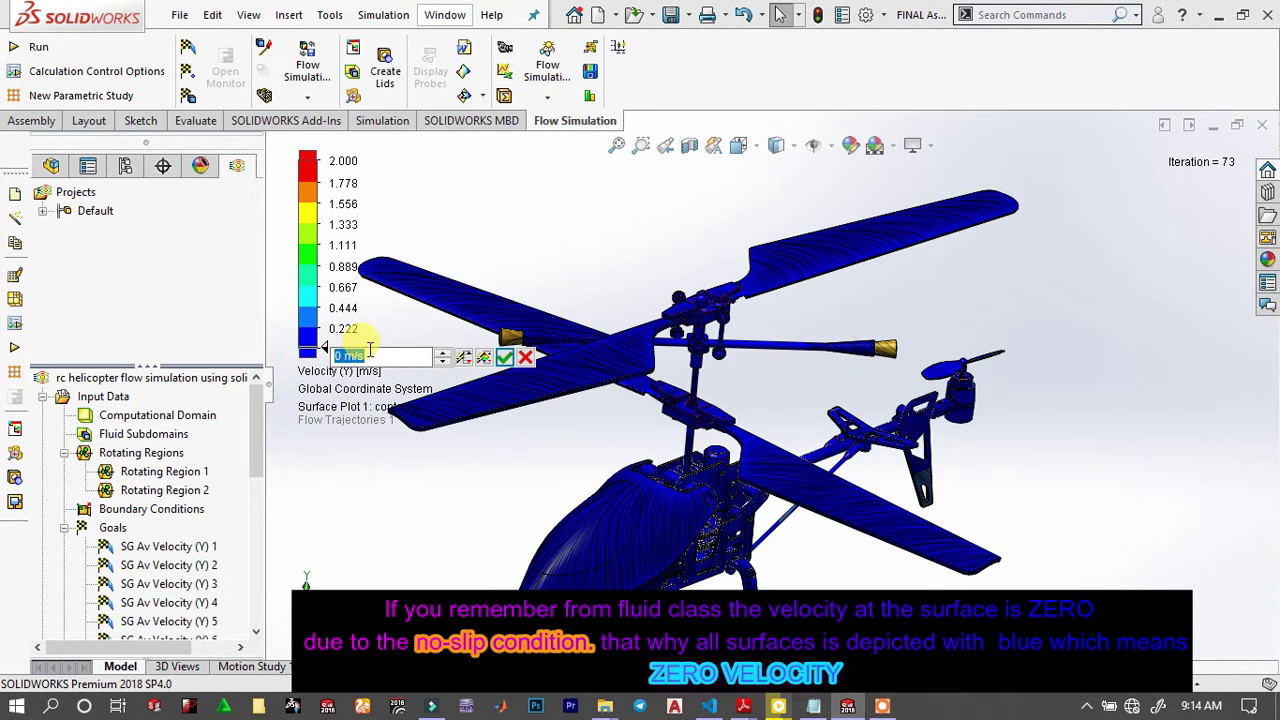
pyautogui.write('1.5')
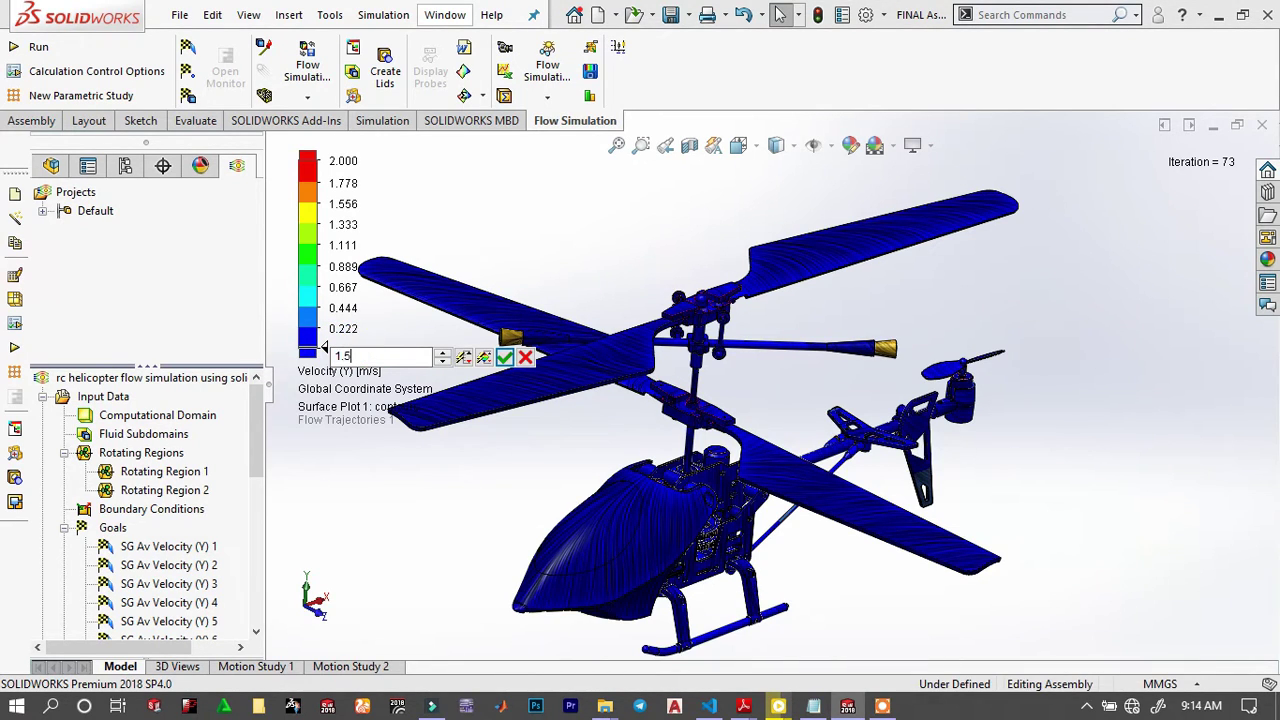
pyautogui.click(505, 358)
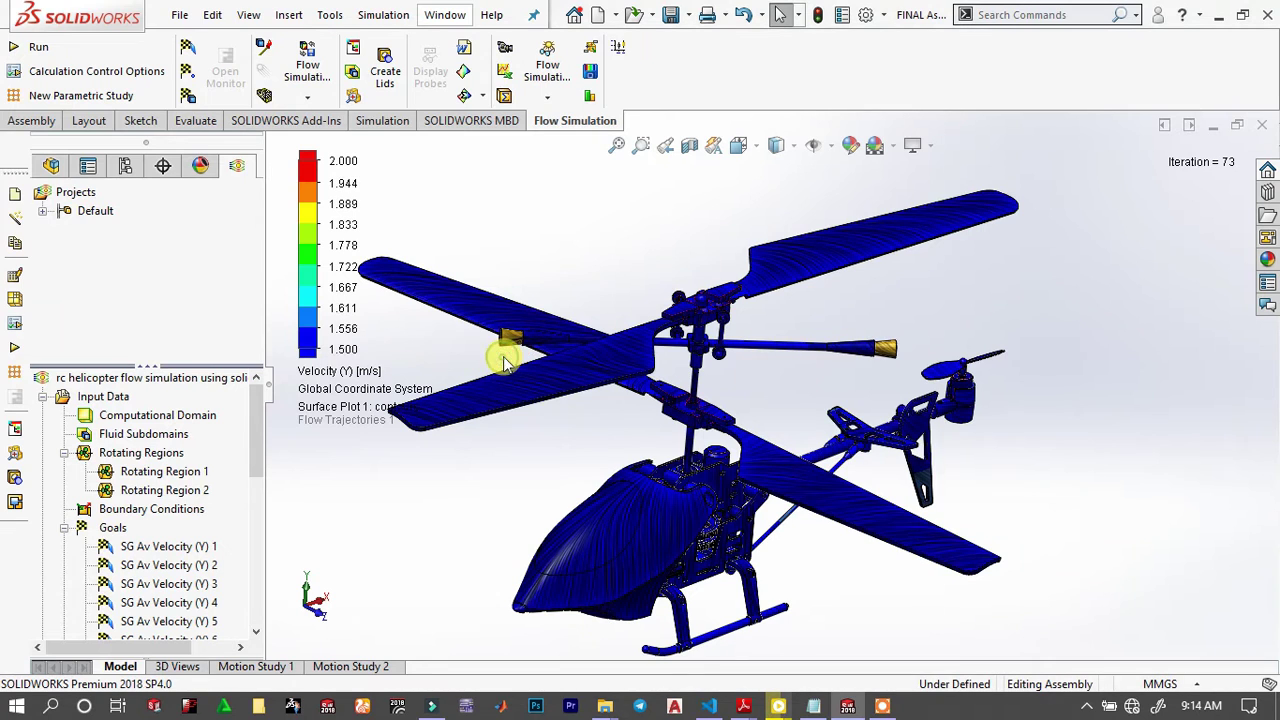
# Switch the parameter displayed on the surface plot to Pressure.
pyautogui.click(358, 383)
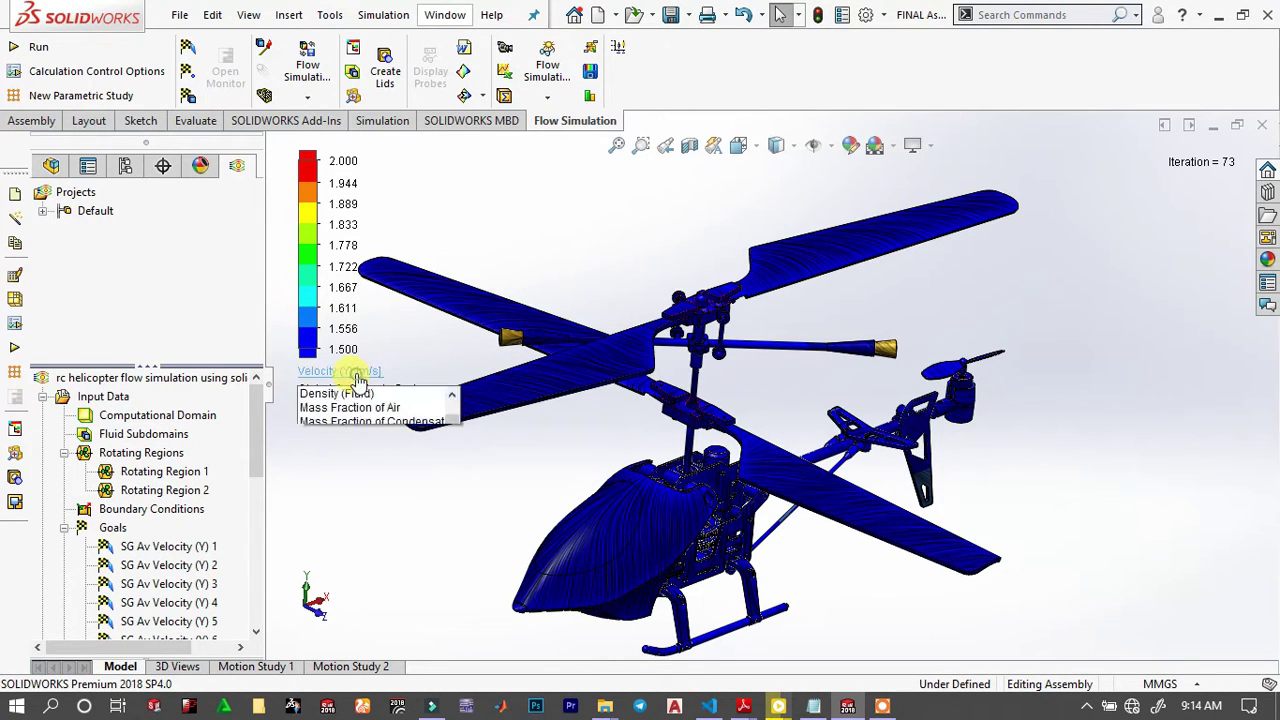
pyautogui.scroll(1, 372, 72)
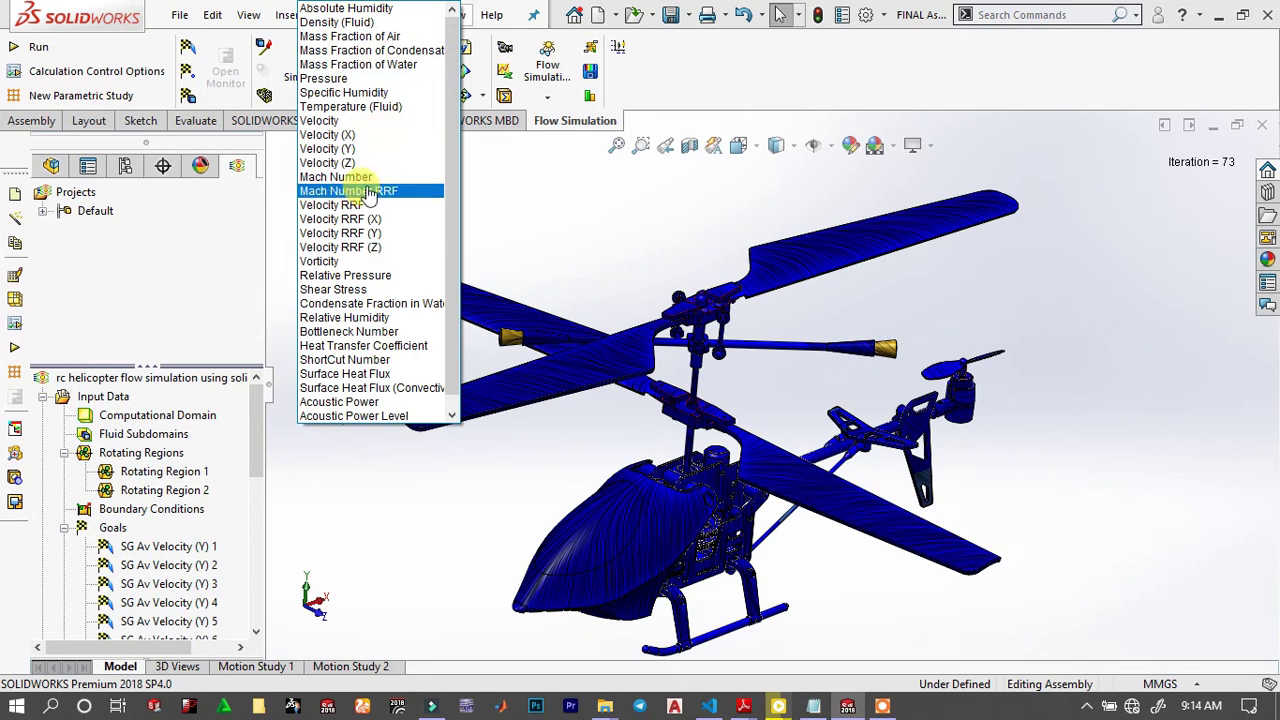
pyautogui.click(378, 78)
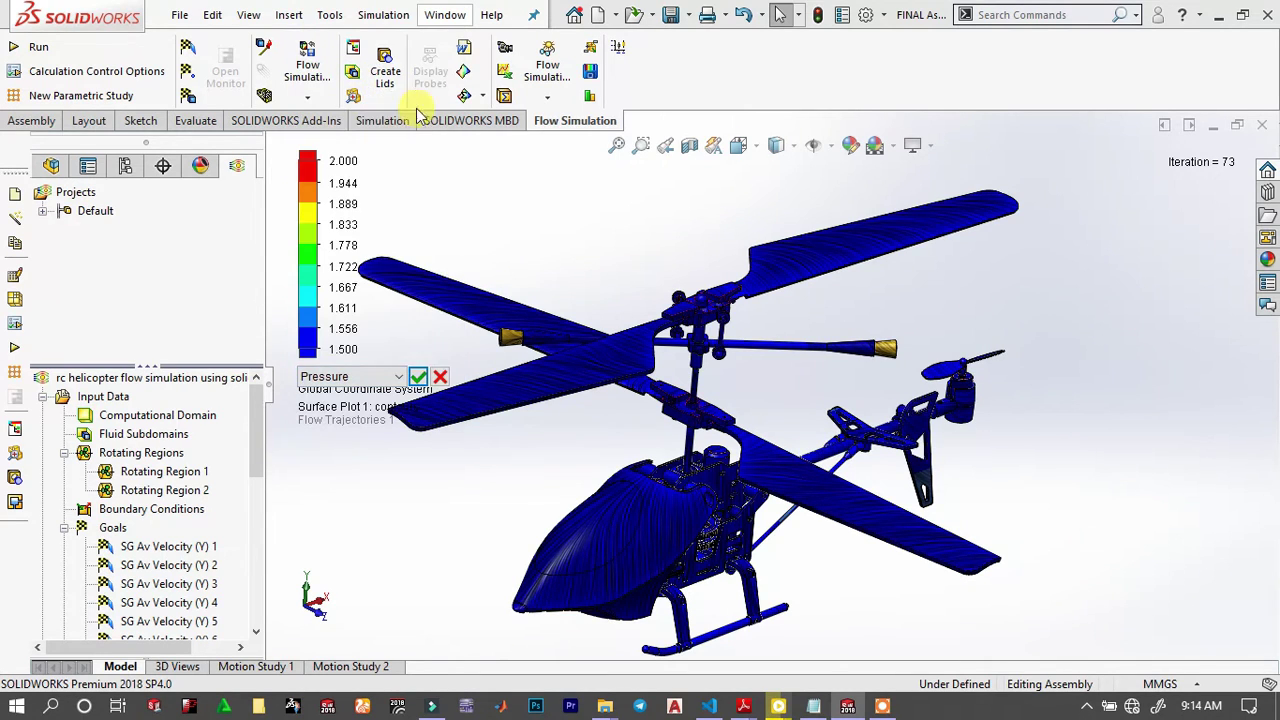
pyautogui.click(419, 376)
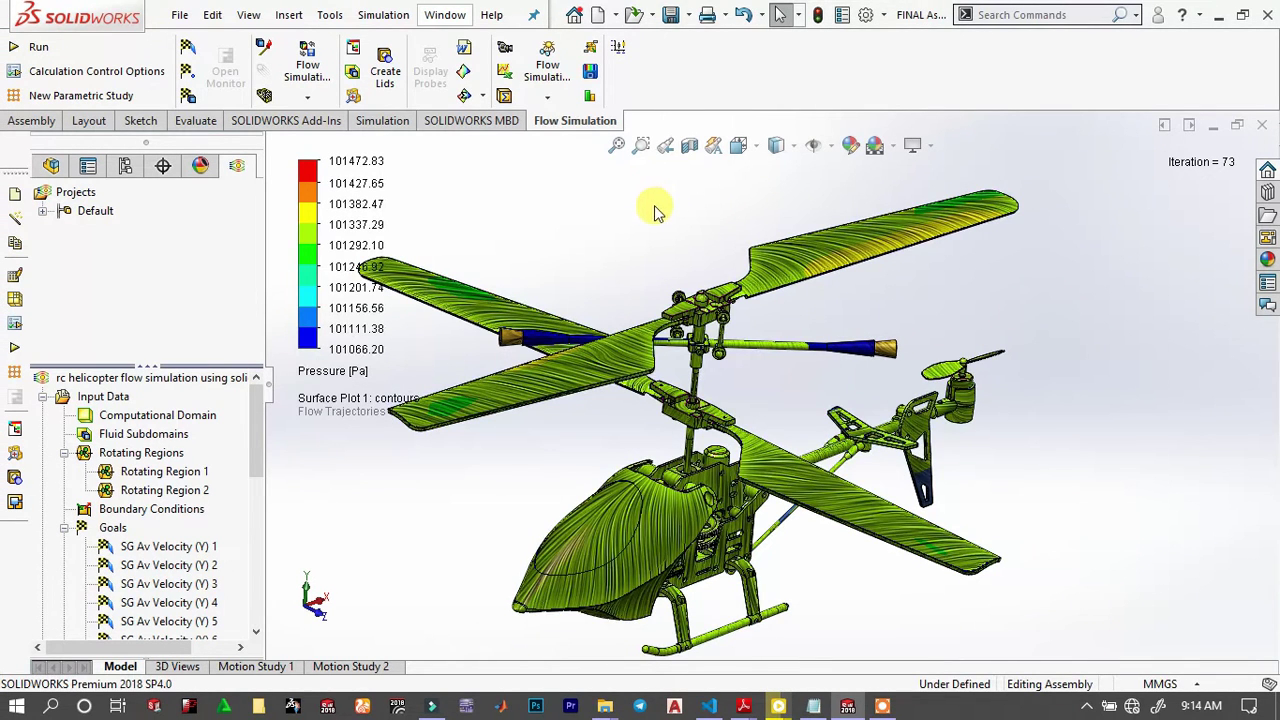
# Examine the pressure distribution on the rotor blades, body and tail from several angles and close up.
pyautogui.scroll(-4, 650, 225)
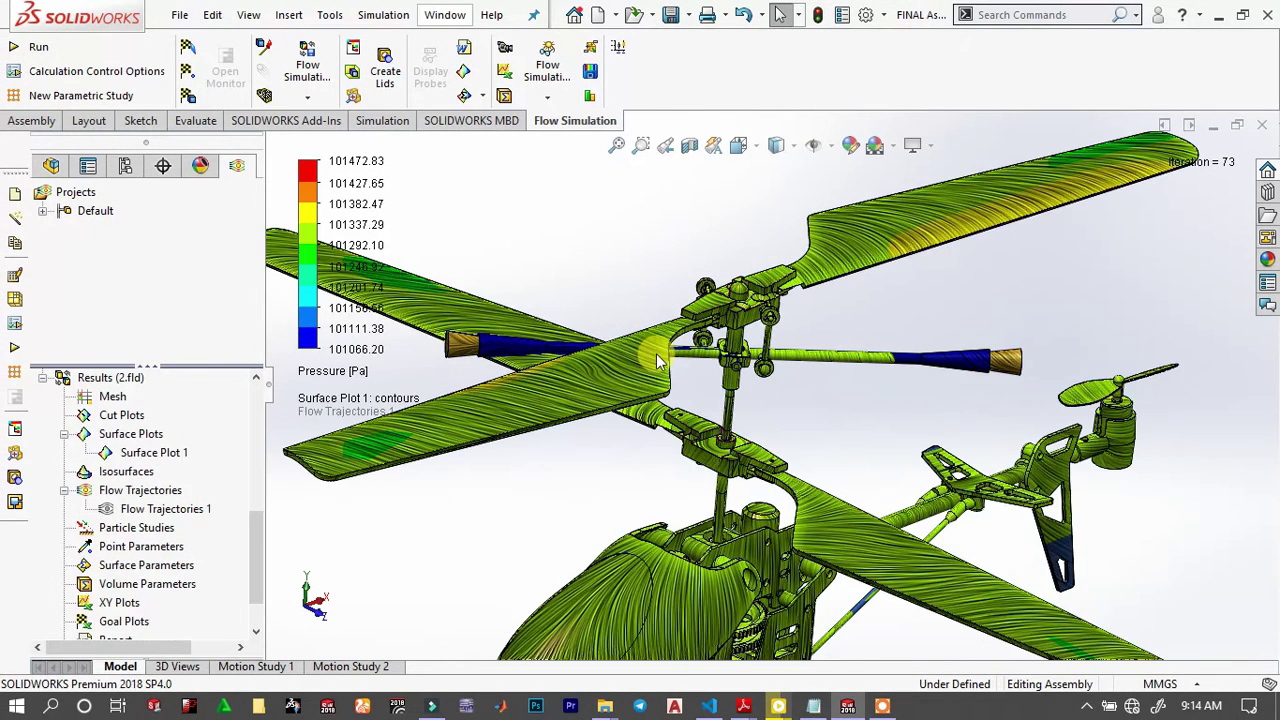
pyautogui.scroll(3, 1022, 340)
pyautogui.moveTo(1022, 340); pyautogui.dragTo(849, 360, button='middle')
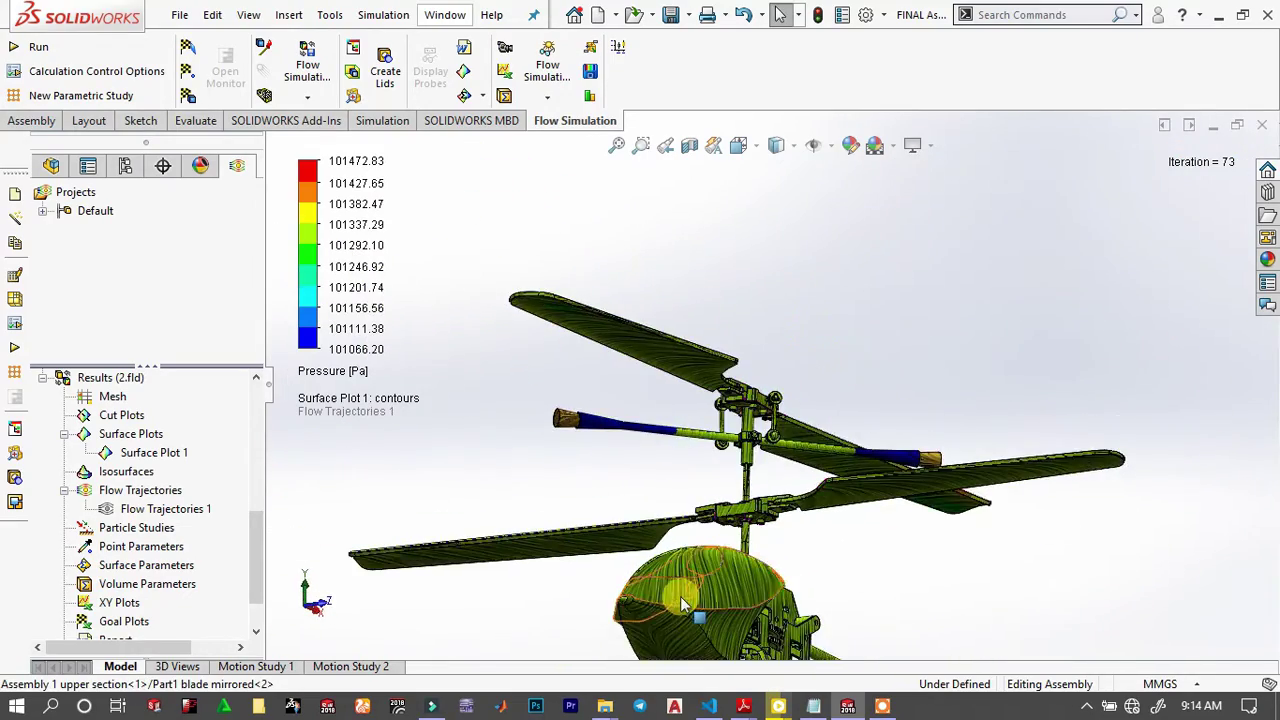
pyautogui.scroll(-3, 743, 549)
pyautogui.scroll(4, 755, 485)
pyautogui.moveTo(772, 320); pyautogui.dragTo(690, 450, button='middle')
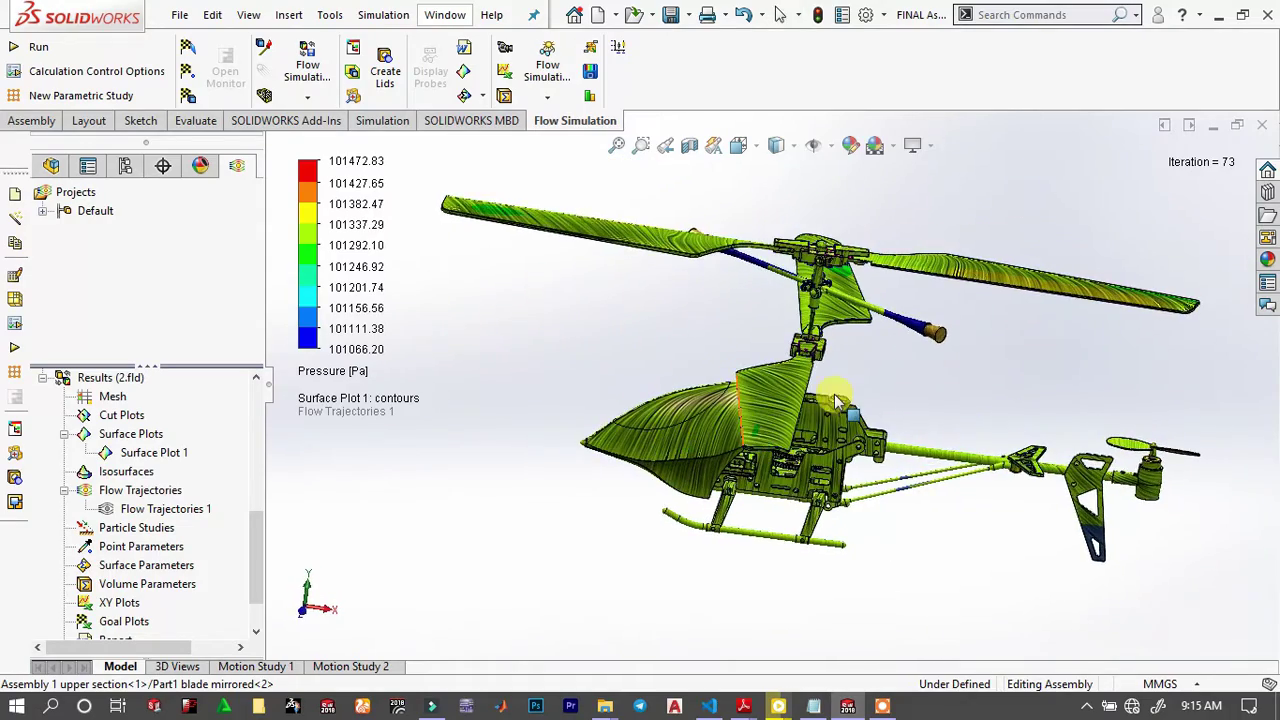
pyautogui.scroll(-5, 920, 337)
pyautogui.moveTo(1060, 241); pyautogui.dragTo(655, 405, button='middle')
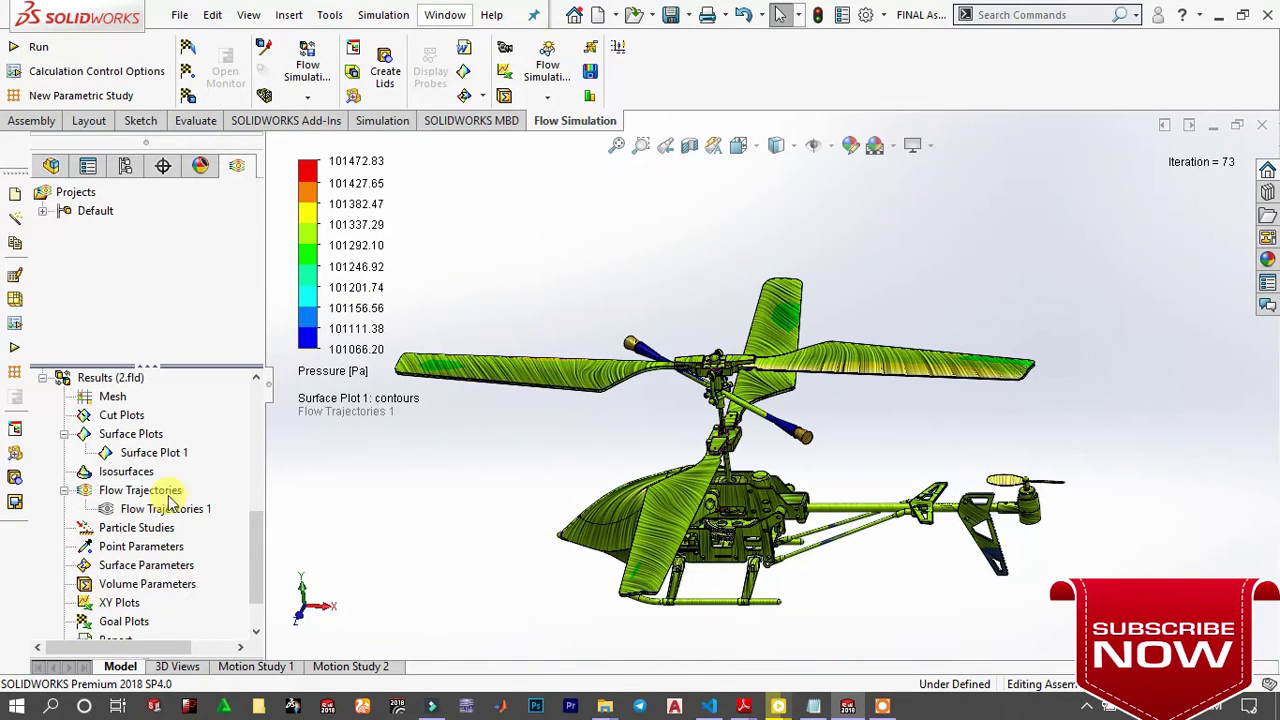
# Hide the surface plot and create a Pressure contour cut plot parallel to the Front Plane, offset about 0.204 m through the helicopter.
pyautogui.rightClick(166, 456)
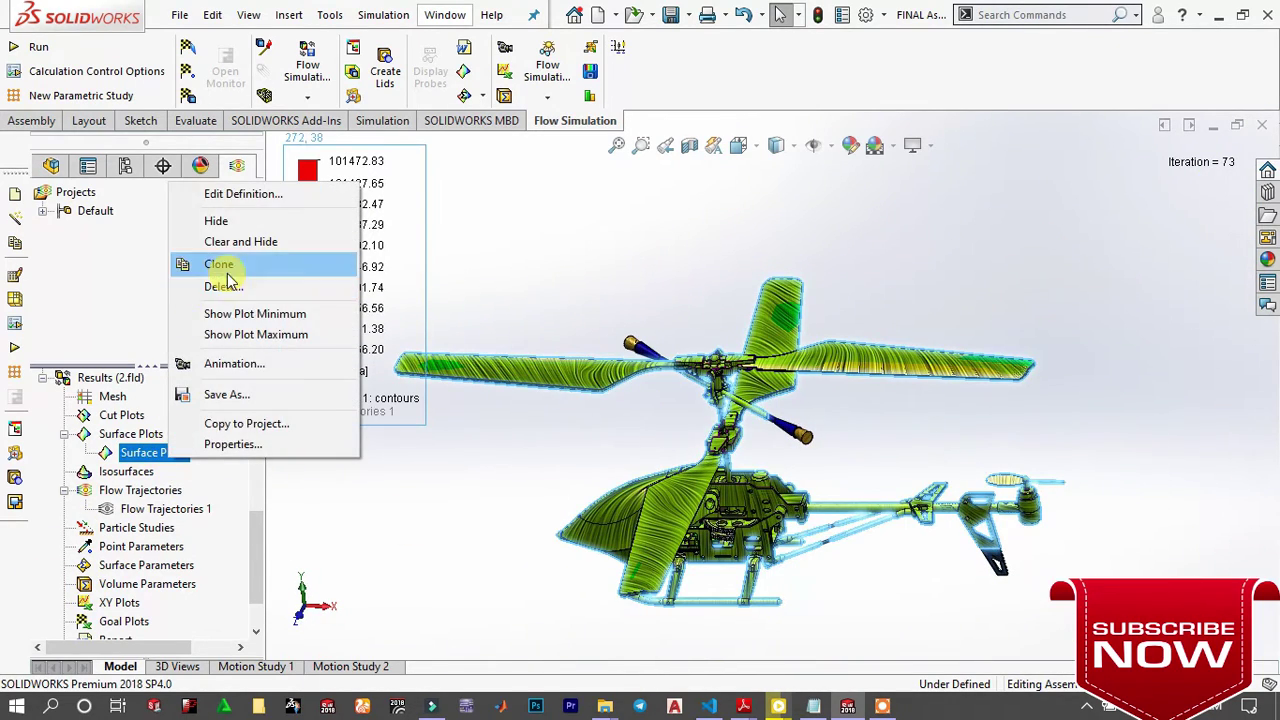
pyautogui.click(218, 221)
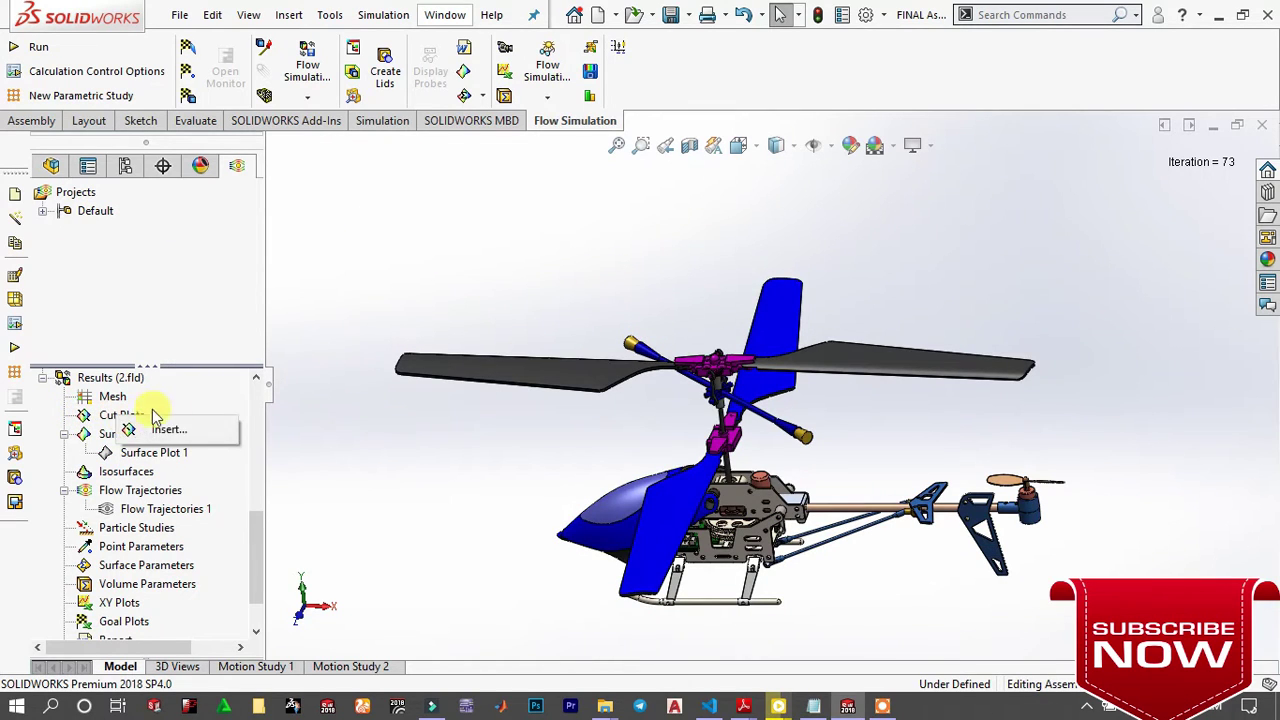
pyautogui.click(172, 429)
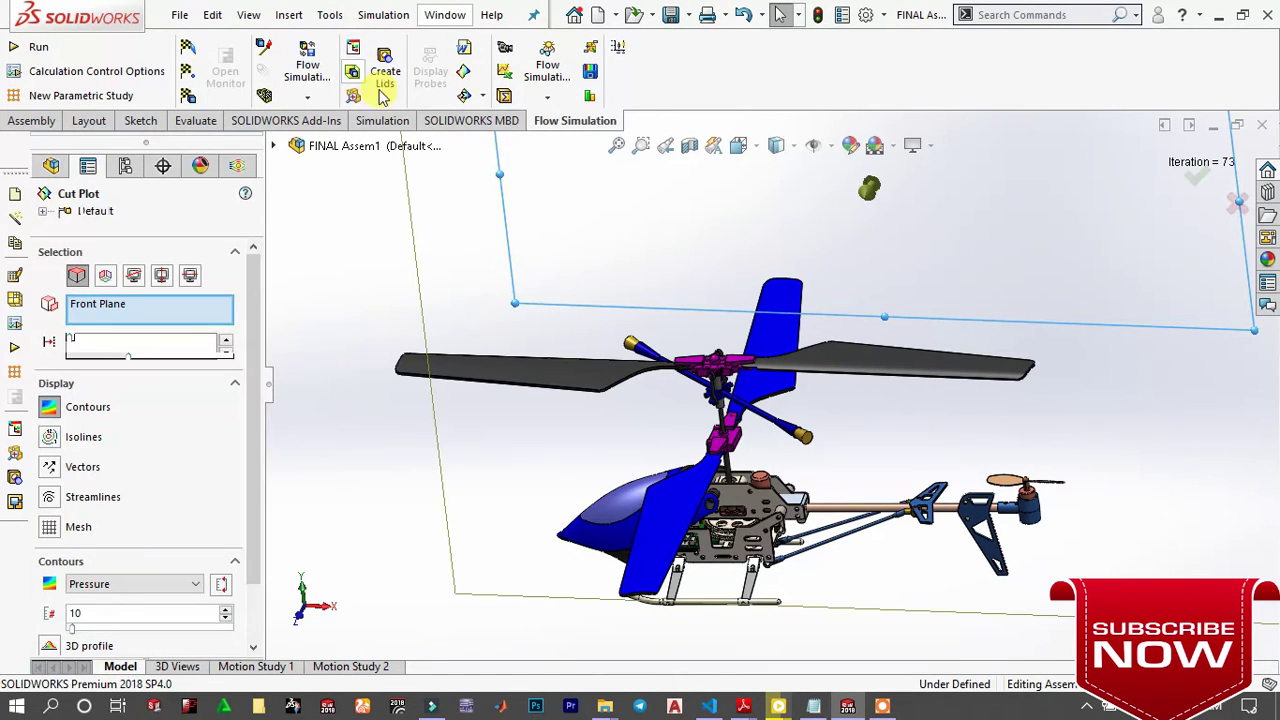
pyautogui.scroll(5, 737, 300)
pyautogui.moveTo(737, 352); pyautogui.dragTo(663, 277, button='middle')
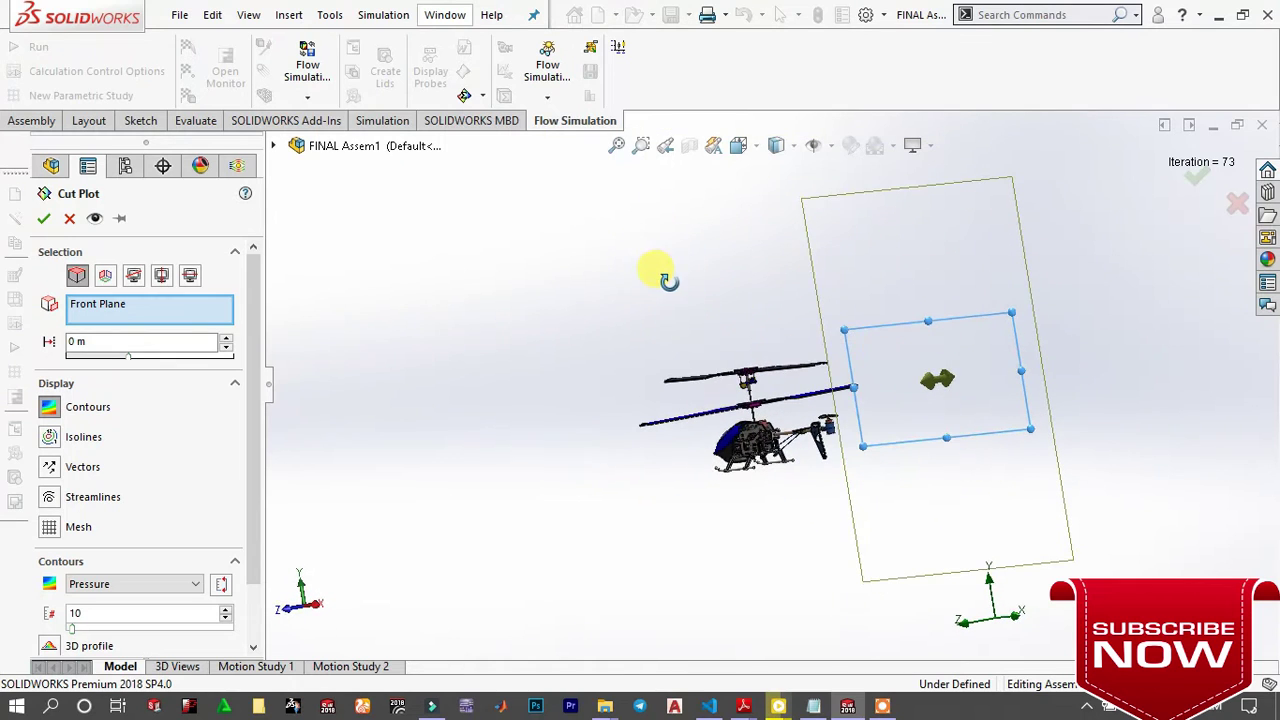
pyautogui.moveTo(855, 410); pyautogui.dragTo(885, 378, button='middle')
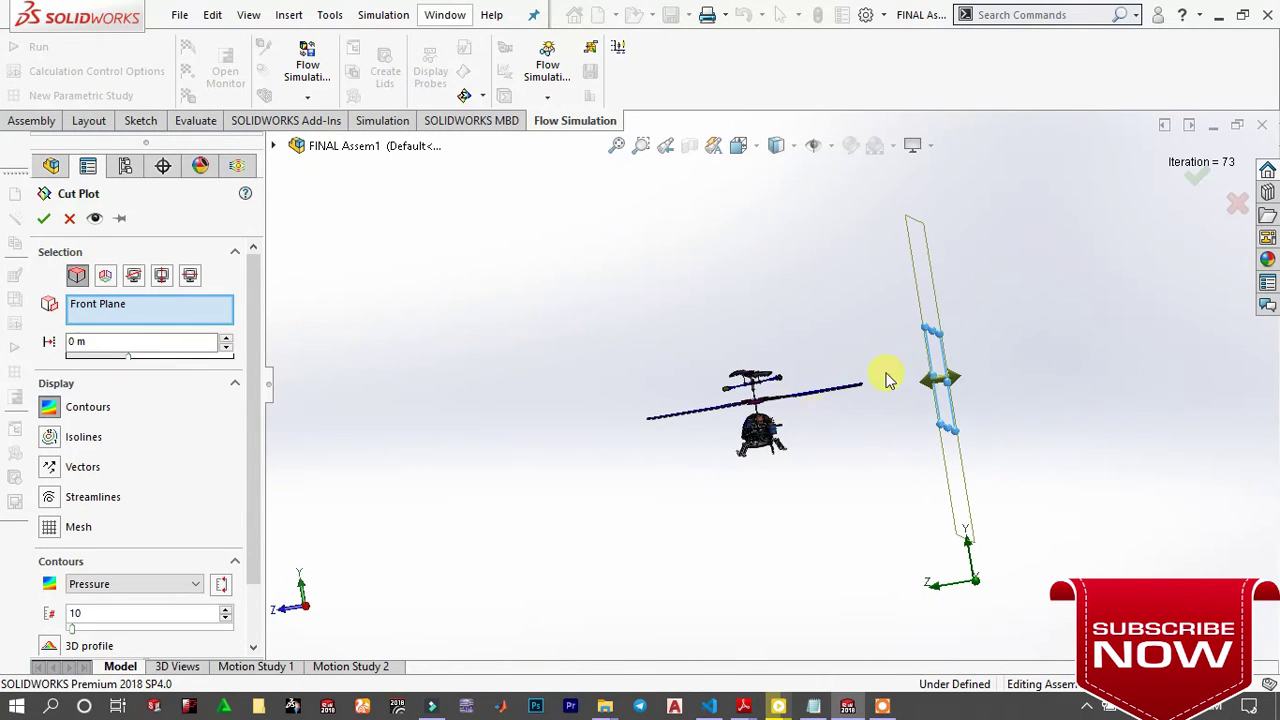
pyautogui.moveTo(930, 385); pyautogui.dragTo(767, 382)
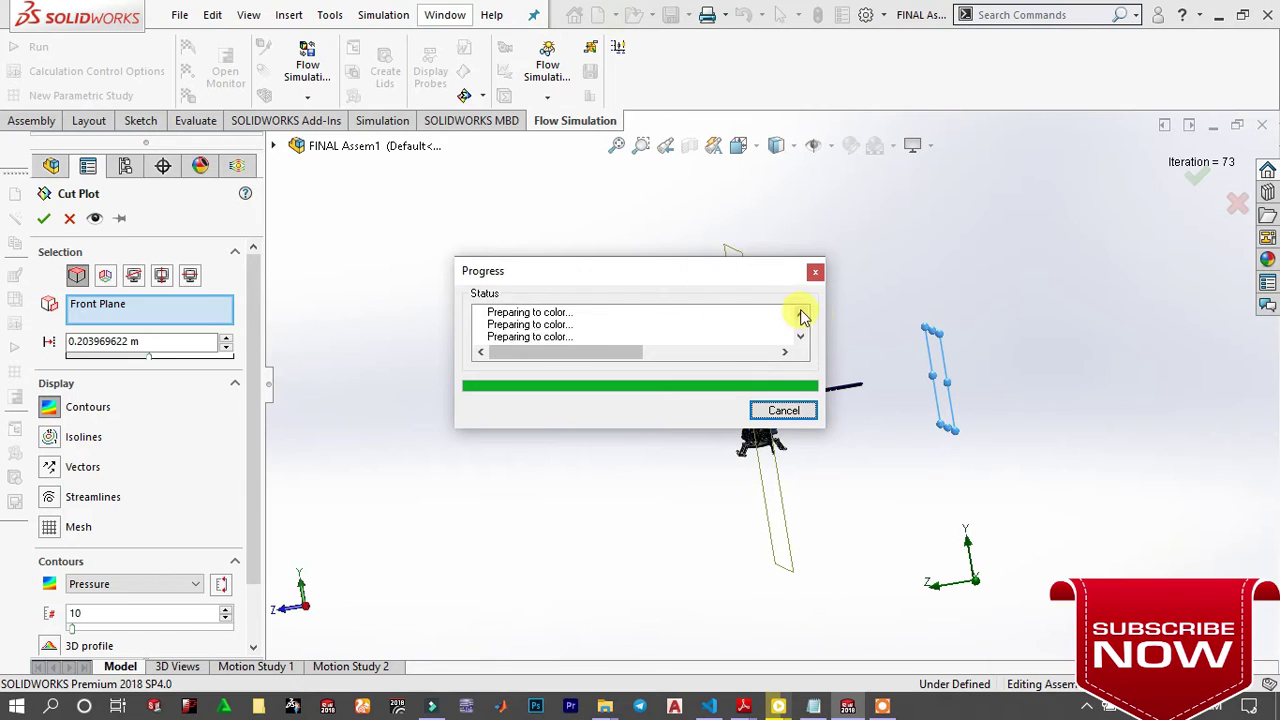
pyautogui.press('Return')
pyautogui.moveTo(777, 409); pyautogui.dragTo(888, 400, button='middle')
pyautogui.scroll(-2, 899, 400)
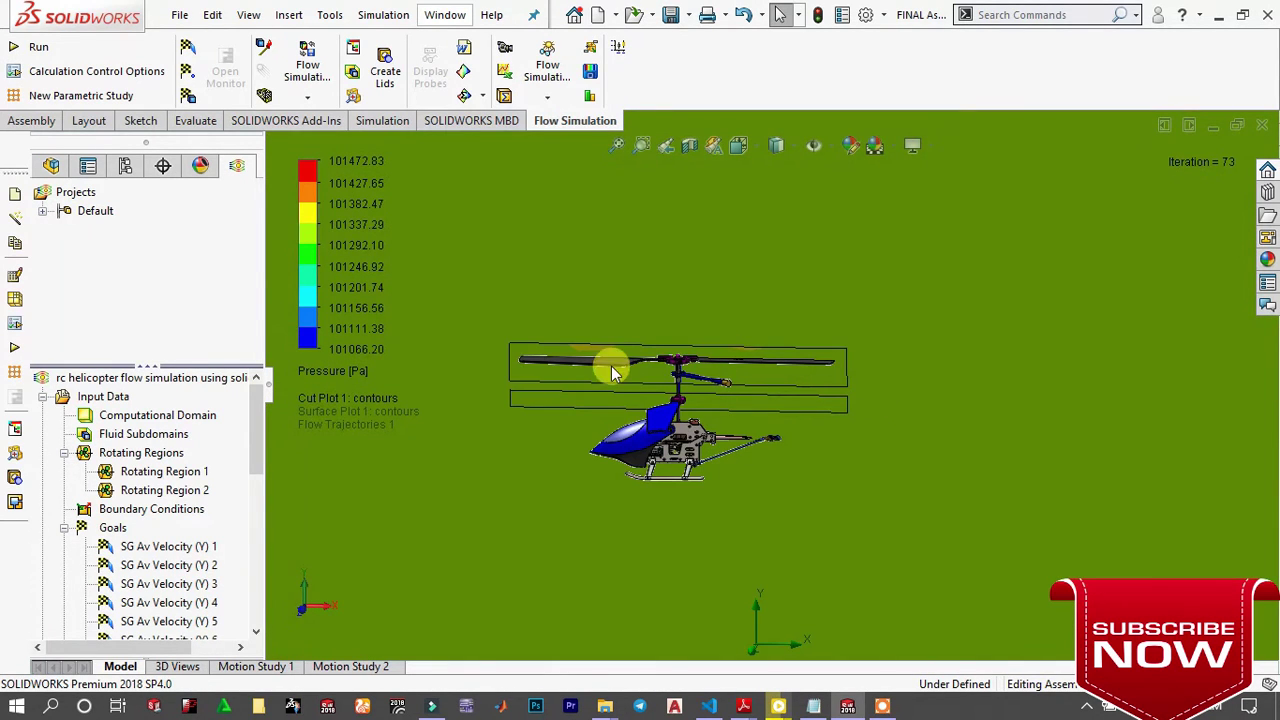
# Switch the parameter displayed on the cut plot to Velocity (Y).
pyautogui.click(329, 370)
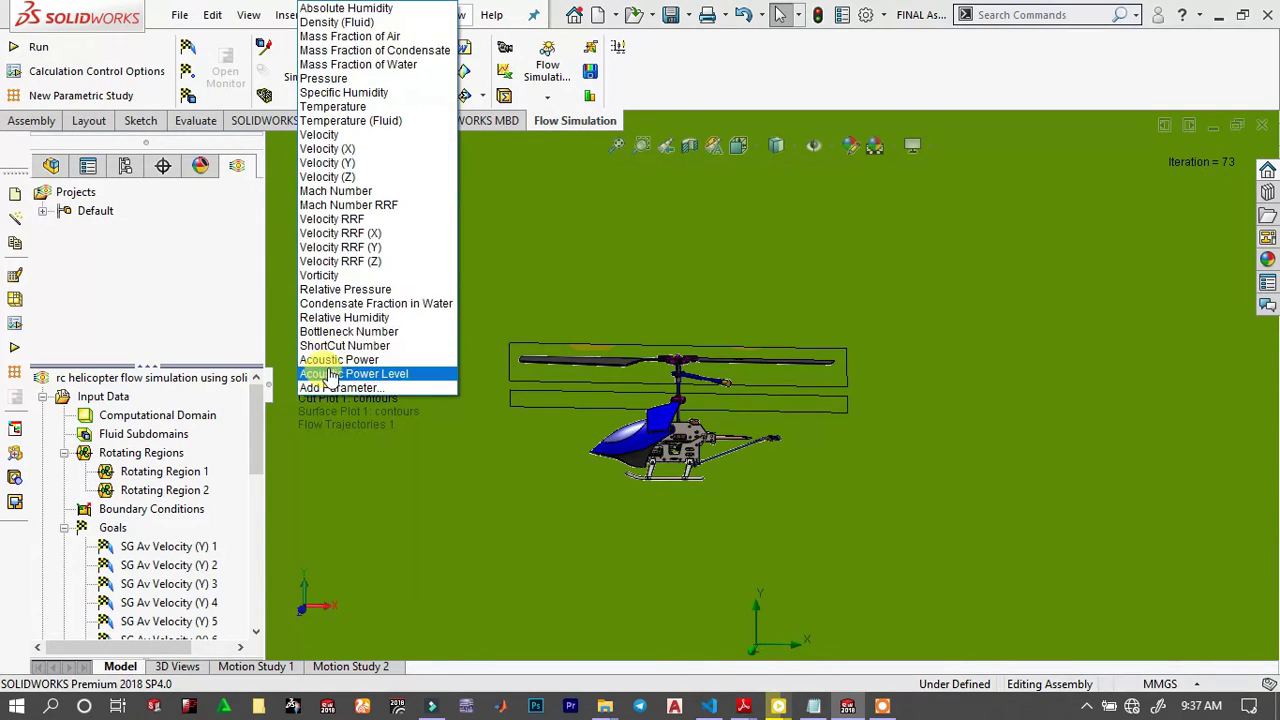
pyautogui.click(357, 163)
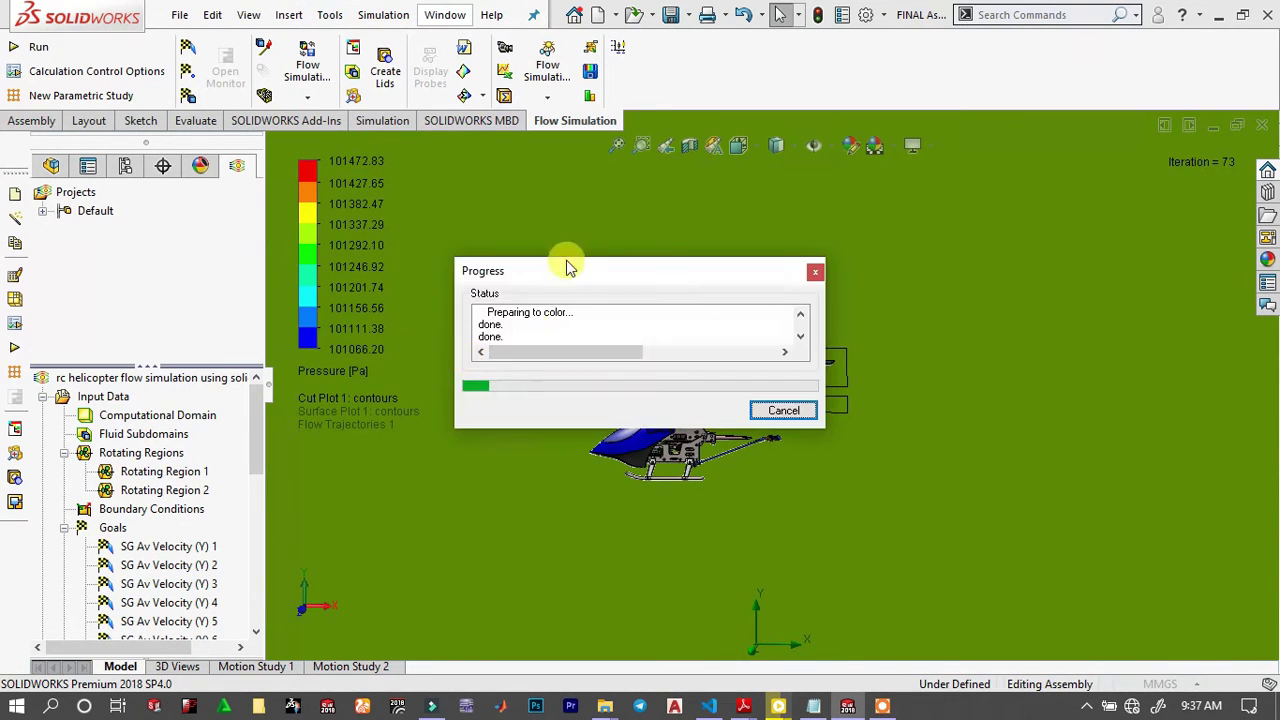
pyautogui.scroll(-2, 697, 403)
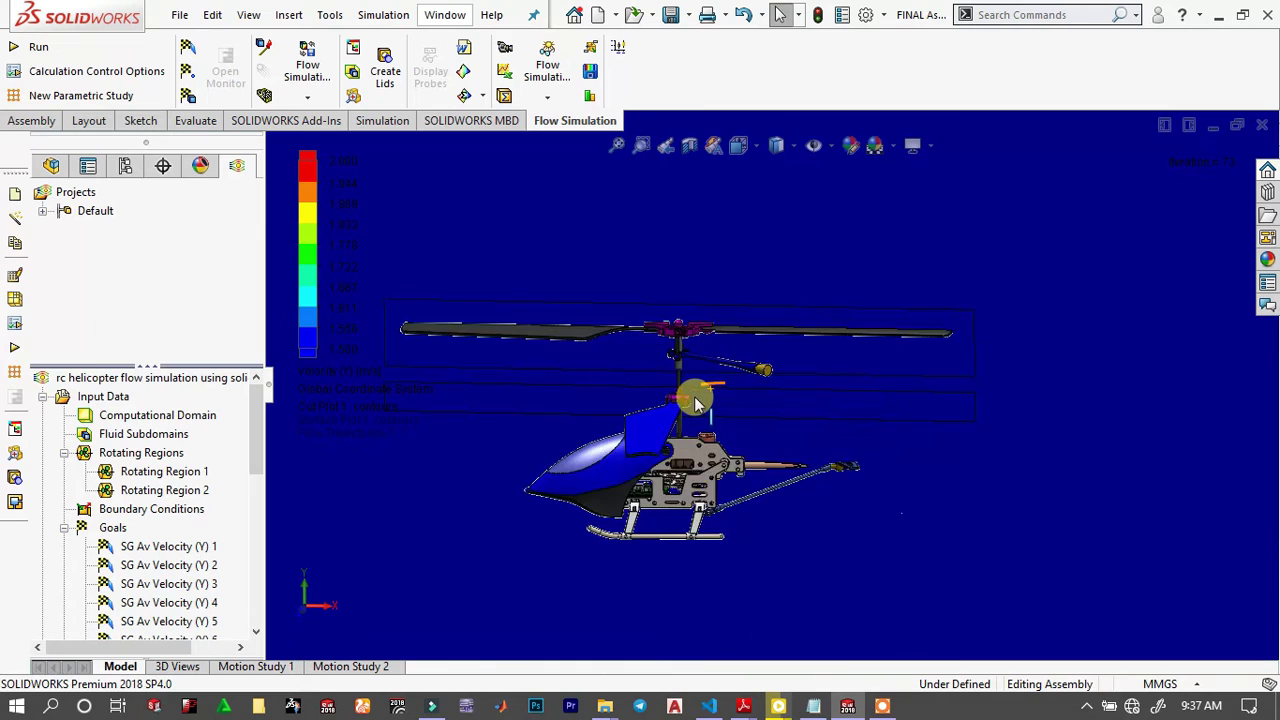
pyautogui.scroll(3, 694, 391)
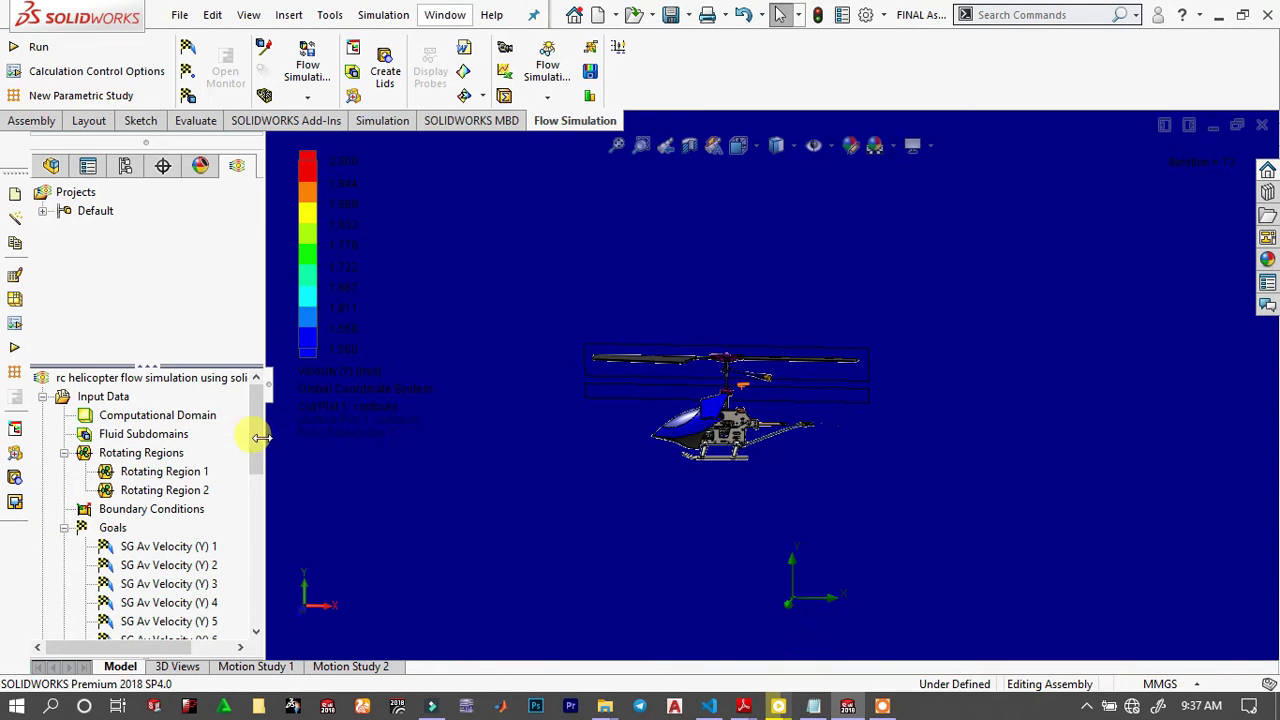
# Set the minimum of the cut plot's Velocity (Y) legend to 1.9 m/s.
pyautogui.moveTo(255, 450); pyautogui.dragTo(271, 509)
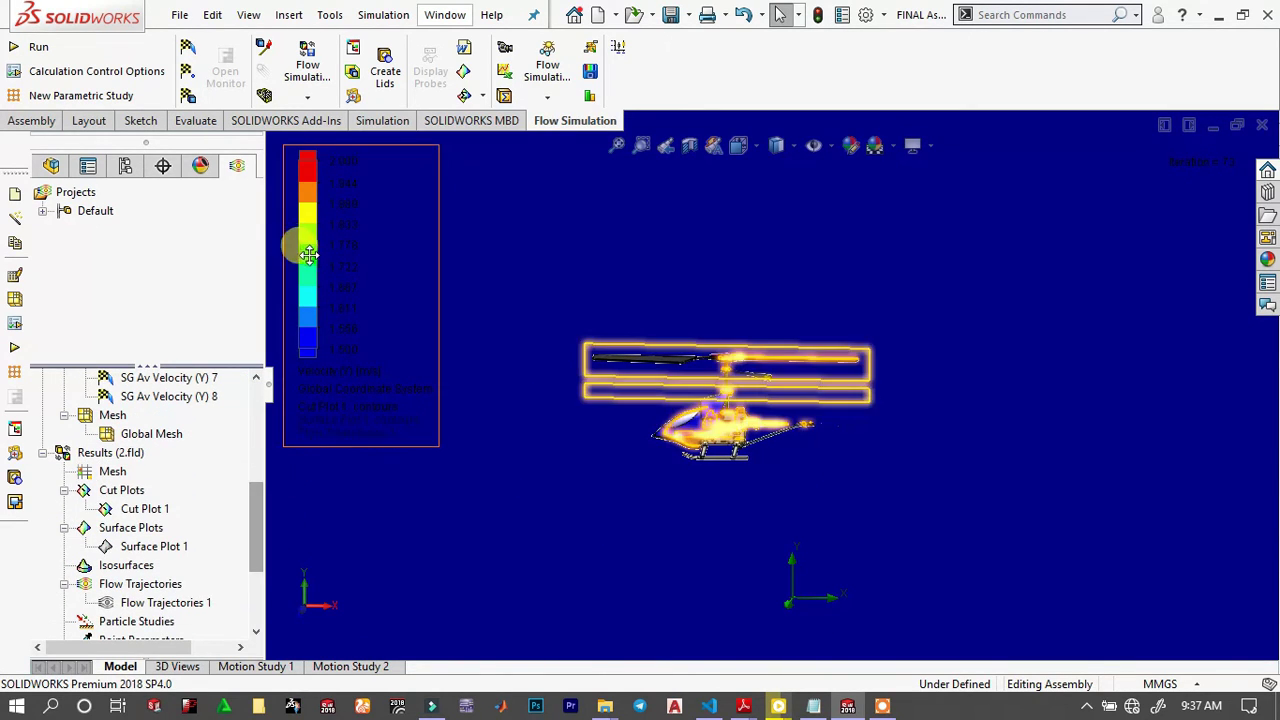
pyautogui.click(350, 352)
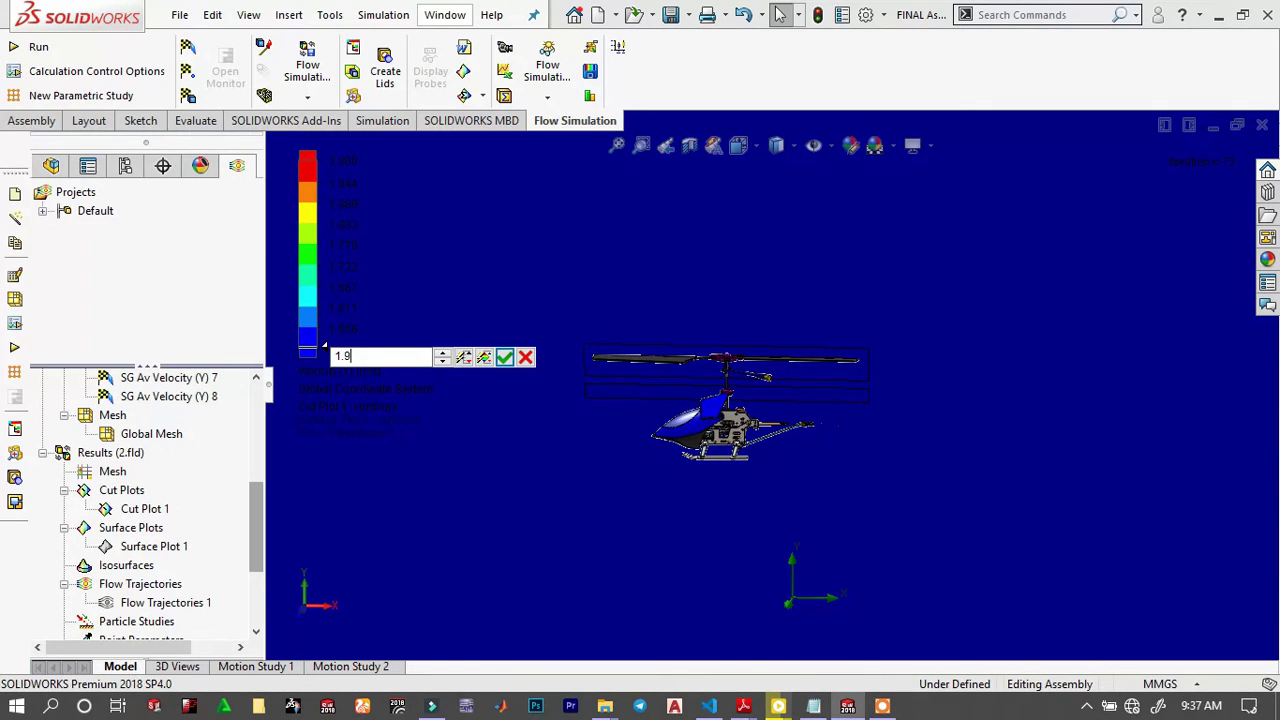
pyautogui.click(507, 357)
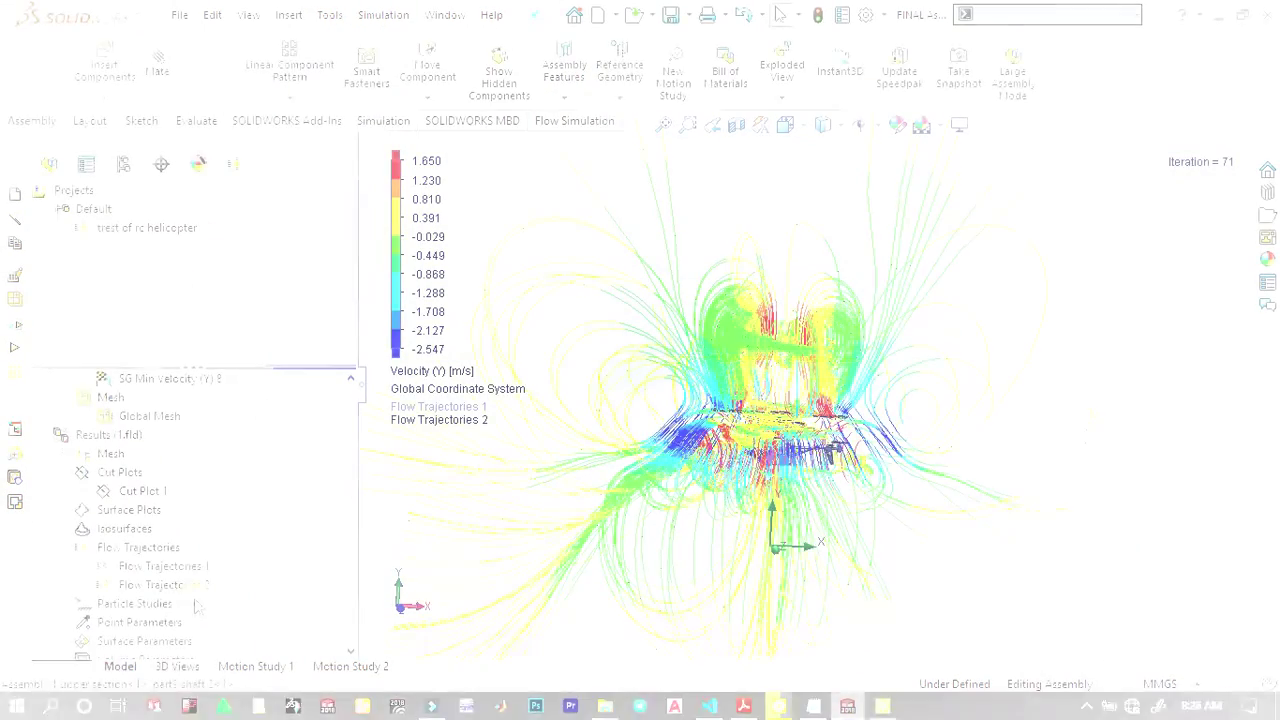
# Play the animation of Flow Trajectories 2 and view the air flow around the helicopter from another angle.
pyautogui.rightClick(165, 585)
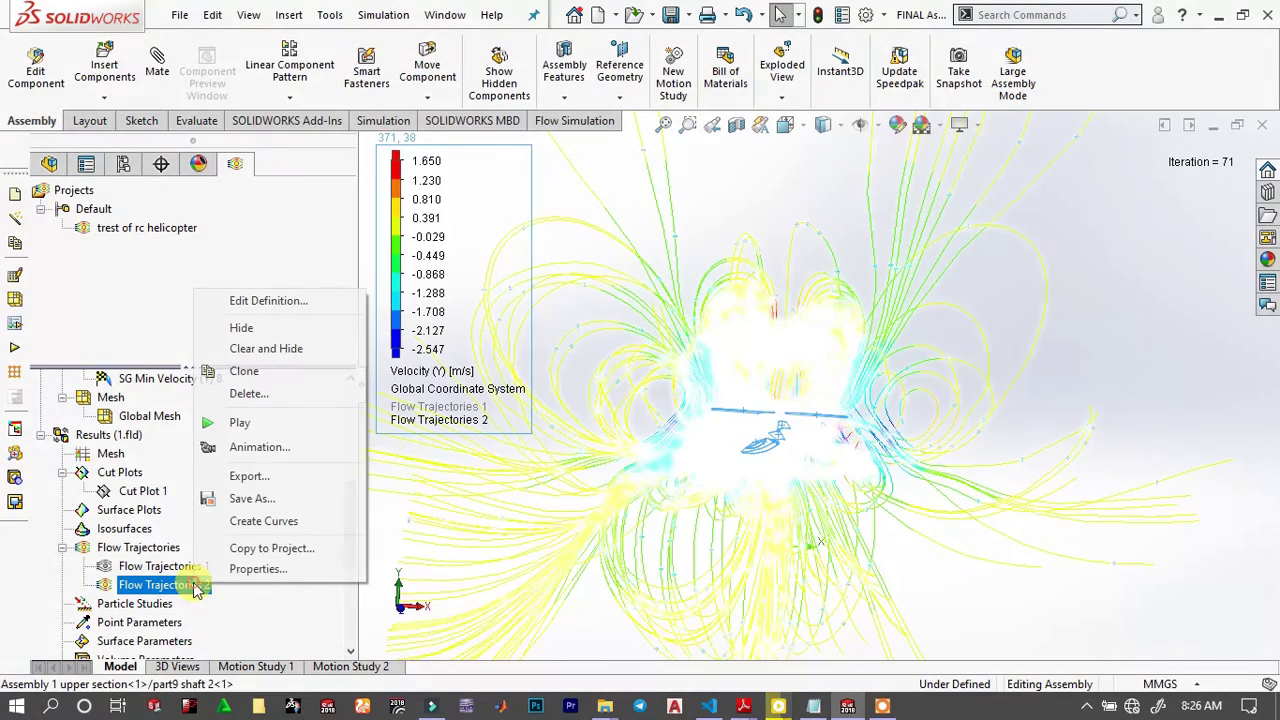
pyautogui.click(277, 427)
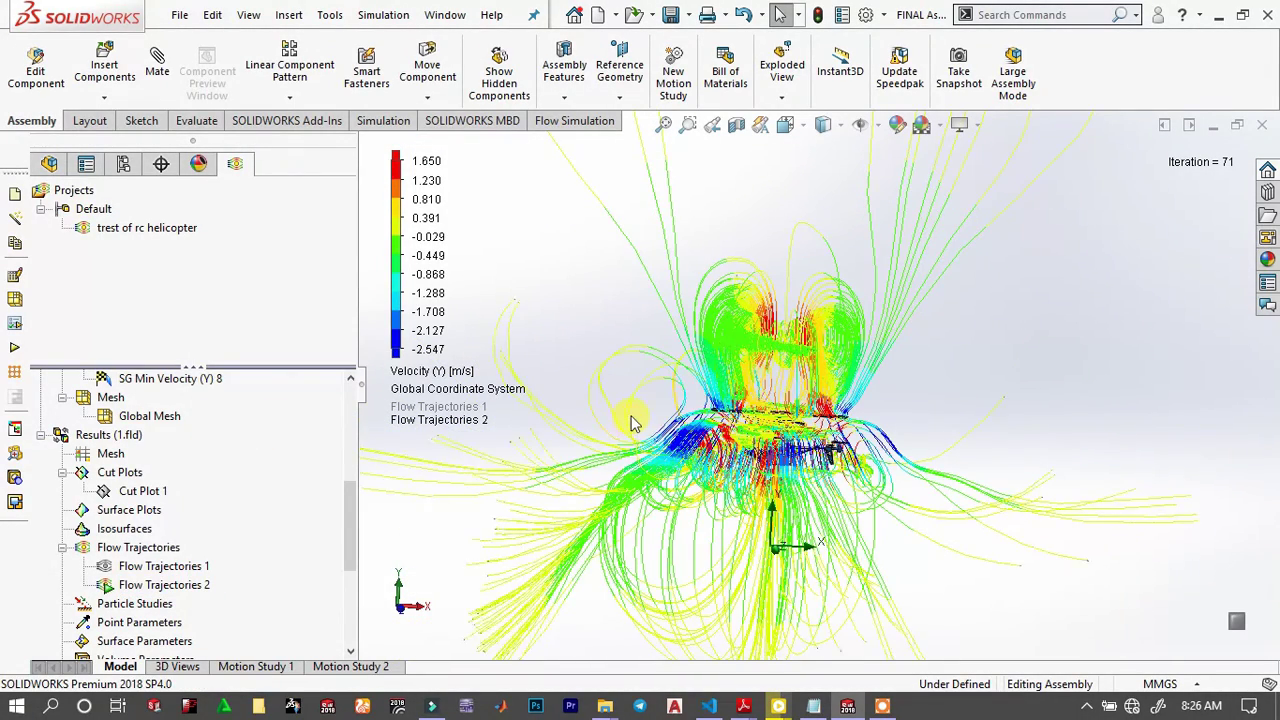
pyautogui.moveTo(670, 472); pyautogui.dragTo(690, 387, button='middle')
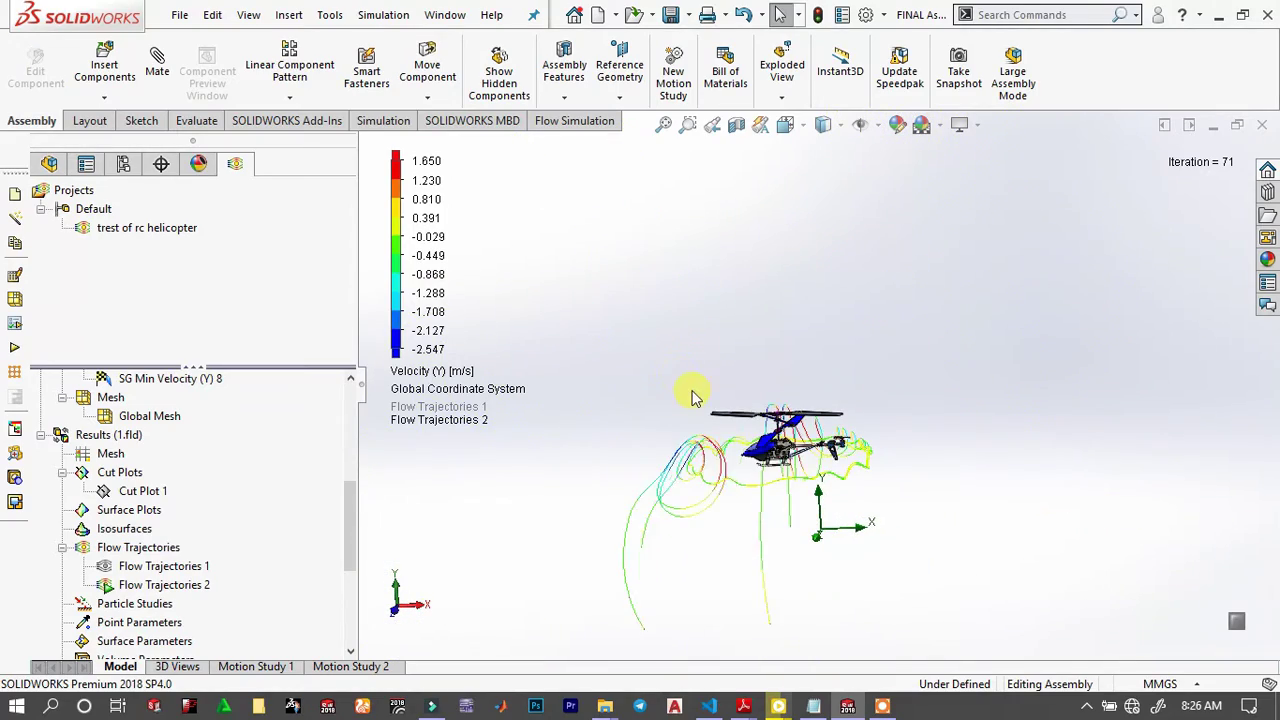